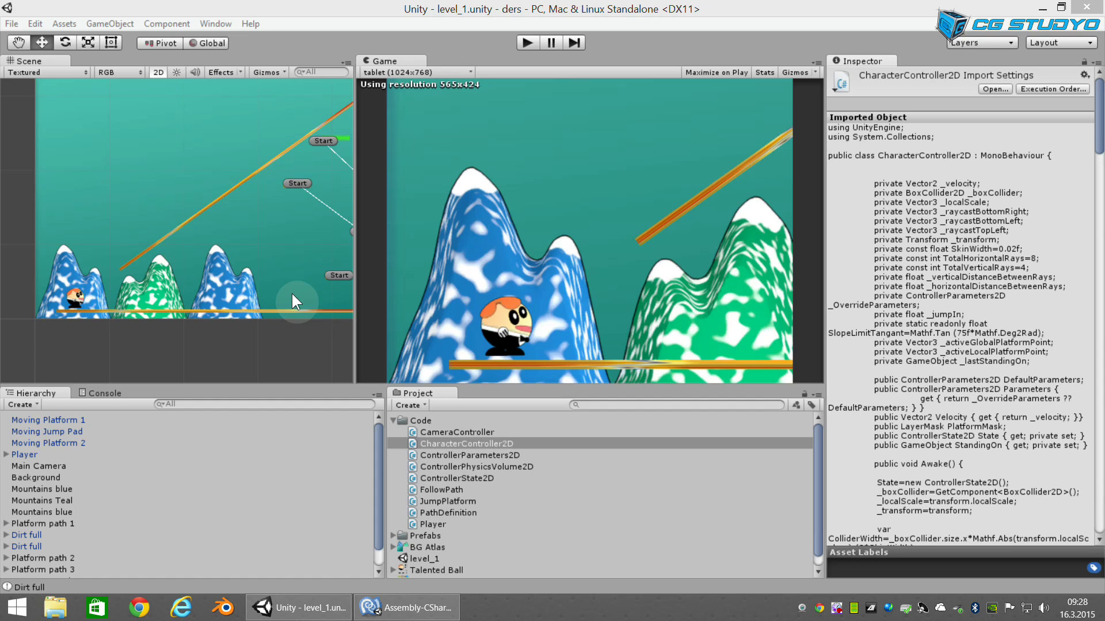
Step: Widen and zoom the Scene view past the Game preview, and deselect the CharacterController2D script
{"action": "left_click_drag", "start_coordinate": [355, 272], "coordinate": [495, 276]}
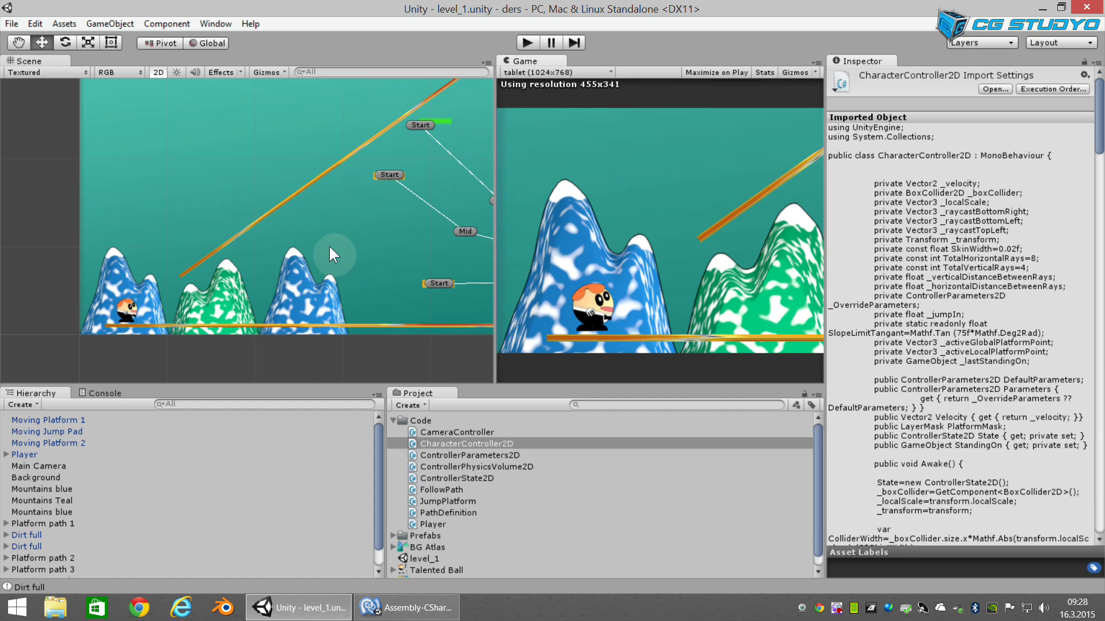
{"action": "scroll", "coordinate": [330, 245], "scroll_direction": "up", "scroll_amount": 2}
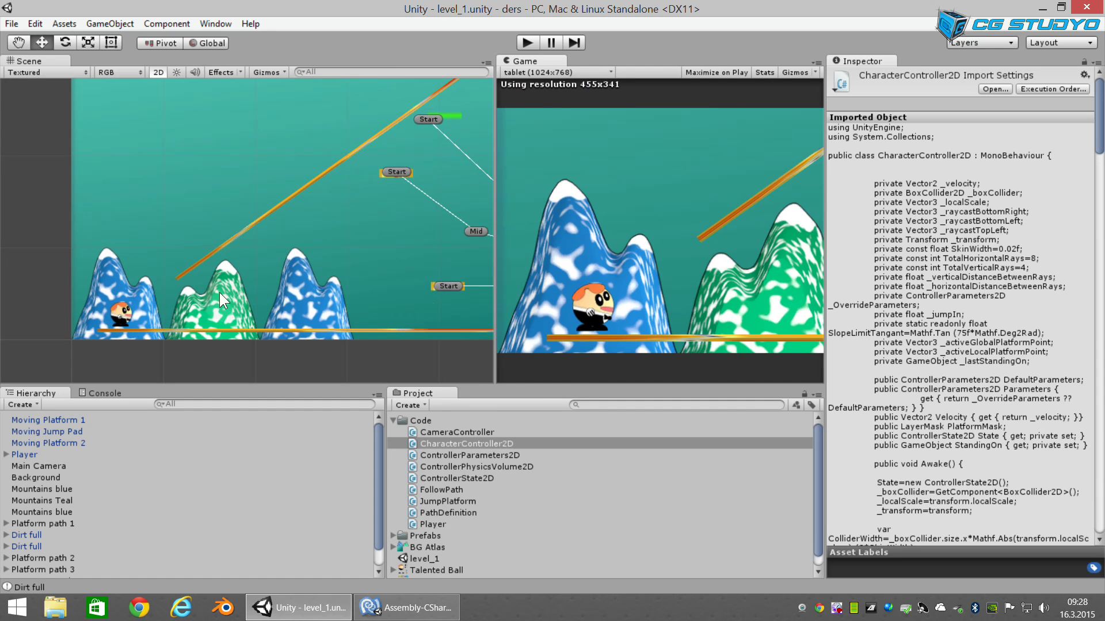
{"action": "scroll", "coordinate": [239, 279], "scroll_direction": "up", "scroll_amount": 2}
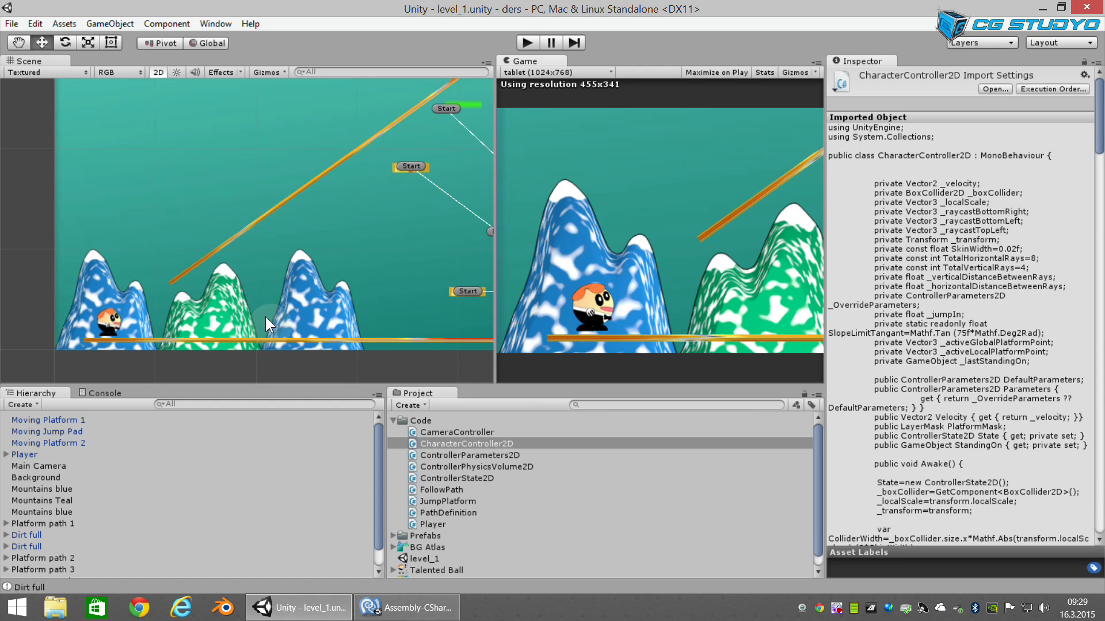
{"action": "left_click", "coordinate": [133, 329]}
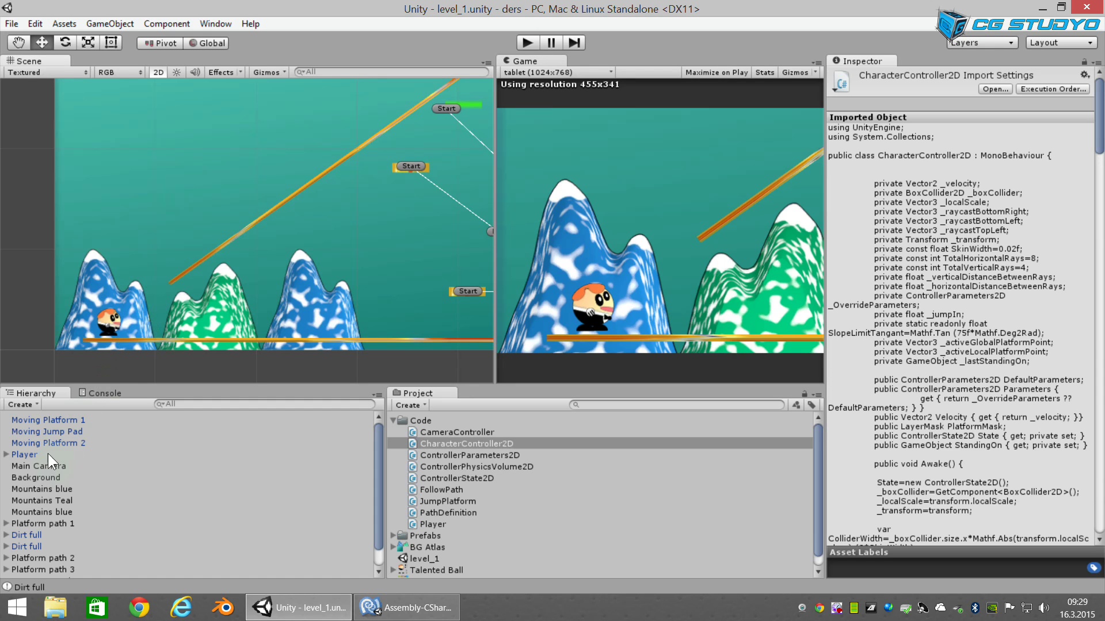
Step: Slightly enlarge the Game preview and nudge Mountains blue a little to the right
{"action": "left_click", "coordinate": [88, 299]}
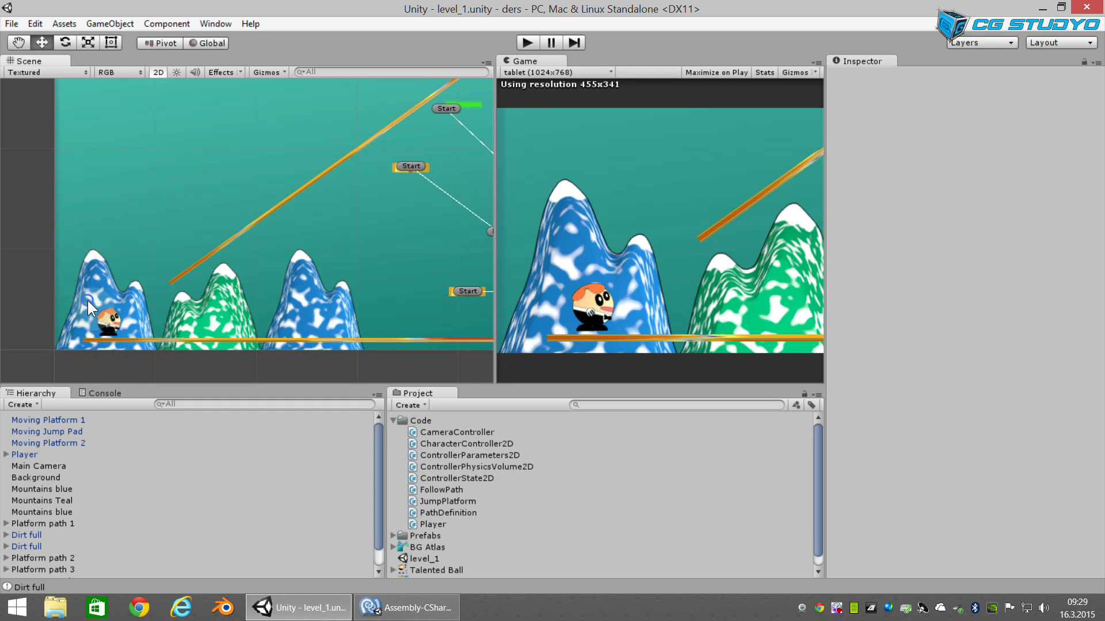
{"action": "left_click", "coordinate": [63, 490]}
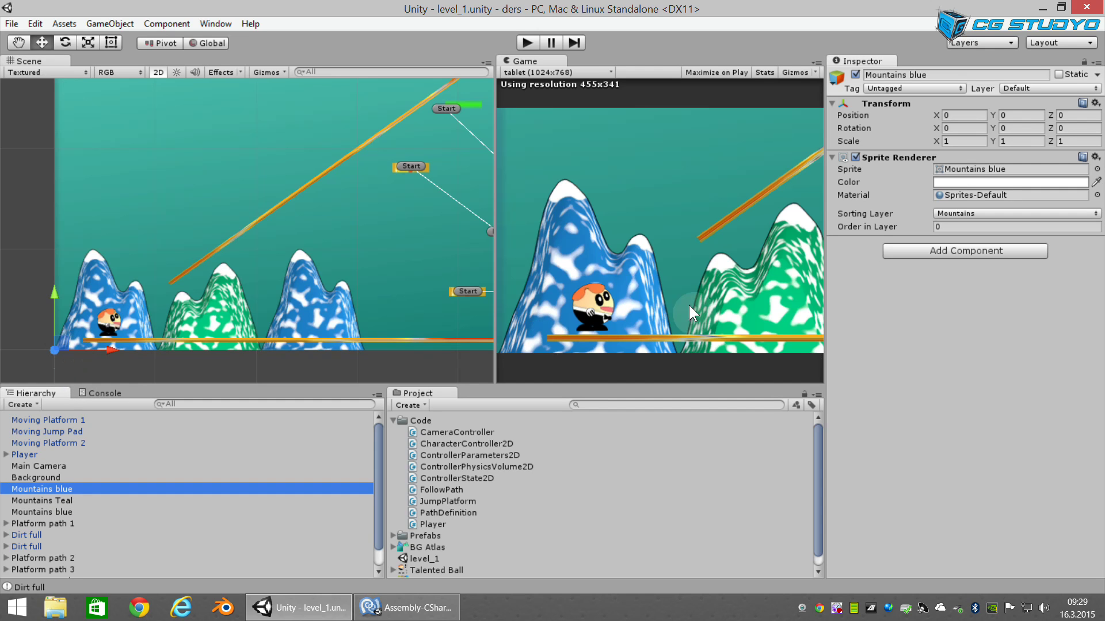
{"action": "left_click_drag", "start_coordinate": [493, 255], "coordinate": [456, 255]}
{"action": "left_click", "coordinate": [77, 341]}
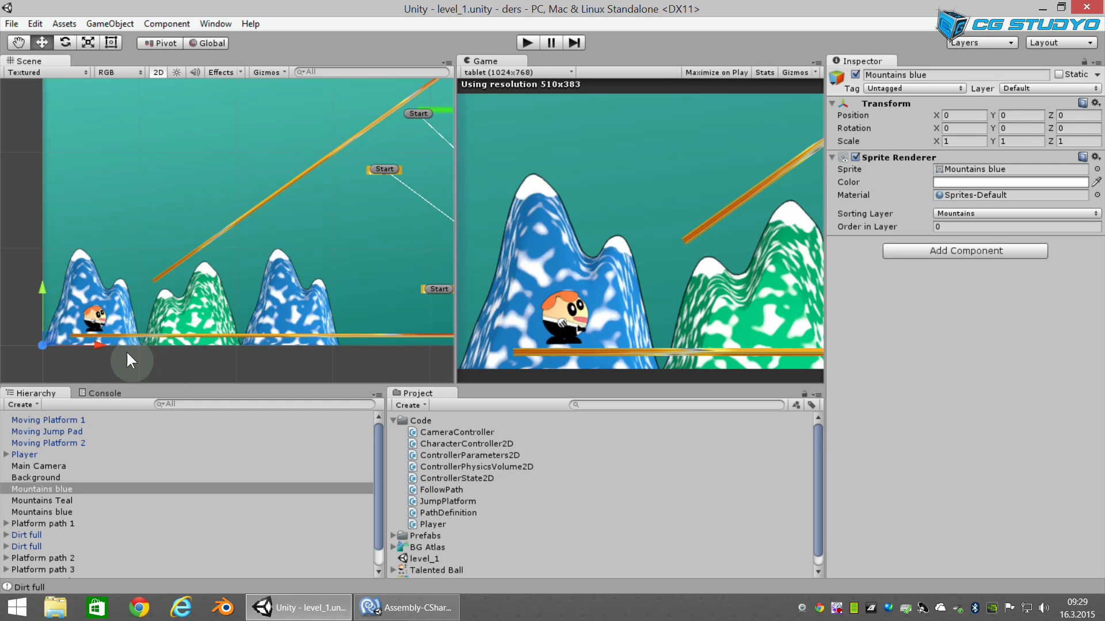
{"action": "left_click_drag", "start_coordinate": [98, 343], "coordinate": [101, 344]}
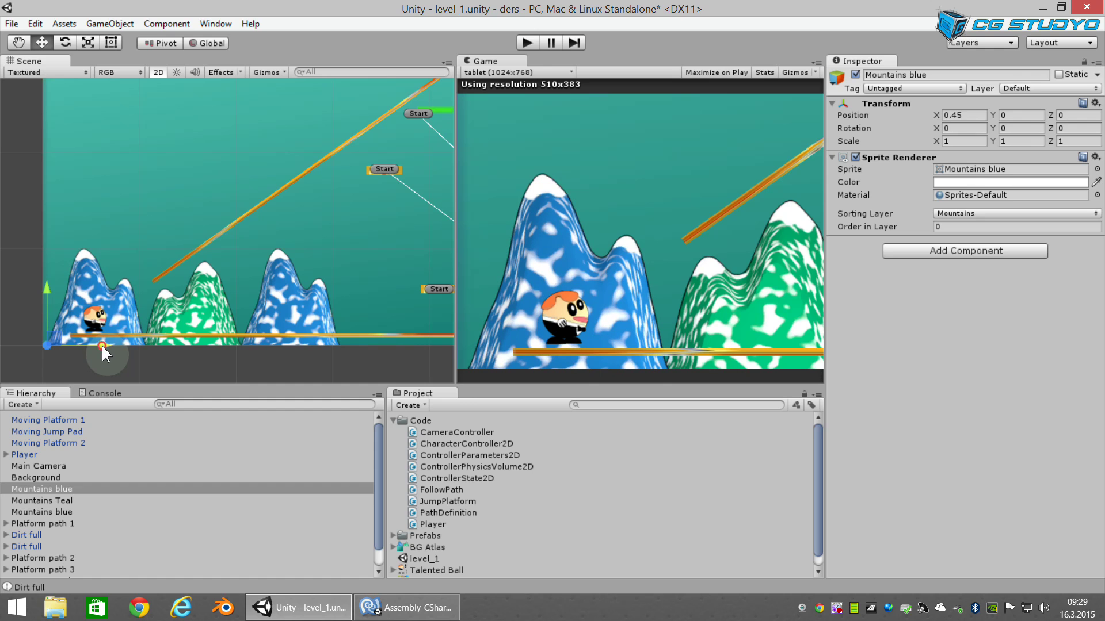
Step: Slide Mountains Teal left to about X 3.3 and set its Order in Layer to 1
{"action": "left_click", "coordinate": [60, 500]}
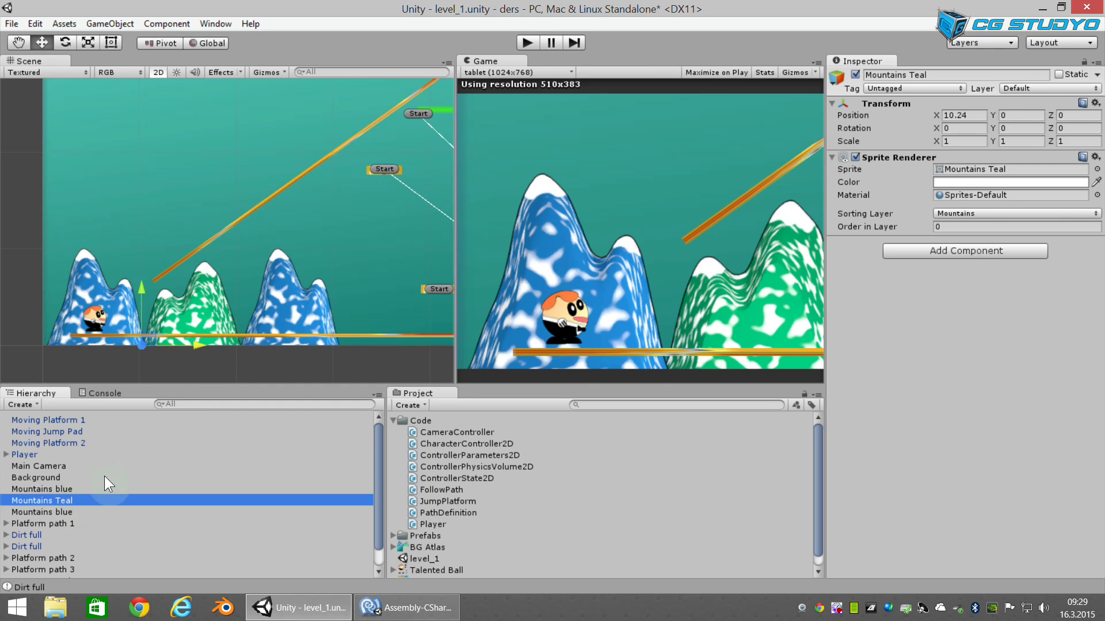
{"action": "left_click_drag", "start_coordinate": [191, 343], "coordinate": [130, 341]}
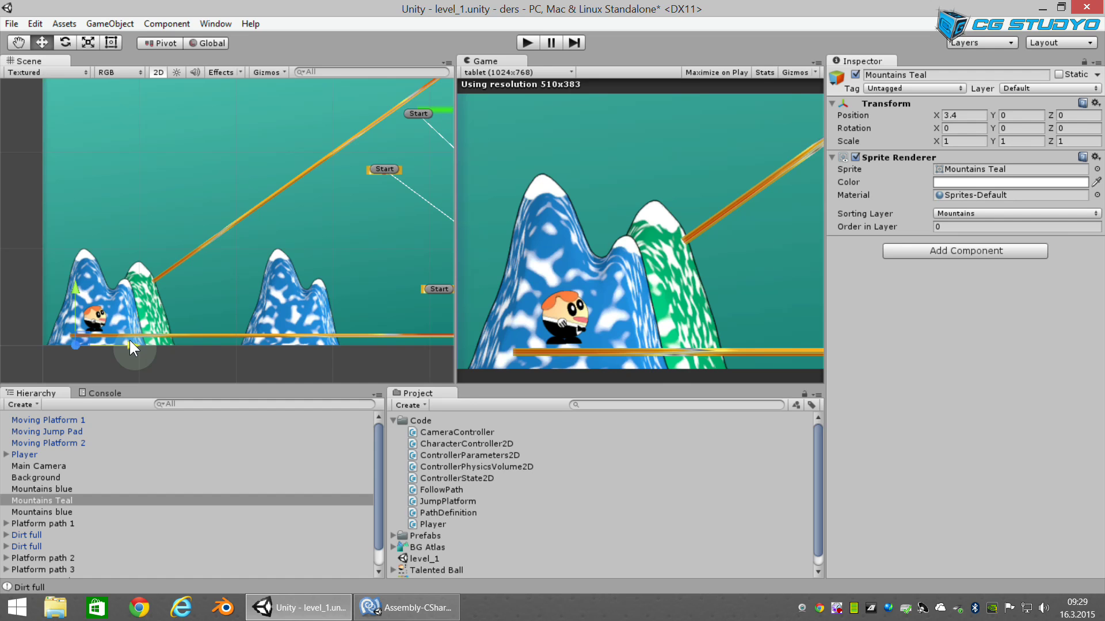
{"action": "left_click_drag", "start_coordinate": [129, 340], "coordinate": [130, 339]}
{"action": "left_click", "coordinate": [962, 226]}
{"action": "type", "text": "1"}
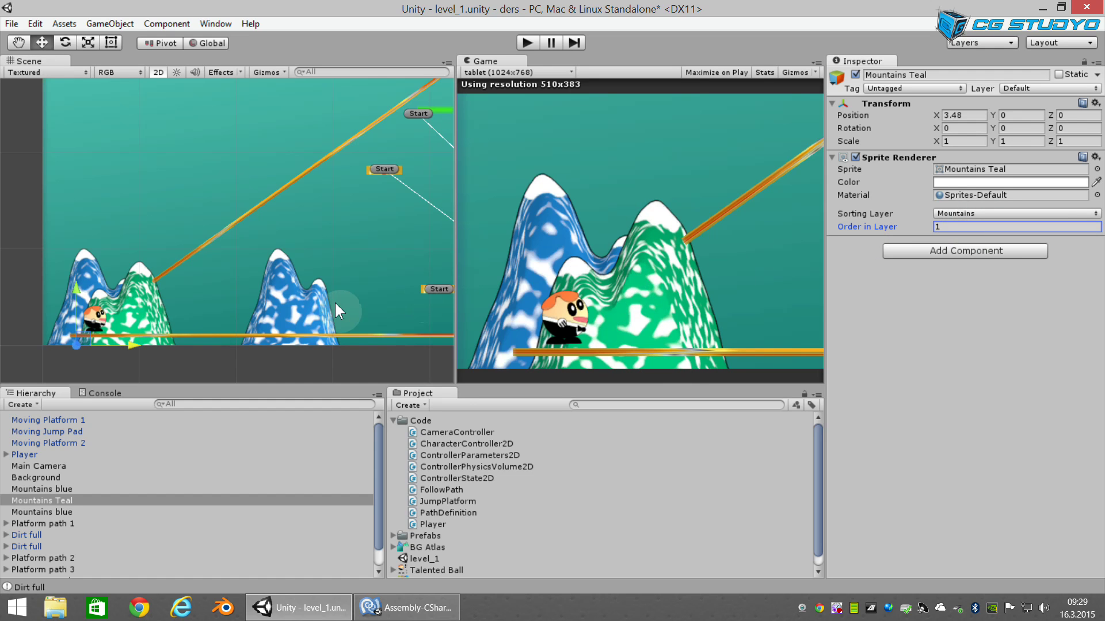
Step: Fine-tune the blue and teal mountains' horizontal positions with small nudges
{"action": "left_click", "coordinate": [71, 489]}
{"action": "left_click_drag", "start_coordinate": [97, 343], "coordinate": [97, 344]}
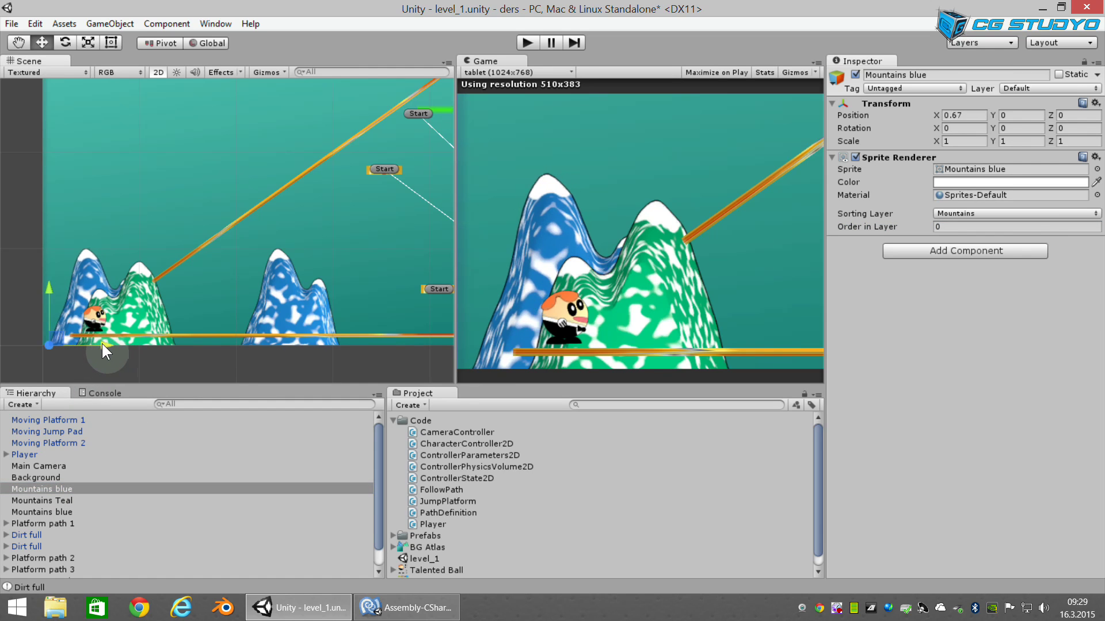
{"action": "left_click", "coordinate": [69, 502]}
{"action": "left_click_drag", "start_coordinate": [130, 344], "coordinate": [129, 344]}
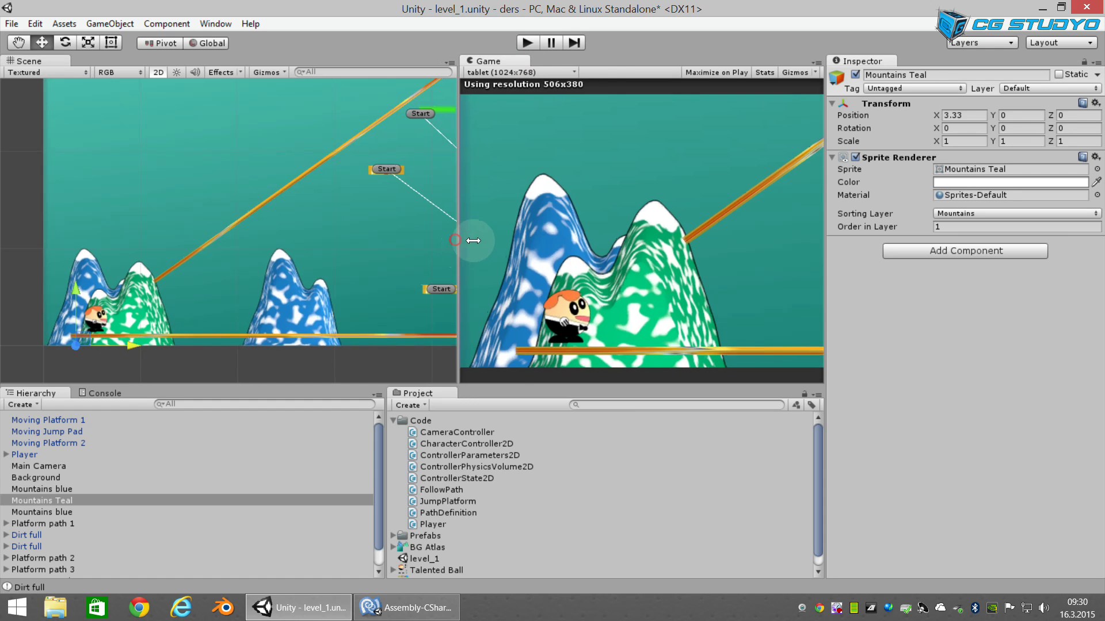
Step: Enlarge the Scene view and delete the diagonal and horizontal Dirt full platforms
{"action": "left_click_drag", "start_coordinate": [456, 240], "coordinate": [523, 240]}
{"action": "scroll", "coordinate": [294, 289], "scroll_direction": "up", "scroll_amount": 2}
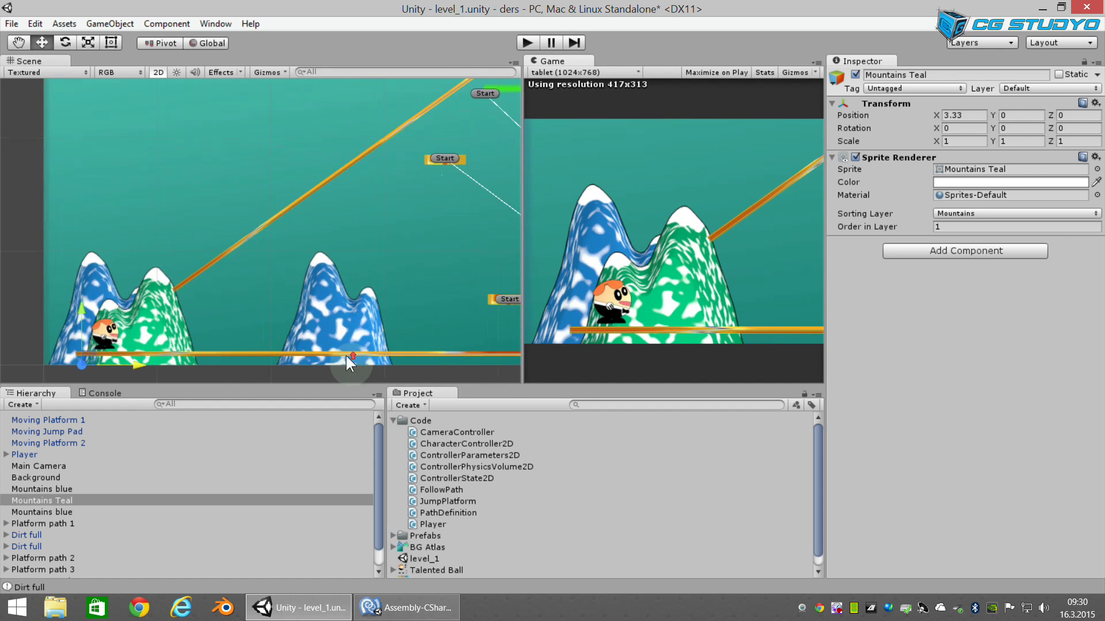
{"action": "scroll", "coordinate": [292, 259], "scroll_direction": "up", "scroll_amount": 2}
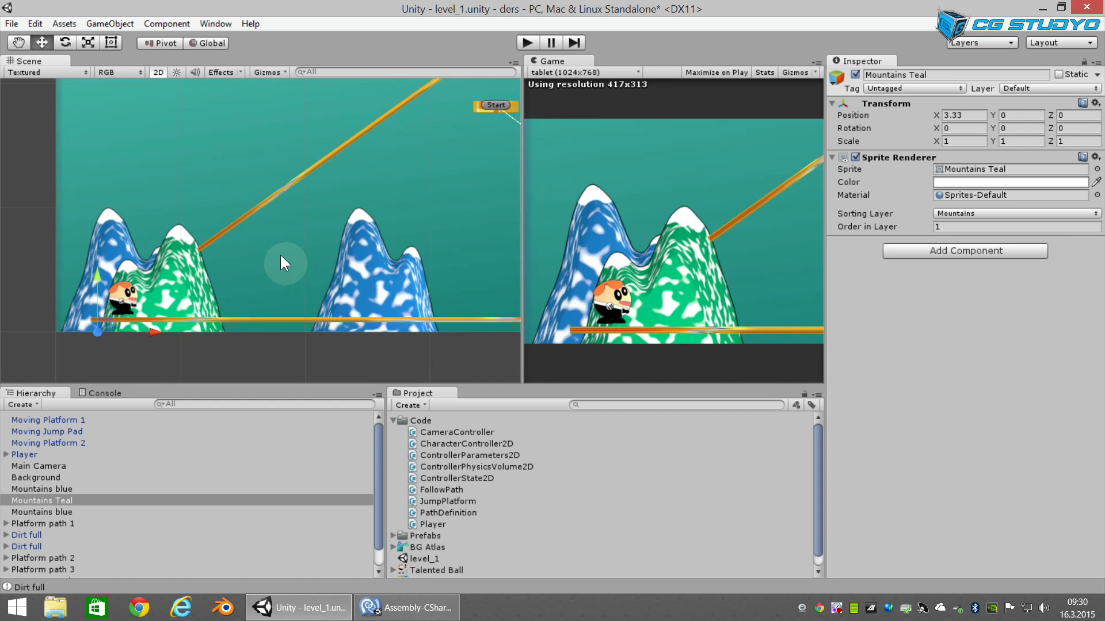
{"action": "scroll", "coordinate": [280, 257], "scroll_direction": "down", "scroll_amount": 1}
{"action": "scroll", "coordinate": [272, 235], "scroll_direction": "down", "scroll_amount": 1}
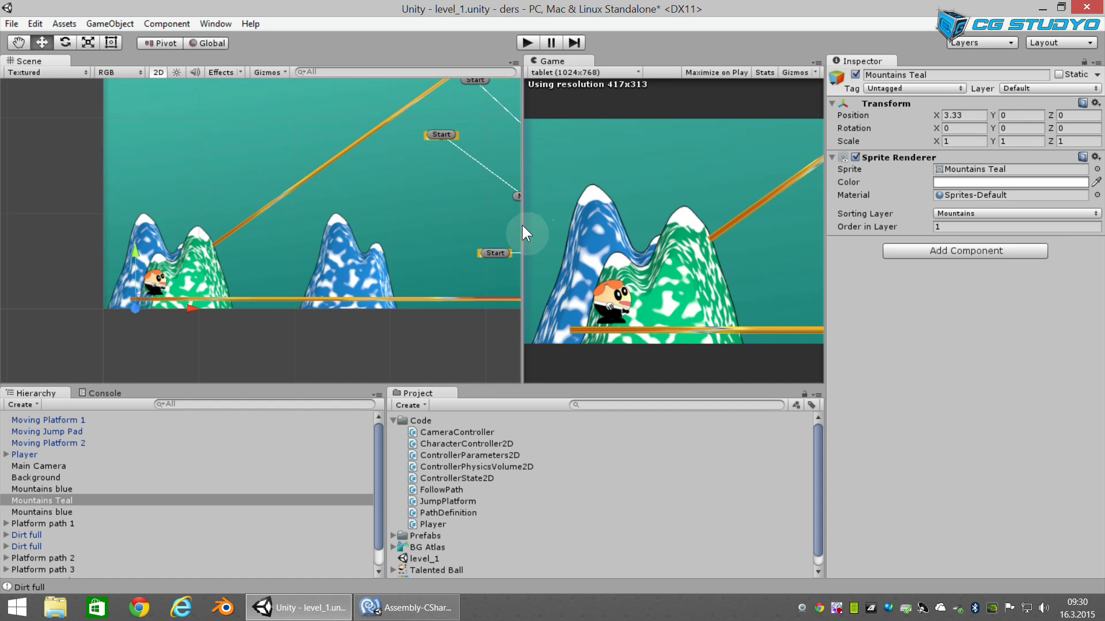
{"action": "left_click_drag", "start_coordinate": [522, 233], "coordinate": [631, 226]}
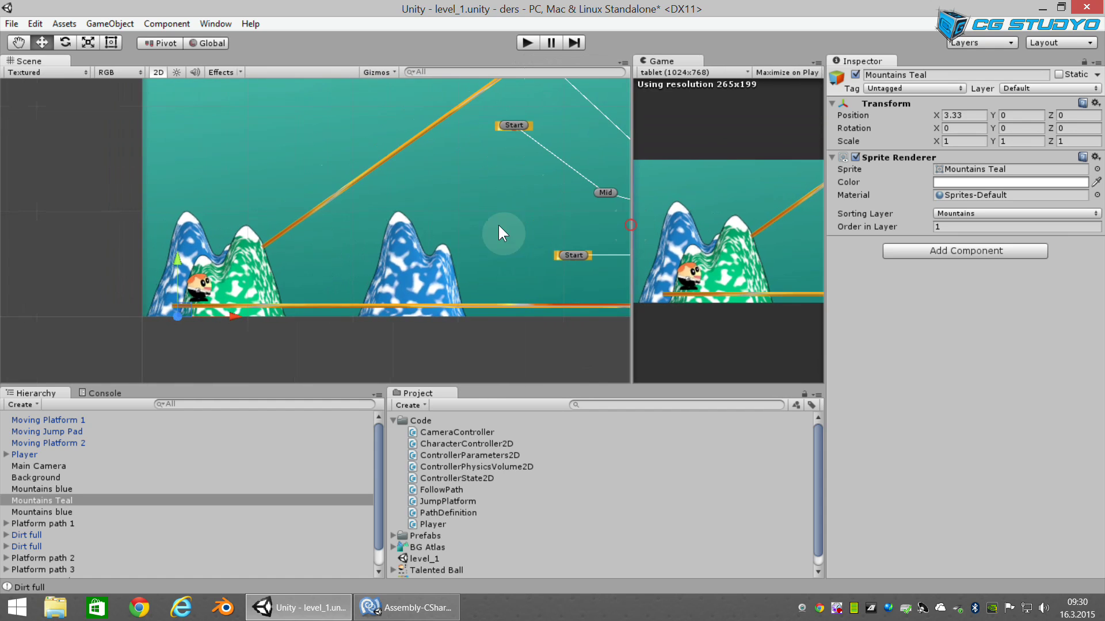
{"action": "left_click", "coordinate": [363, 175]}
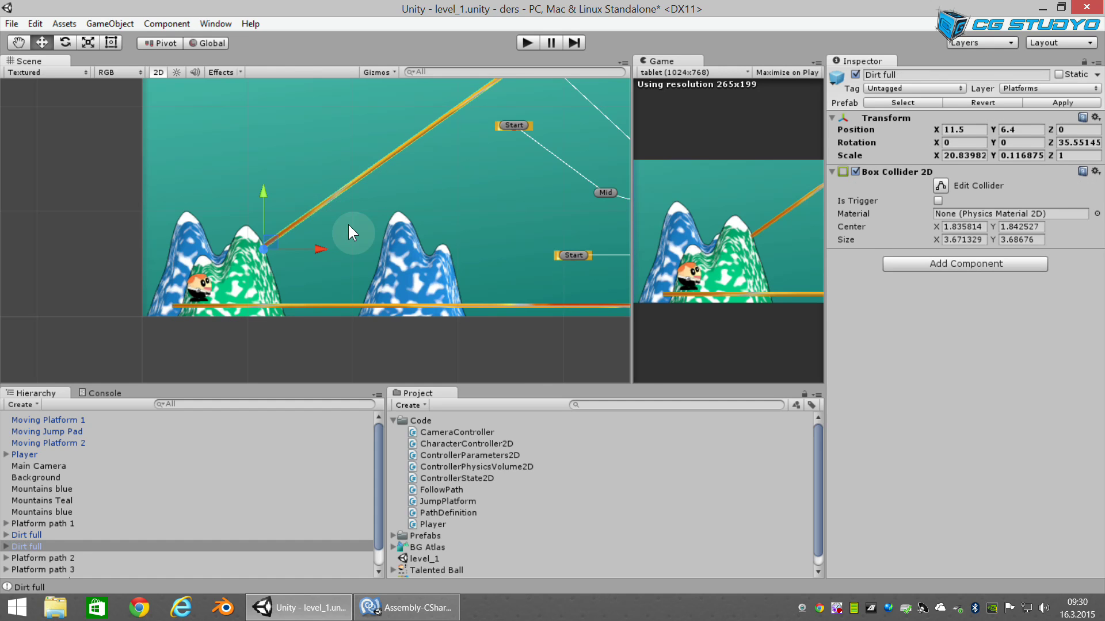
{"action": "key", "text": "Delete"}
{"action": "left_click", "coordinate": [329, 302]}
{"action": "key", "text": "Delete"}
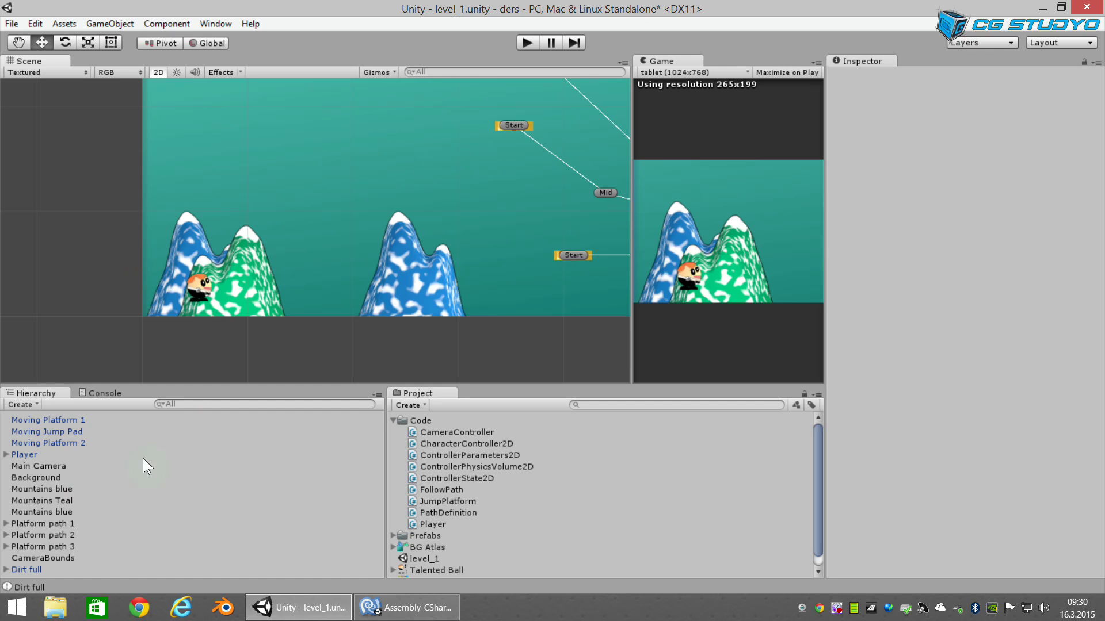
Step: Delete all three Mountains objects and frame Platform path 1 in the Scene view
{"action": "left_click", "coordinate": [73, 489]}
{"action": "left_click", "coordinate": [74, 501]}
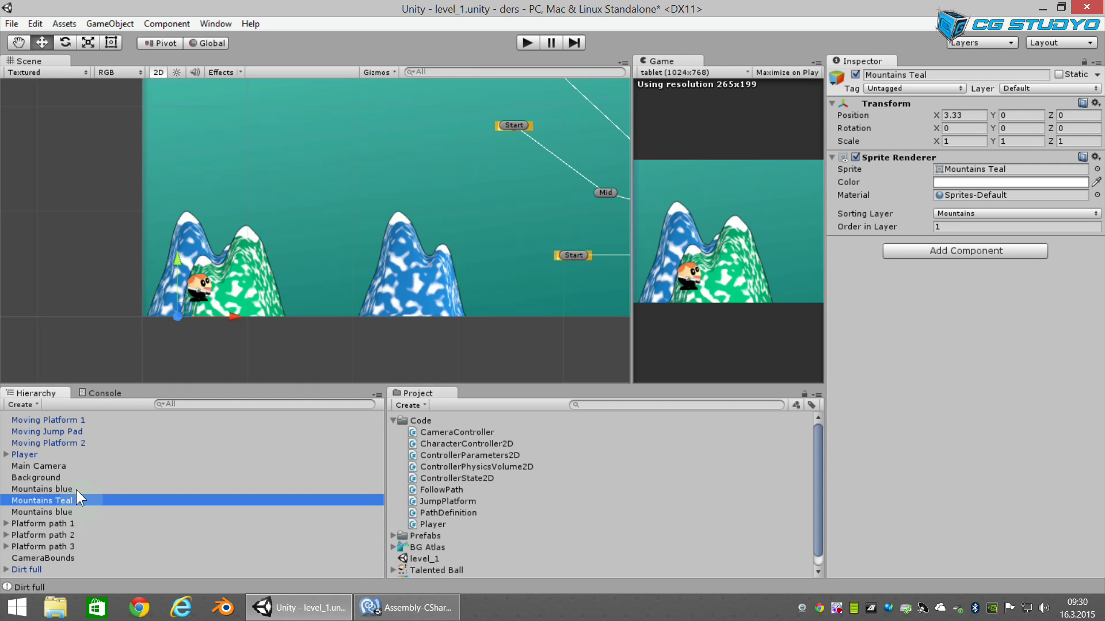
{"action": "left_click", "coordinate": [76, 489]}
{"action": "left_click", "coordinate": [73, 507], "text": "shift"}
{"action": "key", "text": "Delete"}
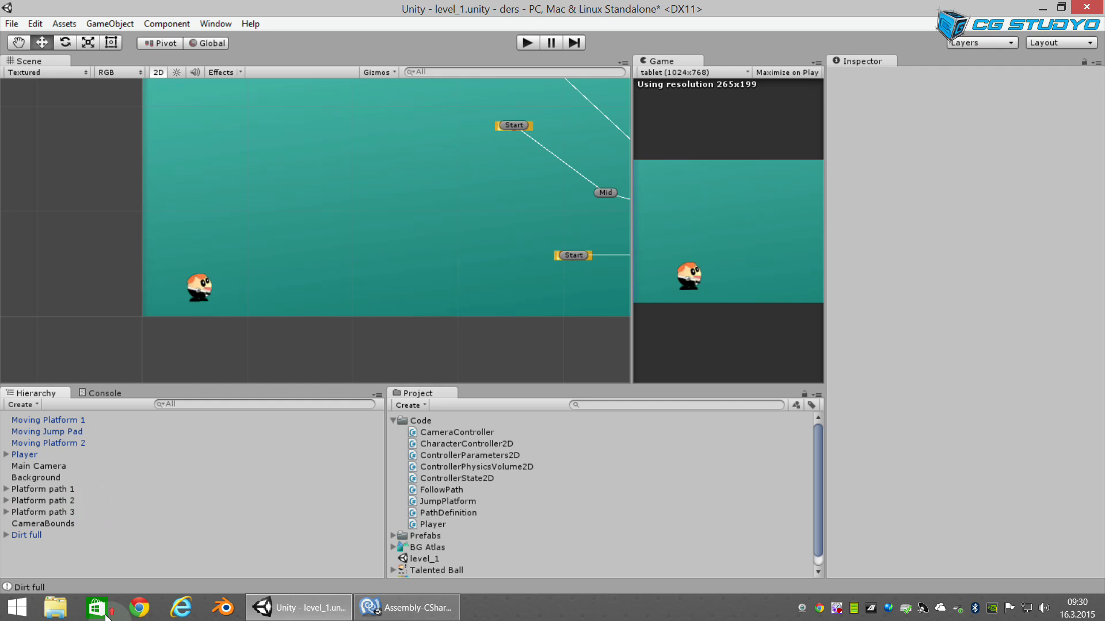
{"action": "left_click", "coordinate": [50, 490]}
{"action": "key", "text": "f"}
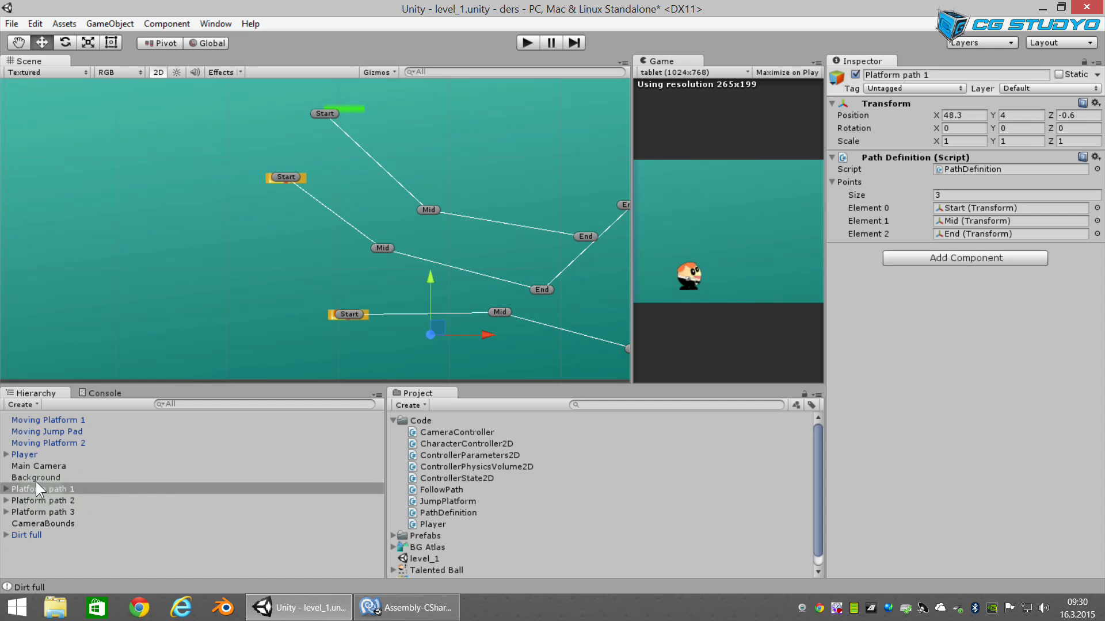
Step: Create an empty GameObject named 'Platform paths' in the Hierarchy
{"action": "left_click", "coordinate": [30, 406]}
{"action": "left_click", "coordinate": [47, 416]}
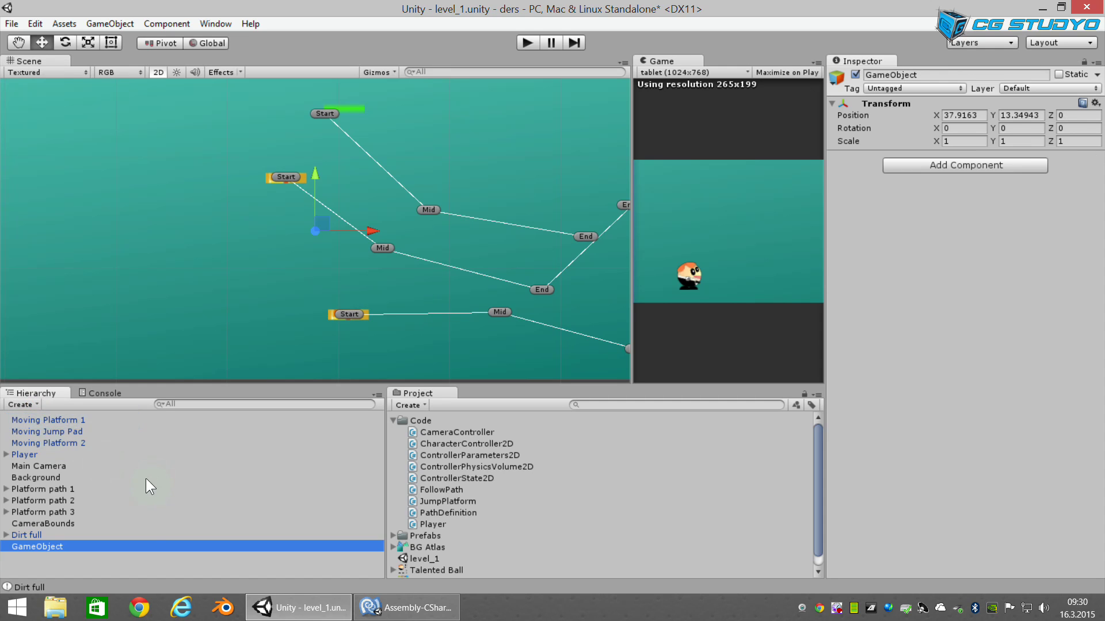
{"action": "left_click", "coordinate": [146, 544]}
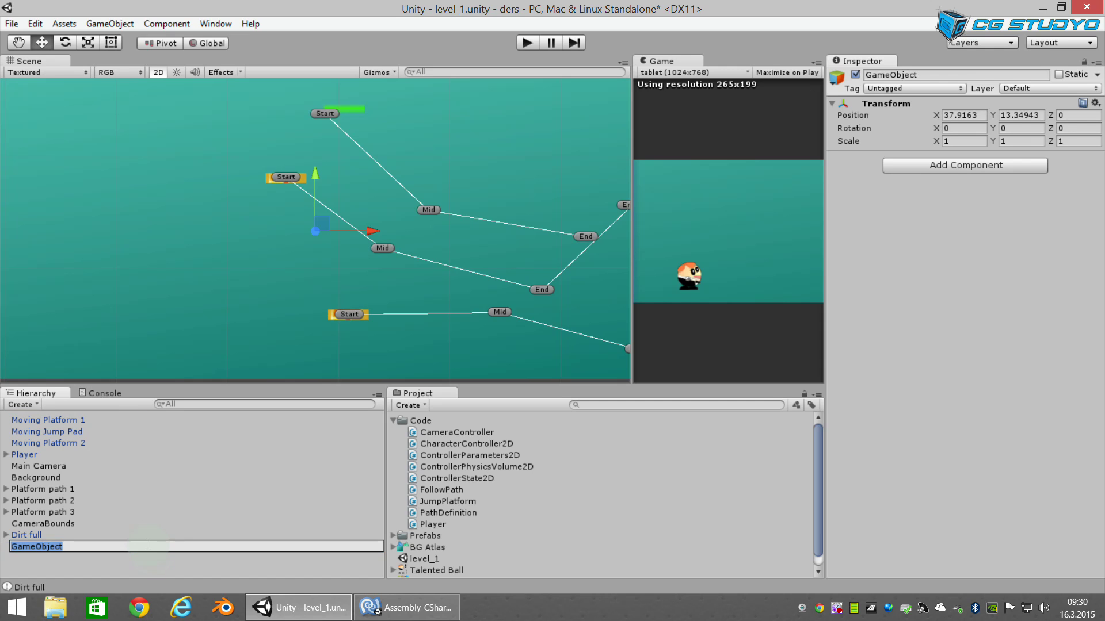
{"action": "type", "text": "Platform paths"}
{"action": "key", "text": "BackSpace"}
{"action": "key", "text": "BackSpace"}
{"action": "key", "text": "BackSpace"}
{"action": "type", "text": "hs"}
{"action": "key", "text": "Return"}
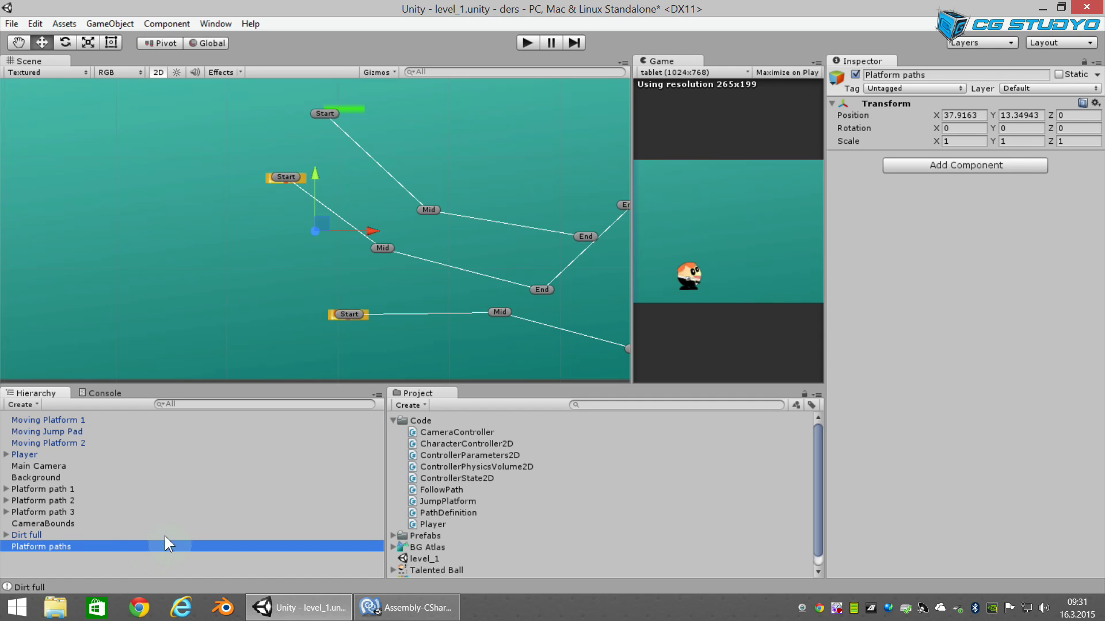
Step: Move Platform path 1, 2 and 3 under Platform paths and collapse the group
{"action": "left_click", "coordinate": [69, 488]}
{"action": "left_click", "coordinate": [74, 511], "text": "shift"}
{"action": "left_click_drag", "start_coordinate": [73, 511], "coordinate": [59, 547]}
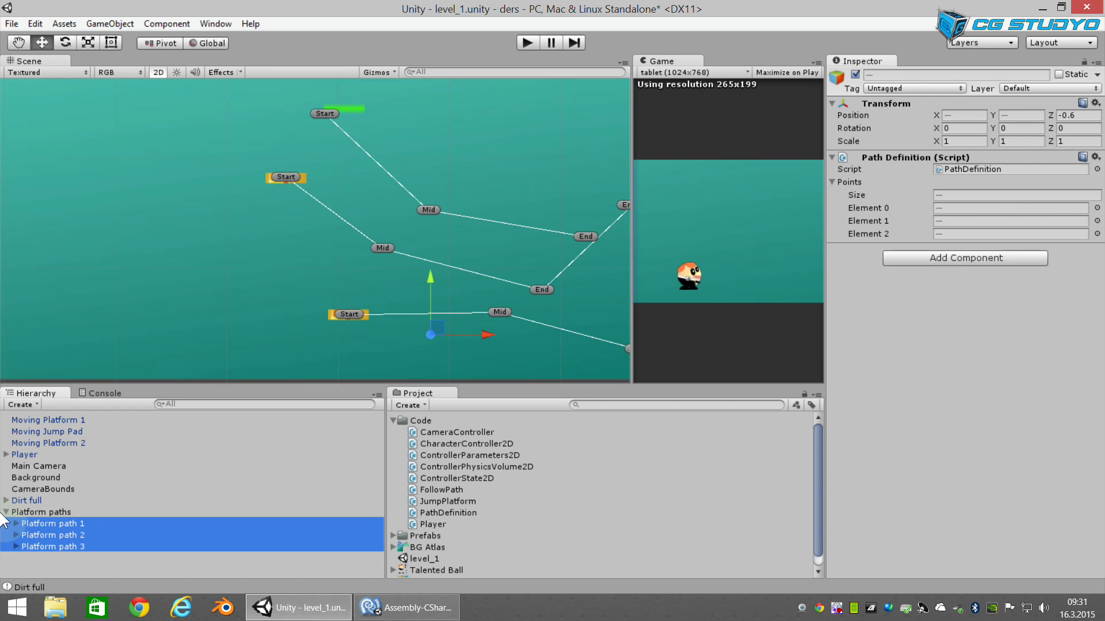
{"action": "left_click", "coordinate": [6, 512]}
{"action": "left_click", "coordinate": [6, 512]}
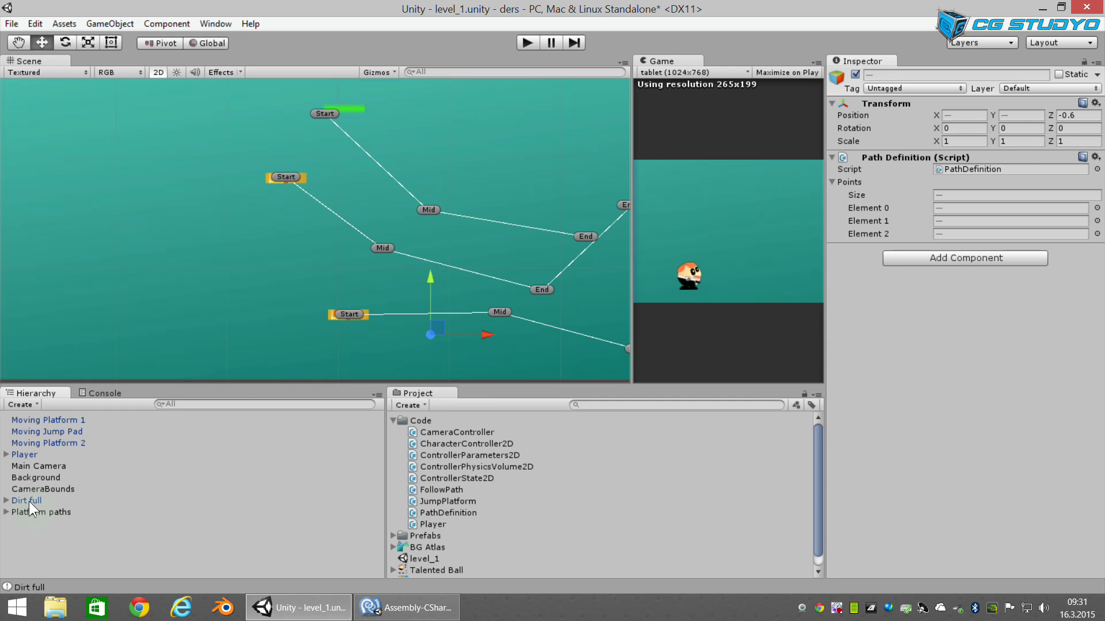
Step: Create an empty GameObject named 'Backgrounds' in the Hierarchy
{"action": "left_click", "coordinate": [24, 404]}
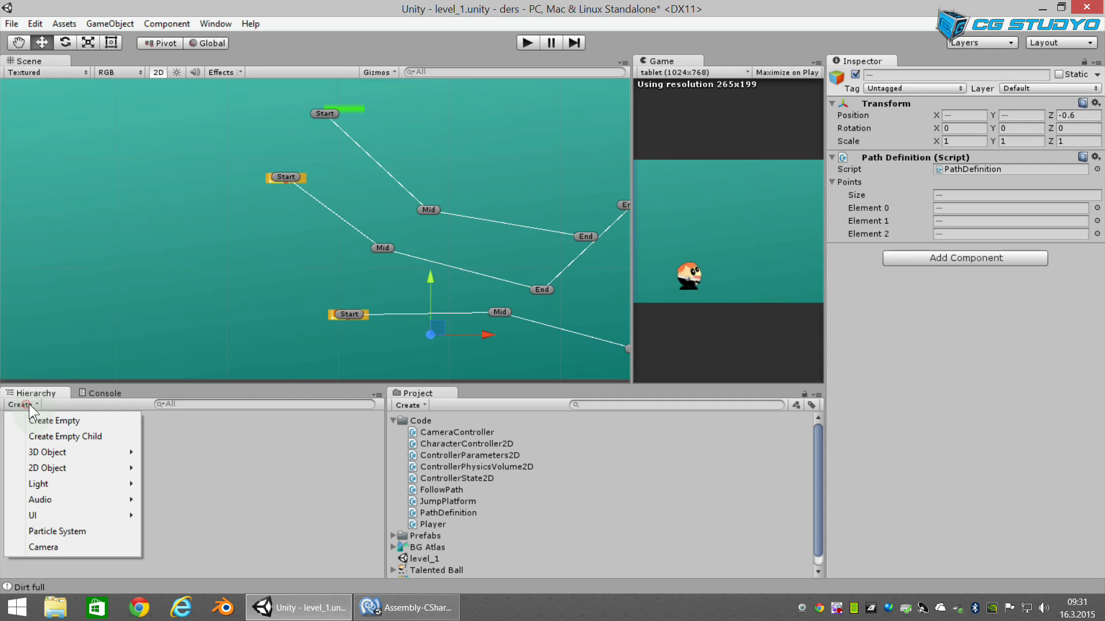
{"action": "left_click", "coordinate": [57, 416]}
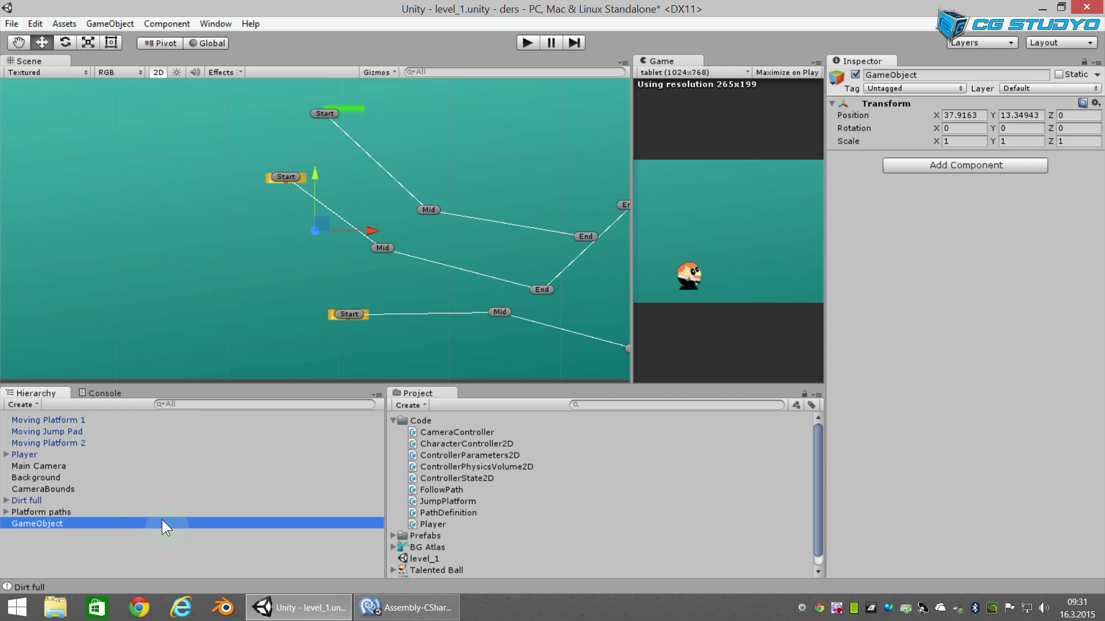
{"action": "type", "text": "Backgroun"}
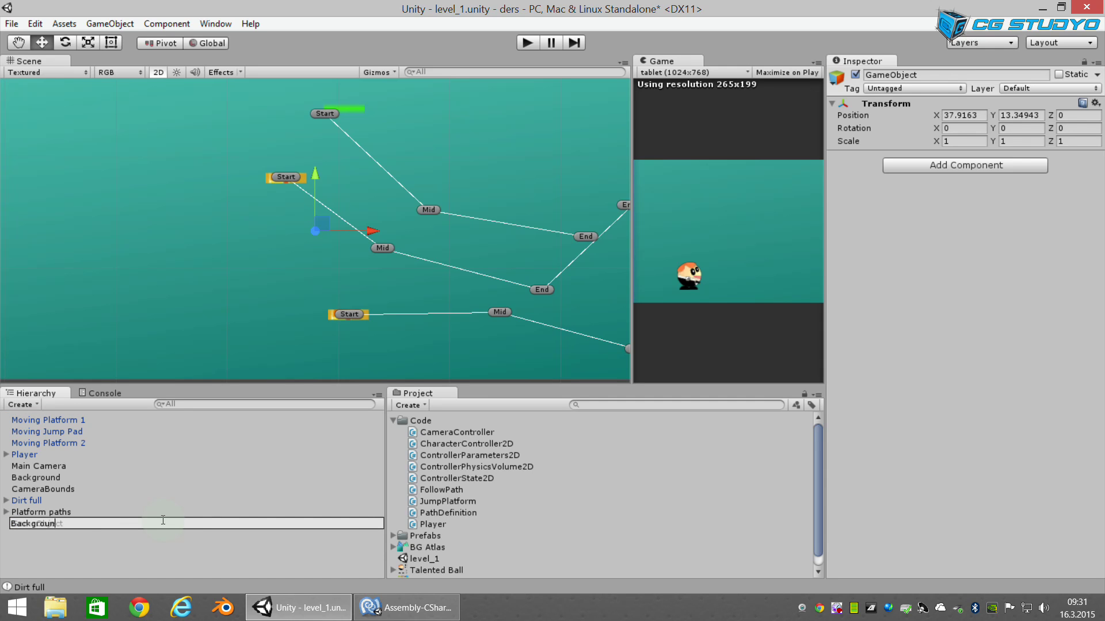
{"action": "type", "text": "ds"}
{"action": "key", "text": "Return"}
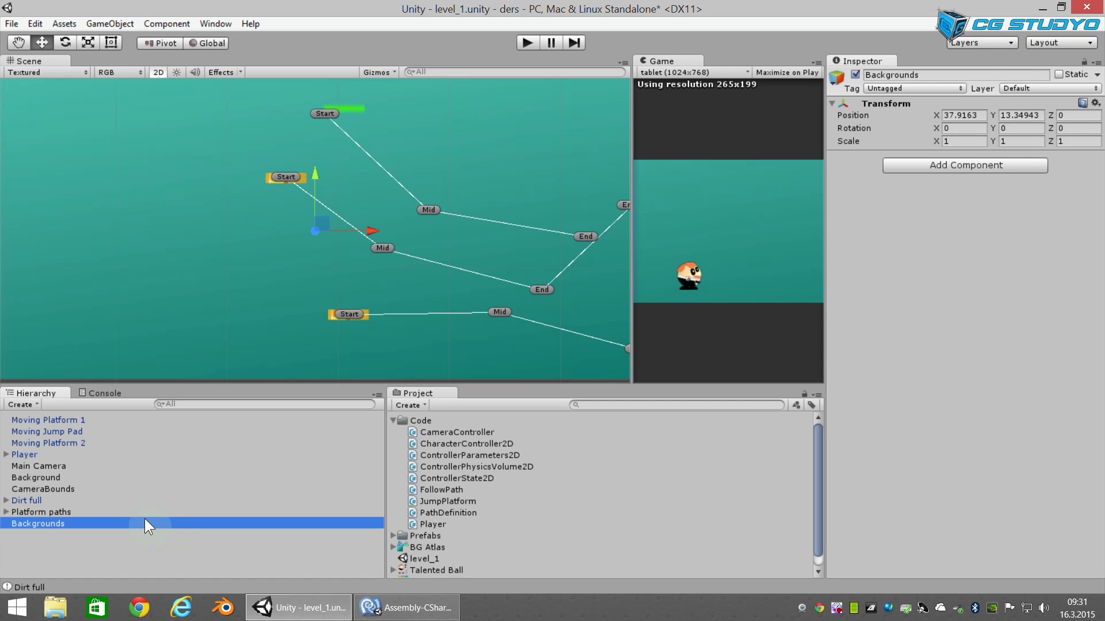
Step: Parent the Background object under Backgrounds and confirm it appears as a child
{"action": "scroll", "coordinate": [210, 299], "scroll_direction": "down", "scroll_amount": 3}
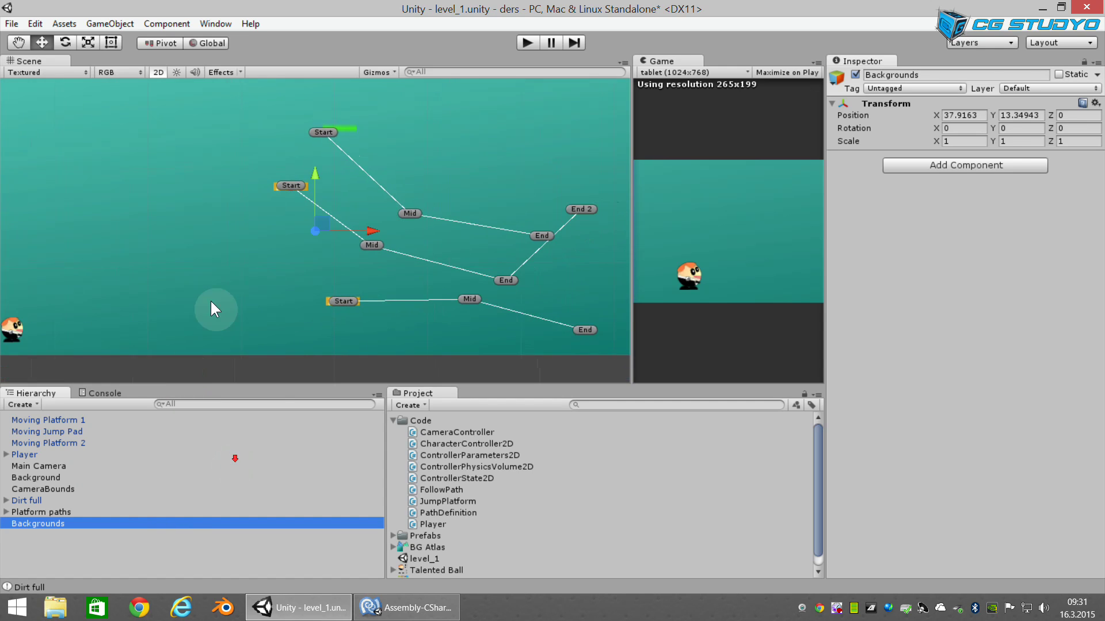
{"action": "scroll", "coordinate": [276, 352], "scroll_direction": "down", "scroll_amount": 2}
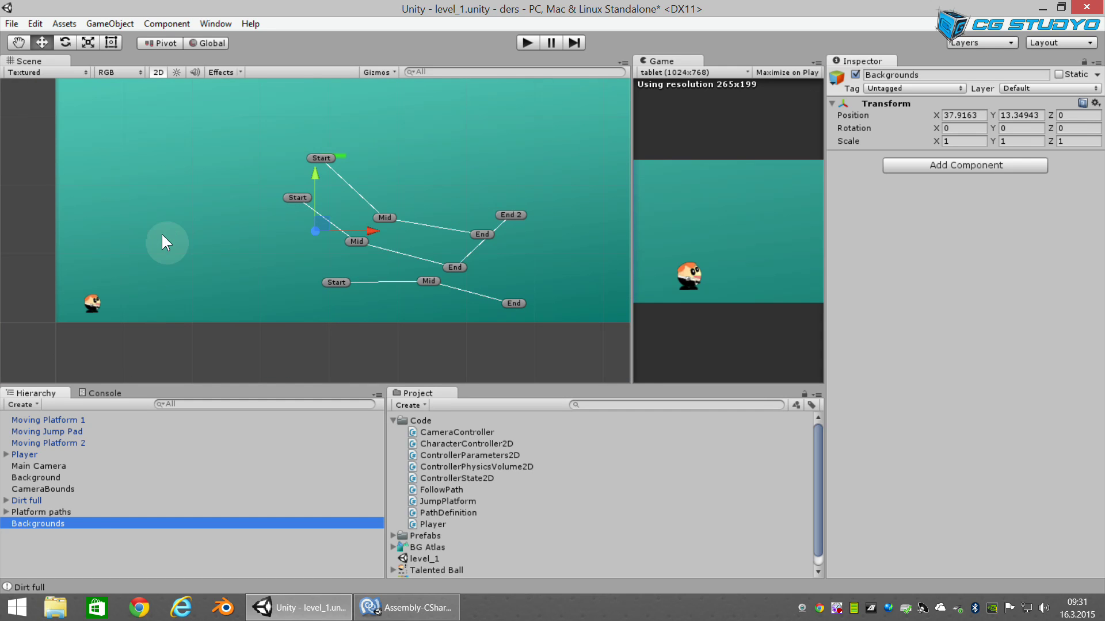
{"action": "left_click_drag", "start_coordinate": [39, 477], "coordinate": [38, 526]}
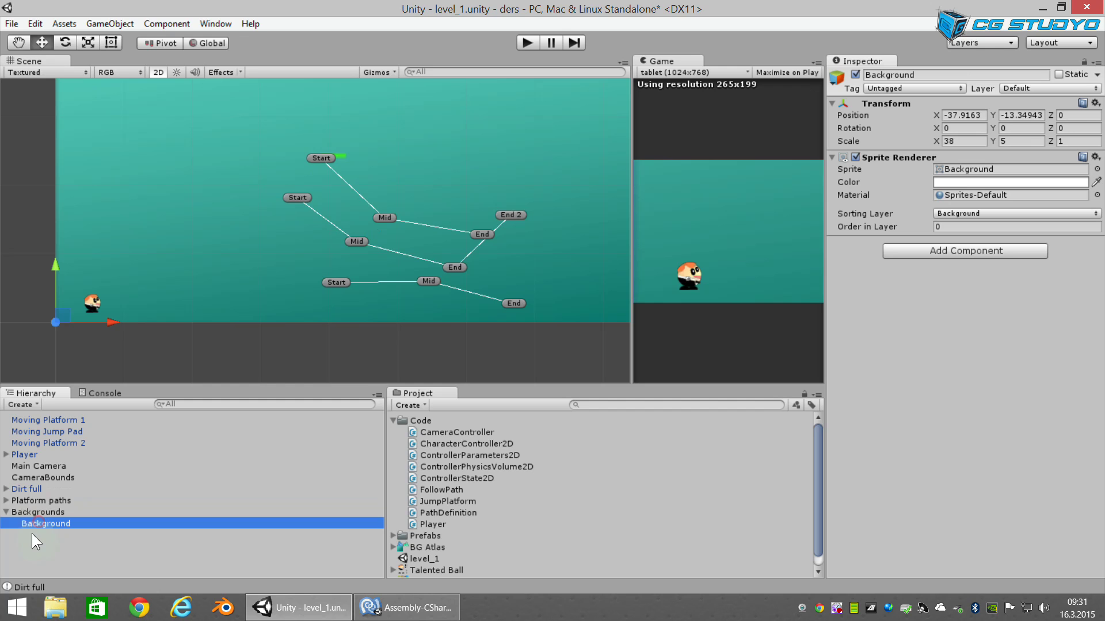
{"action": "left_click", "coordinate": [5, 511]}
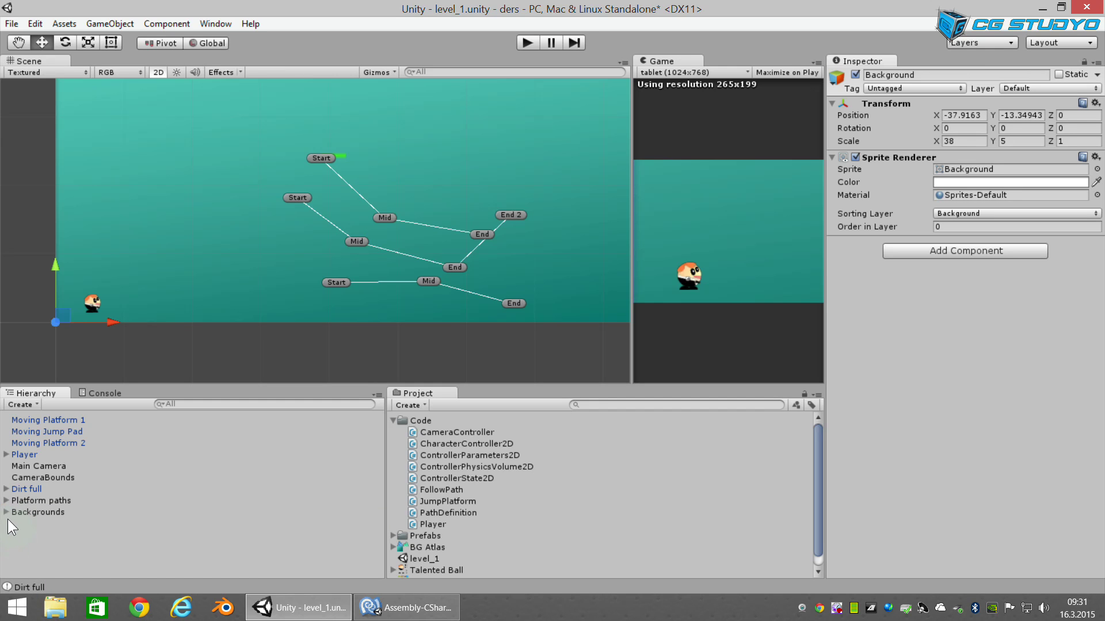
{"action": "left_click", "coordinate": [6, 512]}
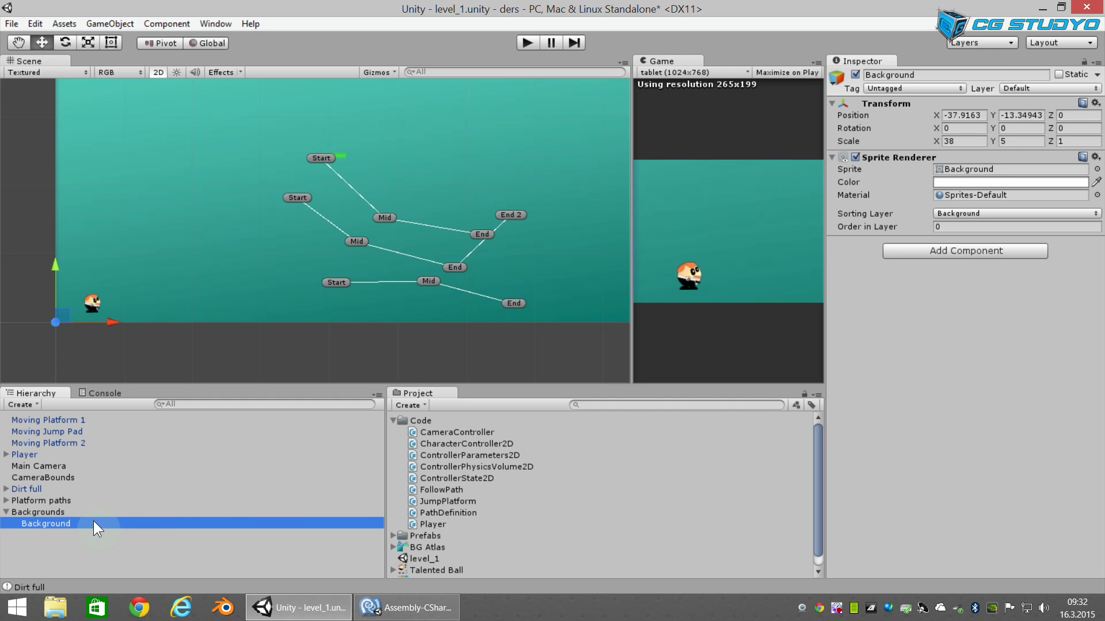
Step: Expand Prefabs and BG Atlas in the Project panel to locate the Mountains Teal sprite
{"action": "scroll", "coordinate": [450, 499], "scroll_direction": "down", "scroll_amount": 1}
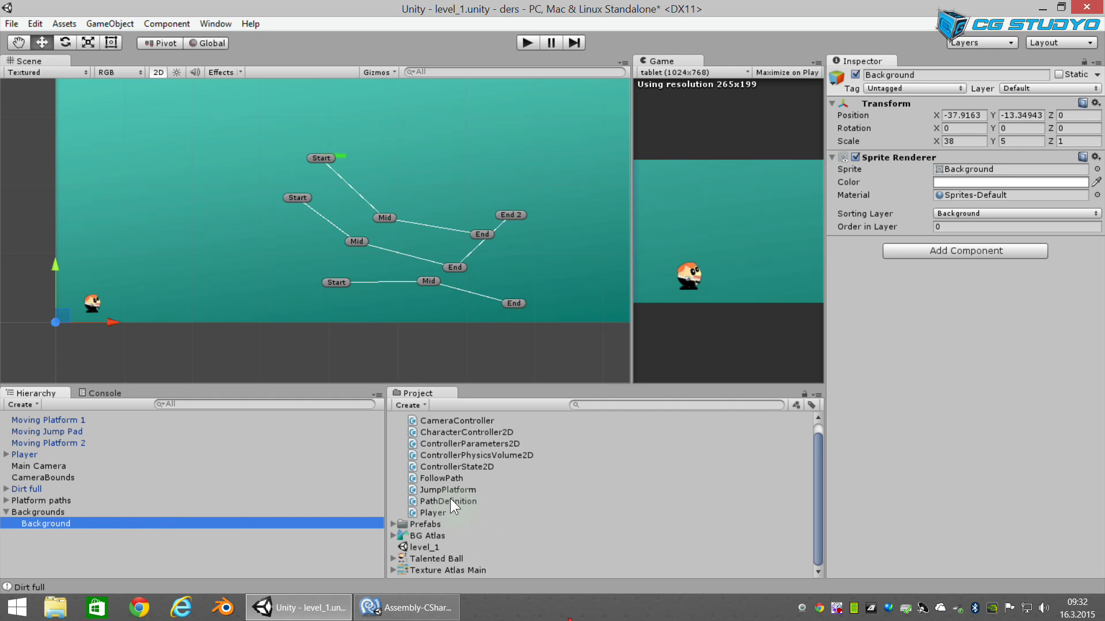
{"action": "left_click", "coordinate": [392, 526]}
{"action": "scroll", "coordinate": [447, 503], "scroll_direction": "down", "scroll_amount": 2}
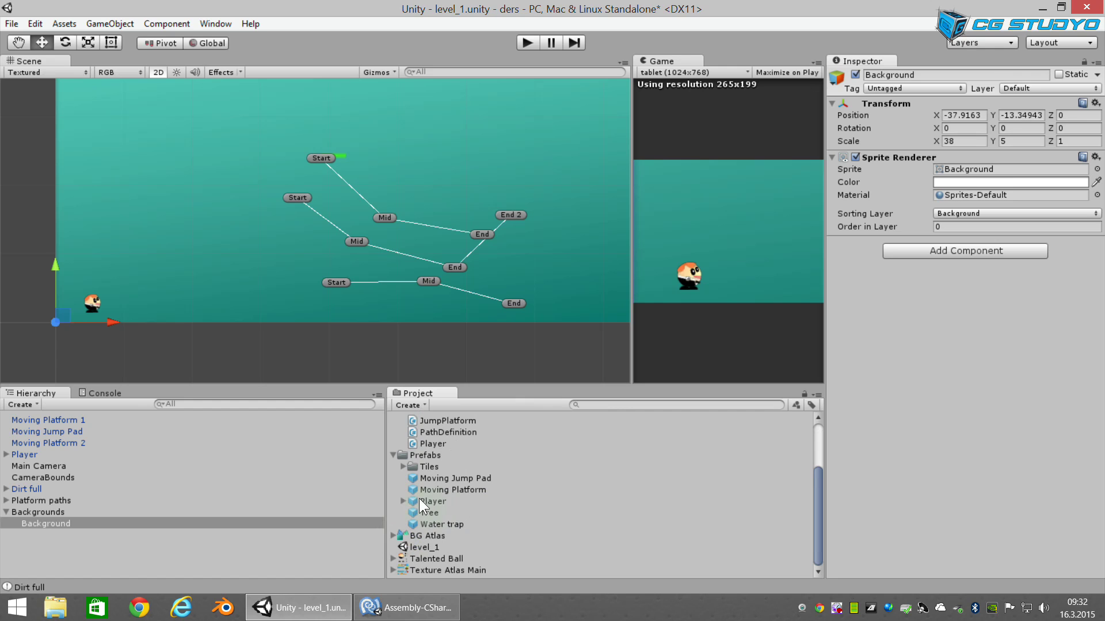
{"action": "left_click", "coordinate": [402, 468]}
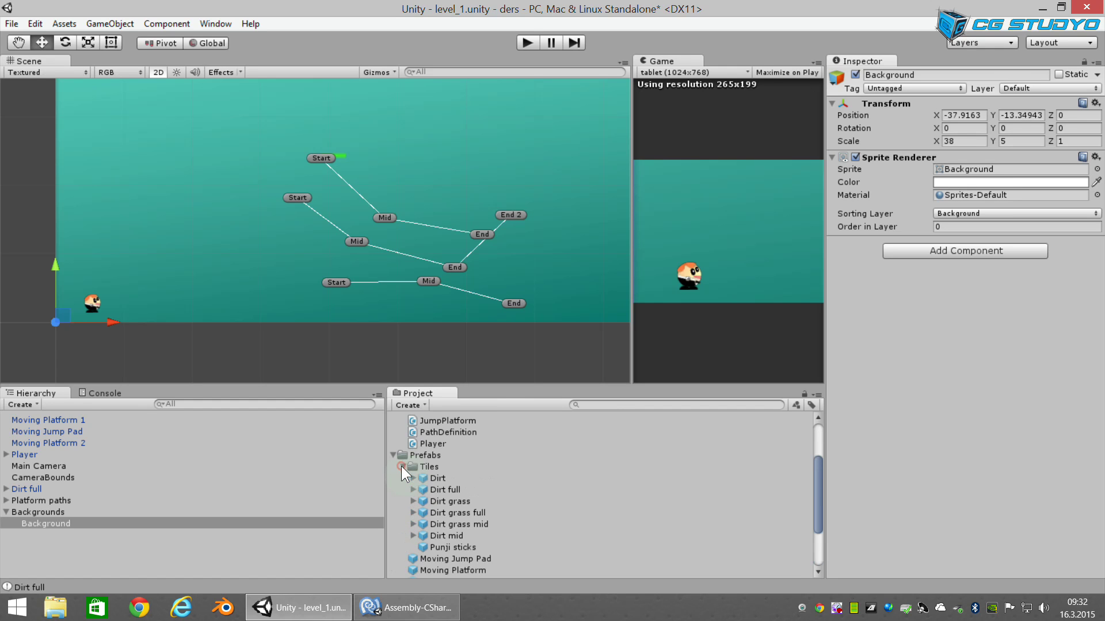
{"action": "left_click", "coordinate": [402, 467]}
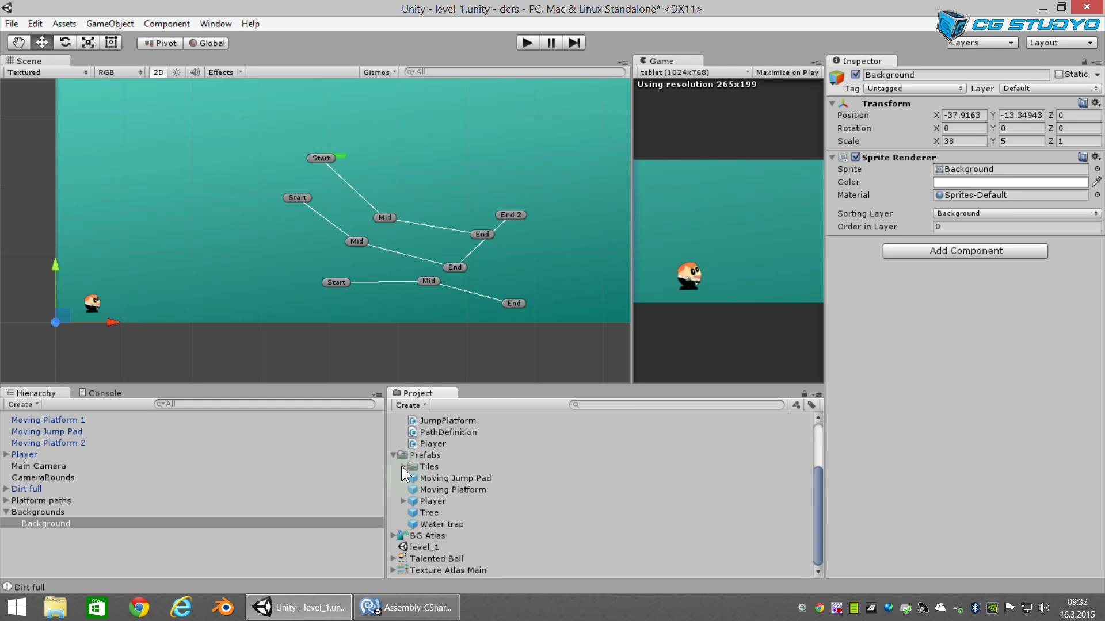
{"action": "left_click", "coordinate": [402, 467]}
{"action": "left_click", "coordinate": [401, 466]}
{"action": "left_click", "coordinate": [393, 536]}
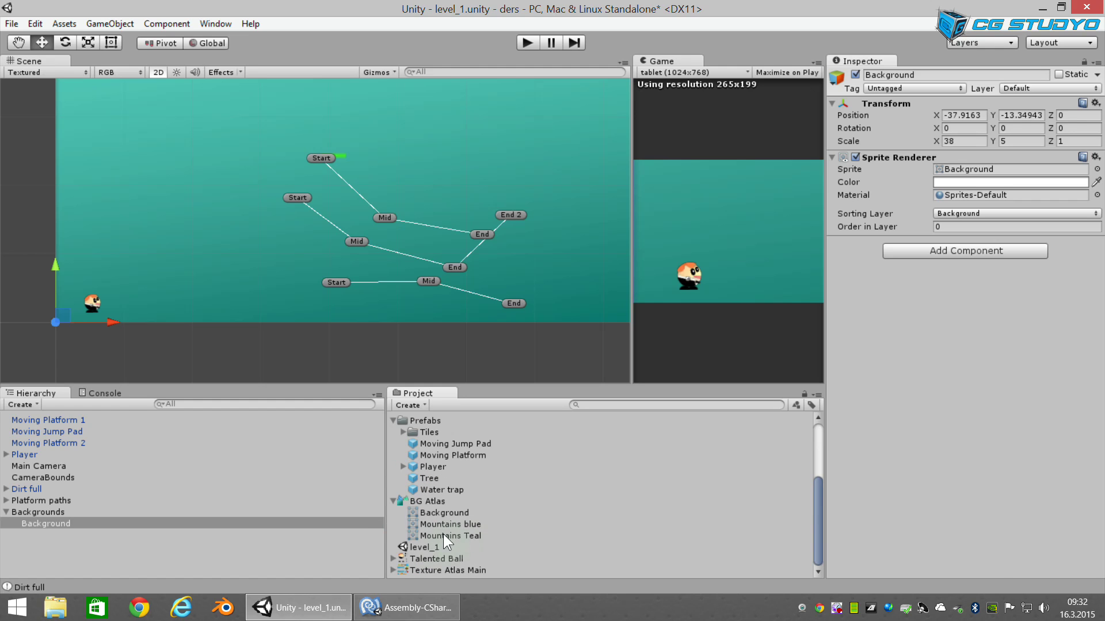
{"action": "left_click", "coordinate": [449, 536]}
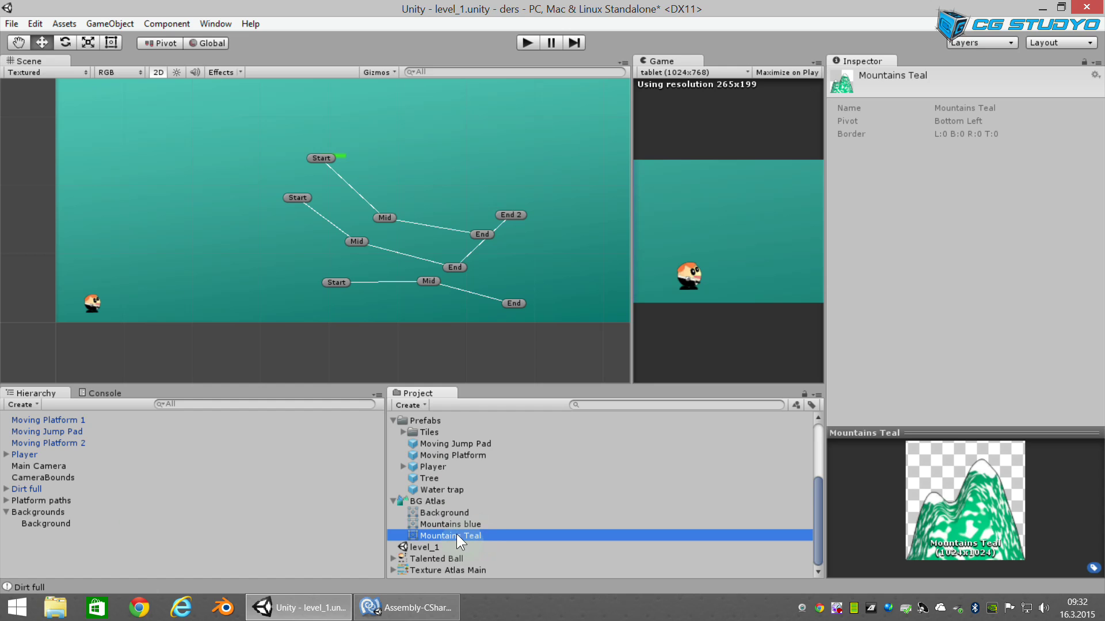
Step: Add Mountains Teal as a child of Backgrounds and center it in the Scene view
{"action": "left_click_drag", "start_coordinate": [456, 535], "coordinate": [49, 524]}
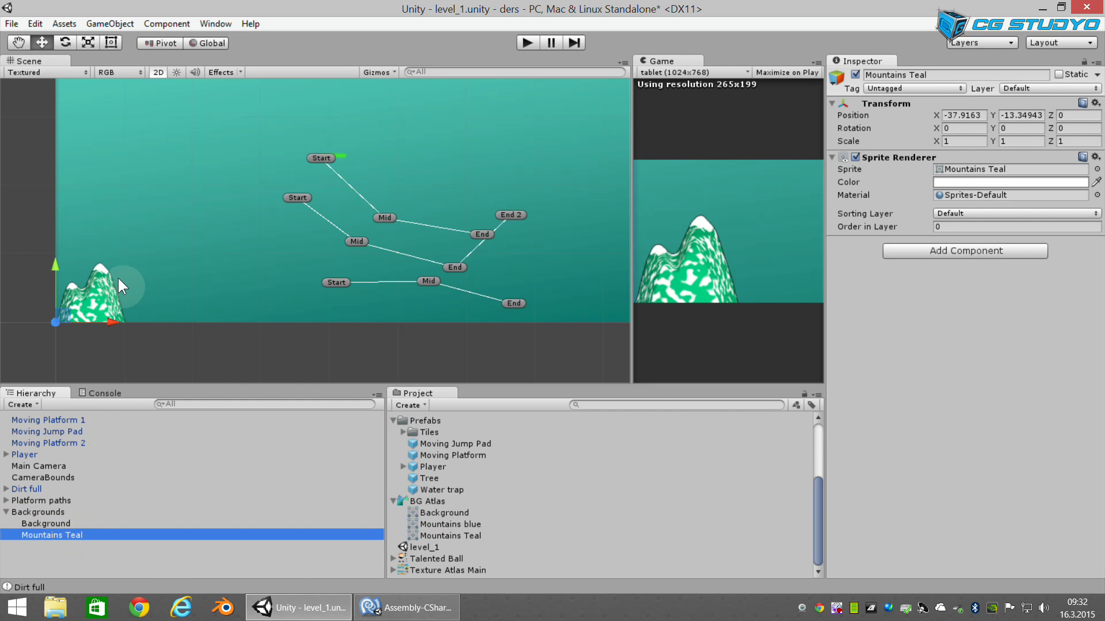
{"action": "scroll", "coordinate": [127, 302], "scroll_direction": "up", "scroll_amount": 2}
{"action": "middle_click_drag", "start_coordinate": [127, 302], "coordinate": [198, 295]}
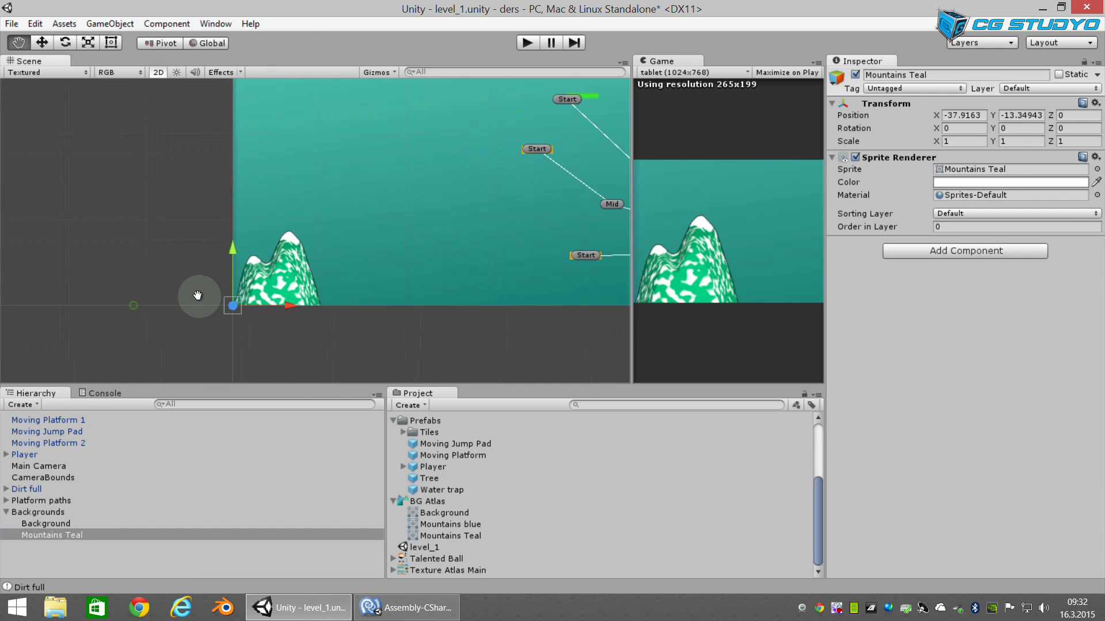
{"action": "scroll", "coordinate": [233, 308], "scroll_direction": "up", "scroll_amount": 3}
{"action": "middle_click_drag", "start_coordinate": [248, 352], "coordinate": [248, 289]}
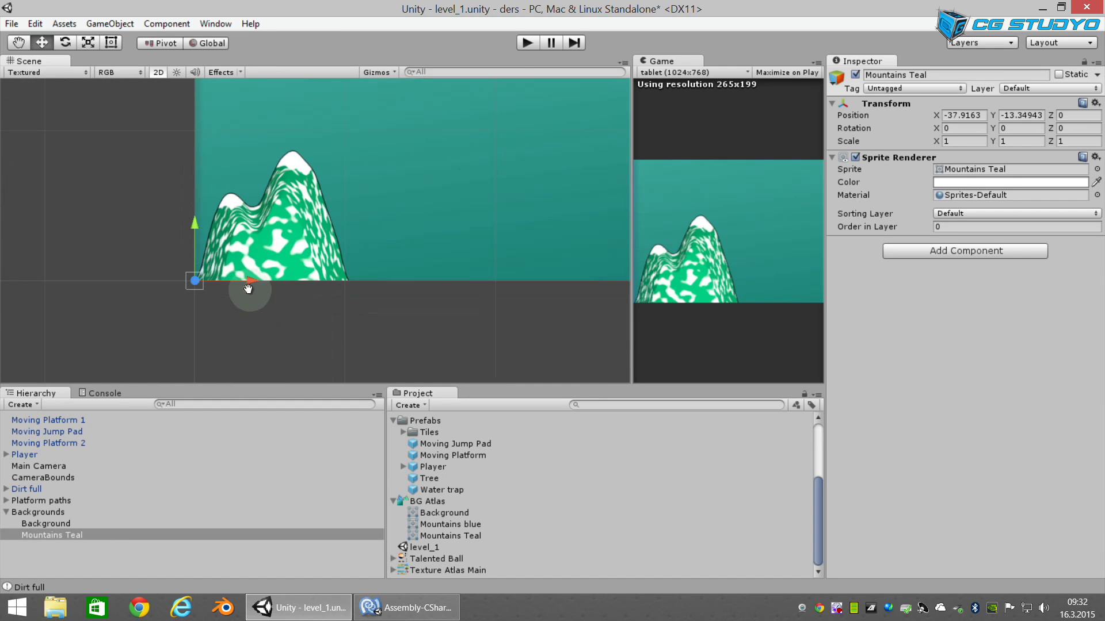
{"action": "left_click", "coordinate": [43, 513]}
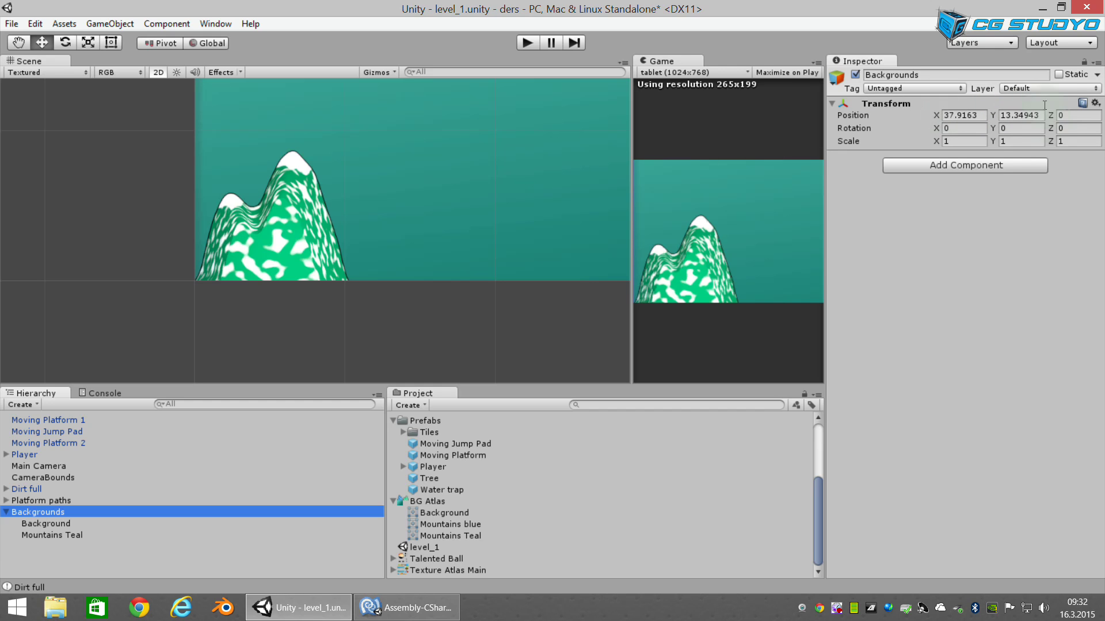
{"action": "left_click", "coordinate": [1095, 103]}
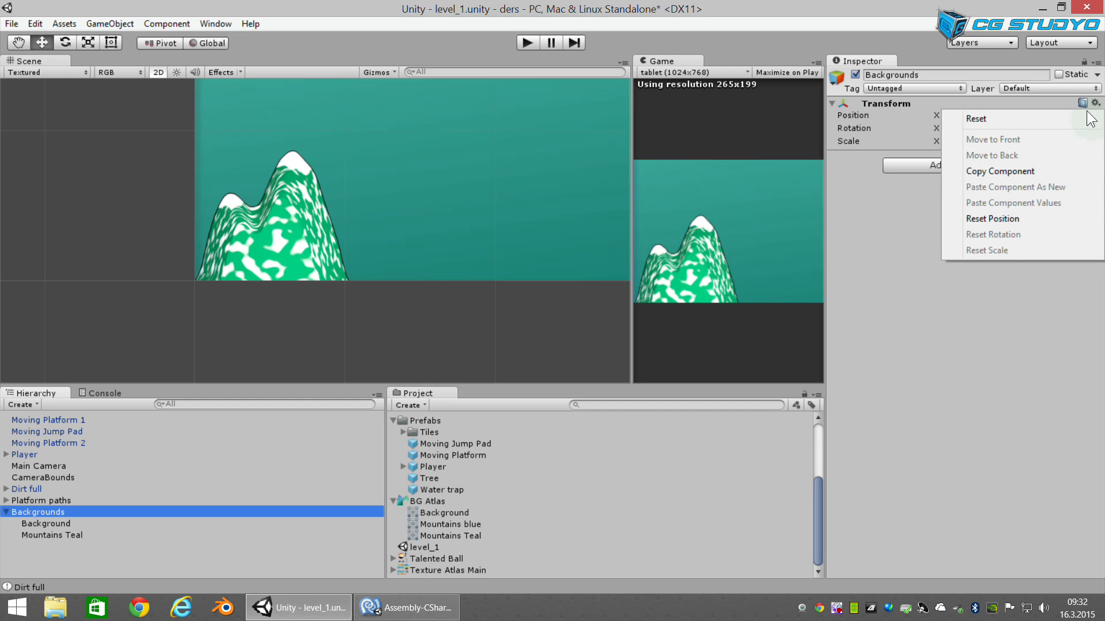
Step: Reset the positions of Backgrounds and its Background child to 0, 0, 0
{"action": "left_click", "coordinate": [1017, 218]}
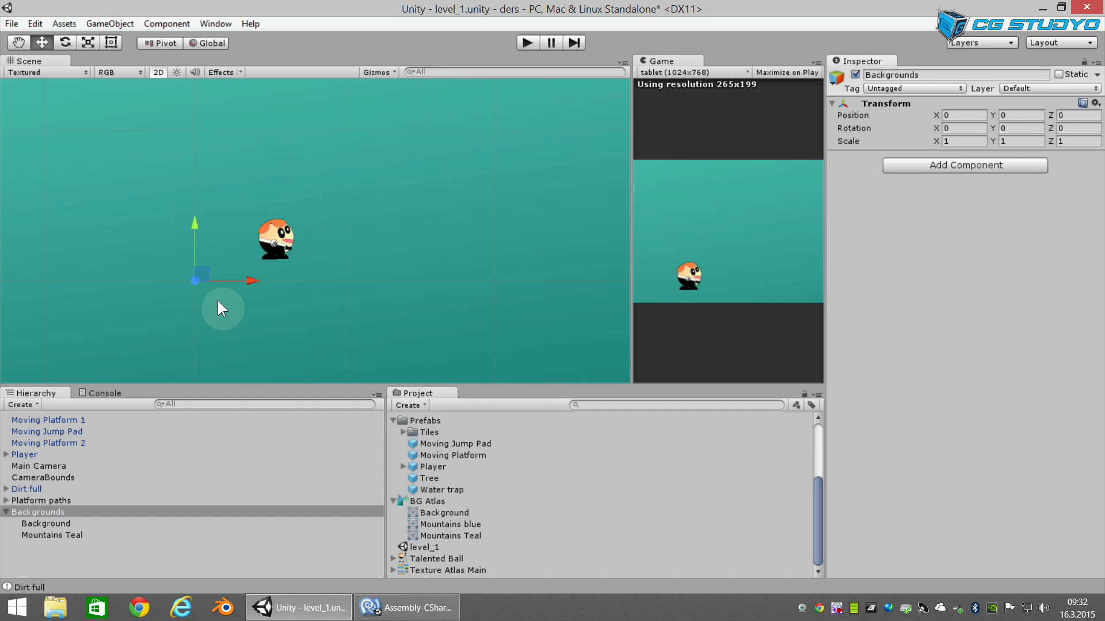
{"action": "double_click", "coordinate": [50, 525]}
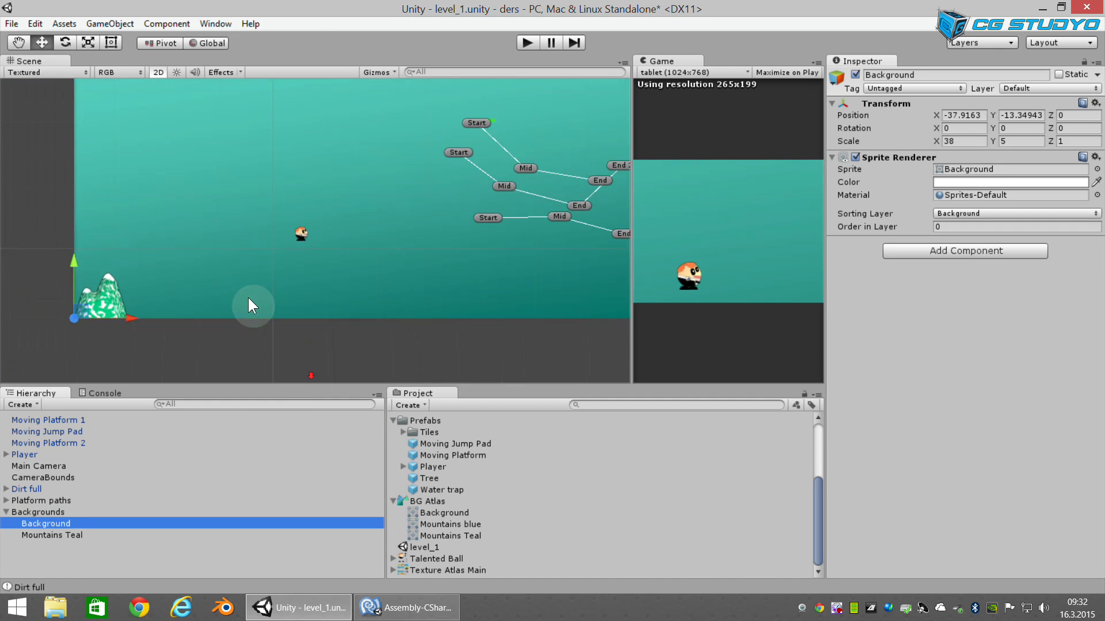
{"action": "scroll", "coordinate": [309, 372], "scroll_direction": "up", "scroll_amount": 1}
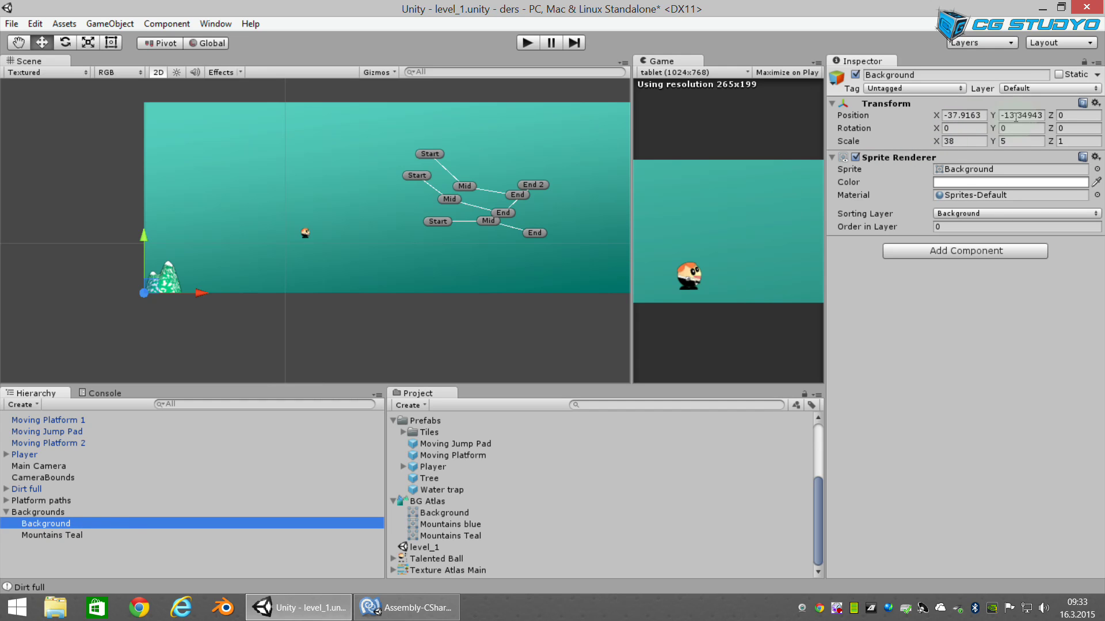
{"action": "left_click", "coordinate": [1095, 102]}
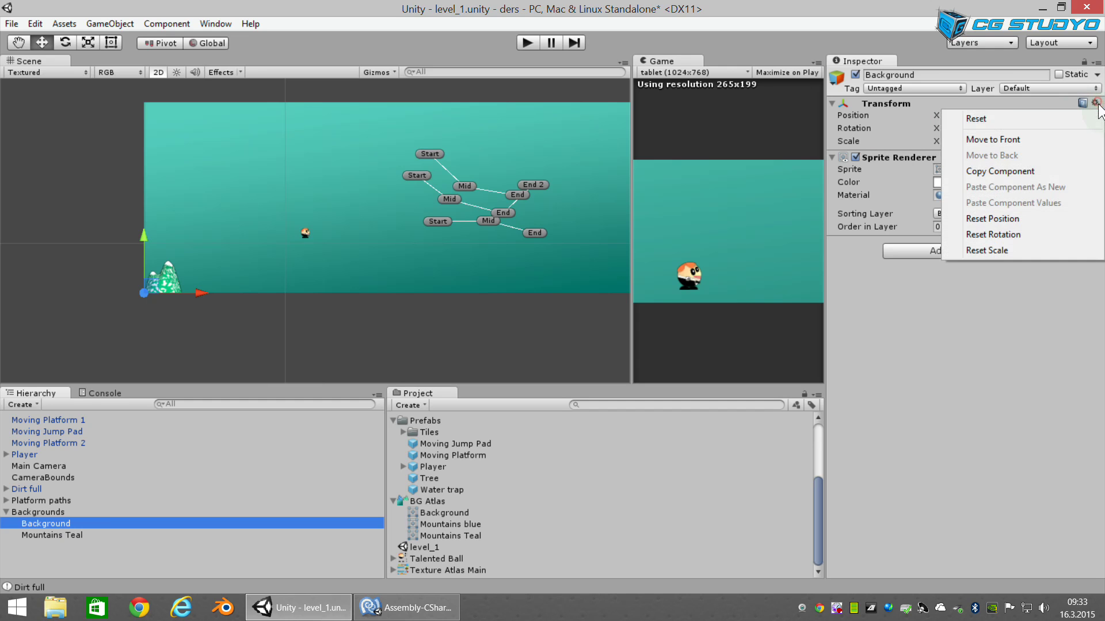
{"action": "left_click", "coordinate": [1051, 220]}
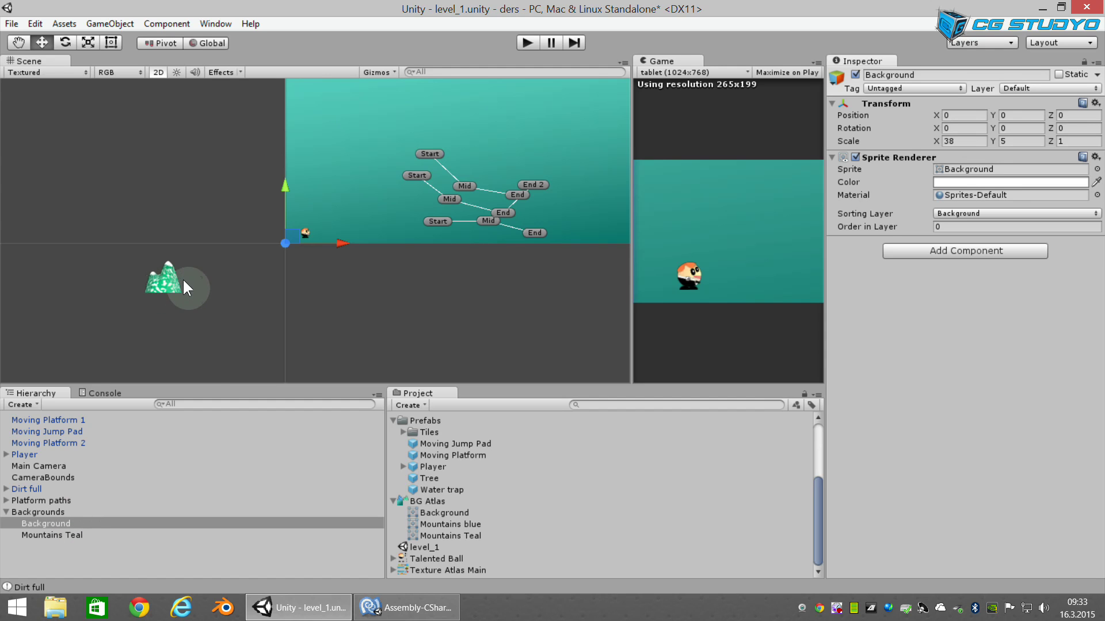
Step: Reset Mountains Teal's position to the origin, 0, 0, 0
{"action": "left_click", "coordinate": [89, 536]}
{"action": "left_click", "coordinate": [1095, 103]}
{"action": "left_click", "coordinate": [1037, 218]}
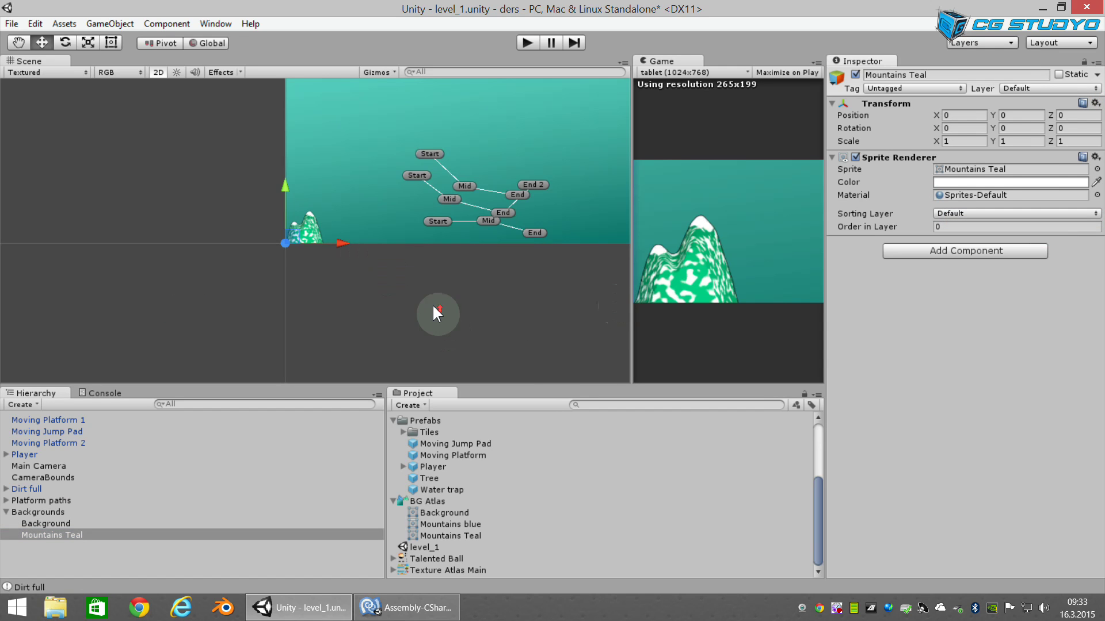
{"action": "scroll", "coordinate": [345, 241], "scroll_direction": "up", "scroll_amount": 2}
{"action": "scroll", "coordinate": [432, 303], "scroll_direction": "up", "scroll_amount": 2}
{"action": "scroll", "coordinate": [432, 303], "scroll_direction": "up", "scroll_amount": 1}
{"action": "scroll", "coordinate": [358, 229], "scroll_direction": "up", "scroll_amount": 1}
{"action": "scroll", "coordinate": [345, 244], "scroll_direction": "up", "scroll_amount": 1}
{"action": "scroll", "coordinate": [272, 282], "scroll_direction": "up", "scroll_amount": 1}
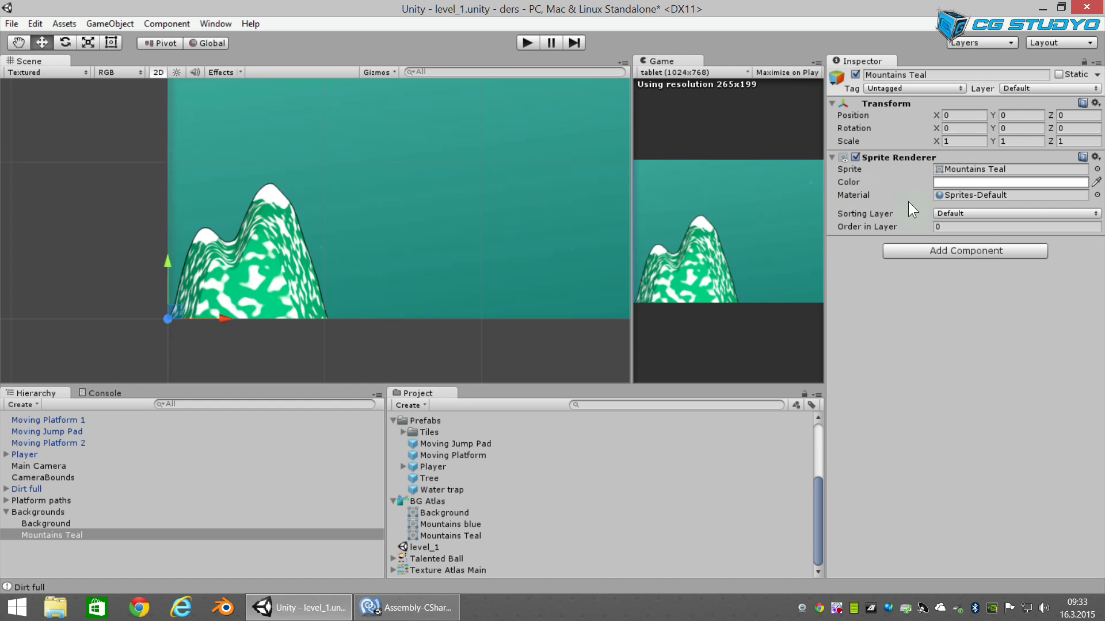
Step: Set Mountains Teal's Sprite Renderer sorting layer to Background
{"action": "left_click", "coordinate": [968, 213]}
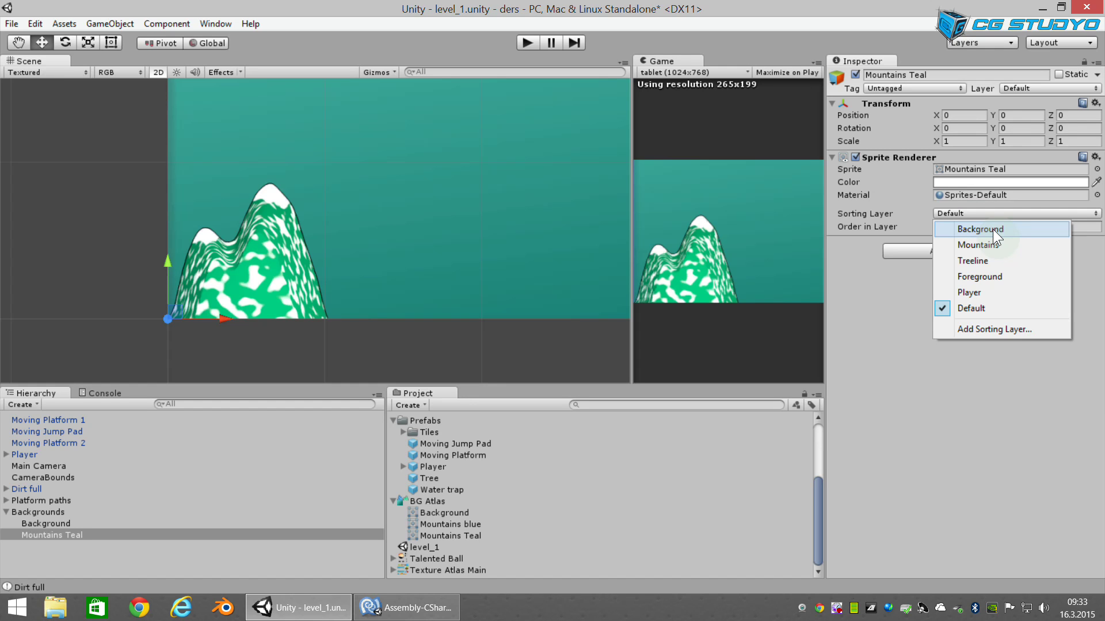
{"action": "left_click", "coordinate": [993, 229]}
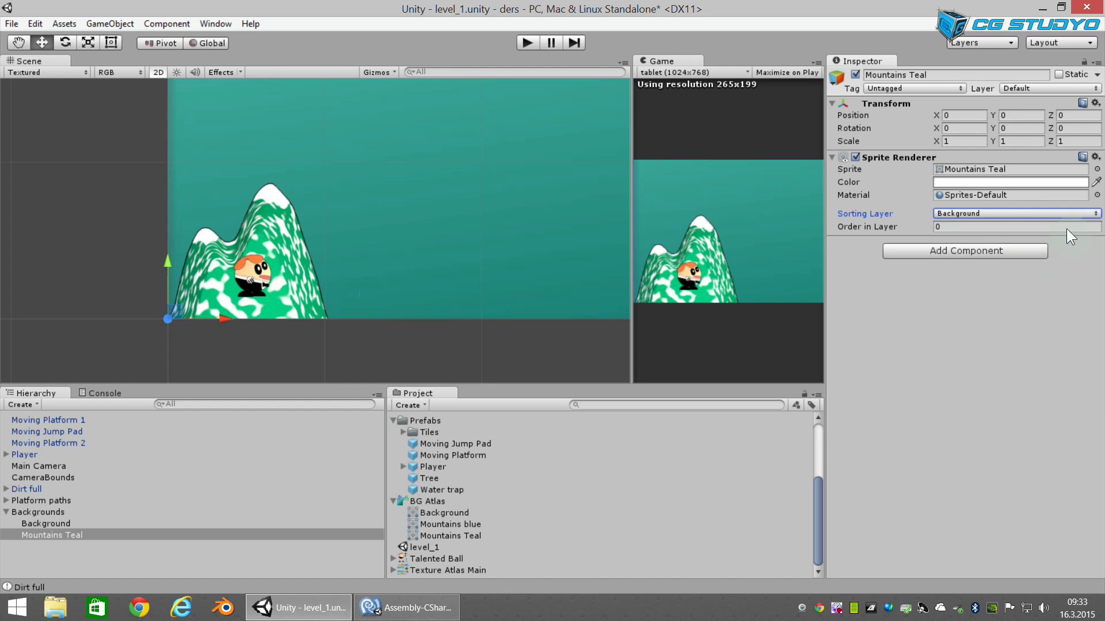
{"action": "scroll", "coordinate": [271, 329], "scroll_direction": "up", "scroll_amount": 2}
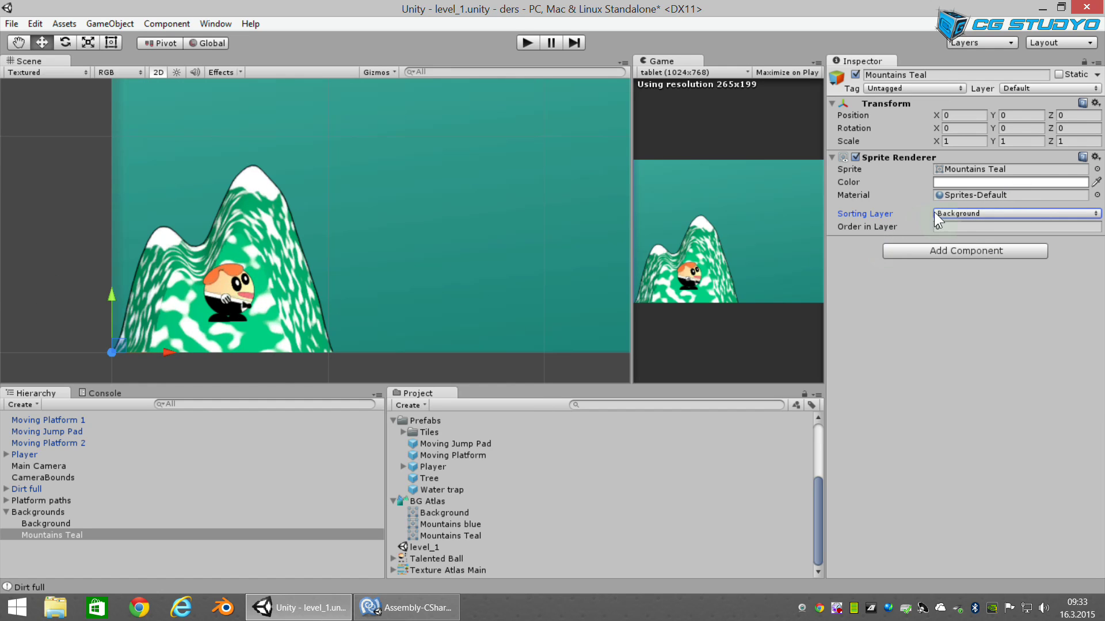
{"action": "left_click", "coordinate": [966, 213]}
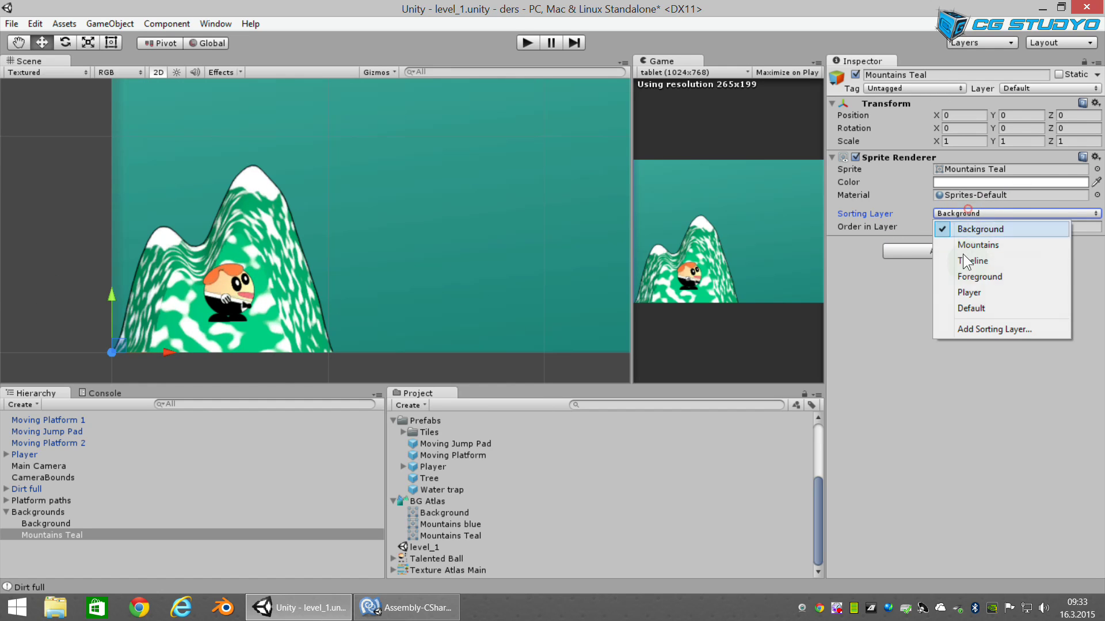
{"action": "left_click", "coordinate": [978, 306]}
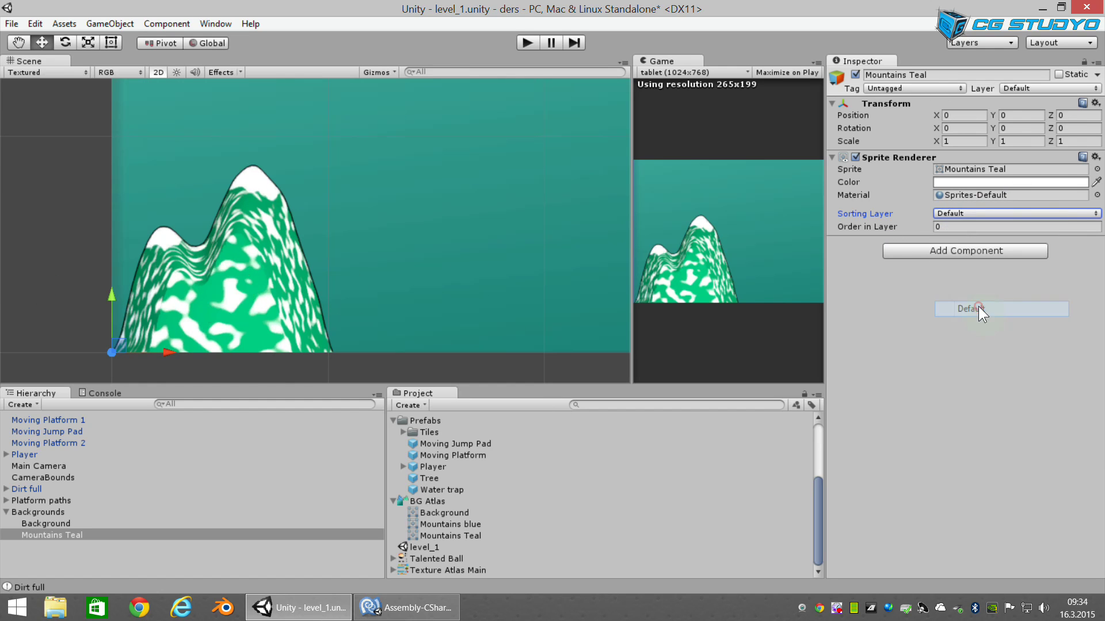
{"action": "left_click", "coordinate": [965, 212]}
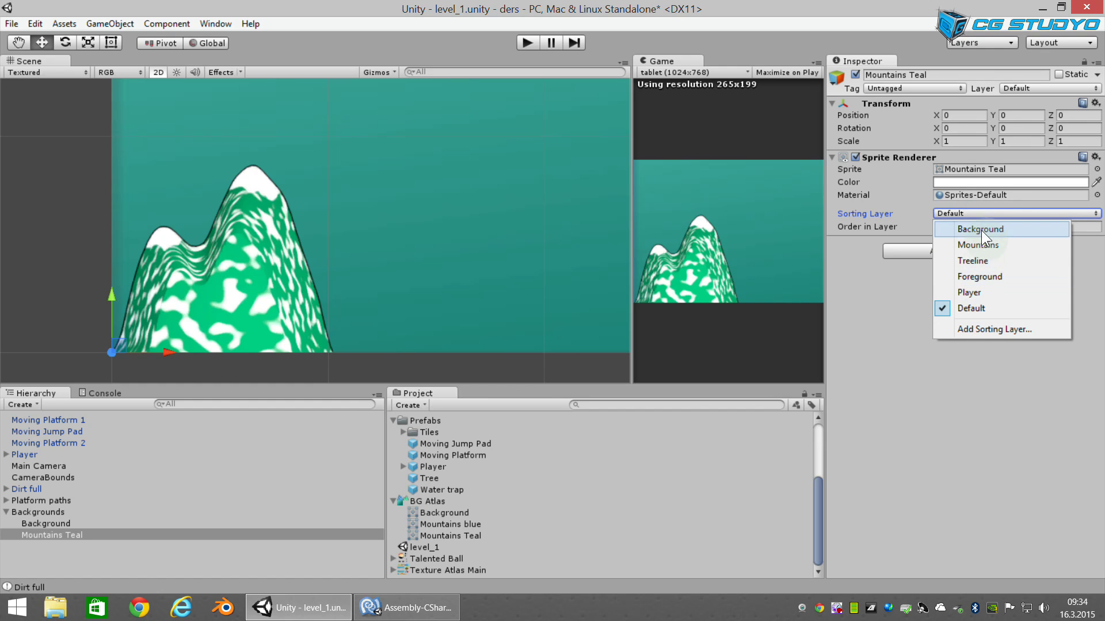
{"action": "left_click", "coordinate": [980, 229]}
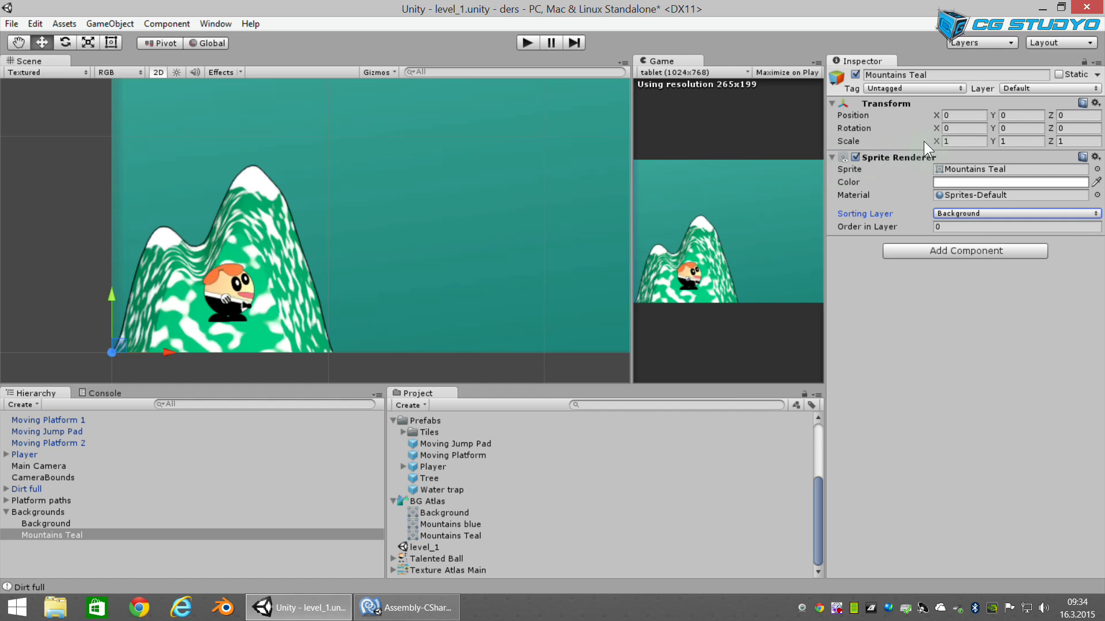
Step: Scale Mountains Teal to 3 on both X and Y
{"action": "left_click", "coordinate": [952, 141]}
{"action": "key", "text": "BackSpace"}
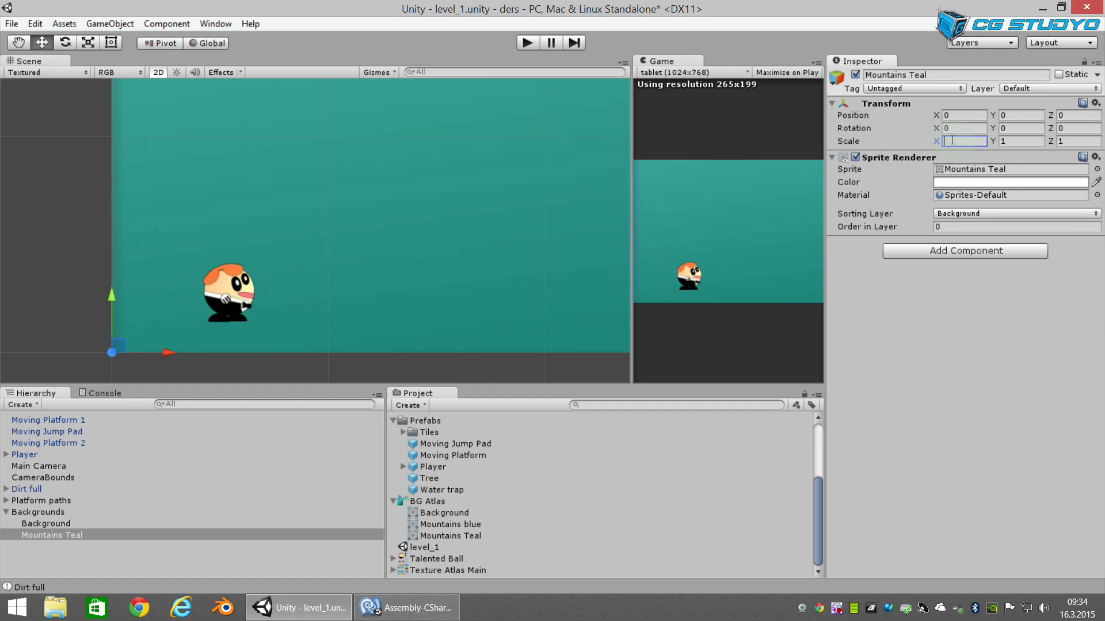
{"action": "type", "text": "3"}
{"action": "key", "text": "Tab"}
{"action": "type", "text": "3"}
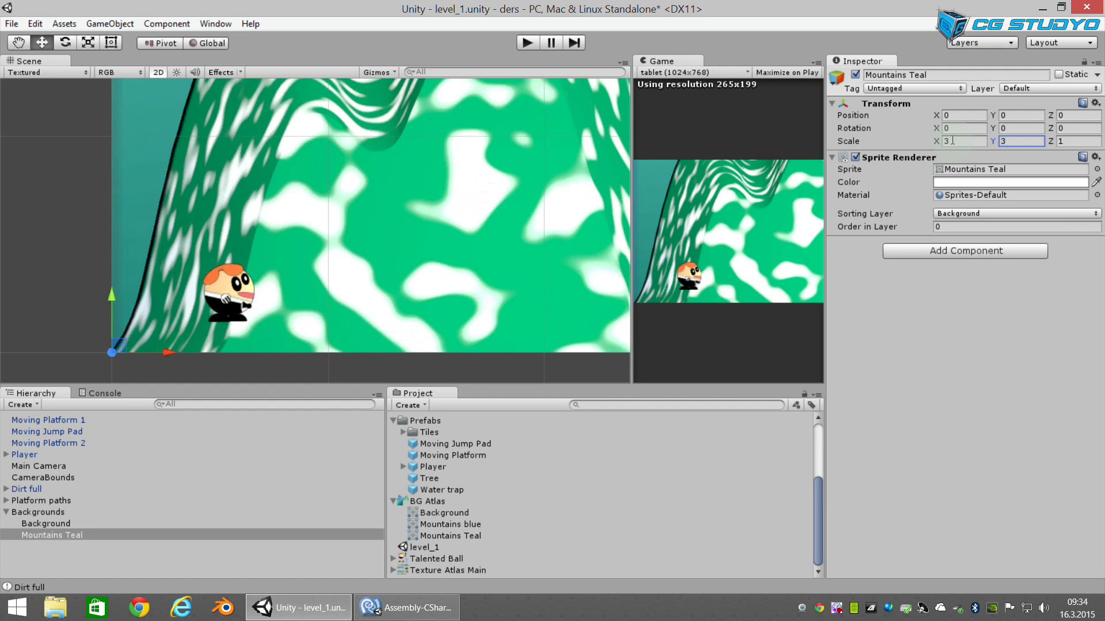
Step: Zoom and pan the Scene view to recentre the level
{"action": "scroll", "coordinate": [341, 355], "scroll_direction": "down", "scroll_amount": 1}
{"action": "scroll", "coordinate": [459, 348], "scroll_direction": "down", "scroll_amount": 2}
{"action": "scroll", "coordinate": [384, 248], "scroll_direction": "down", "scroll_amount": 2}
{"action": "scroll", "coordinate": [399, 228], "scroll_direction": "down", "scroll_amount": 2}
{"action": "middle_click_drag", "start_coordinate": [391, 227], "coordinate": [379, 248]}
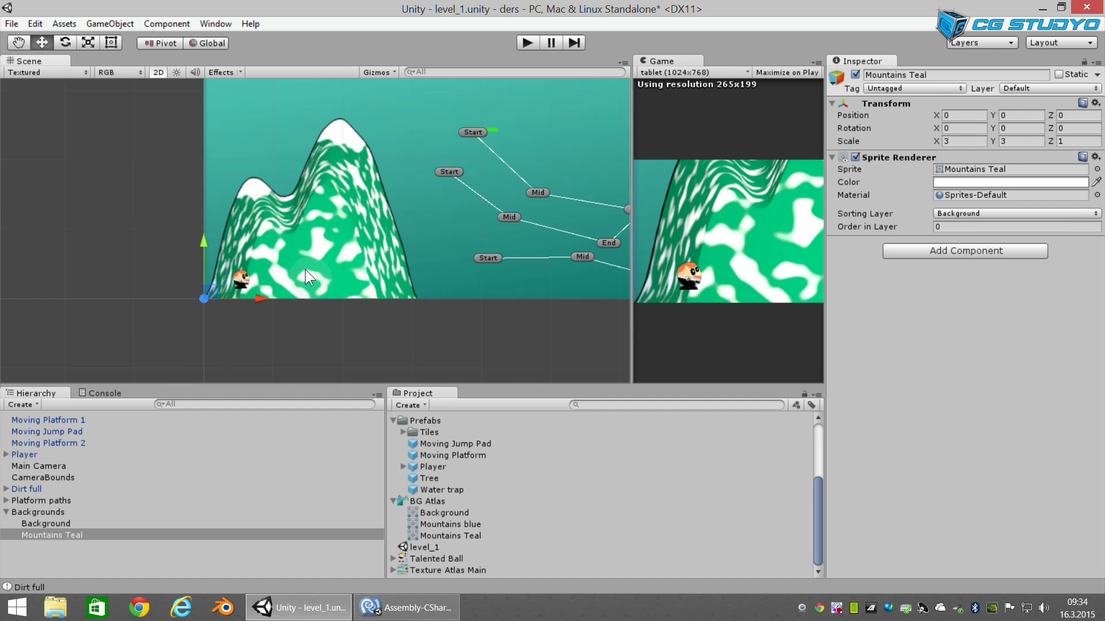
{"action": "scroll", "coordinate": [382, 339], "scroll_direction": "down", "scroll_amount": 1}
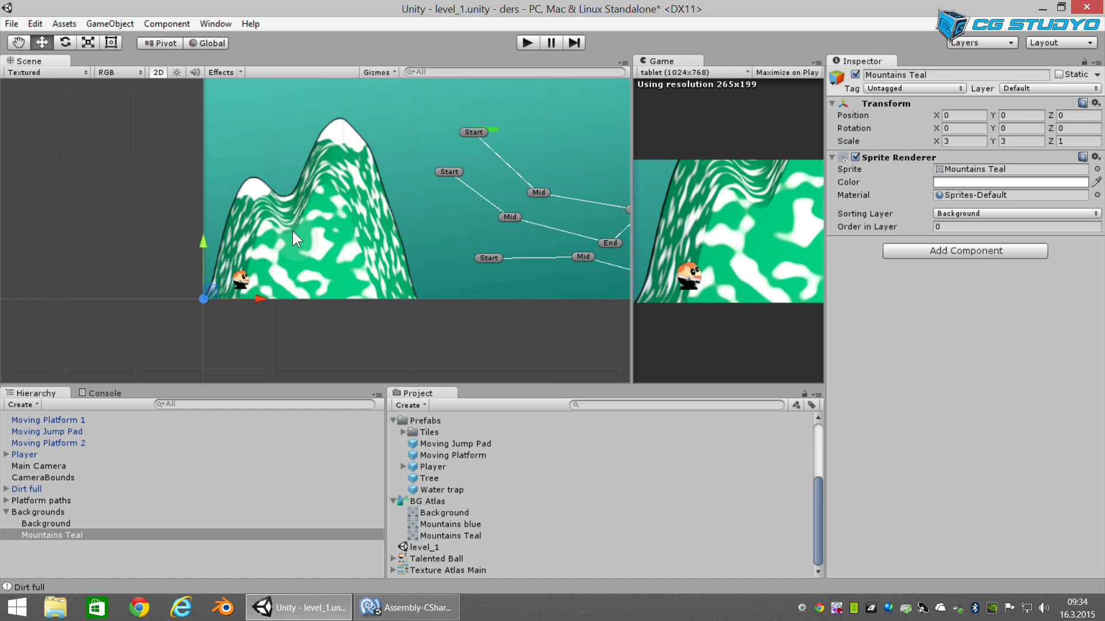
{"action": "middle_click_drag", "start_coordinate": [477, 243], "coordinate": [439, 250]}
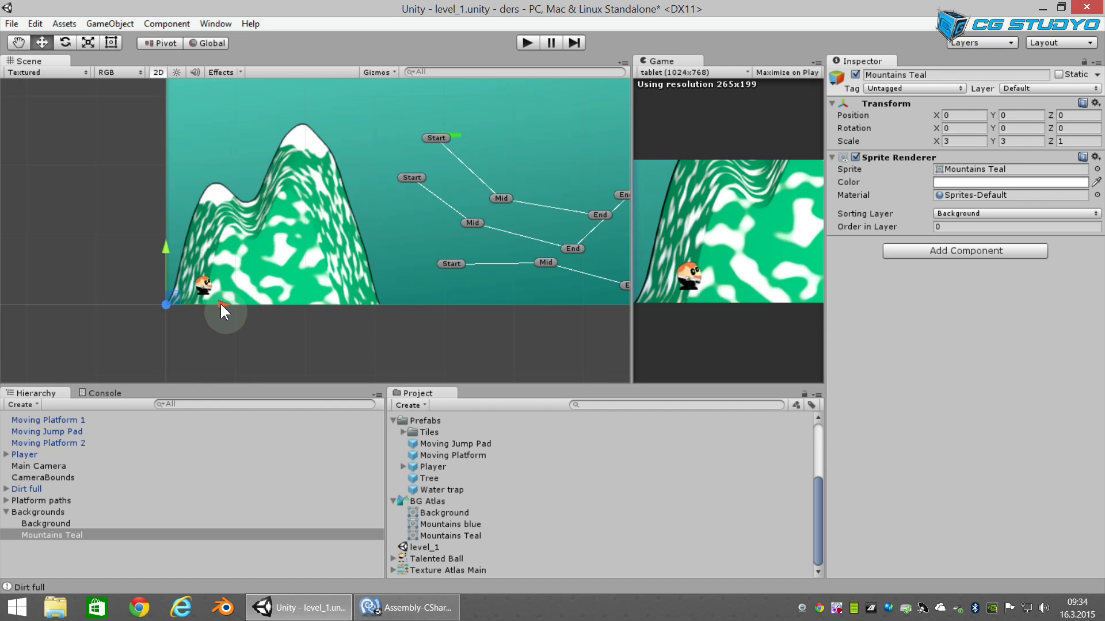
{"action": "mouse_move", "coordinate": [221, 305]}
{"action": "left_mouse_down"}
{"action": "mouse_move", "coordinate": [232, 305]}
{"action": "mouse_move", "coordinate": [208, 315]}
{"action": "mouse_move", "coordinate": [224, 318]}
{"action": "left_mouse_up"}
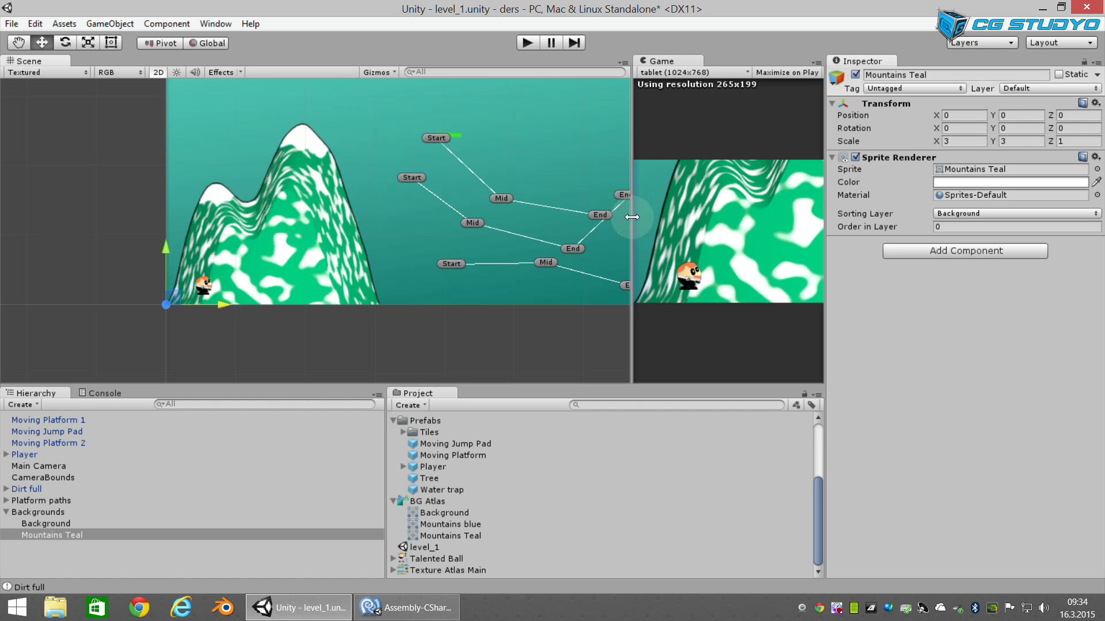
Step: Attach a new script named BackgroundParallax to the Main Camera
{"action": "left_click_drag", "start_coordinate": [632, 216], "coordinate": [529, 222]}
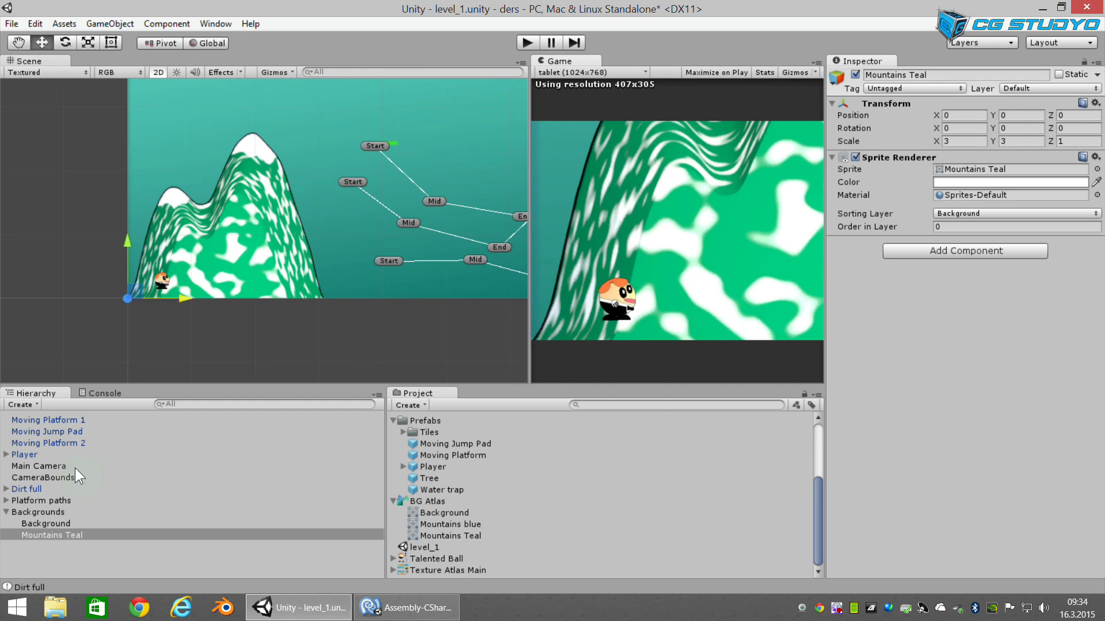
{"action": "left_click", "coordinate": [56, 466]}
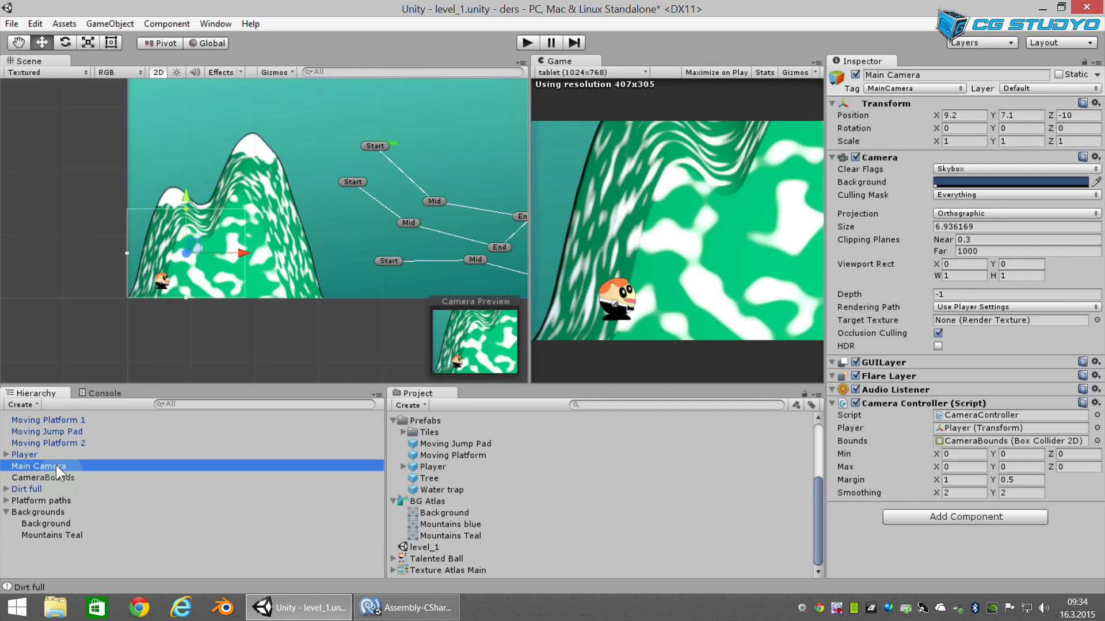
{"action": "scroll", "coordinate": [565, 575], "scroll_direction": "up", "scroll_amount": 5}
{"action": "left_click", "coordinate": [133, 465]}
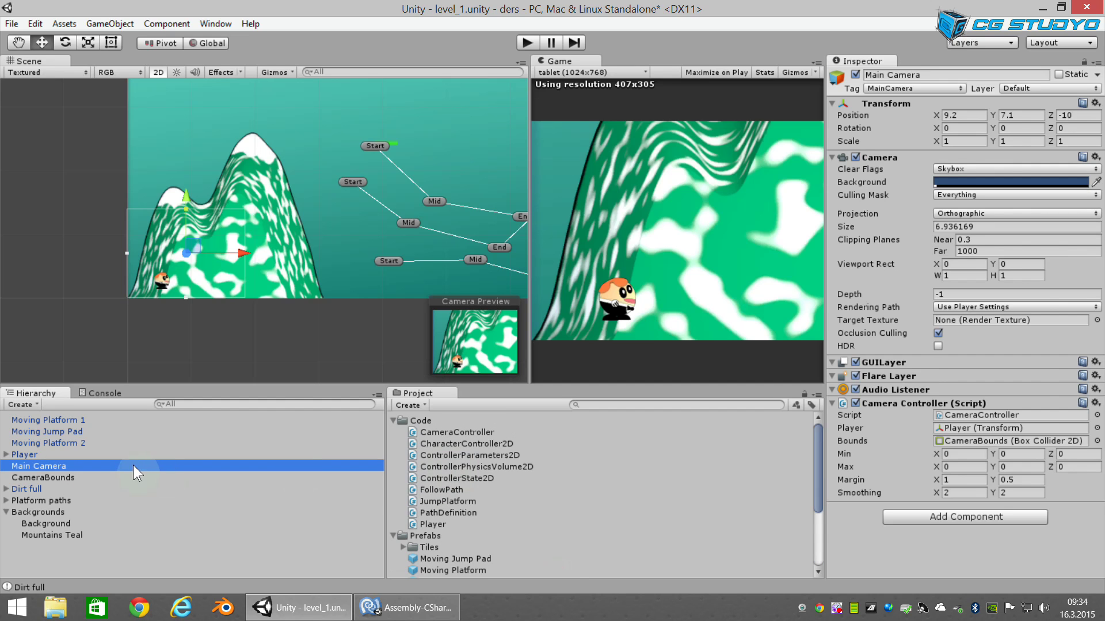
{"action": "left_click", "coordinate": [934, 517]}
{"action": "left_click", "coordinate": [937, 500]}
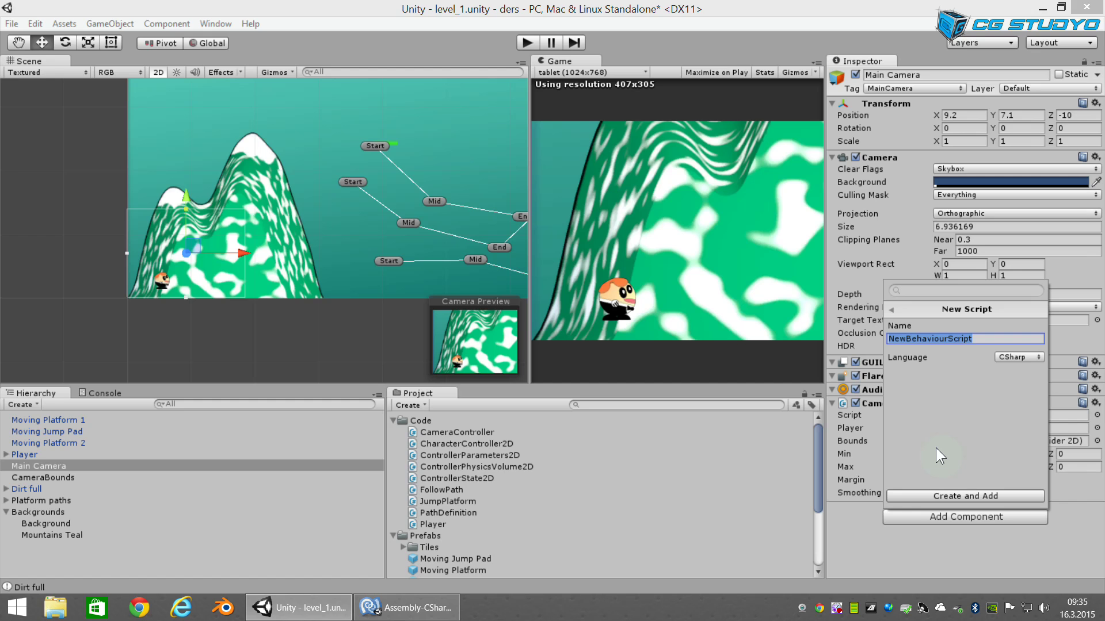
{"action": "type", "text": "BackgroundParallax"}
{"action": "key", "text": "Return"}
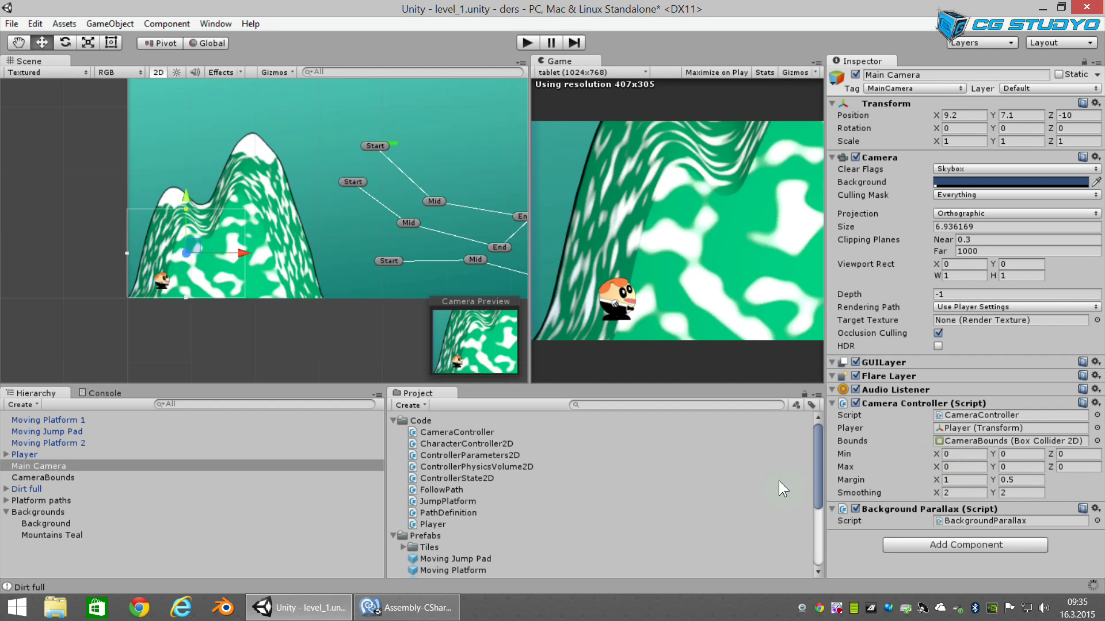
Step: Move the BackgroundParallax script into the Code folder and select it there
{"action": "scroll", "coordinate": [475, 499], "scroll_direction": "down", "scroll_amount": 2}
{"action": "scroll", "coordinate": [469, 512], "scroll_direction": "down", "scroll_amount": 3}
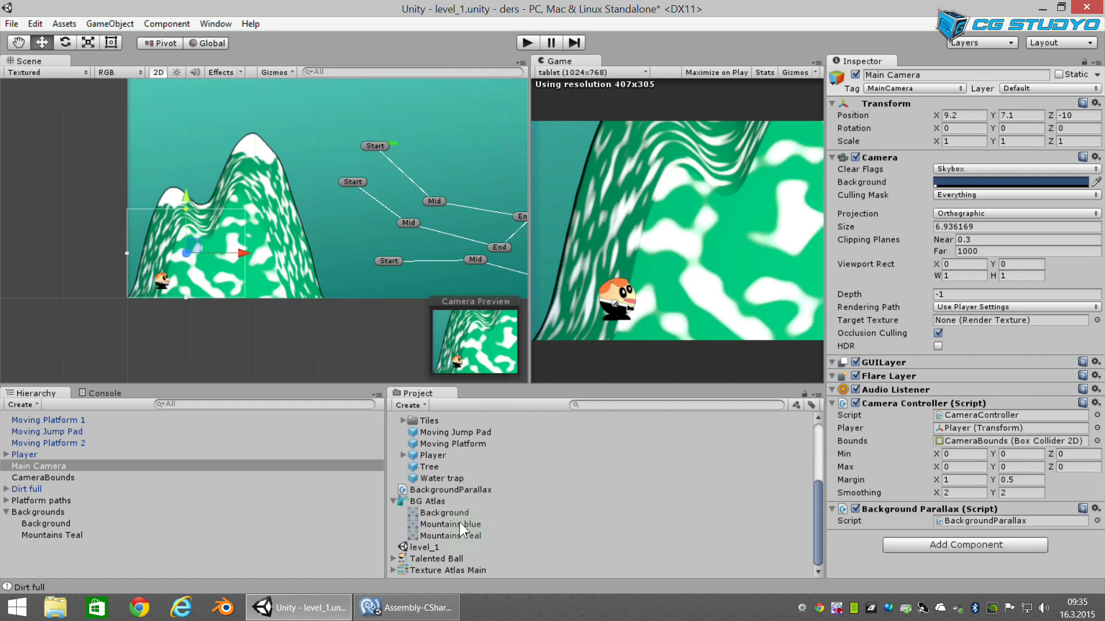
{"action": "scroll", "coordinate": [459, 492], "scroll_direction": "up", "scroll_amount": 2}
{"action": "scroll", "coordinate": [459, 492], "scroll_direction": "up", "scroll_amount": 1}
{"action": "scroll", "coordinate": [423, 543], "scroll_direction": "down", "scroll_amount": 2}
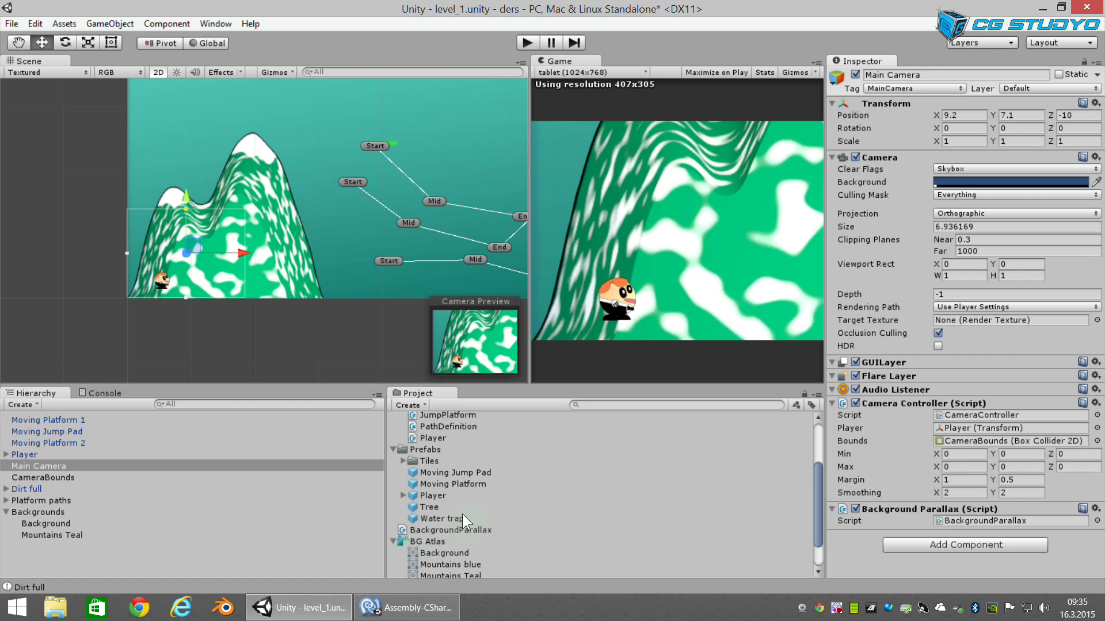
{"action": "scroll", "coordinate": [464, 507], "scroll_direction": "up", "scroll_amount": 5}
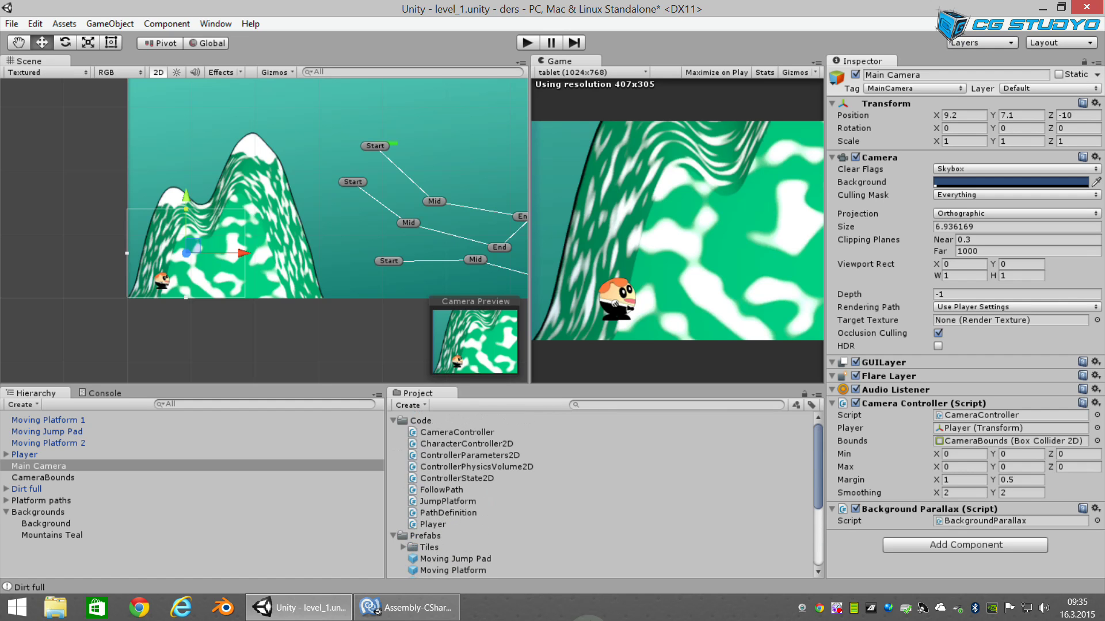
{"action": "left_click", "coordinate": [392, 421]}
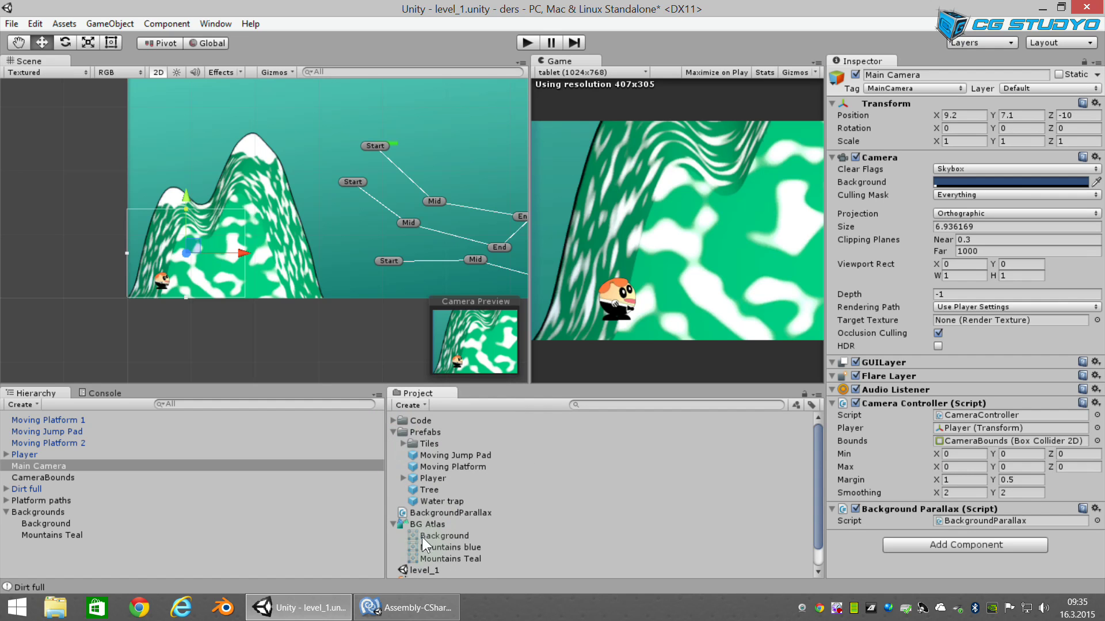
{"action": "left_click_drag", "start_coordinate": [441, 513], "coordinate": [424, 428]}
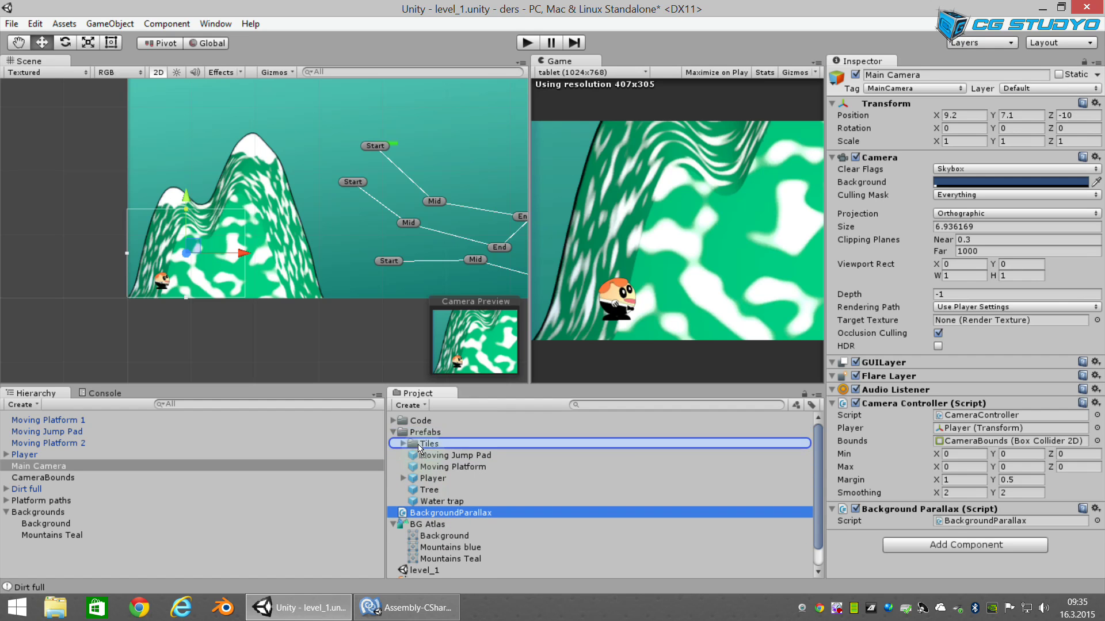
{"action": "left_click_drag", "start_coordinate": [424, 428], "coordinate": [397, 423]}
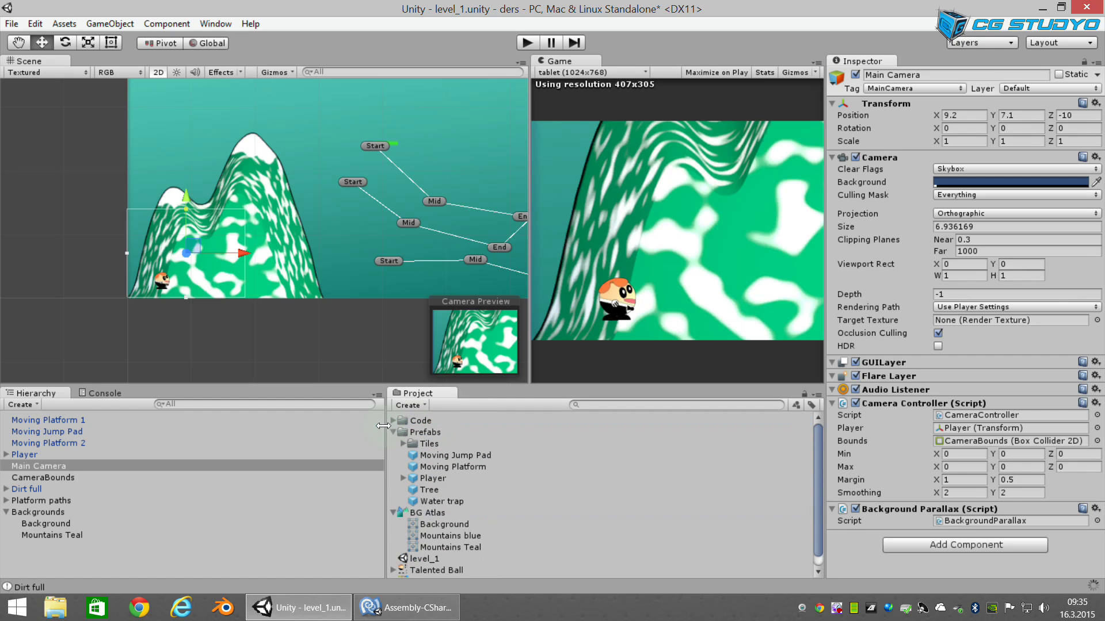
{"action": "left_click", "coordinate": [402, 428]}
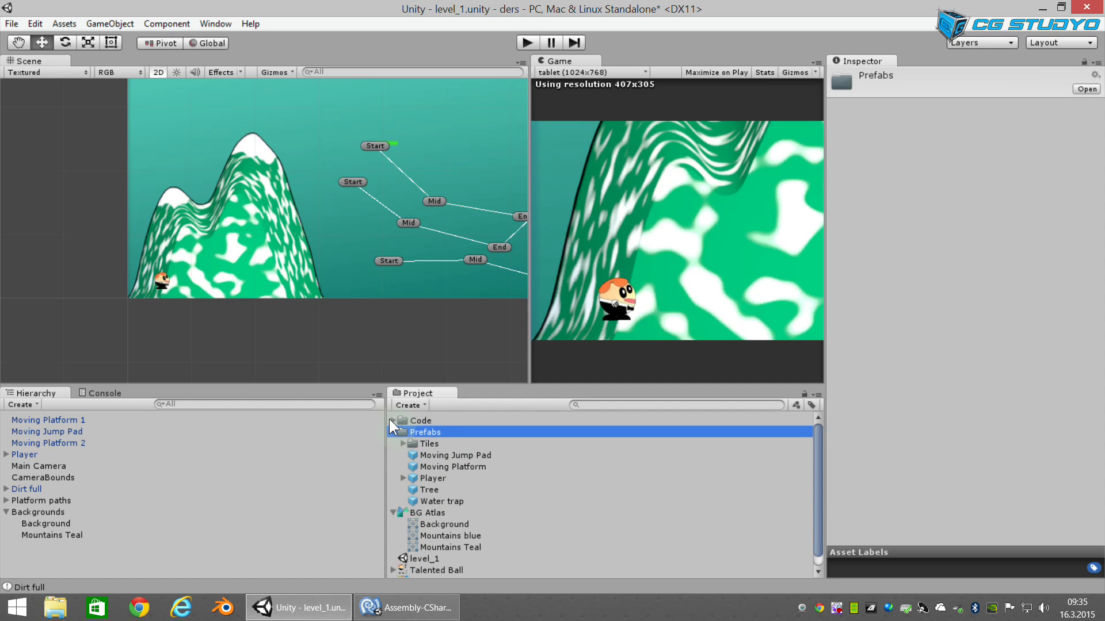
{"action": "left_click", "coordinate": [392, 421]}
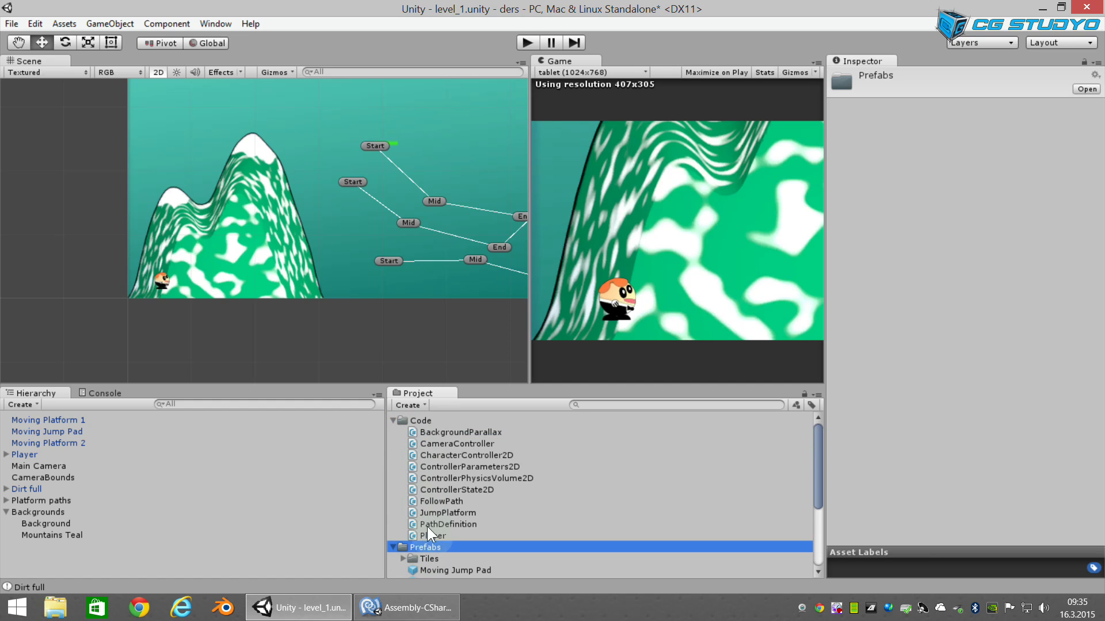
{"action": "left_click", "coordinate": [452, 434]}
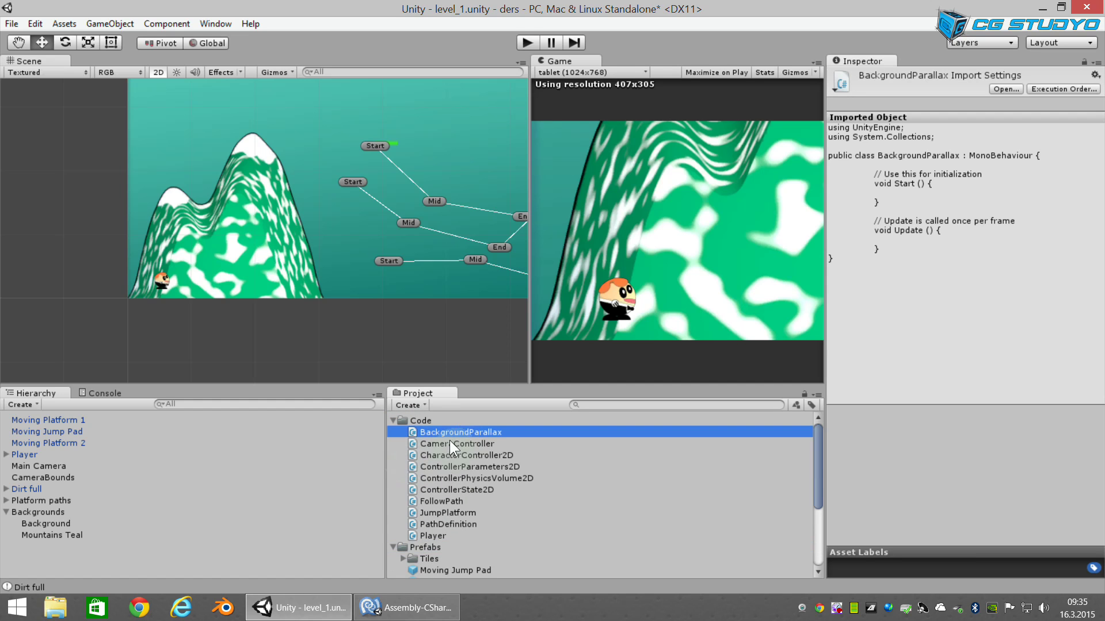
Step: Open BackgroundParallax.cs full-screen in MonoDevelop and delete the template Start and Update methods
{"action": "double_click", "coordinate": [461, 429]}
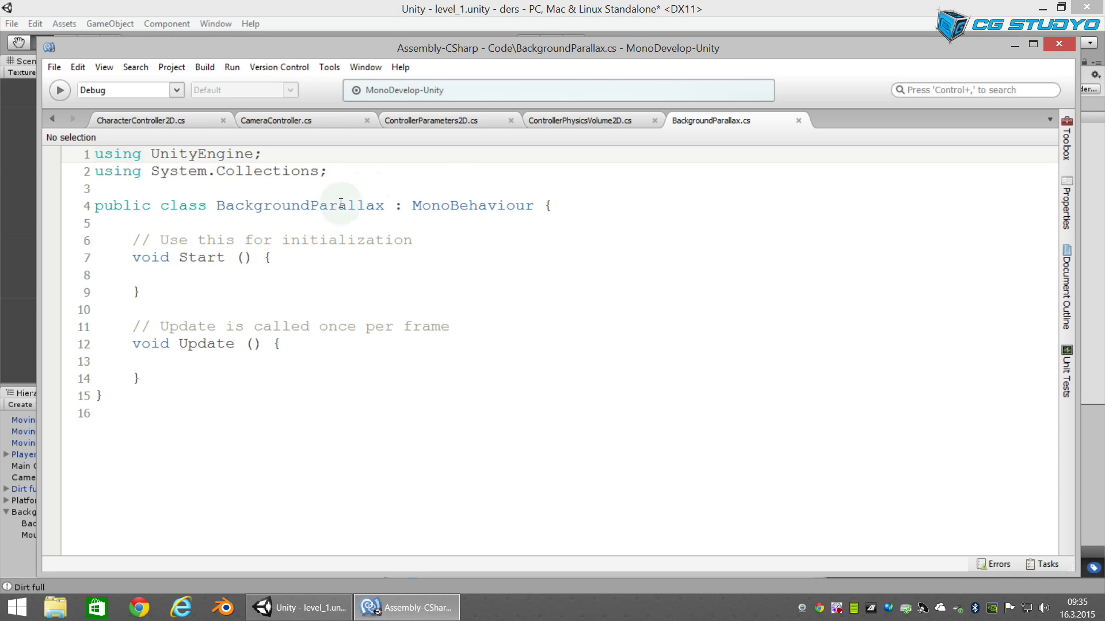
{"action": "double_click", "coordinate": [751, 45]}
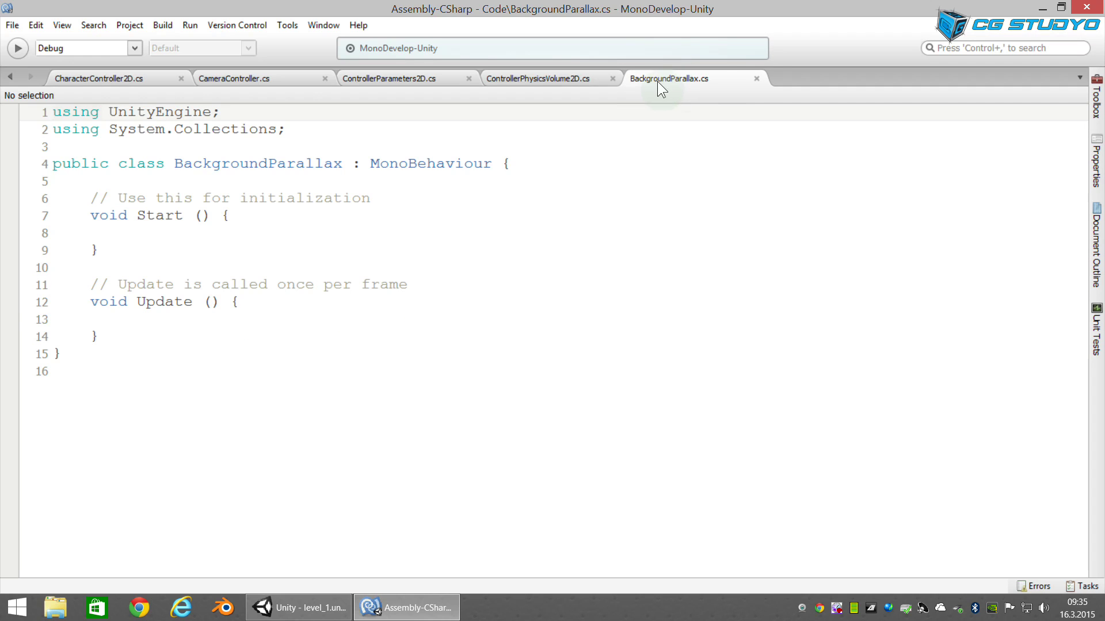
{"action": "left_click_drag", "start_coordinate": [90, 198], "coordinate": [153, 335]}
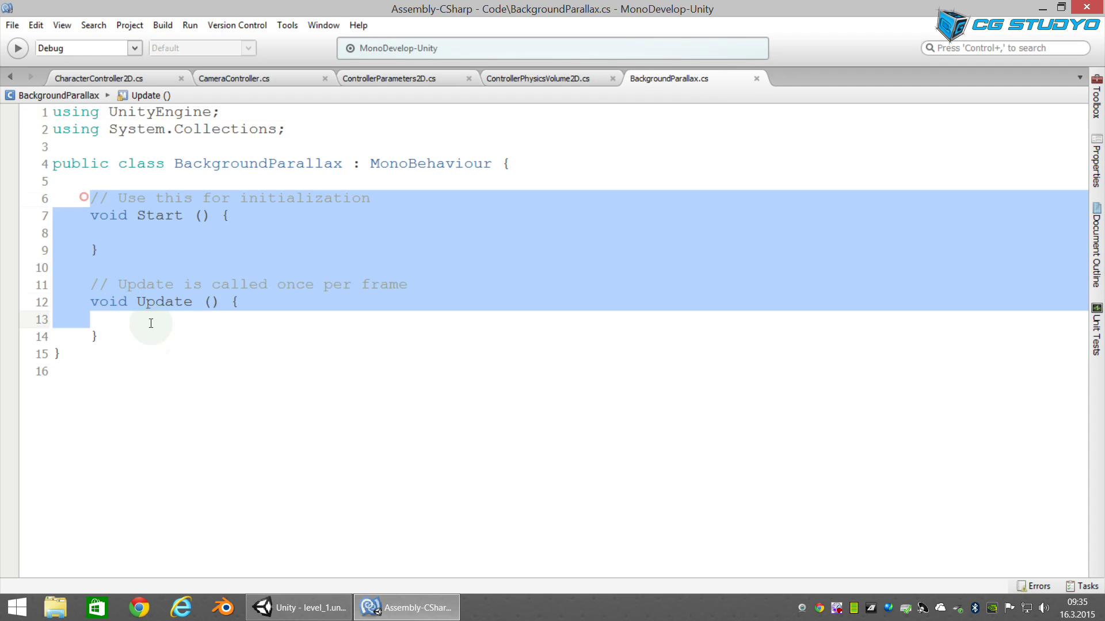
{"action": "key", "text": "Delete"}
Step: Declare 'public Transform[] Backgrounds' in the class and save the script
{"action": "key", "text": "Return"}
{"action": "key", "text": "Return"}
{"action": "key", "text": "Up"}
{"action": "key", "text": "Up"}
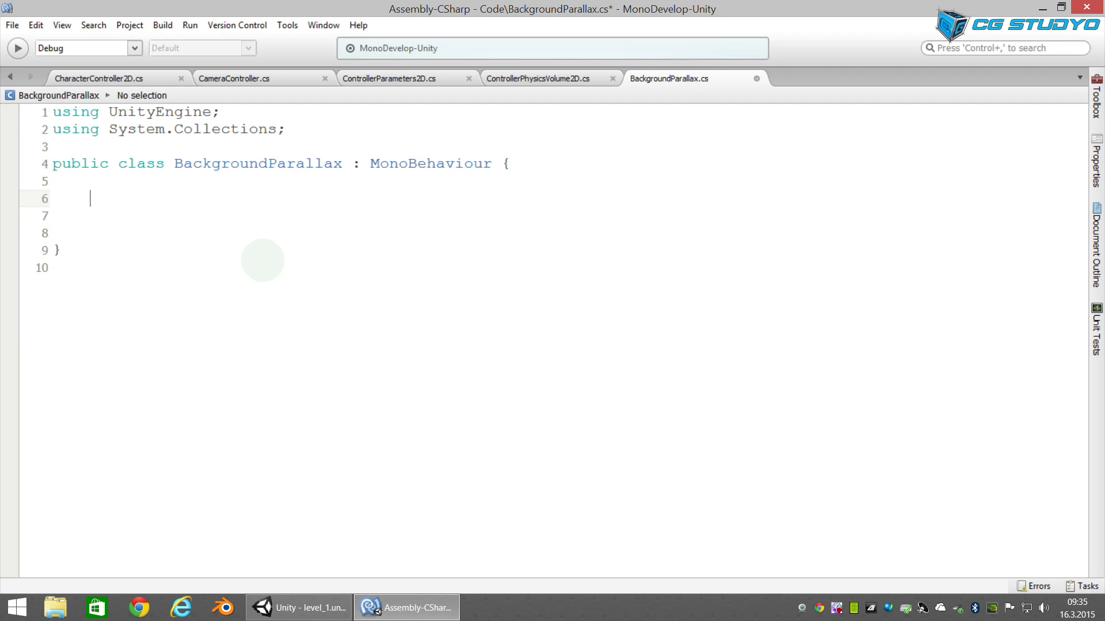
{"action": "type", "text": "public "}
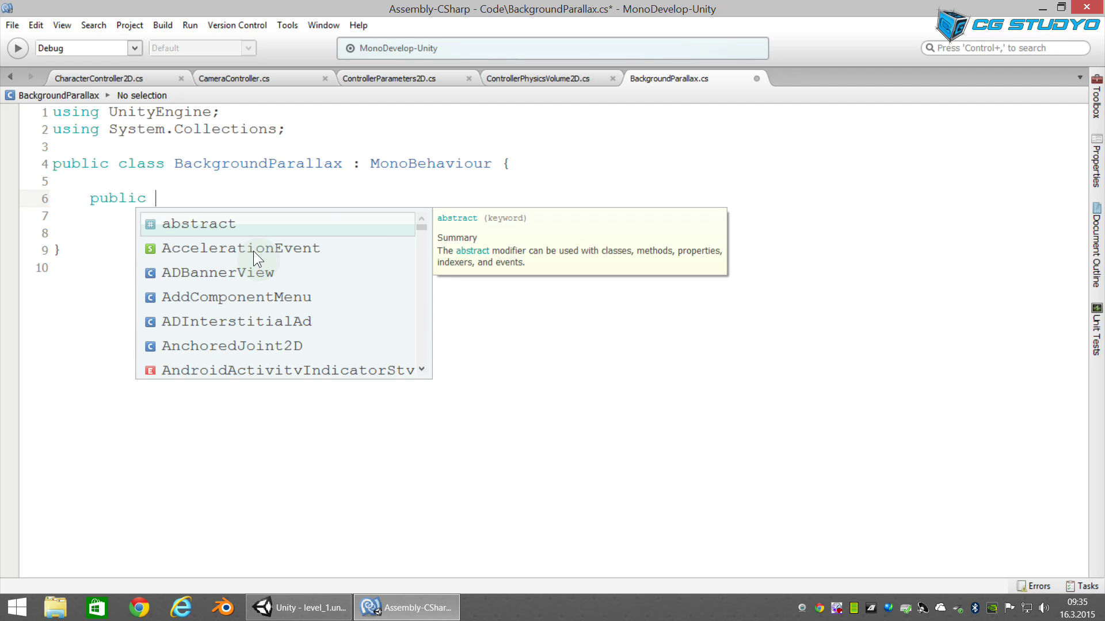
{"action": "type", "text": "Transformr"}
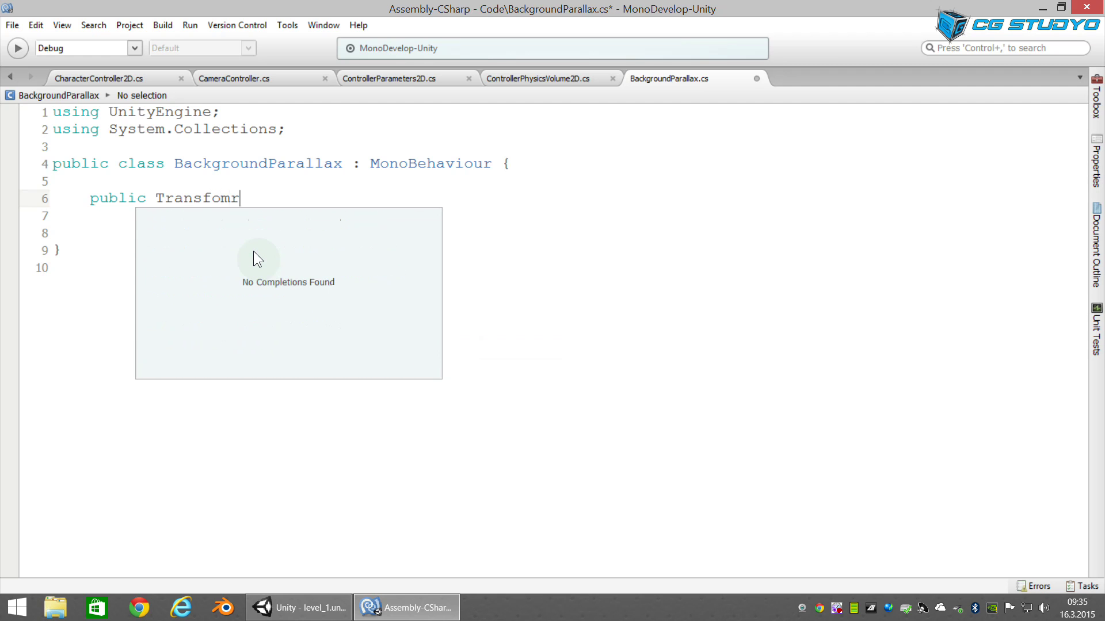
{"action": "key", "text": "BackSpace"}
{"action": "key", "text": "BackSpace"}
{"action": "key", "text": "BackSpace"}
{"action": "type", "text": "r"}
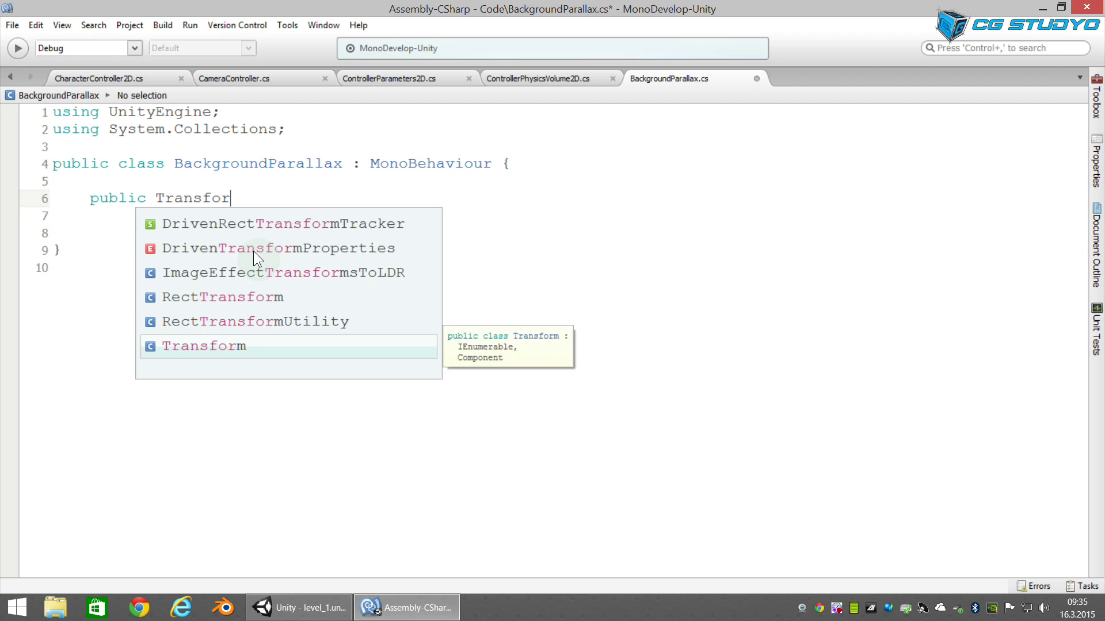
{"action": "type", "text": "m[]"}
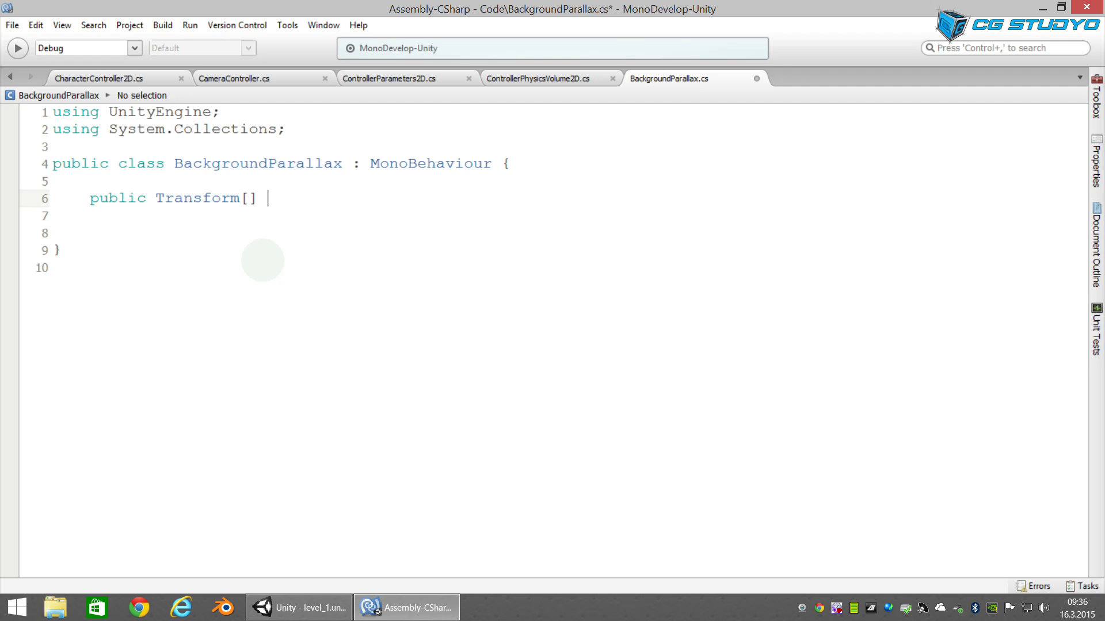
{"action": "type", "text": " Backgrounds;"}
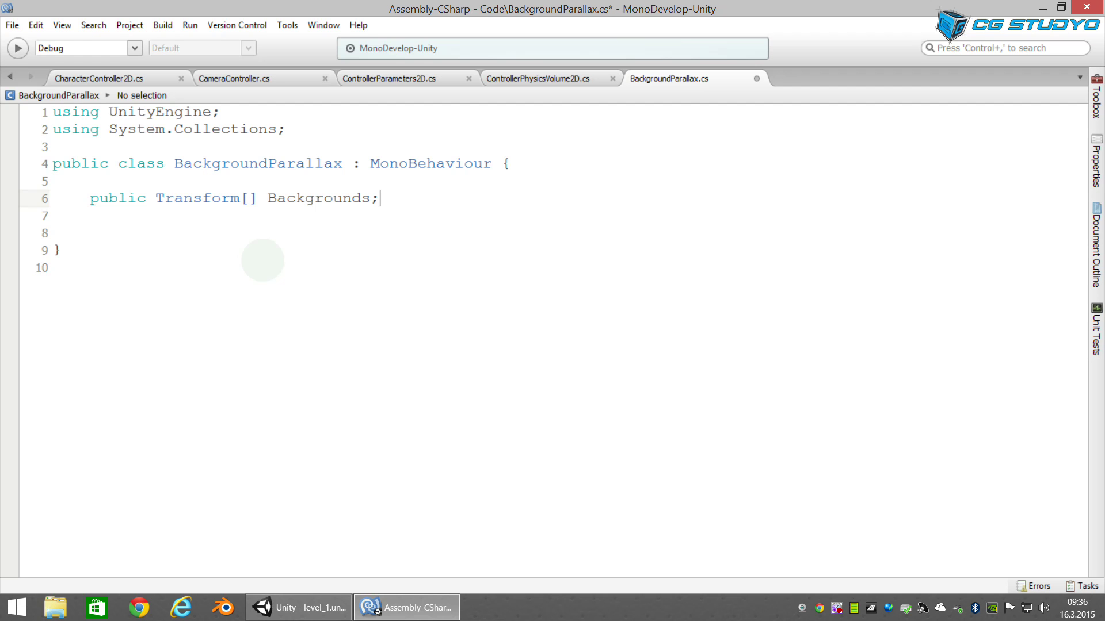
{"action": "key", "text": "ctrl+s"}
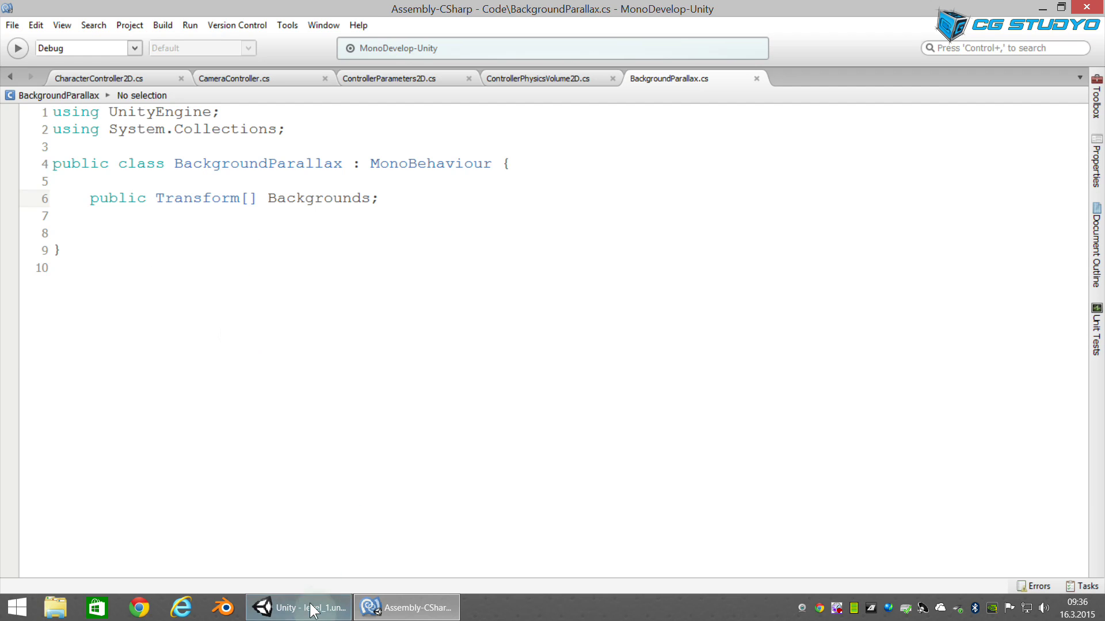
Step: Back in Unity, view Main Camera's parallax Backgrounds list and select Mountains Teal
{"action": "left_click", "coordinate": [317, 605]}
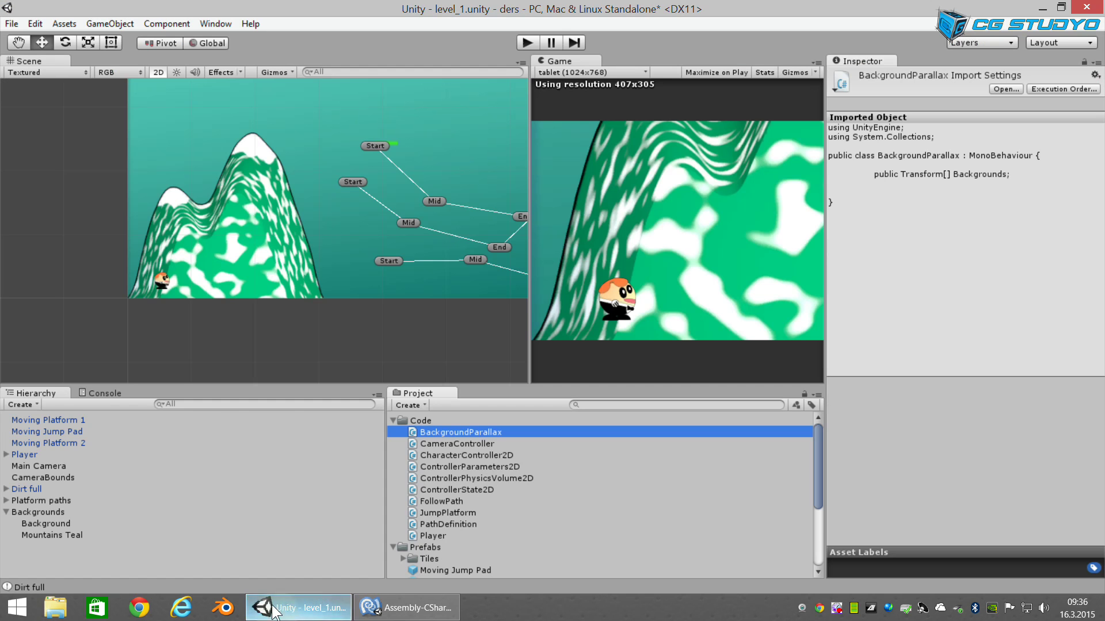
{"action": "left_click", "coordinate": [61, 465]}
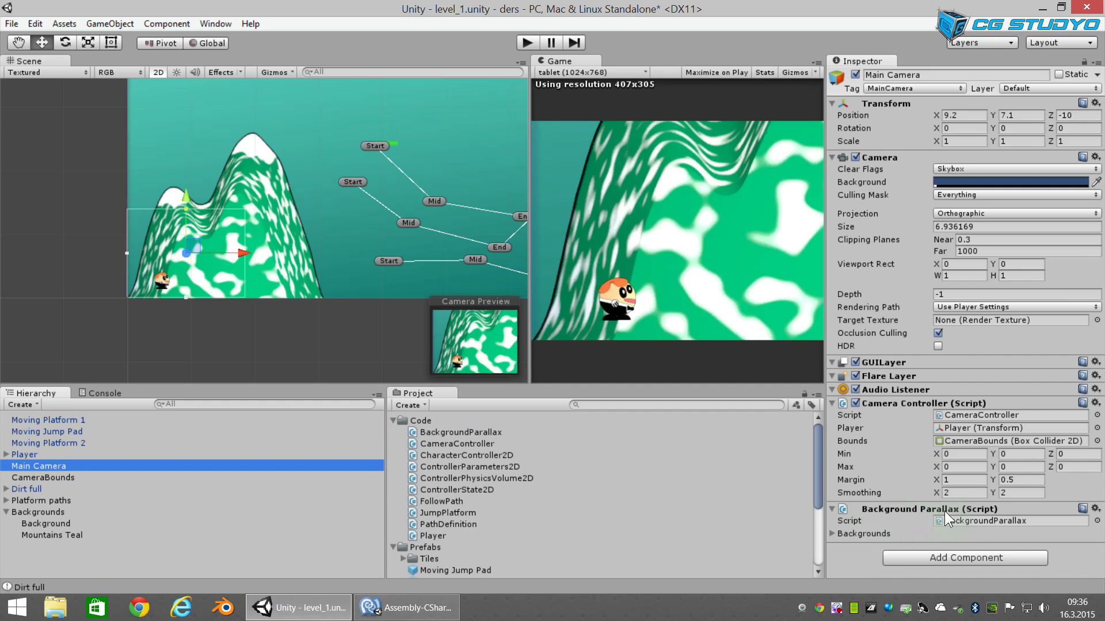
{"action": "left_click", "coordinate": [831, 534]}
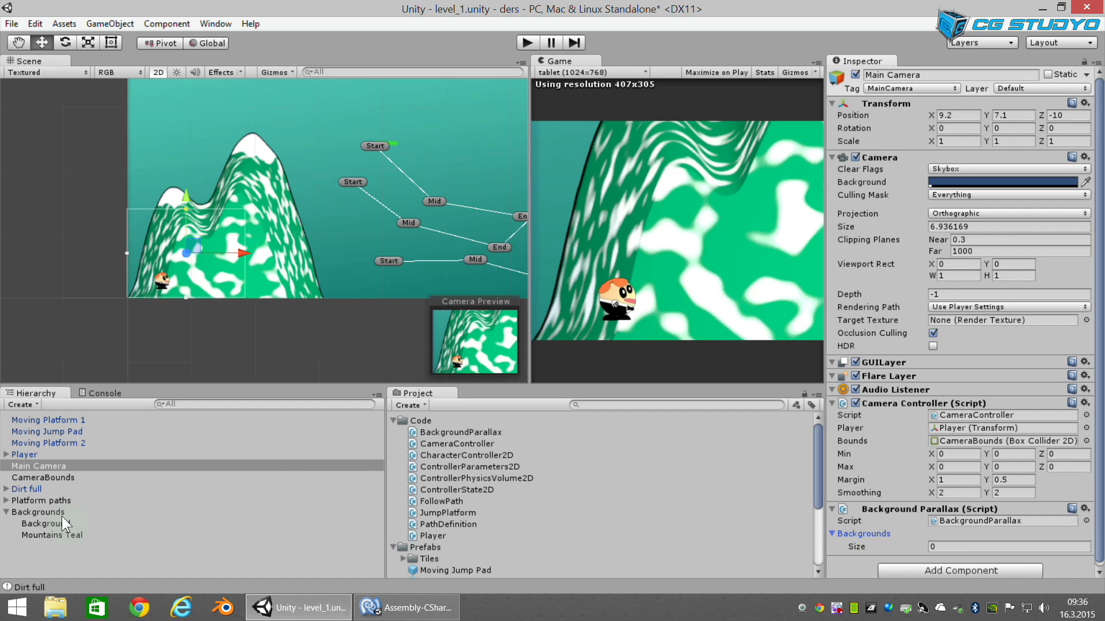
{"action": "left_click", "coordinate": [50, 536]}
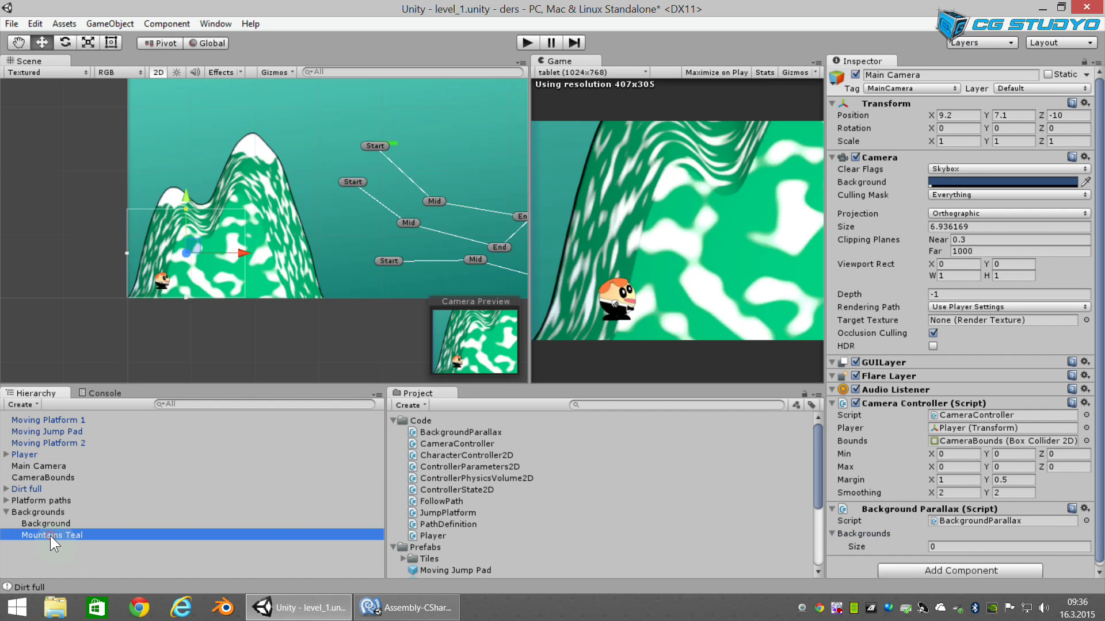
{"action": "left_click", "coordinate": [50, 536]}
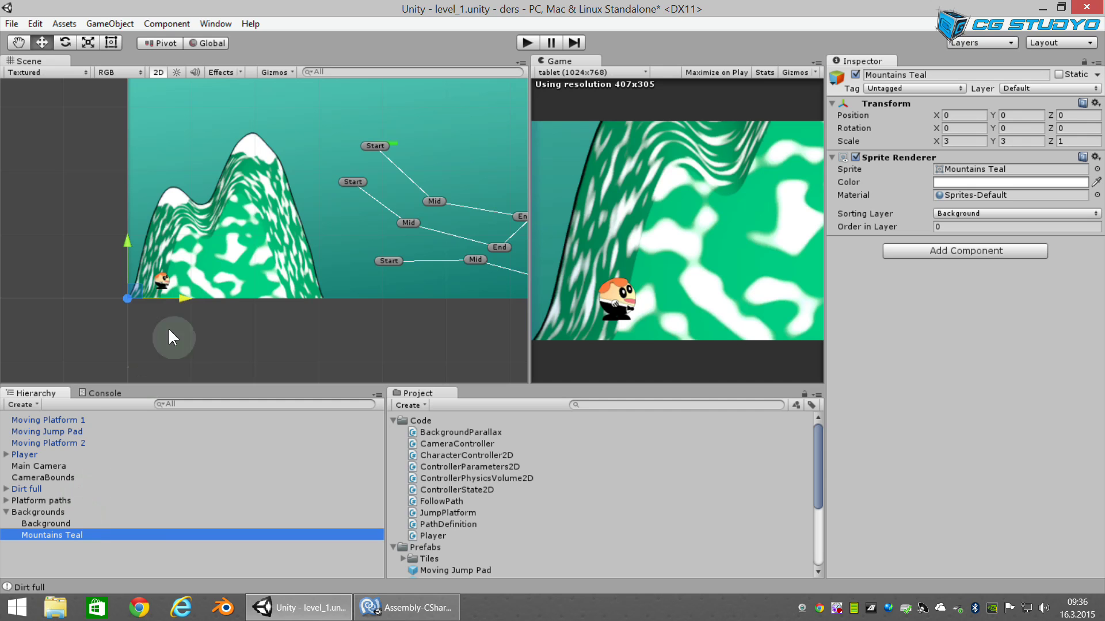
Step: Duplicate Mountains Teal, drag the copy right, then delete the duplicate
{"action": "key", "text": "ctrl+d"}
{"action": "left_click_drag", "start_coordinate": [184, 298], "coordinate": [389, 299]}
{"action": "key", "text": "Delete"}
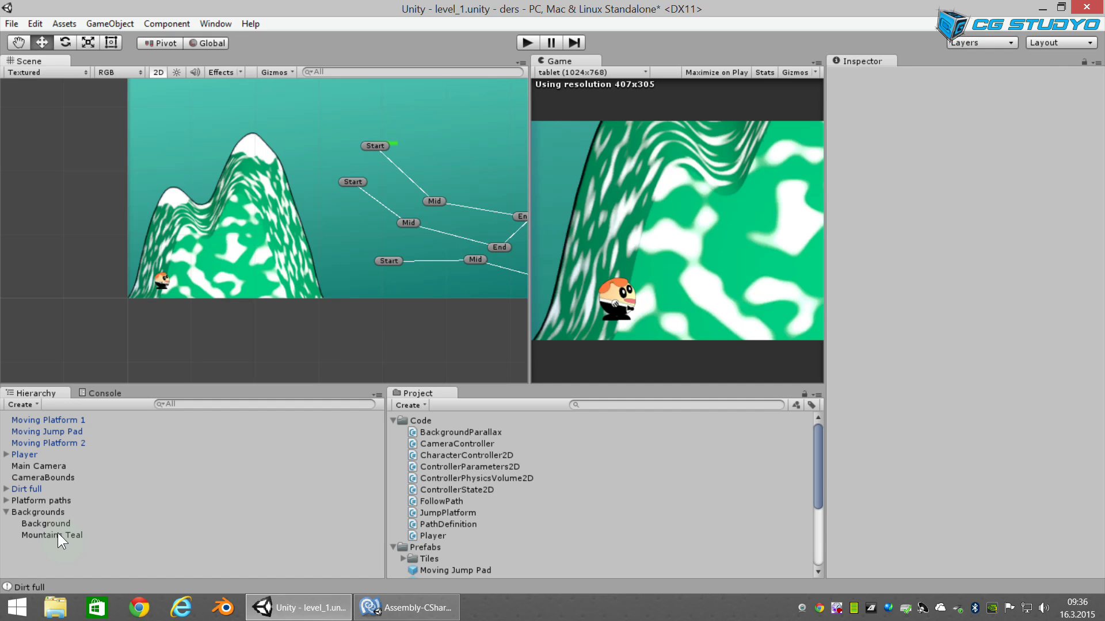
Step: Create an empty child under Backgrounds named 'Teal mountains'
{"action": "left_click", "coordinate": [60, 511]}
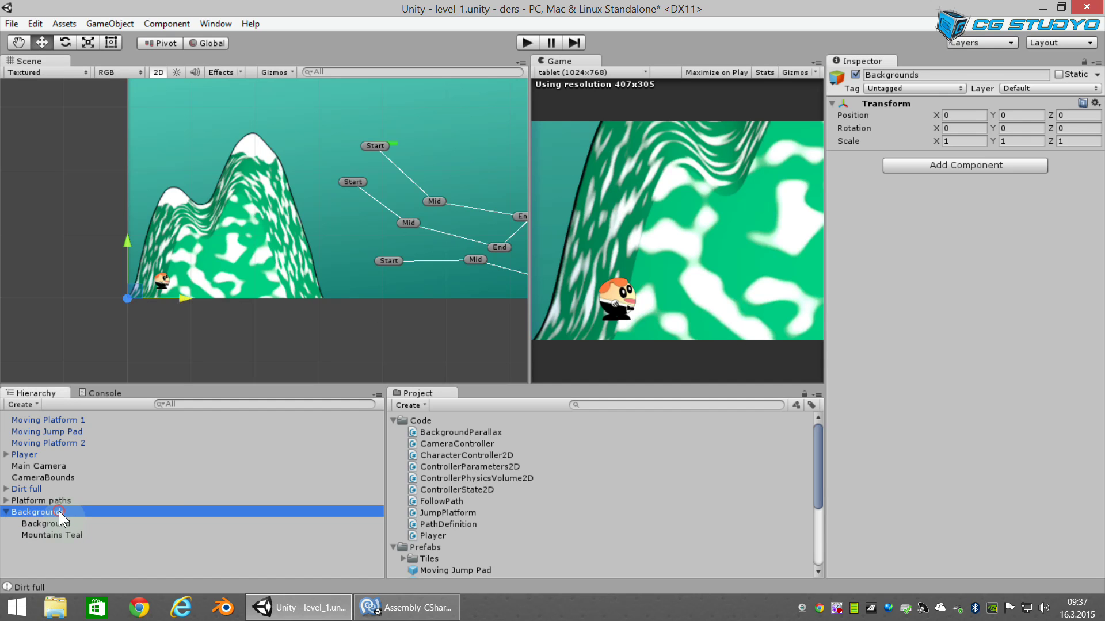
{"action": "right_click", "coordinate": [59, 511]}
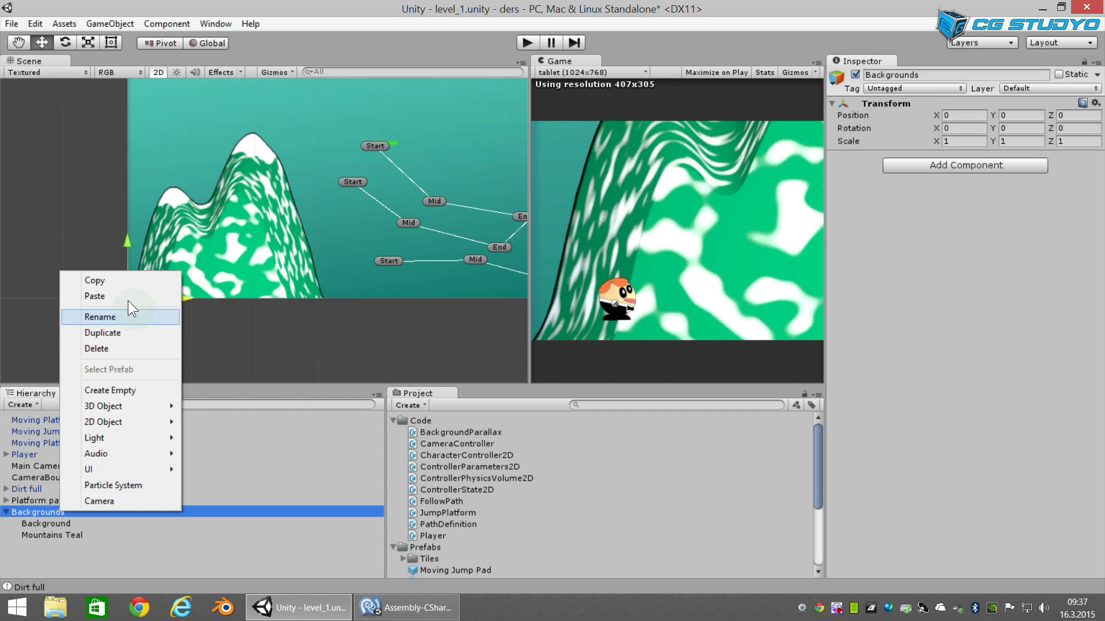
{"action": "left_click", "coordinate": [116, 391]}
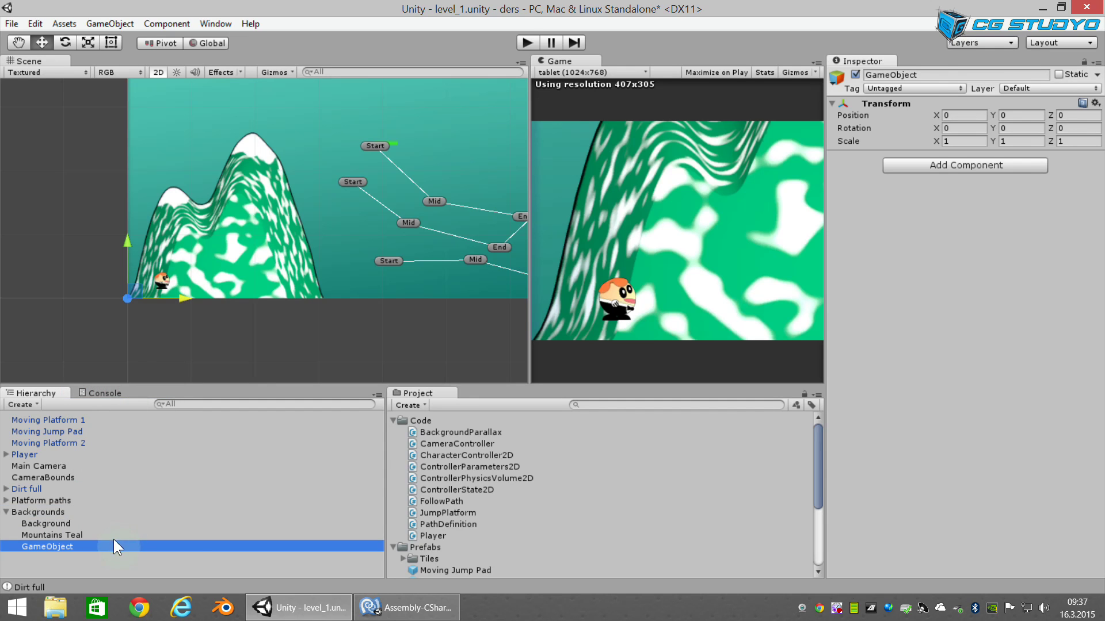
{"action": "left_click", "coordinate": [157, 543]}
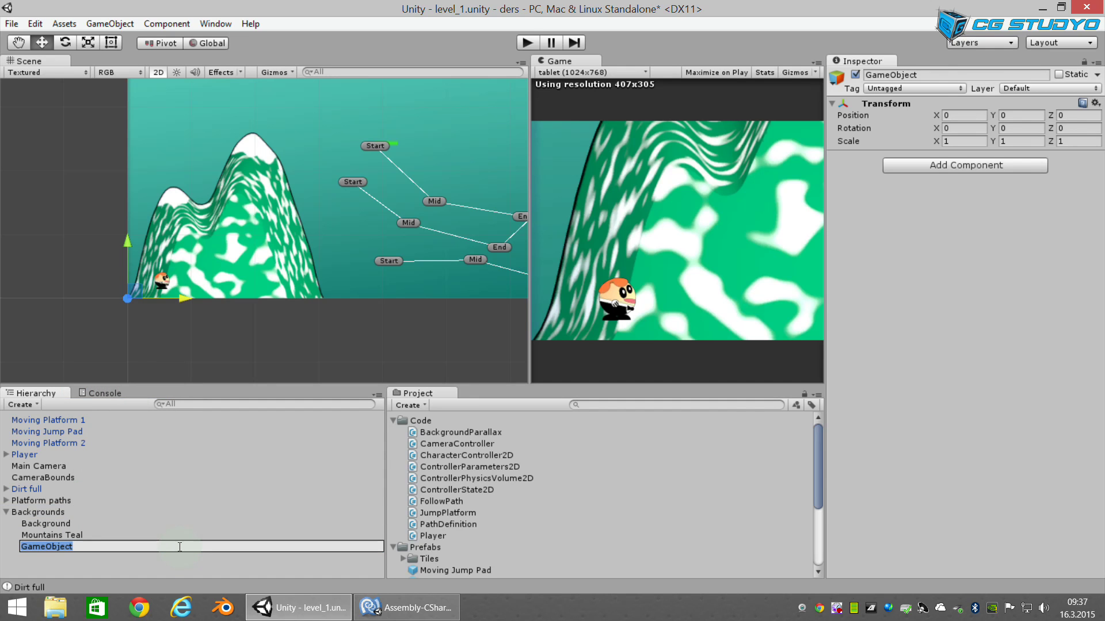
{"action": "type", "text": "Teal mountains"}
{"action": "key", "text": "Return"}
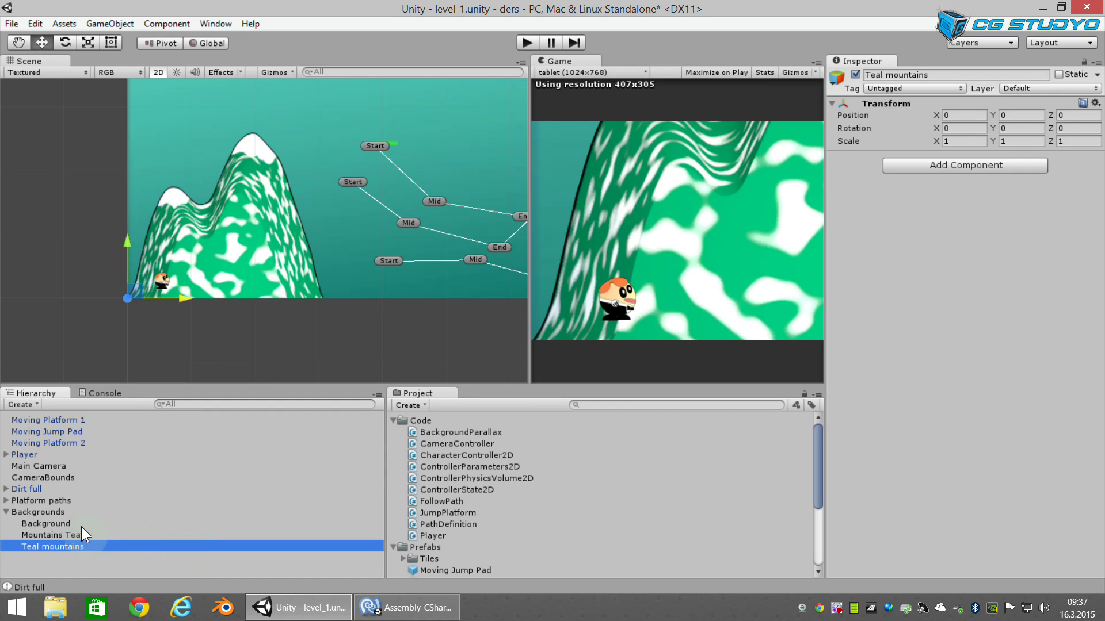
Step: Parent Mountains Teal into Teal mountains, then show Main Camera's parallax Backgrounds list
{"action": "left_click_drag", "start_coordinate": [76, 533], "coordinate": [75, 544]}
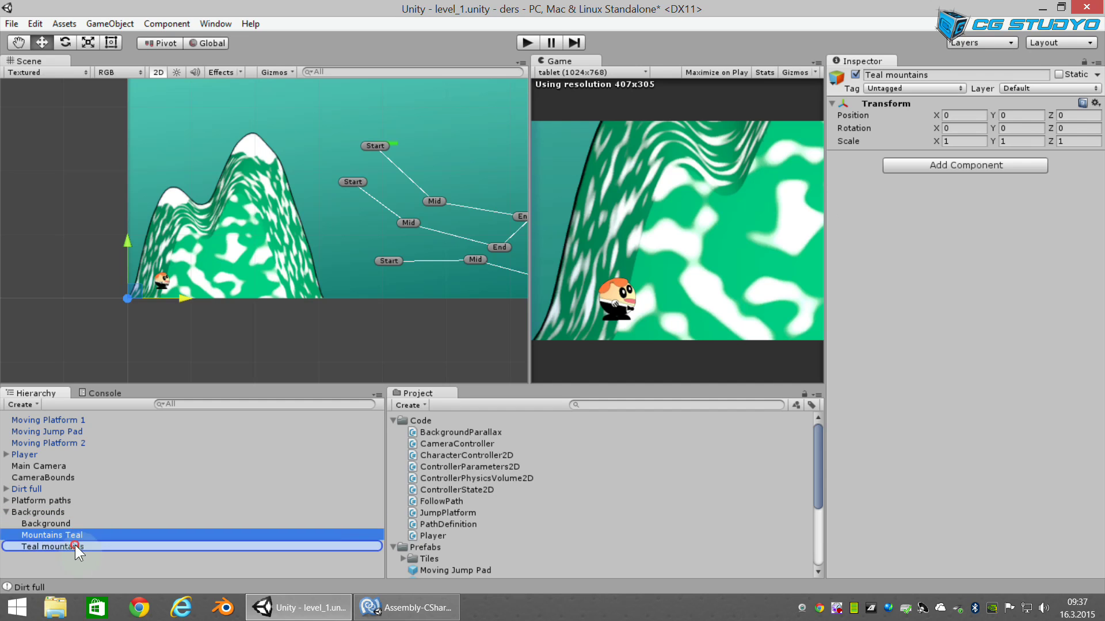
{"action": "left_click", "coordinate": [15, 534]}
{"action": "left_click", "coordinate": [12, 535]}
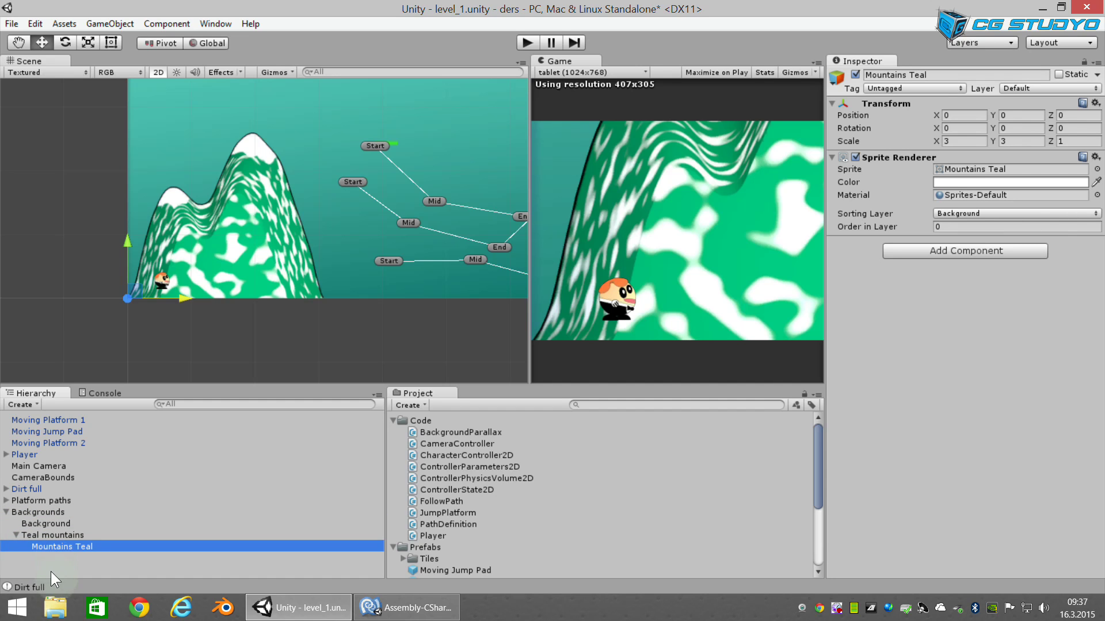
{"action": "left_click", "coordinate": [16, 534]}
{"action": "left_click", "coordinate": [43, 534]}
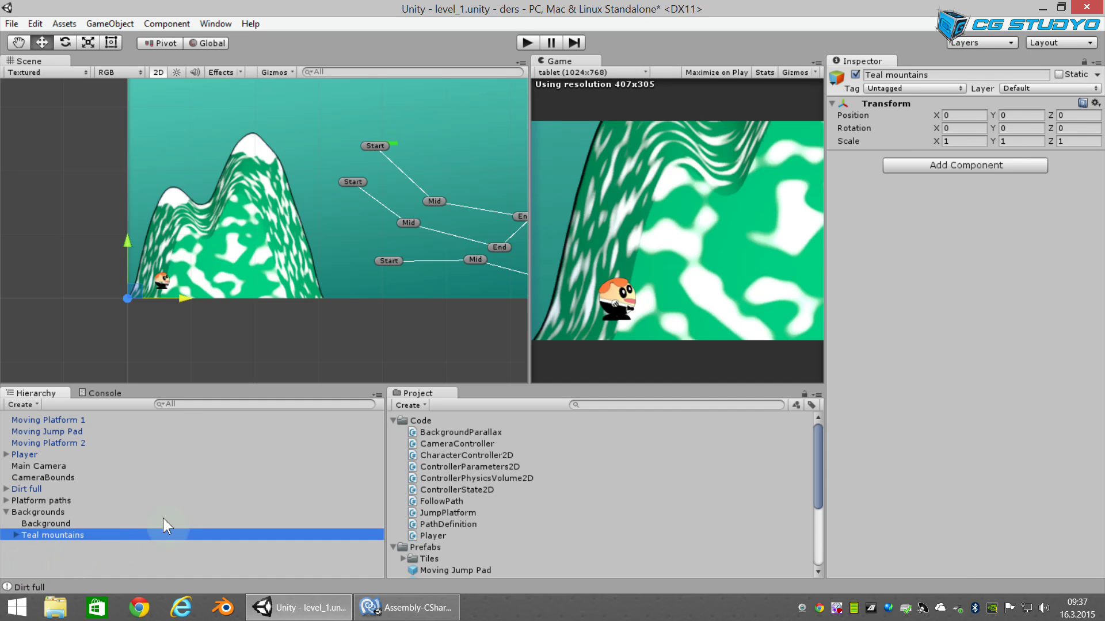
{"action": "left_click", "coordinate": [38, 465]}
{"action": "left_click", "coordinate": [833, 529]}
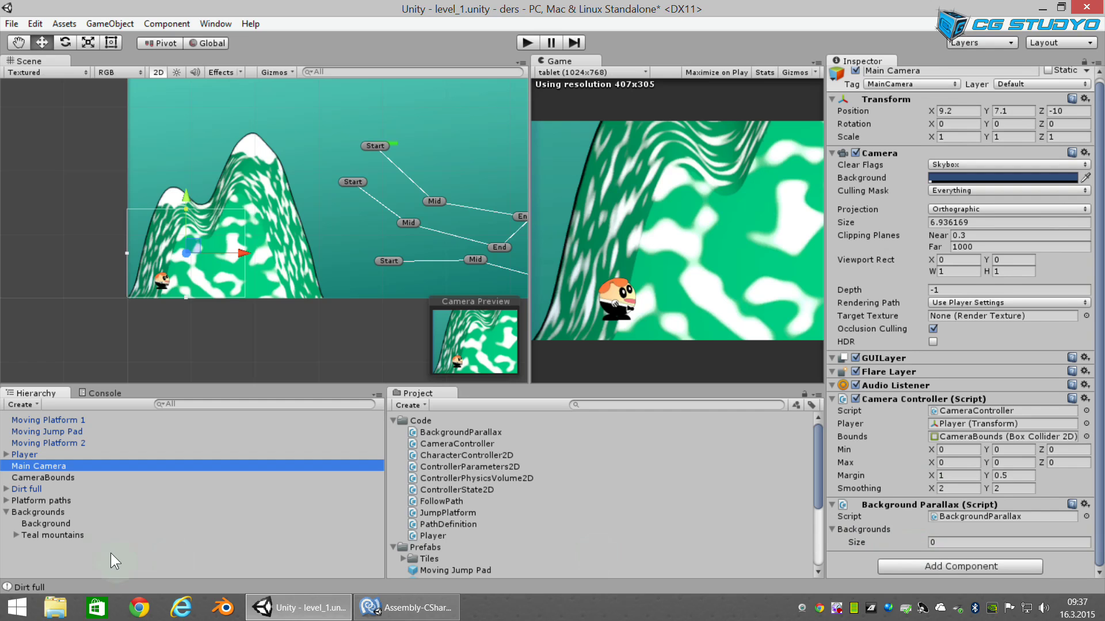
Step: Drag Teal mountains from the Hierarchy into the Background Parallax Backgrounds array
{"action": "left_click_drag", "start_coordinate": [59, 532], "coordinate": [913, 537]}
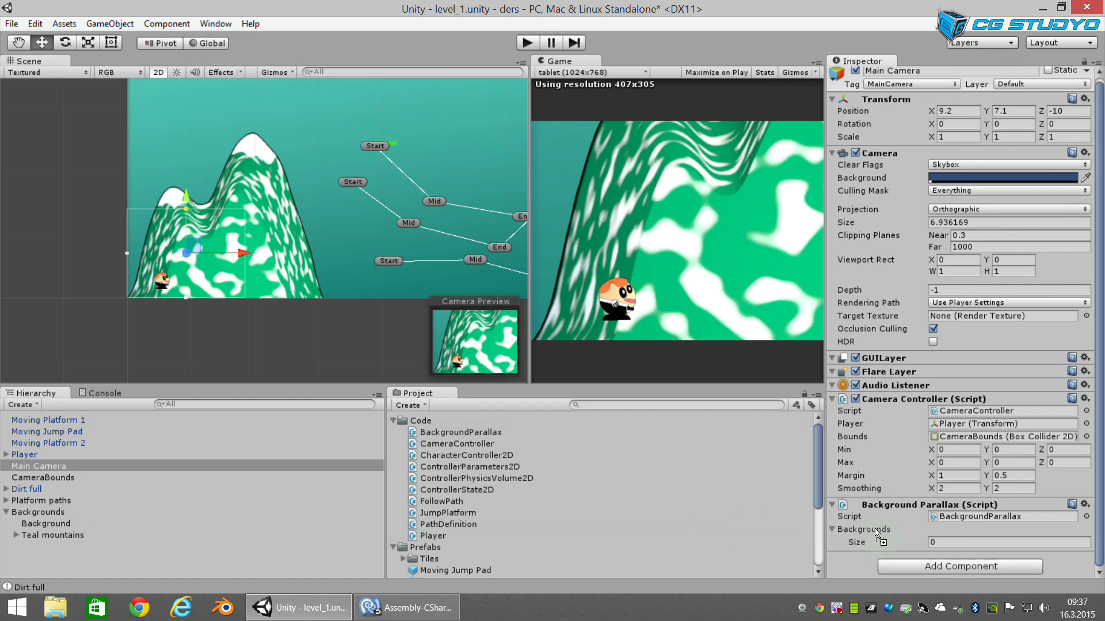
{"action": "left_click_drag", "start_coordinate": [913, 538], "coordinate": [872, 530]}
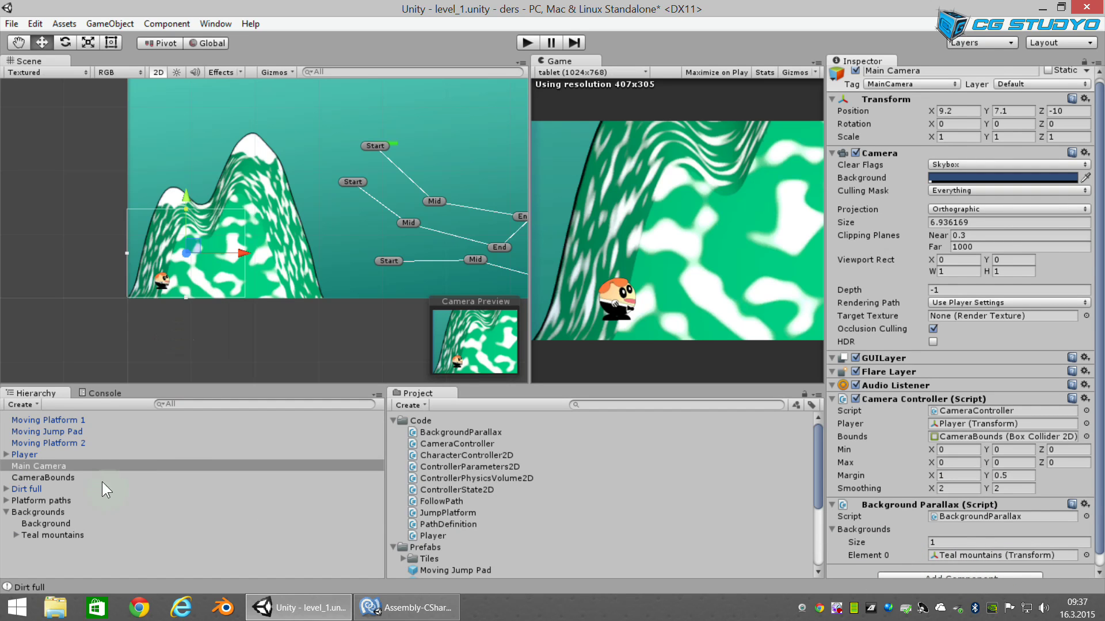
{"action": "left_click", "coordinate": [67, 535]}
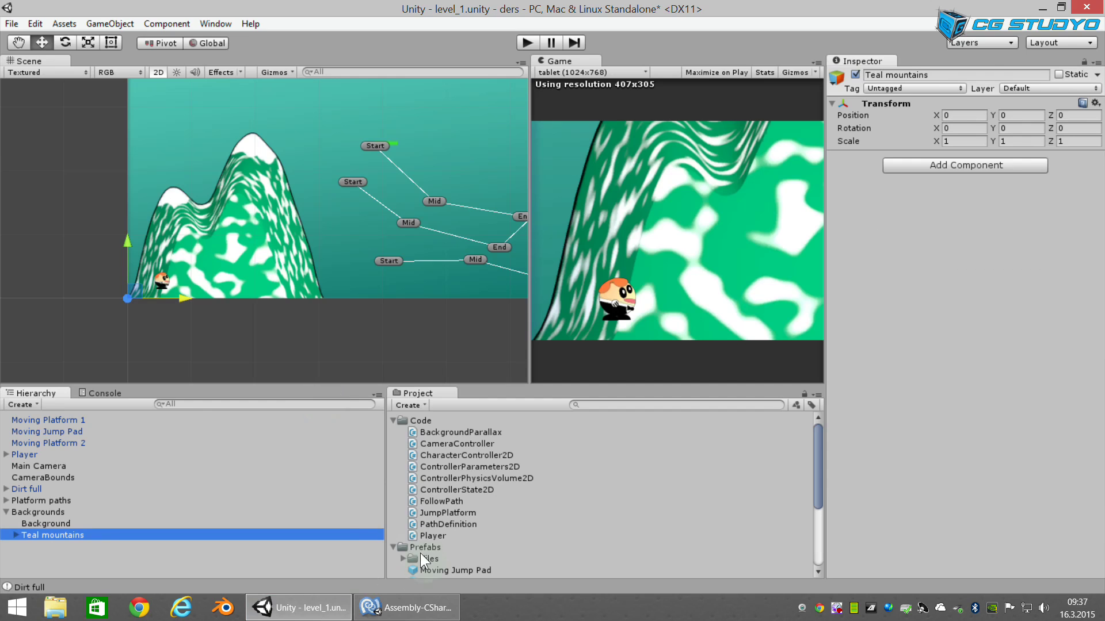
Step: Declare 'private Vector3 _lastPosition;' below the Backgrounds field
{"action": "left_click", "coordinate": [407, 608]}
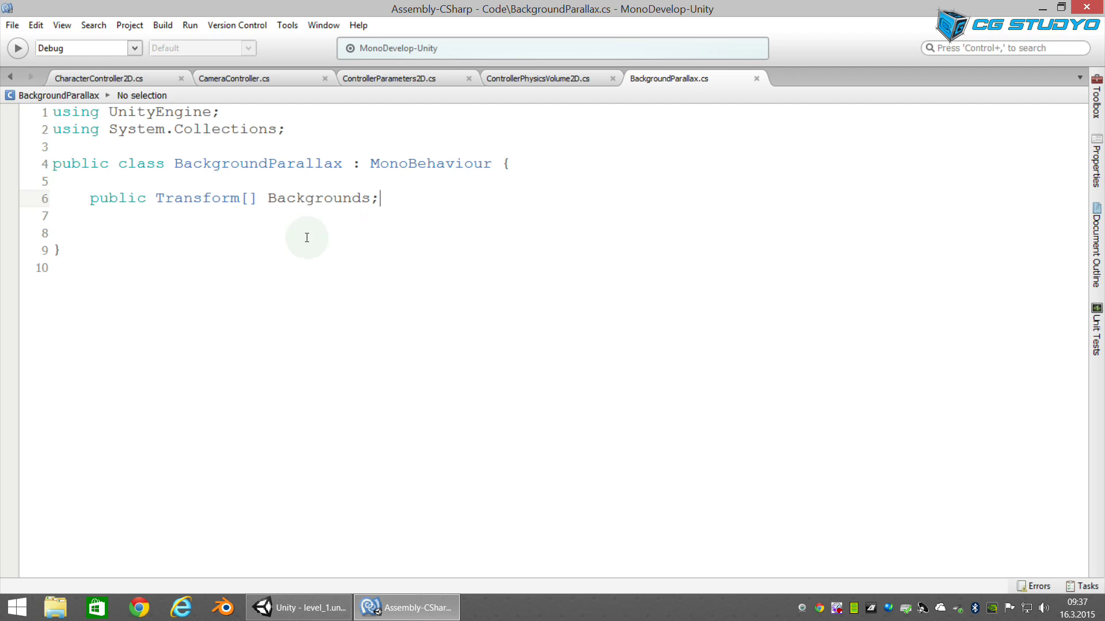
{"action": "key", "text": "Return"}
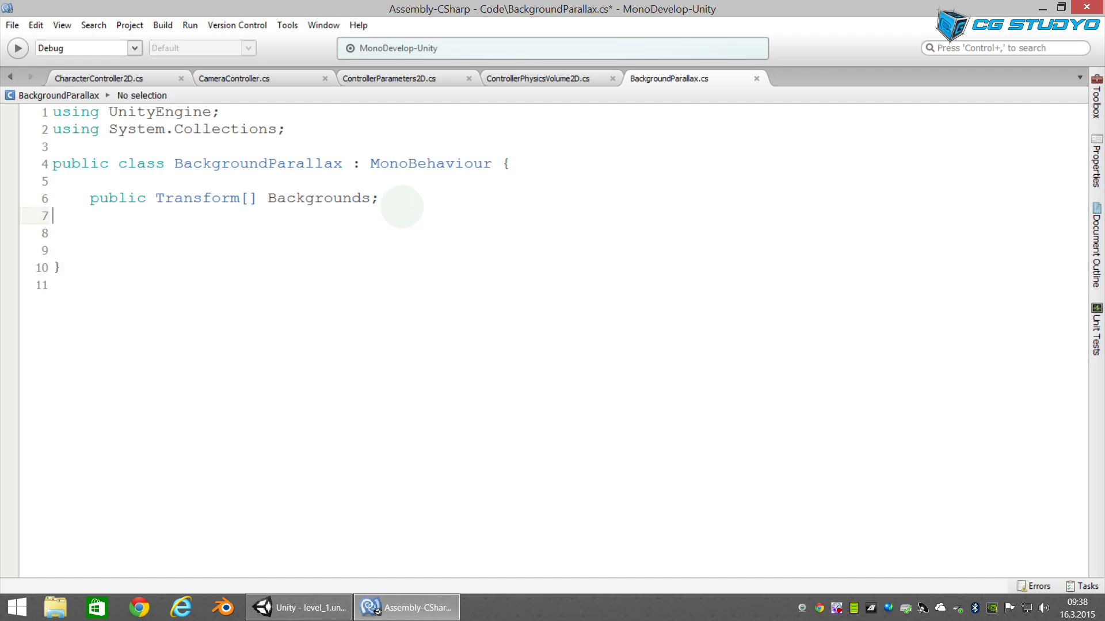
{"action": "key", "text": "Return"}
{"action": "type", "text": "private "}
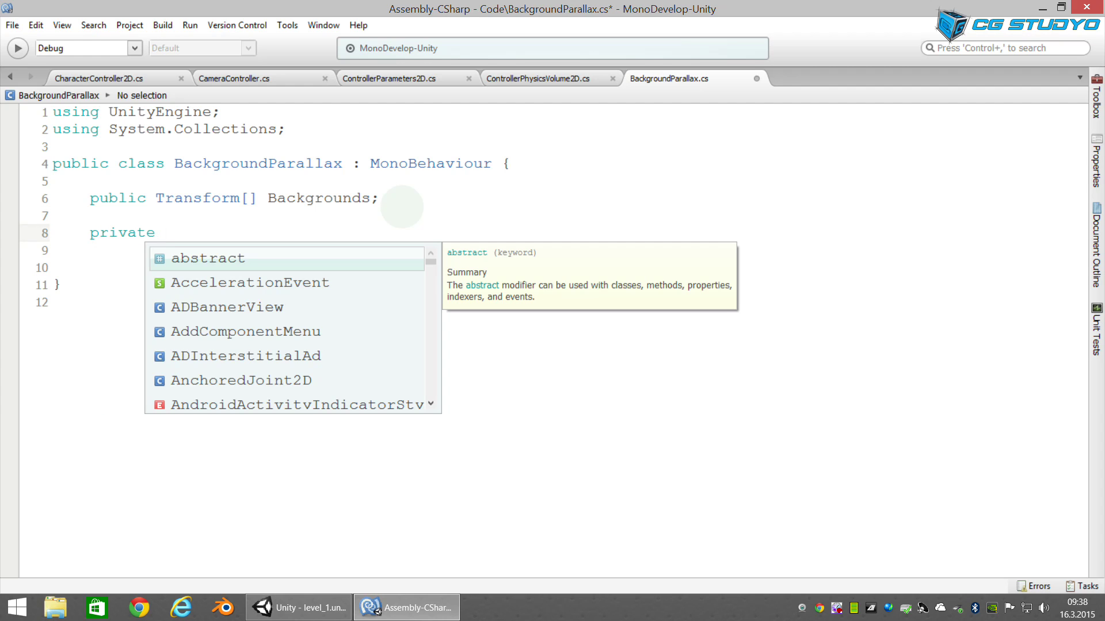
{"action": "type", "text": "Vector3 "}
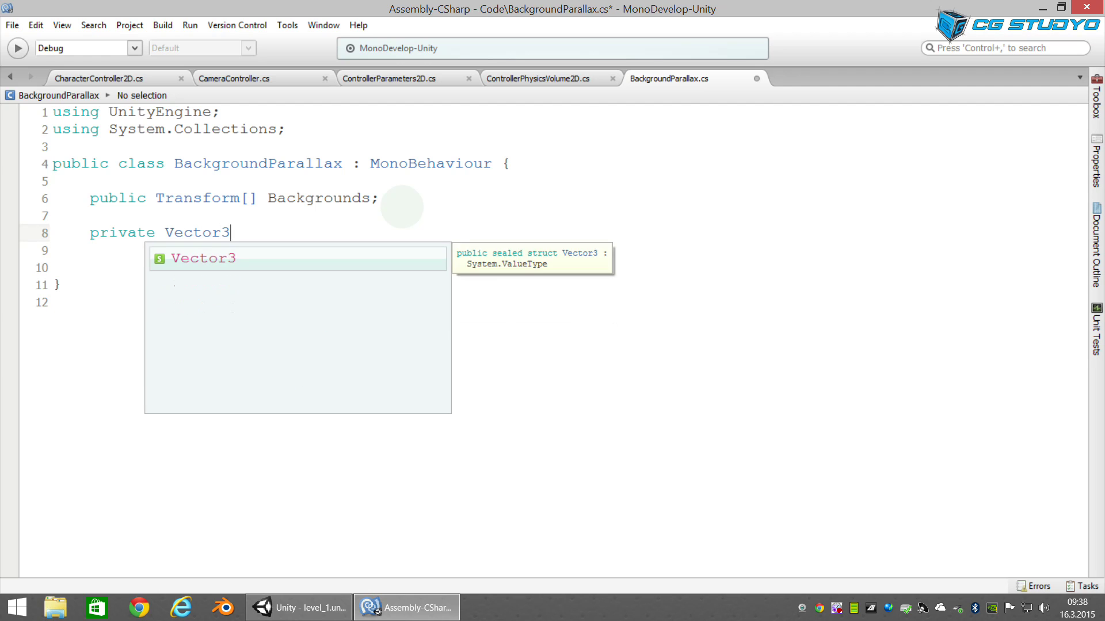
{"action": "type", "text": "_lastPosition;"}
Step: Add a public Start() method that sets _lastPosition = transform.position
{"action": "key", "text": "Return"}
{"action": "key", "text": "Return"}
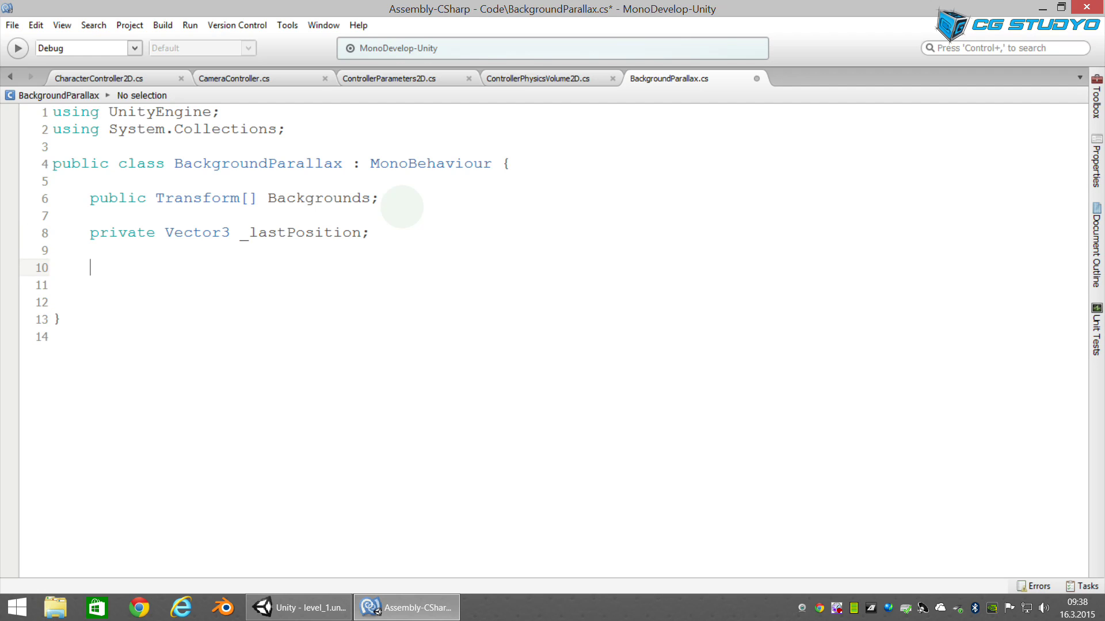
{"action": "type", "text": "publ"}
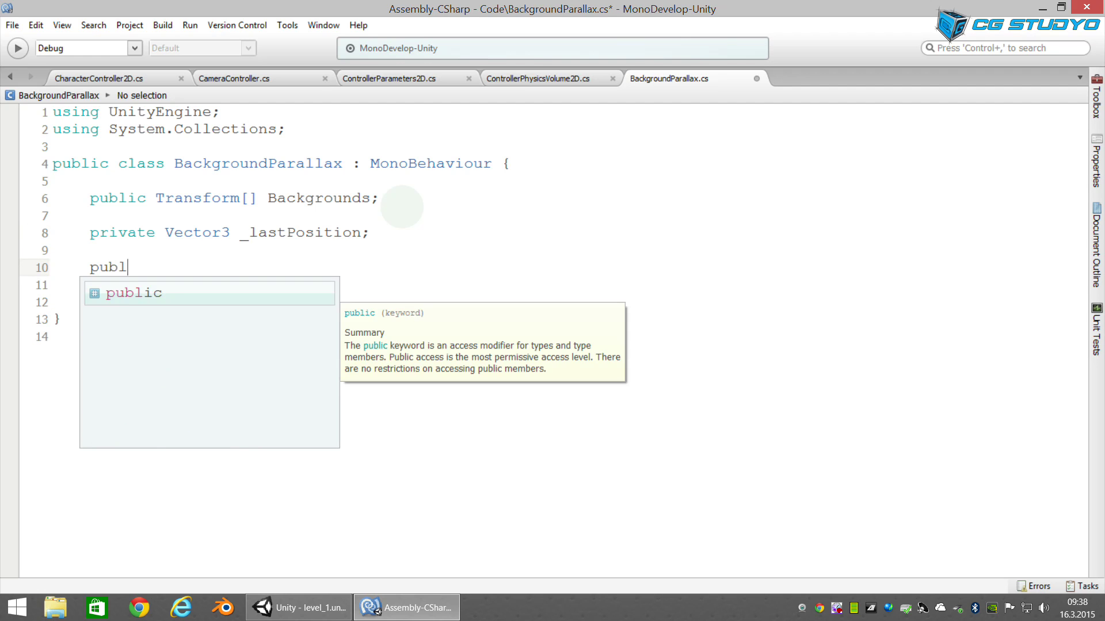
{"action": "type", "text": "ic void Start() {"}
{"action": "key", "text": "Return"}
{"action": "type", "text": "_lastPosition="}
{"action": "key", "text": "Return"}
{"action": "key", "text": "Return"}
{"action": "type", "text": "}"}
{"action": "key", "text": "Up"}
{"action": "key", "text": "Up"}
{"action": "key", "text": "End"}
{"action": "key", "text": "BackSpace"}
{"action": "type", "text": "="}
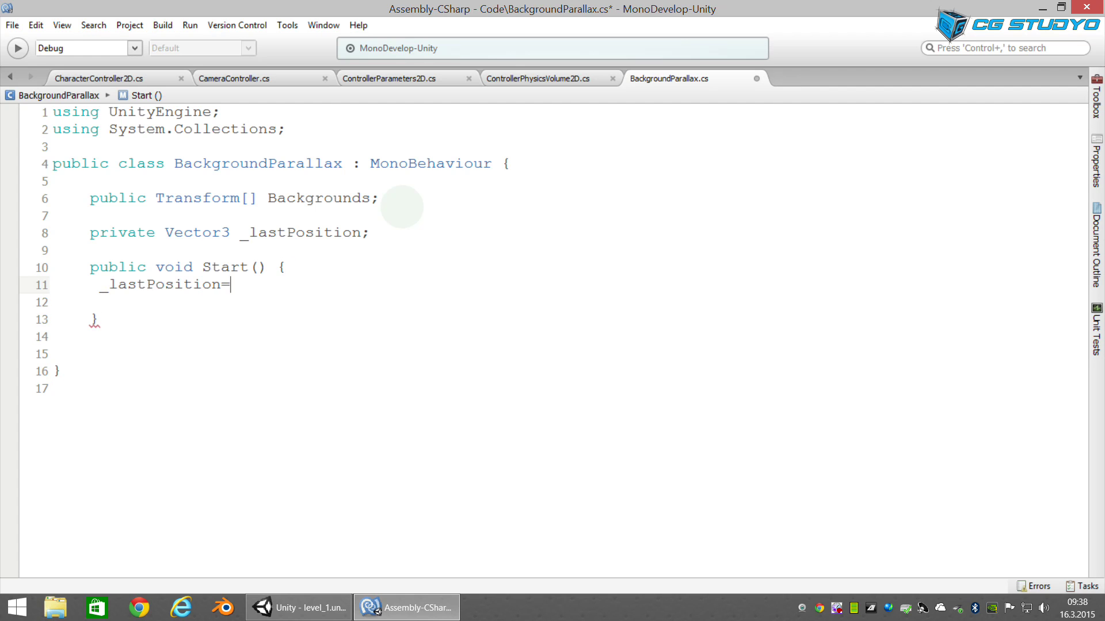
{"action": "type", "text": "transfor"}
{"action": "type", "text": "m.pos"}
Step: Below Start, begin a 'public void Update() {' method
{"action": "key", "text": "Down"}
{"action": "key", "text": "Down"}
{"action": "key", "text": "Return"}
{"action": "key", "text": "BackSpace"}
{"action": "key", "text": "BackSpace"}
{"action": "key", "text": "BackSpace"}
{"action": "key", "text": "BackSpace"}
{"action": "key", "text": "Return"}
{"action": "key", "text": "Return"}
{"action": "key", "text": "Return"}
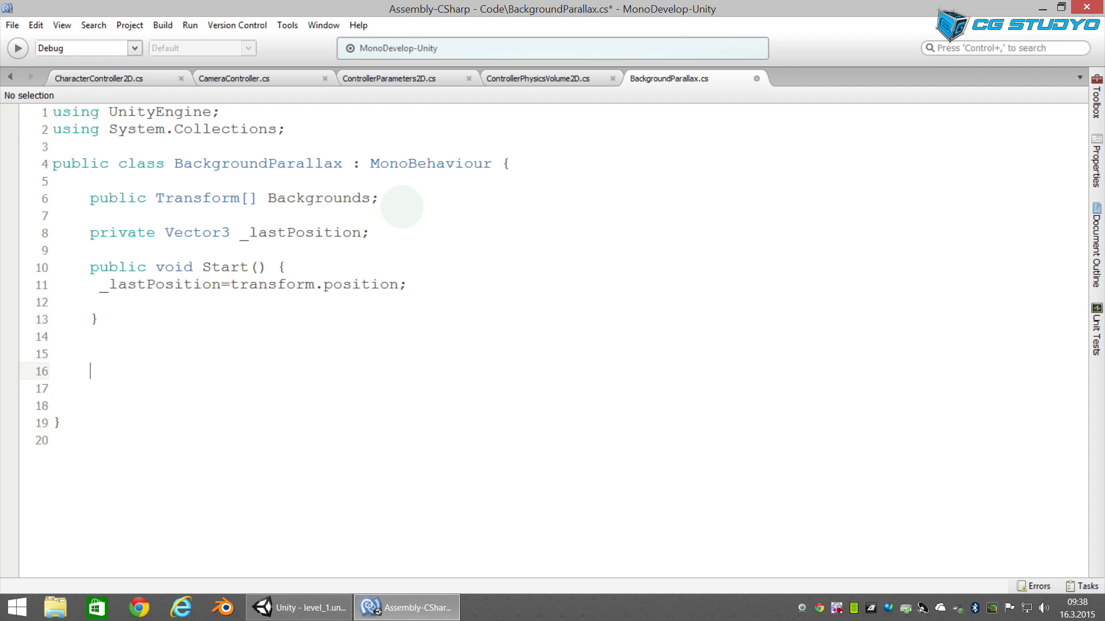
{"action": "key", "text": "BackSpace"}
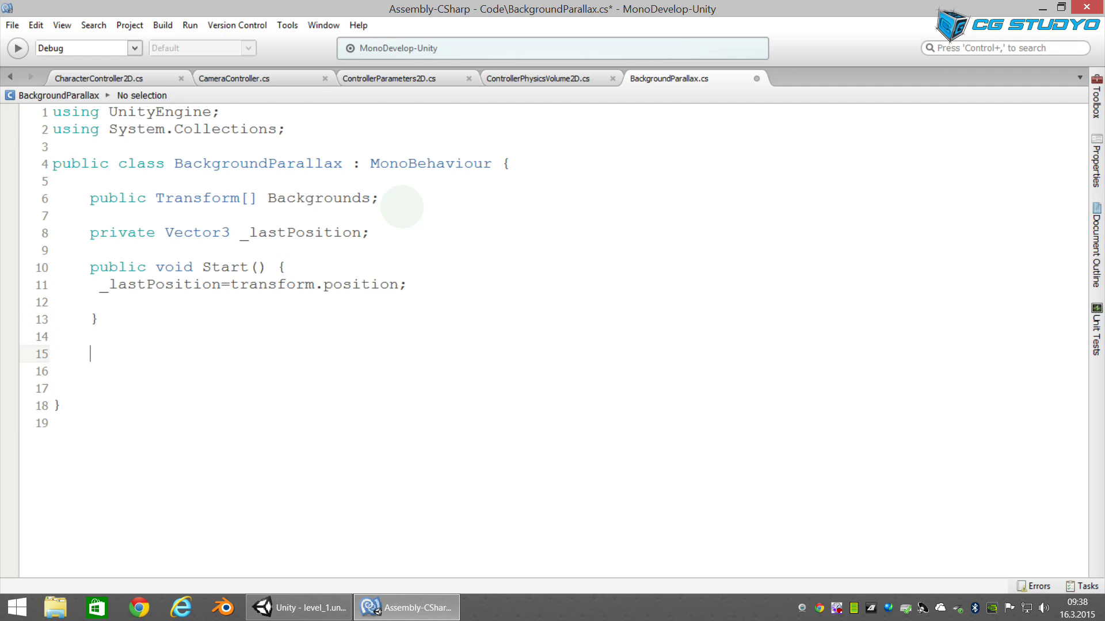
{"action": "type", "text": "public void Update() {"}
Step: Inside Update, write 'var parallax=(_lastPosition.x-transform.position.x)*ParallaxScale;'
{"action": "key", "text": "Return"}
{"action": "key", "text": "Return"}
{"action": "key", "text": "Return"}
{"action": "key", "text": "Return"}
{"action": "type", "text": "}"}
{"action": "key", "text": "Up"}
{"action": "key", "text": "Up"}
{"action": "key", "text": "Tab"}
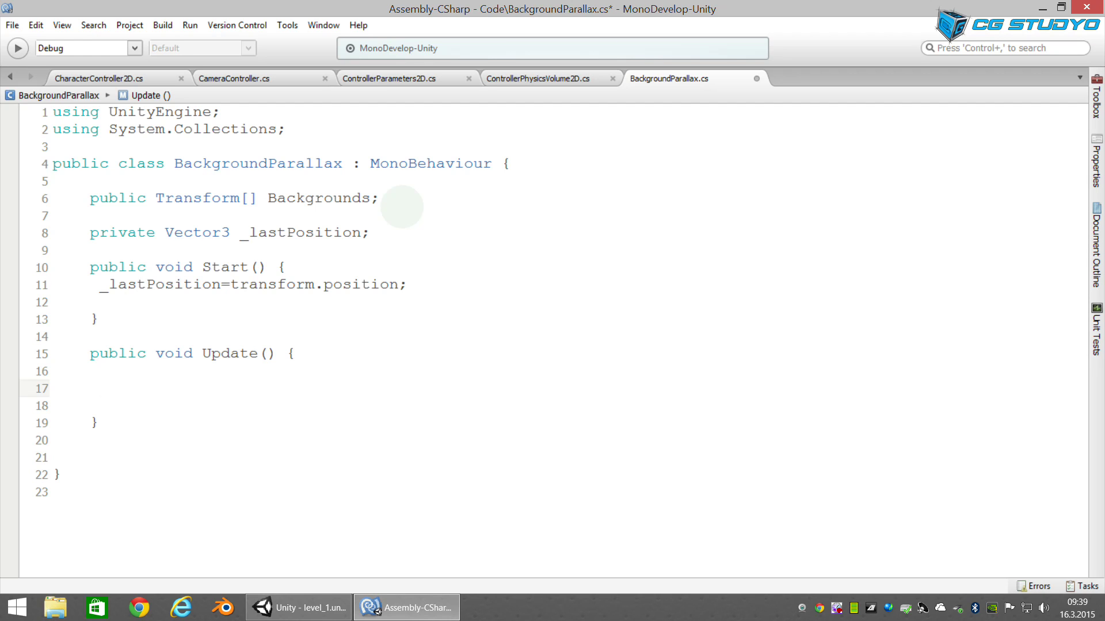
{"action": "type", "text": "var parallax="}
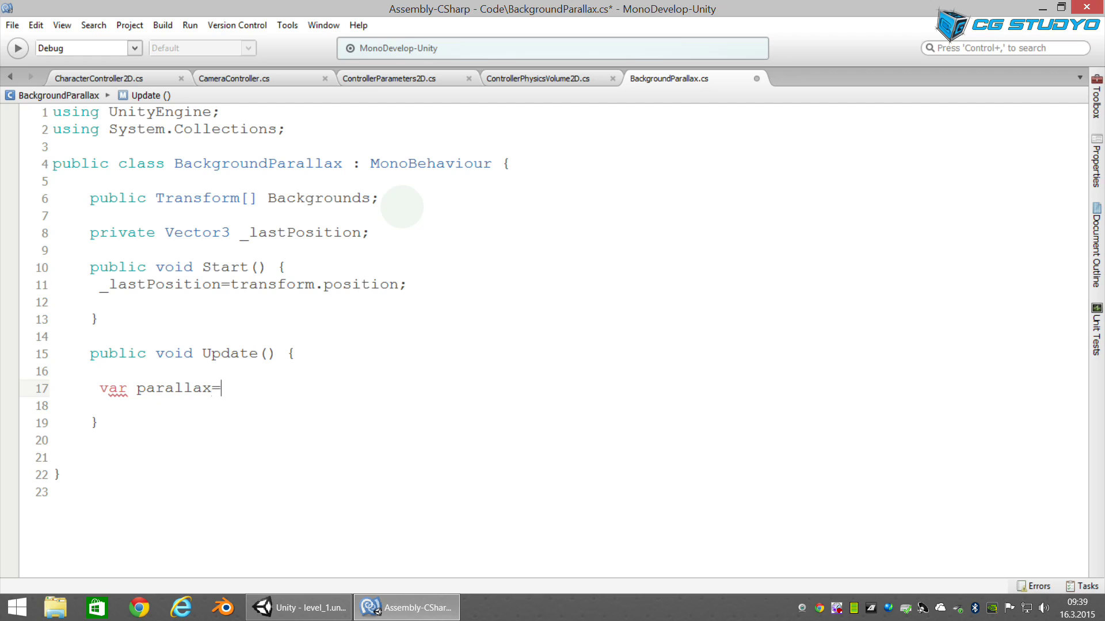
{"action": "type", "text": "("}
{"action": "type", "text": "_last"}
{"action": "key", "text": "Return"}
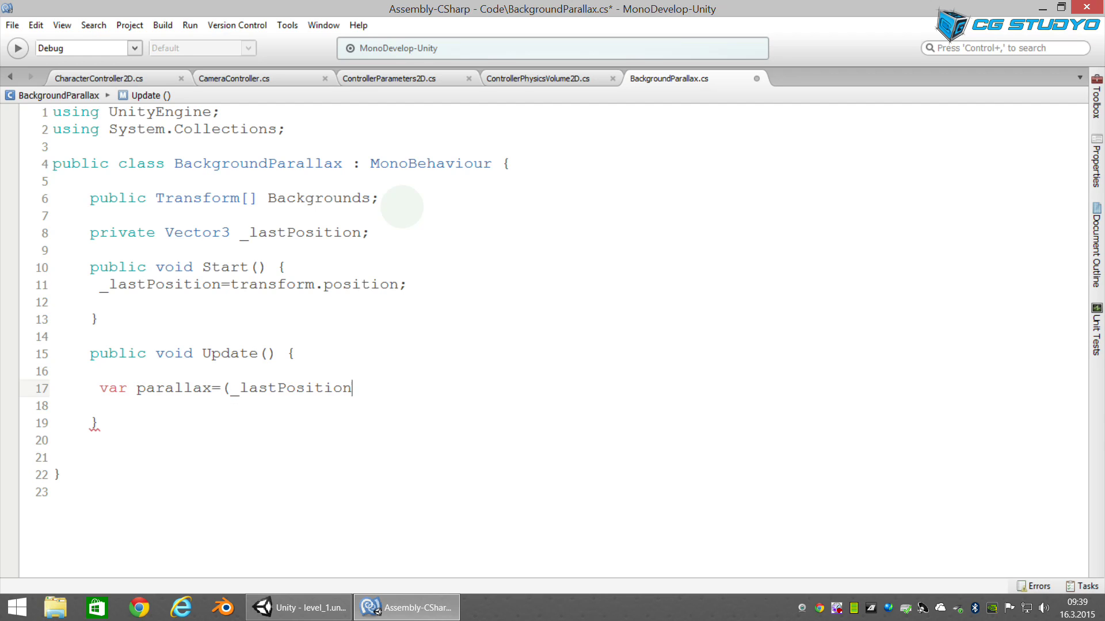
{"action": "type", "text": ".x"}
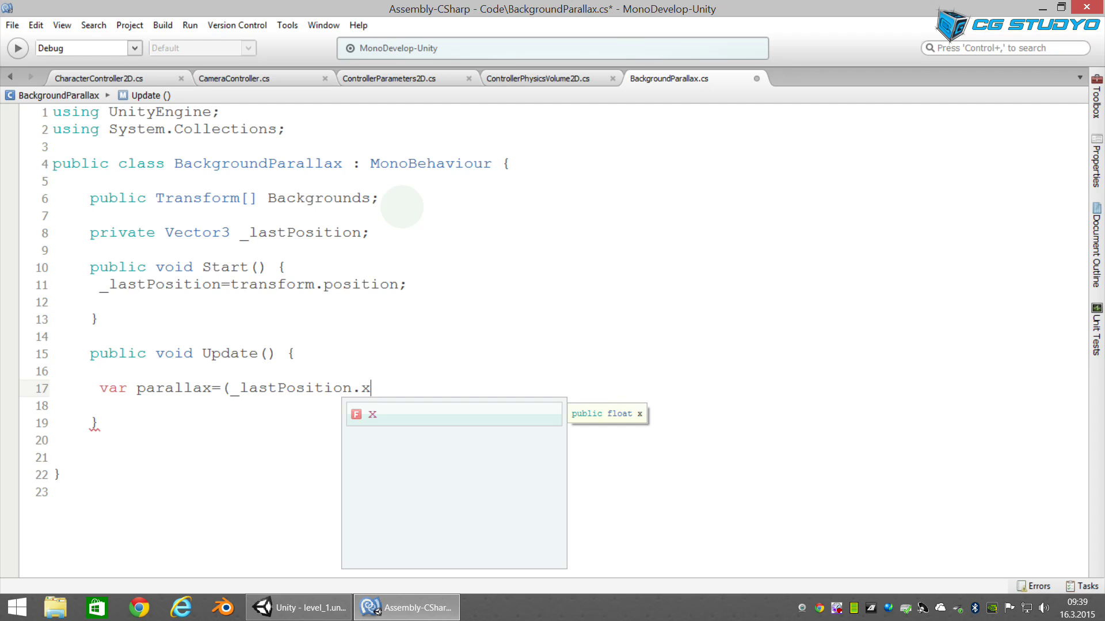
{"action": "type", "text": "-transform.posi"}
{"action": "key", "text": "Return"}
{"action": "type", "text": ".x)"}
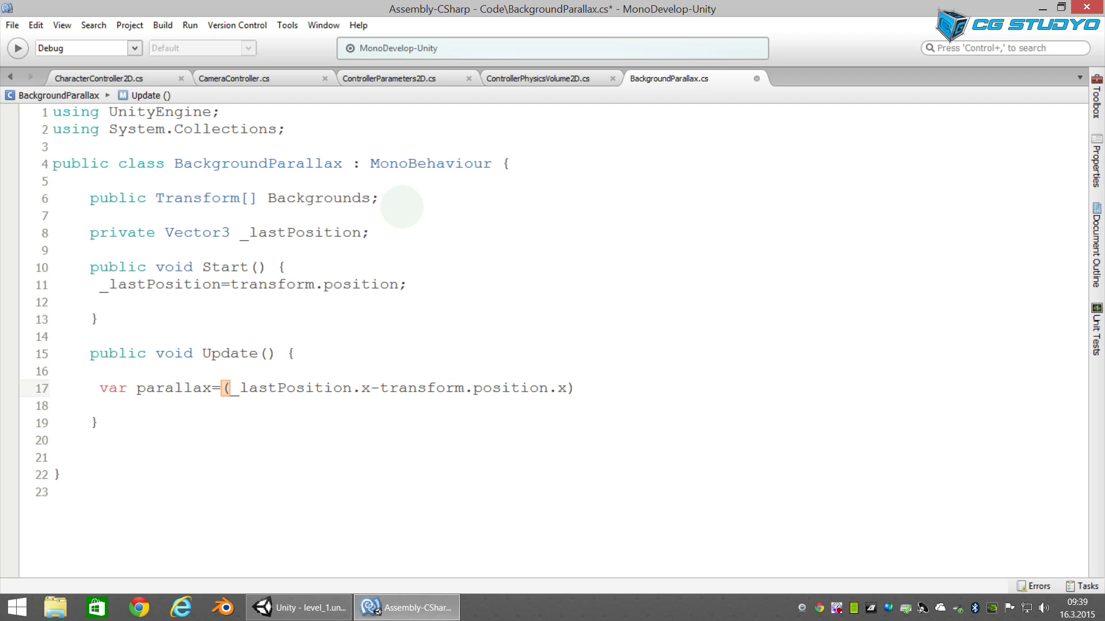
{"action": "type", "text": "*P"}
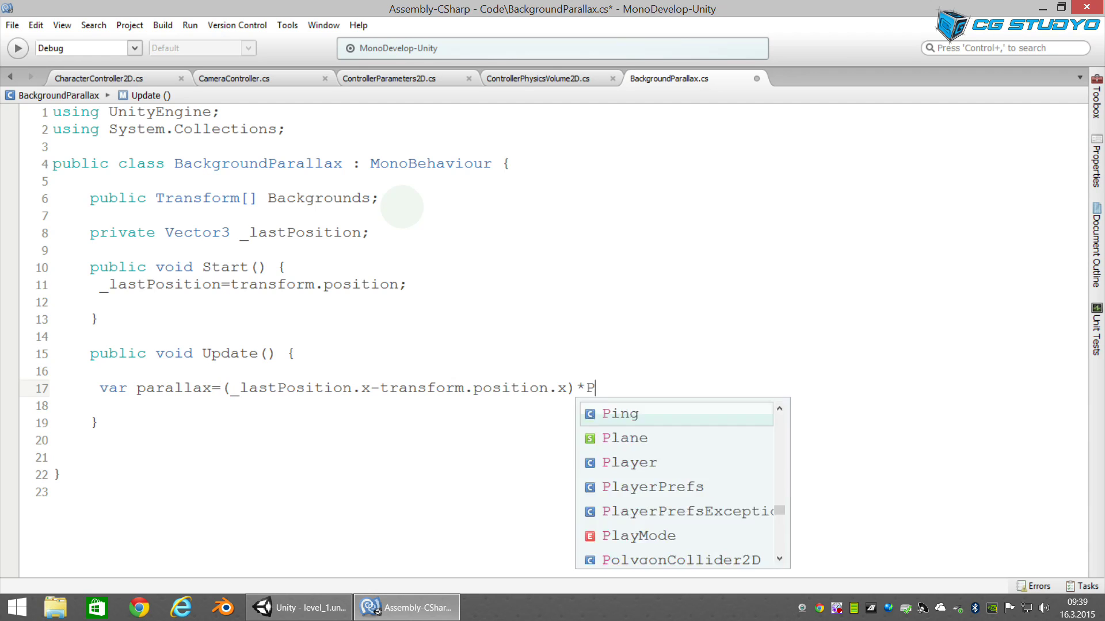
{"action": "type", "text": "arallax"}
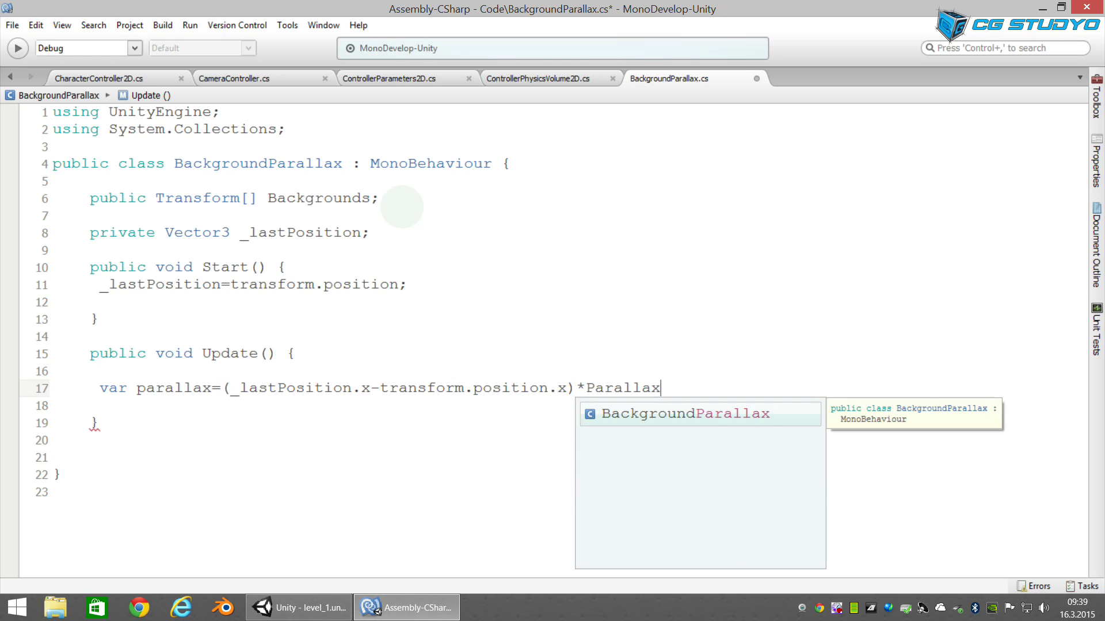
{"action": "type", "text": "Scale"}
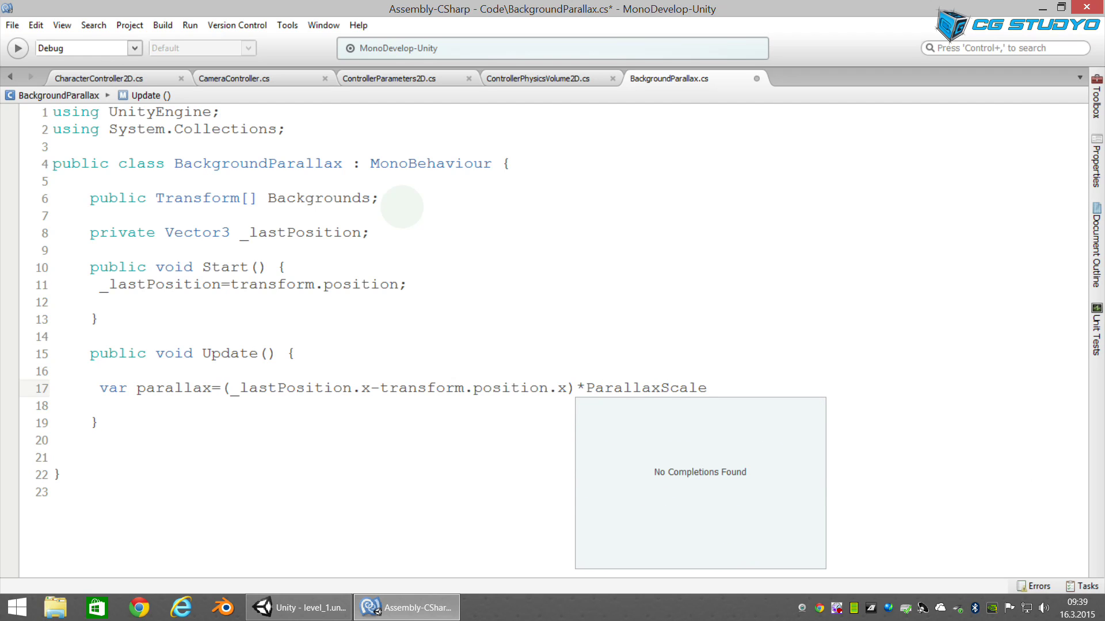
{"action": "type", "text": ";"}
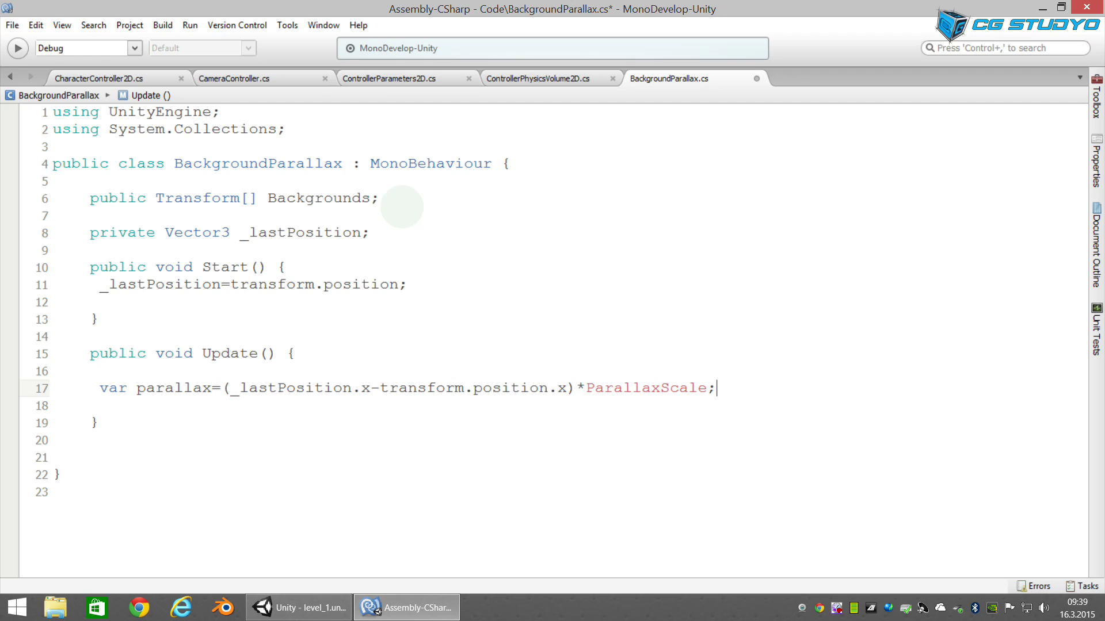
{"action": "key", "text": "Up"}
{"action": "key", "text": "Up"}
{"action": "key", "text": "Up"}
{"action": "key", "text": "Up"}
{"action": "key", "text": "Up"}
{"action": "key", "text": "Up"}
{"action": "key", "text": "Up"}
{"action": "key", "text": "Up"}
{"action": "key", "text": "Up"}
{"action": "key", "text": "Up"}
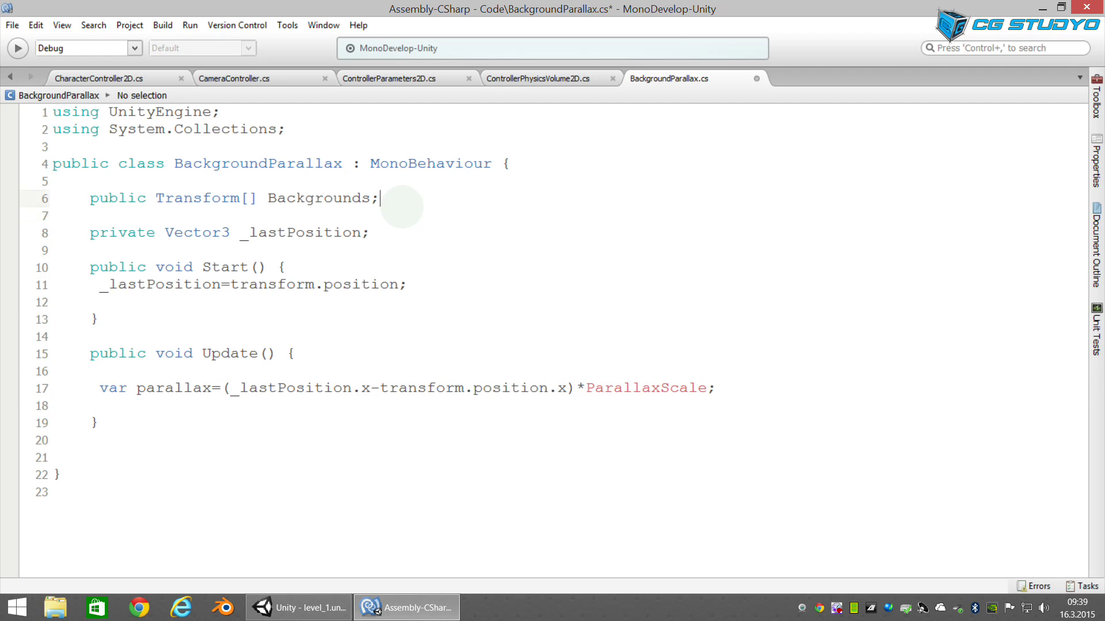
Step: Add 'public float ParallaxScale=0.5f;' on a new line below the Backgrounds field
{"action": "key", "text": "Return"}
{"action": "key", "text": "Up"}
{"action": "type", "text": "p"}
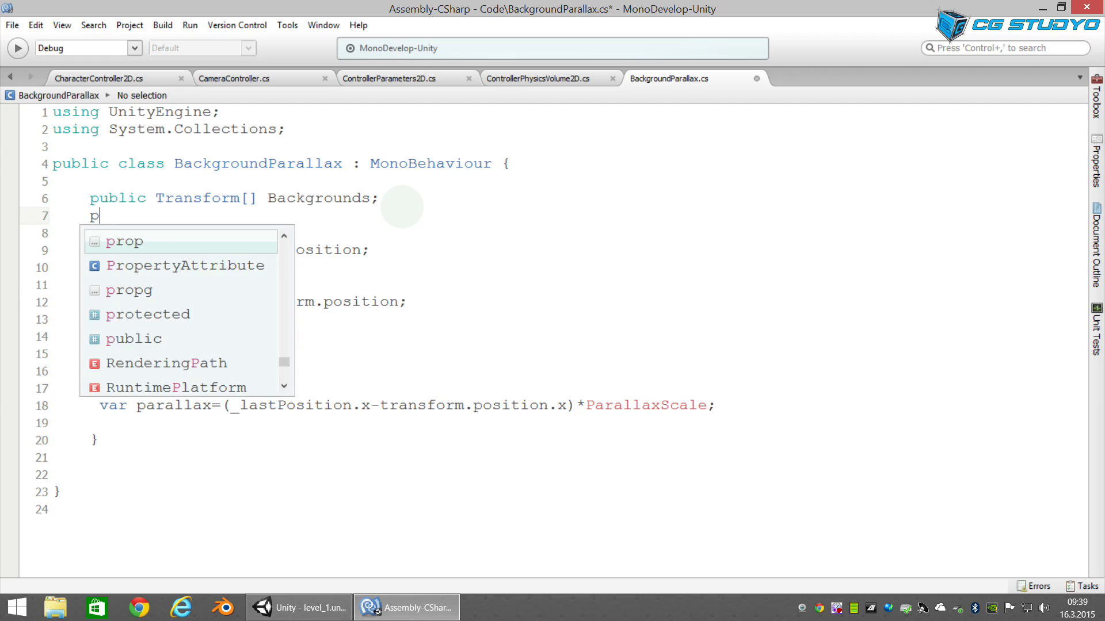
{"action": "type", "text": "ublic float ParallaxScale="}
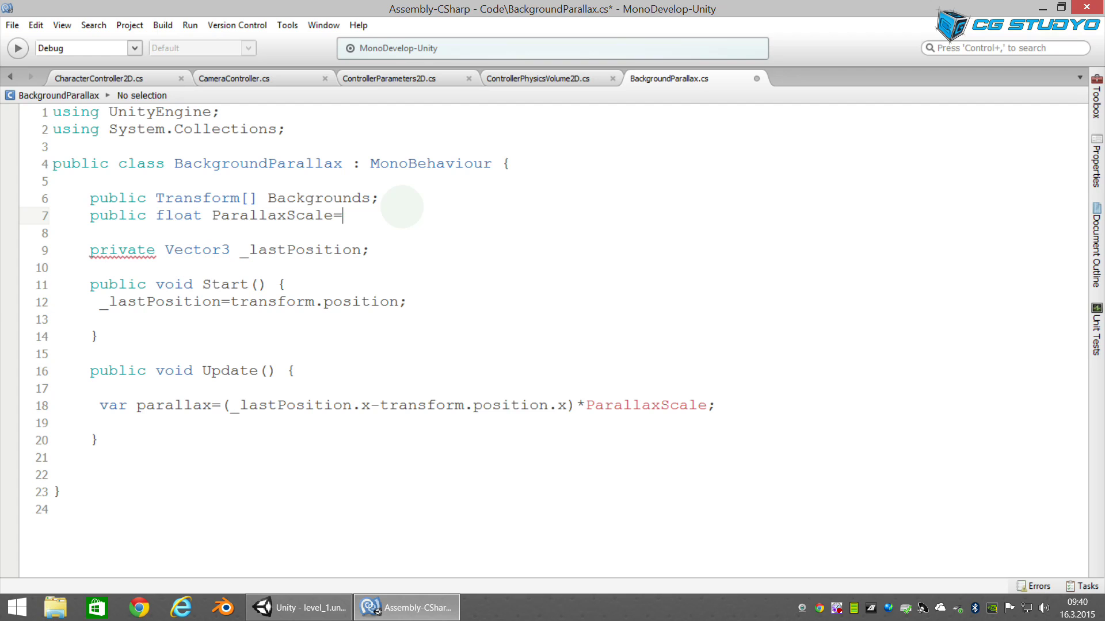
{"action": "type", "text": "0.5f;"}
{"action": "key", "text": "Down"}
{"action": "key", "text": "Down"}
{"action": "key", "text": "Down"}
{"action": "key", "text": "Down"}
{"action": "key", "text": "Down"}
{"action": "key", "text": "Down"}
{"action": "key", "text": "Down"}
{"action": "key", "text": "Down"}
{"action": "key", "text": "Down"}
{"action": "key", "text": "Down"}
{"action": "key", "text": "Down"}
{"action": "key", "text": "End"}
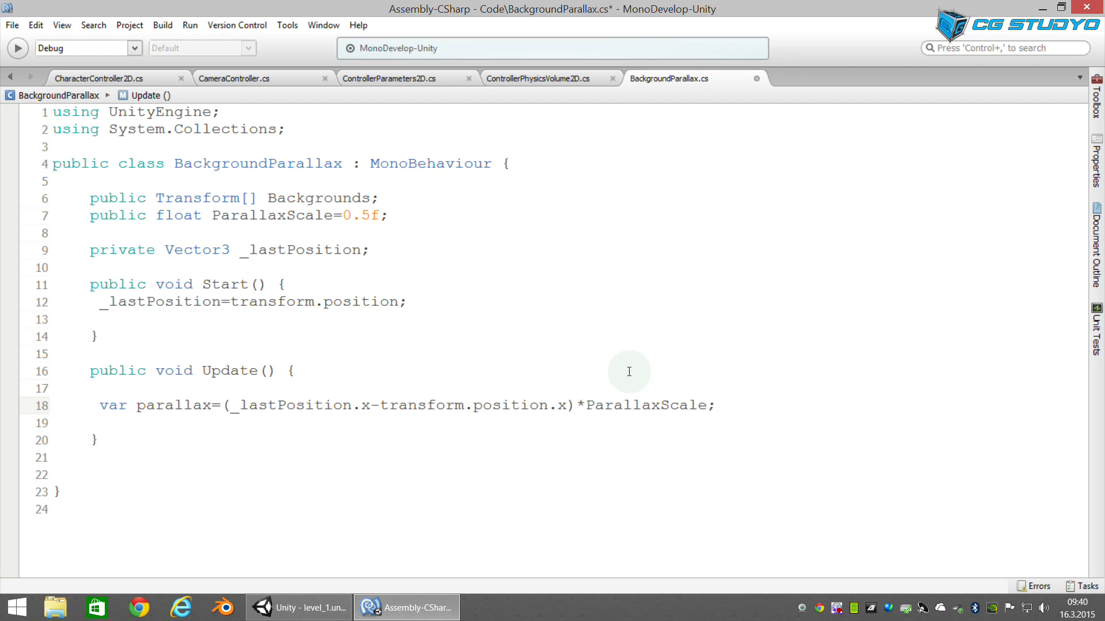
Step: Add a 'for (var i=0; i<Backgrounds.Length; i++)' loop below the parallax line
{"action": "key", "text": "Return"}
{"action": "key", "text": "Return"}
{"action": "key", "text": "Tab"}
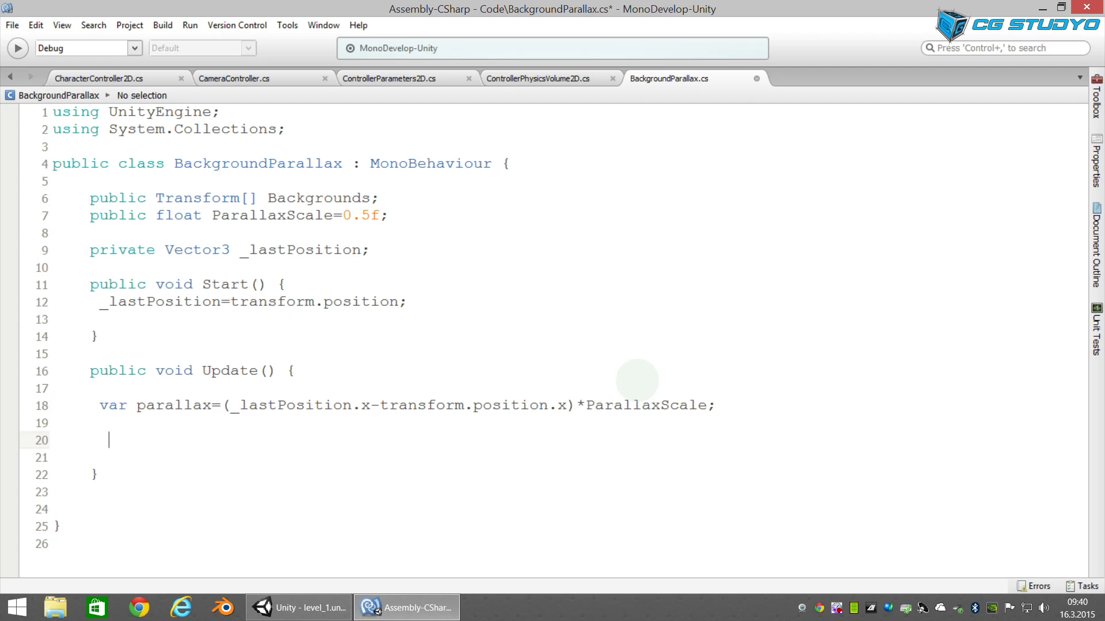
{"action": "type", "text": "for ("}
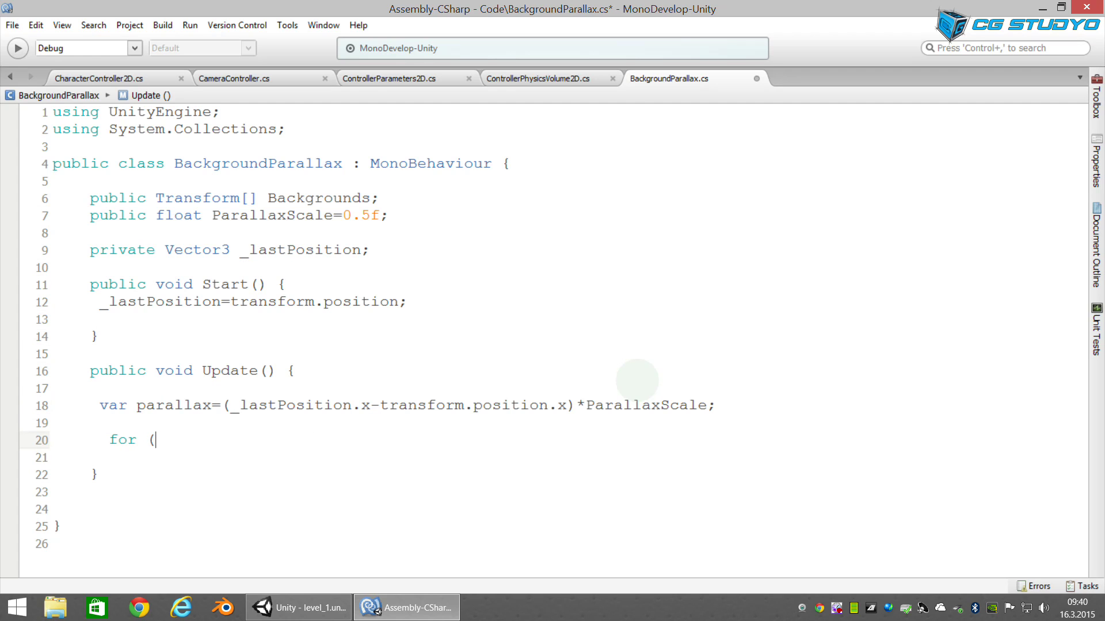
{"action": "type", "text": "va i="}
{"action": "key", "text": "BackSpace"}
{"action": "key", "text": "BackSpace"}
{"action": "key", "text": "BackSpace"}
{"action": "key", "text": "BackSpace"}
{"action": "key", "text": "BackSpace"}
{"action": "key", "text": "BackSpace"}
{"action": "key", "text": "BackSpace"}
{"action": "key", "text": "BackSpace"}
{"action": "key", "text": "BackSpace"}
{"action": "key", "text": "BackSpace"}
{"action": "type", "text": "var "}
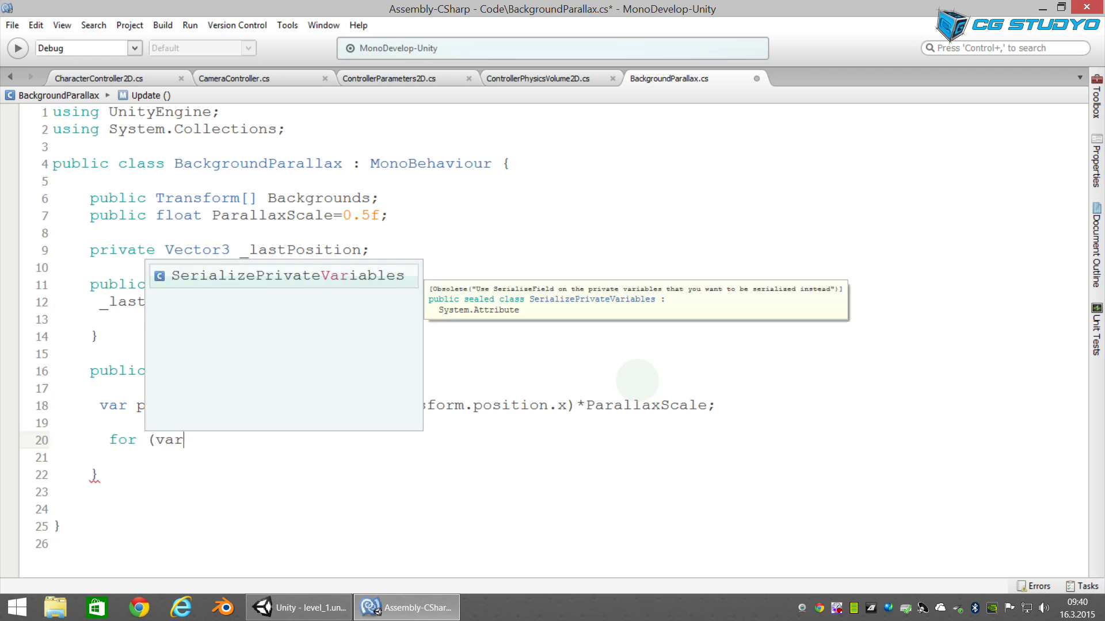
{"action": "type", "text": "i=0; i<"}
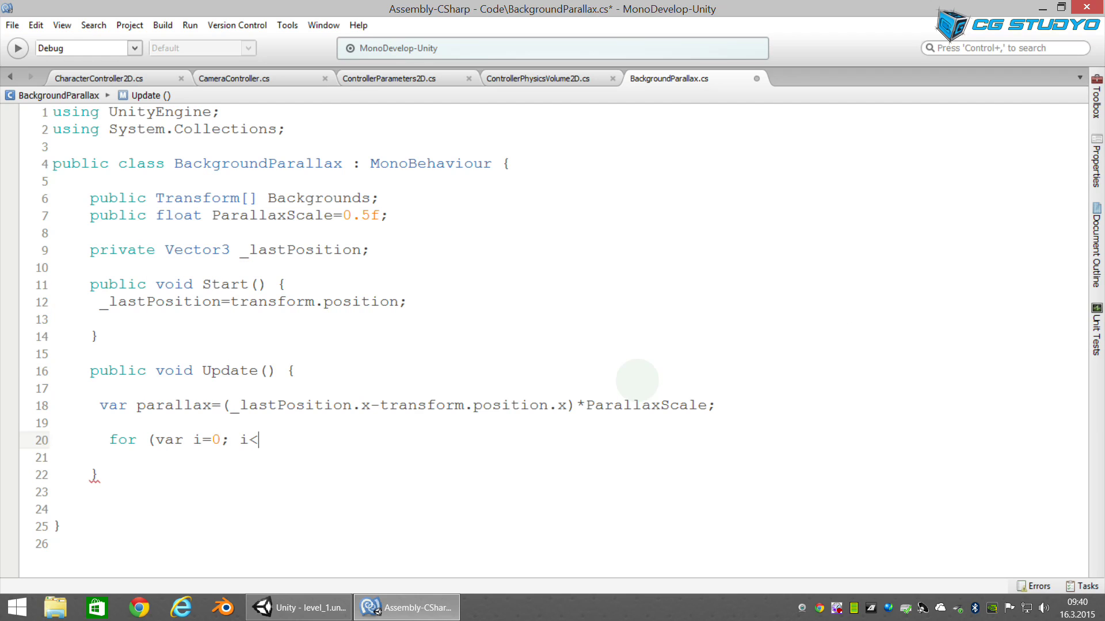
{"action": "type", "text": "Back"}
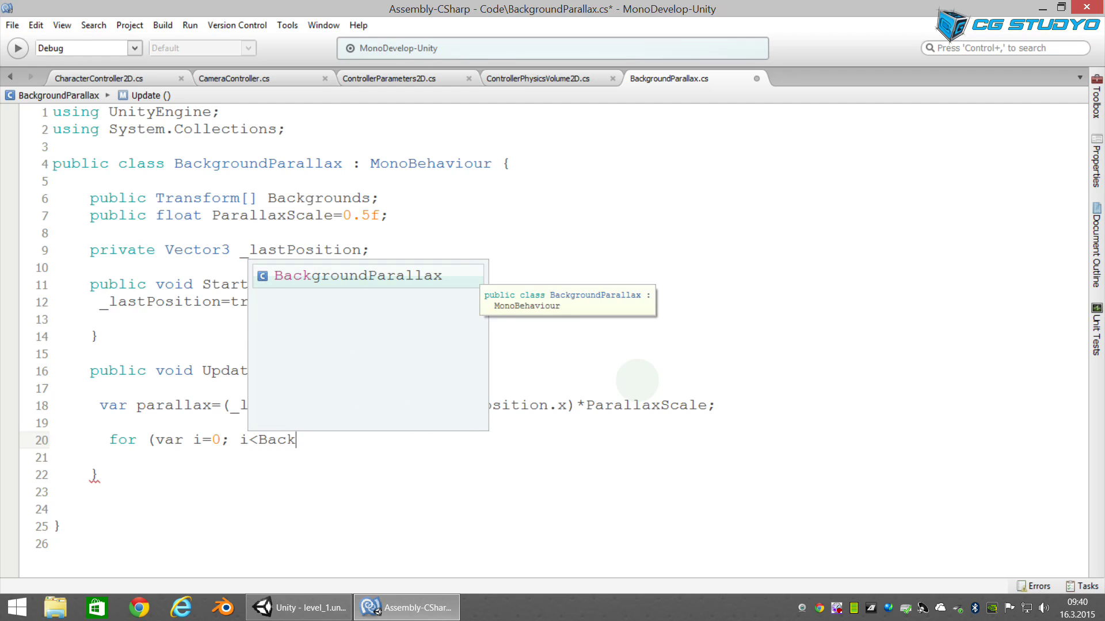
{"action": "key", "text": "Escape"}
{"action": "type", "text": "ground"}
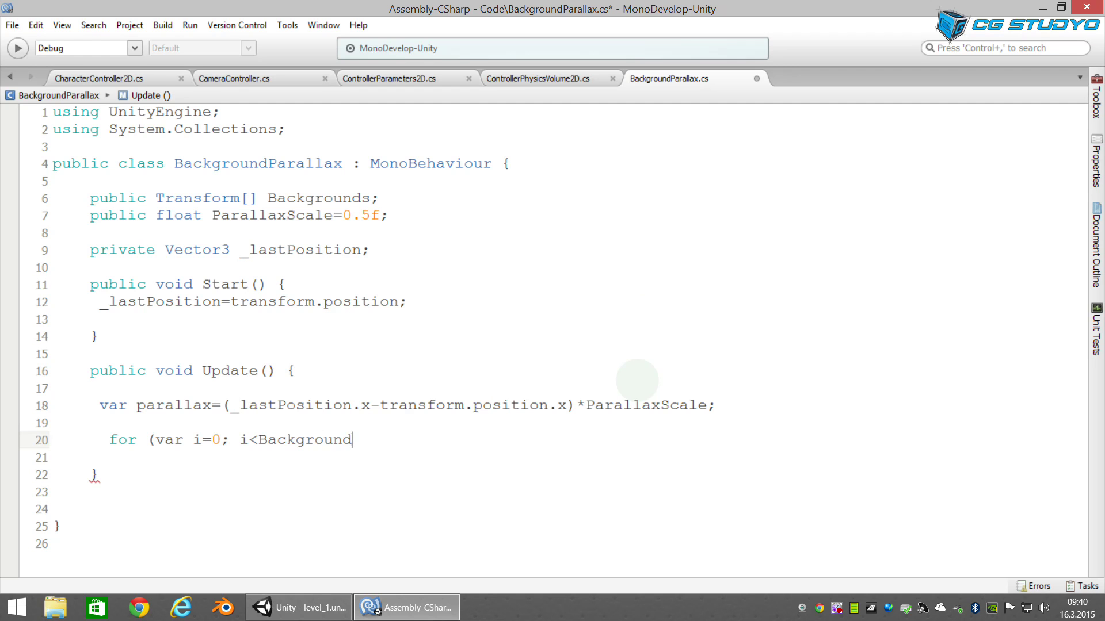
{"action": "type", "text": "s.Length;"}
{"action": "type", "text": " i++) {"}
{"action": "key", "text": "Return"}
{"action": "key", "text": "Return"}
{"action": "key", "text": "Return"}
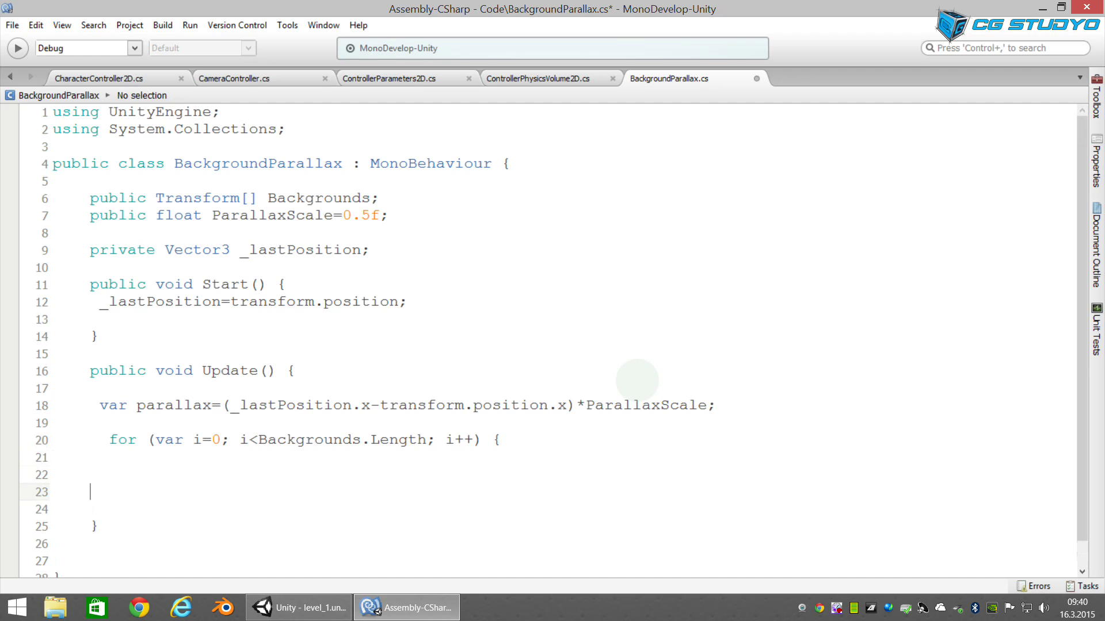
{"action": "type", "text": "}"}
{"action": "key", "text": "Return"}
{"action": "key", "text": "Return"}
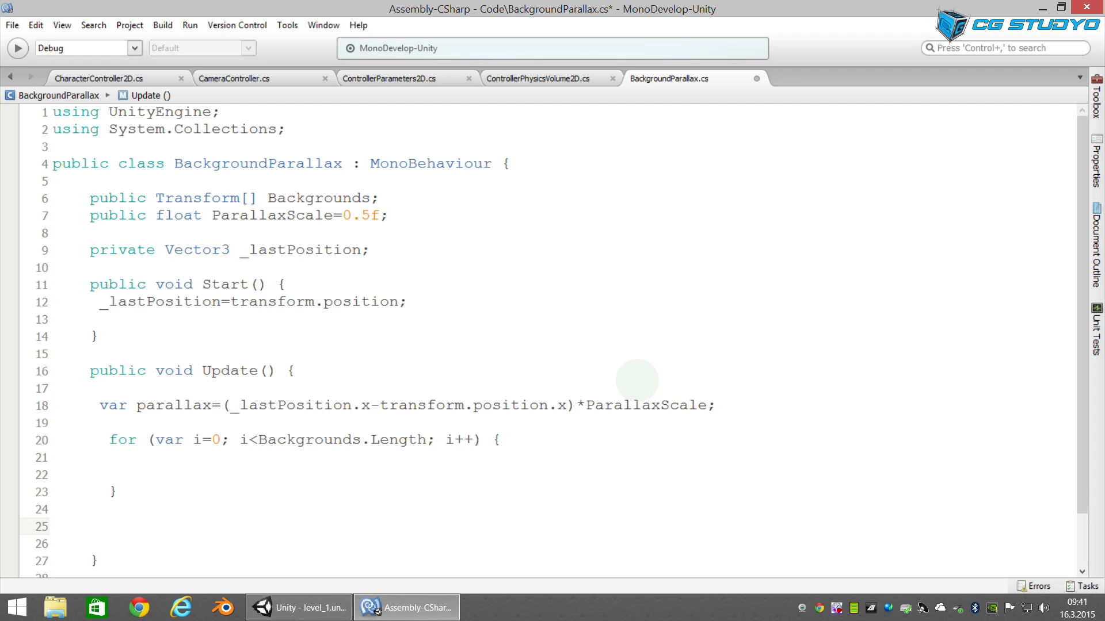
Step: After the loop, store '_lastPosition=transform.position;'
{"action": "type", "text": "_lastPosition"}
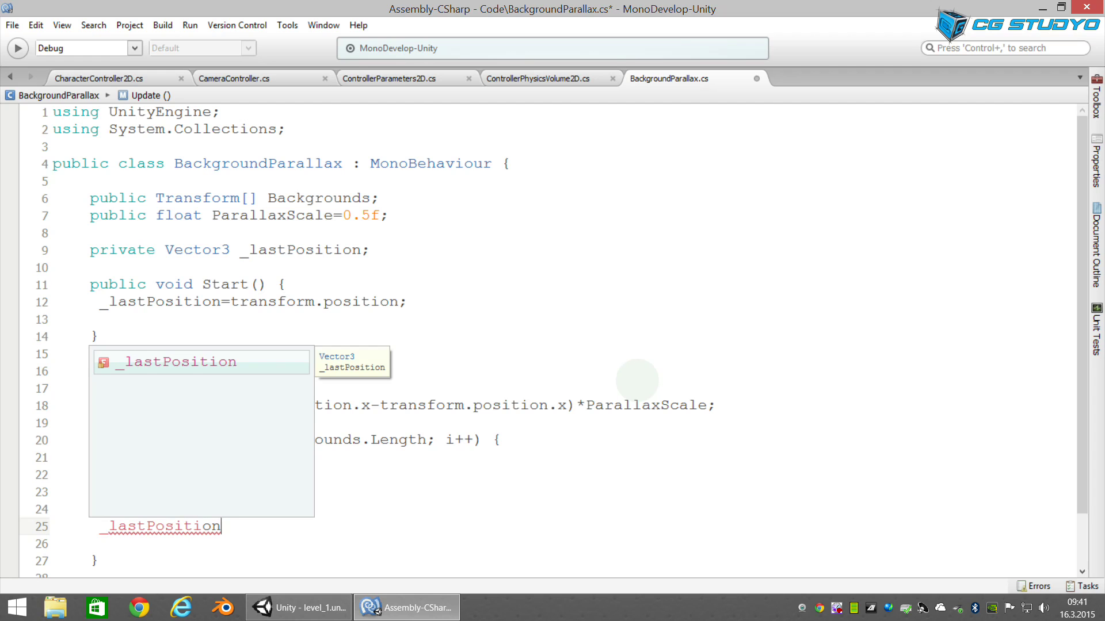
{"action": "type", "text": "=trans"}
{"action": "key", "text": "Return"}
{"action": "type", "text": ".pos"}
{"action": "key", "text": "Return"}
{"action": "type", "text": ";"}
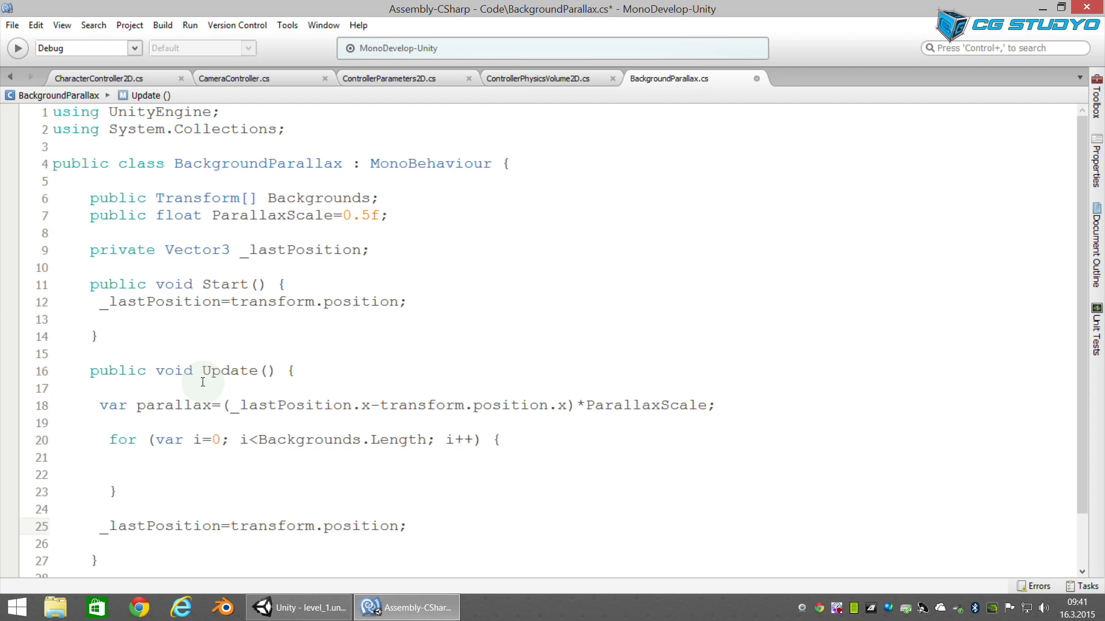
Step: Inside the loop, compute 'var backgroundTargetPosition=Backgrounds[i].position.x + parallax;'
{"action": "key", "text": "Up"}
{"action": "key", "text": "Up"}
{"action": "key", "text": "Up"}
{"action": "key", "text": "Up"}
{"action": "key", "text": "Tab"}
{"action": "key", "text": "Tab"}
{"action": "key", "text": "BackSpace"}
{"action": "type", "text": "var"}
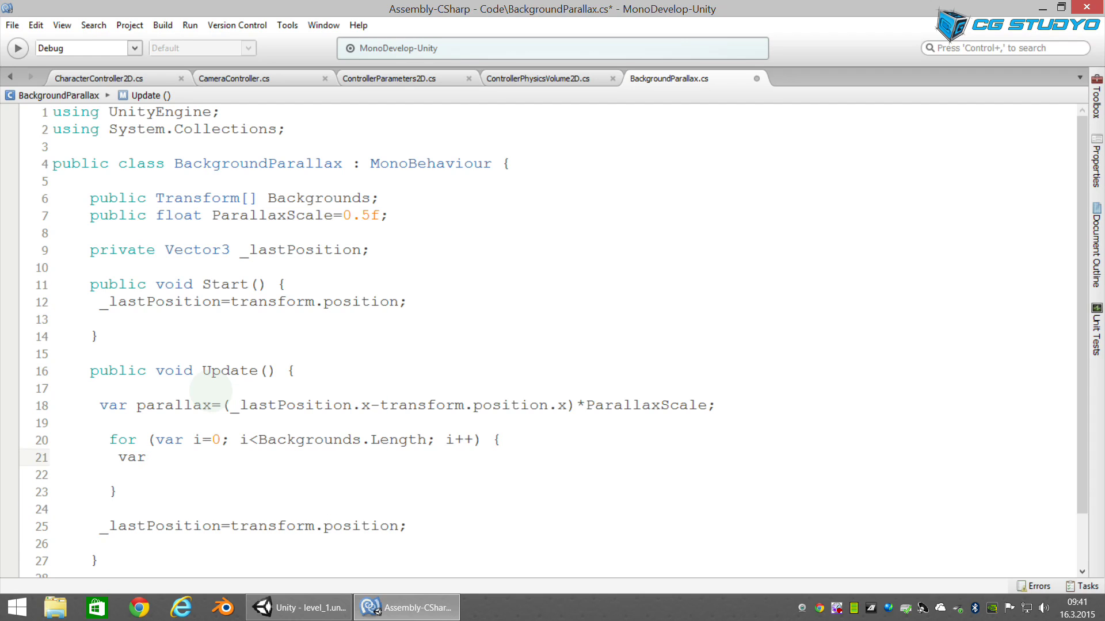
{"action": "type", "text": " back"}
{"action": "type", "text": "groundTarget"}
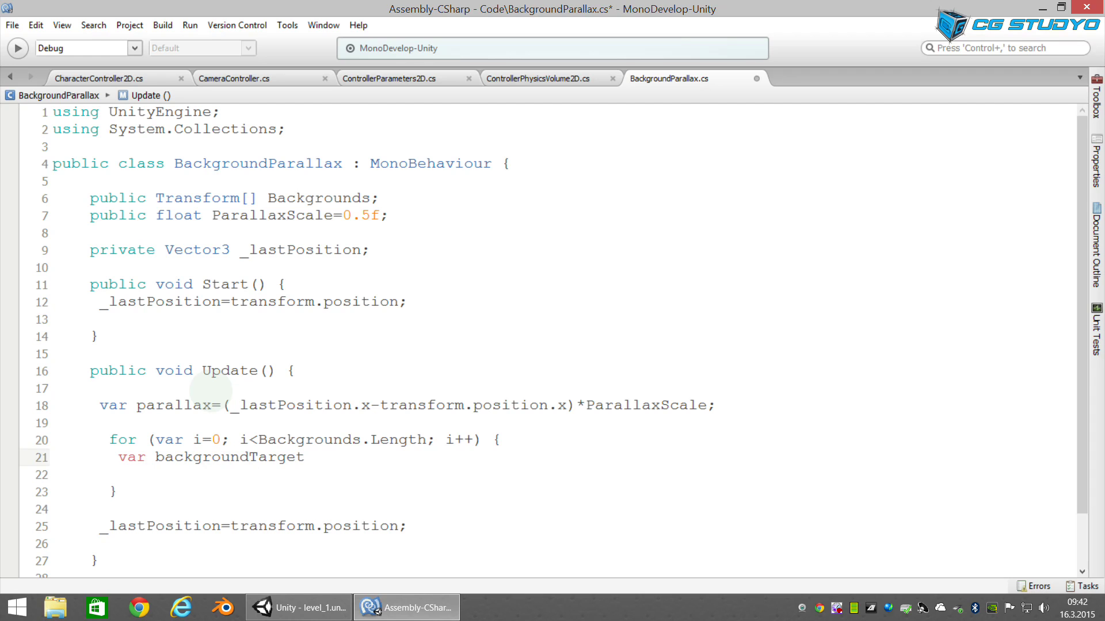
{"action": "type", "text": "Position="}
{"action": "type", "text": "Back"}
{"action": "key", "text": "Return"}
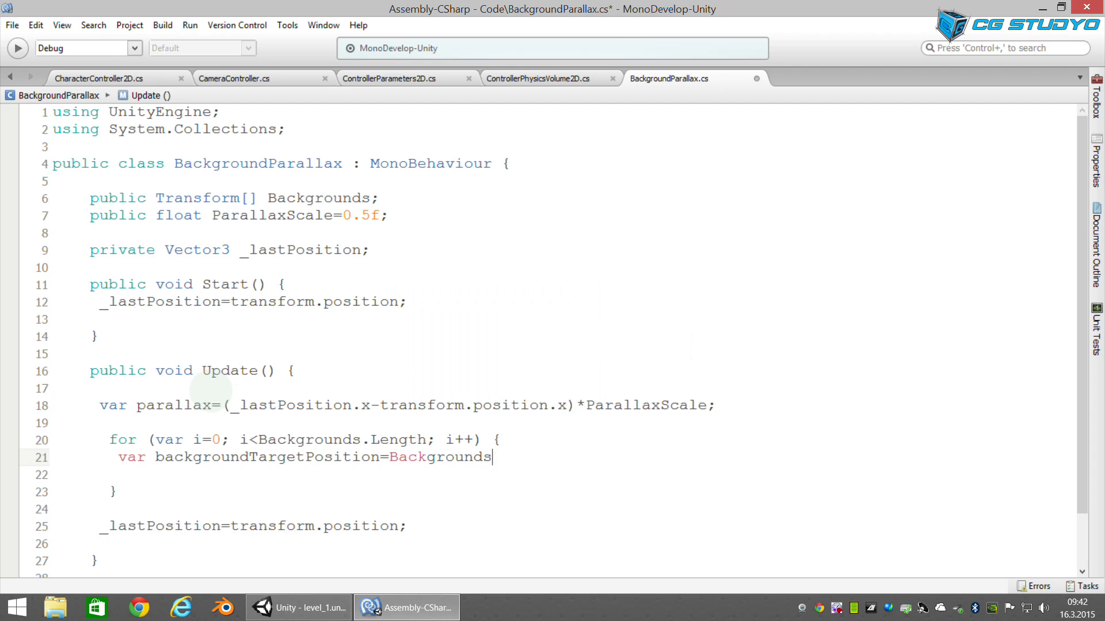
{"action": "type", "text": "[i]"}
{"action": "type", "text": ".pos"}
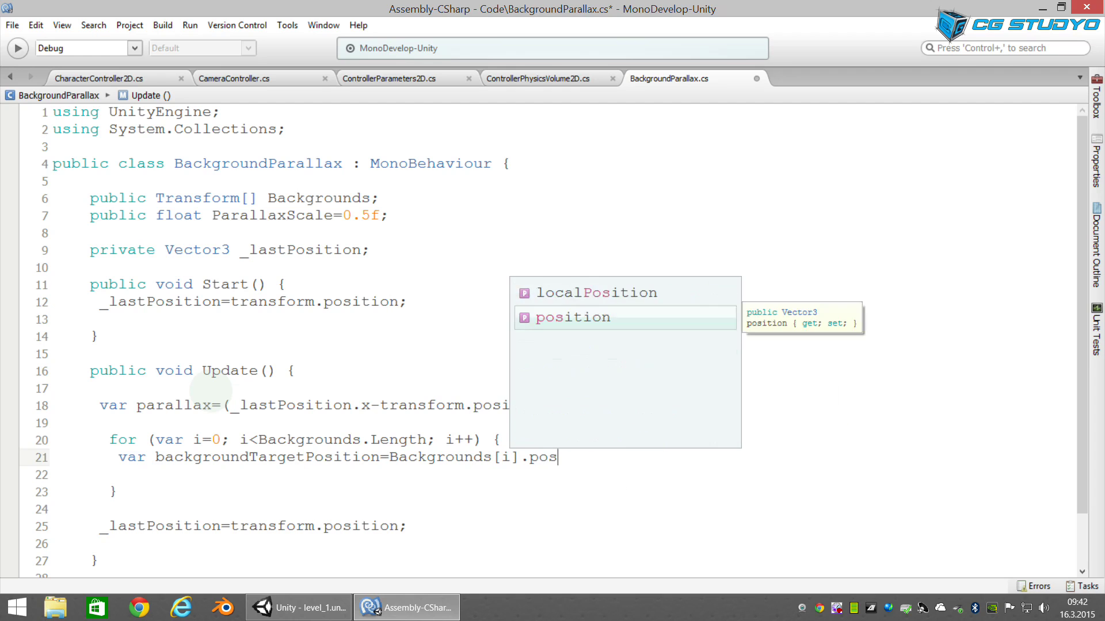
{"action": "key", "text": "Return"}
{"action": "type", "text": ".x"}
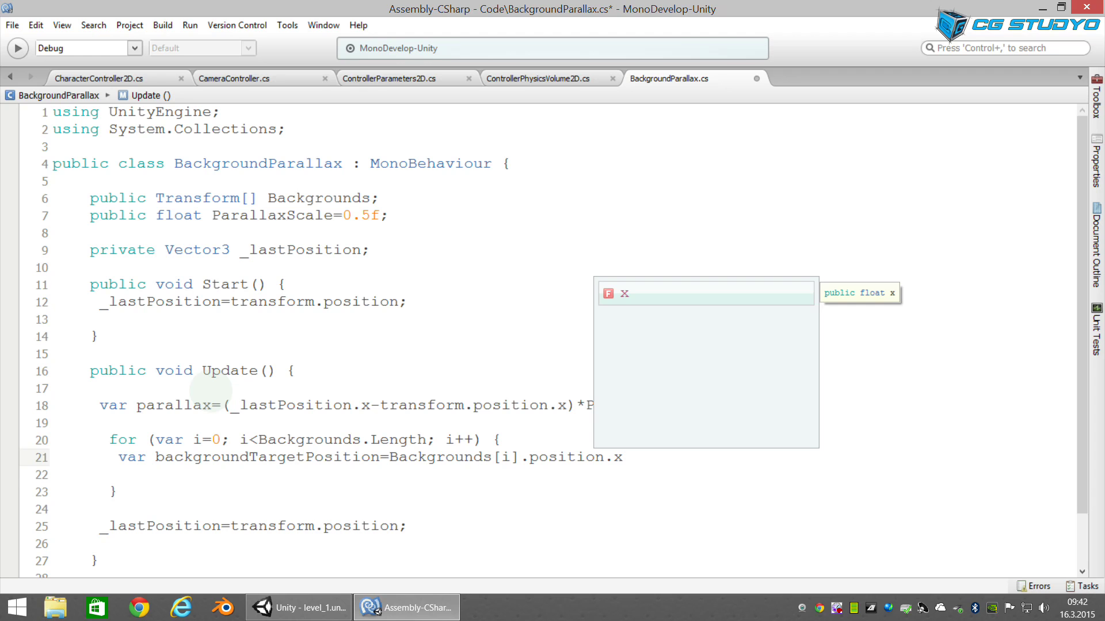
{"action": "type", "text": "+"}
{"action": "key", "text": "BackSpace"}
{"action": "type", "text": "+ parallax"}
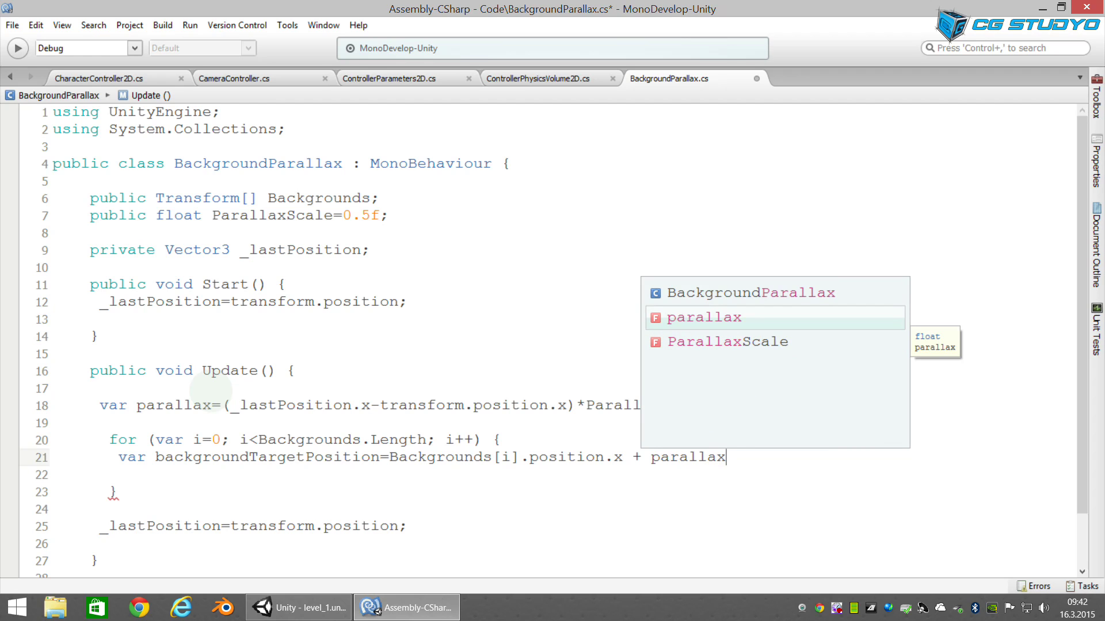
{"action": "type", "text": ";"}
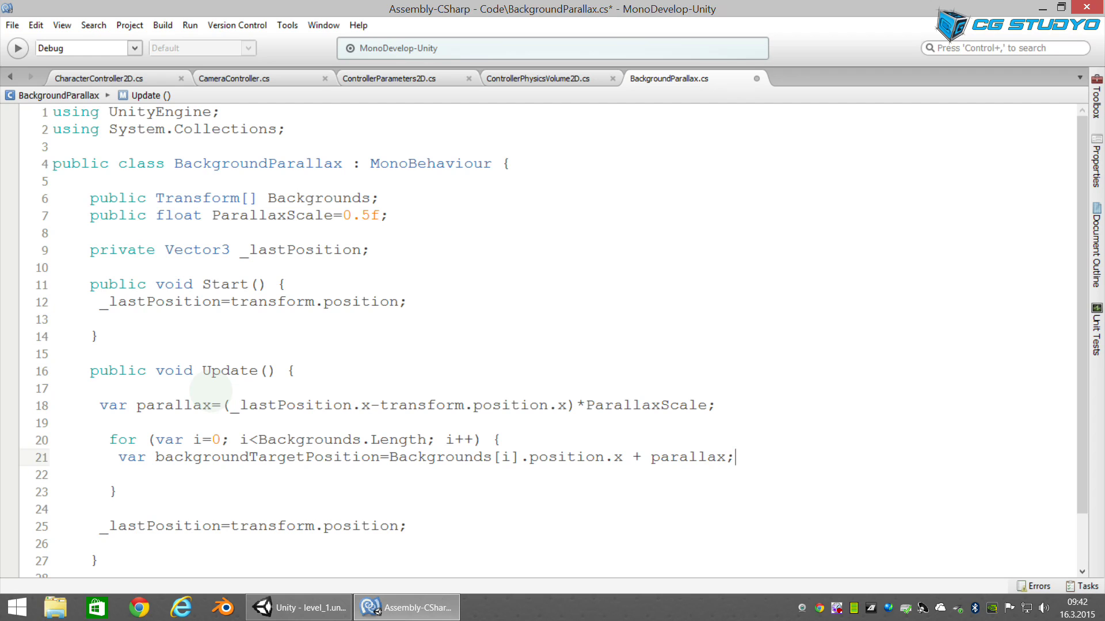
Step: Start a loop line assigning 'Backgrounds[i].position=Vector3.Lerp('
{"action": "key", "text": "Return"}
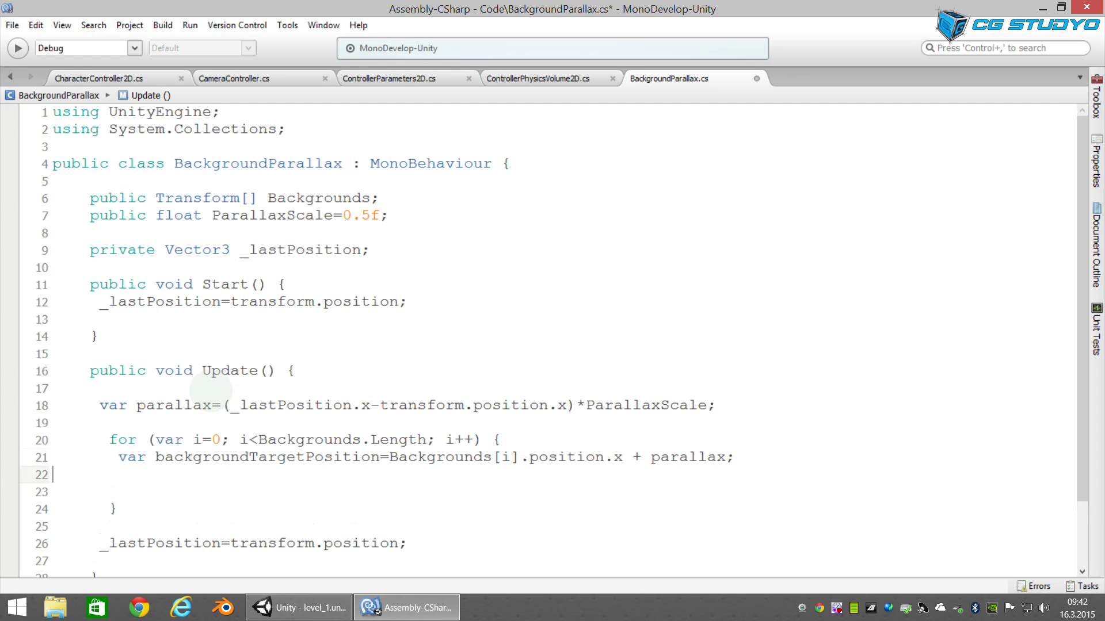
{"action": "type", "text": "Back"}
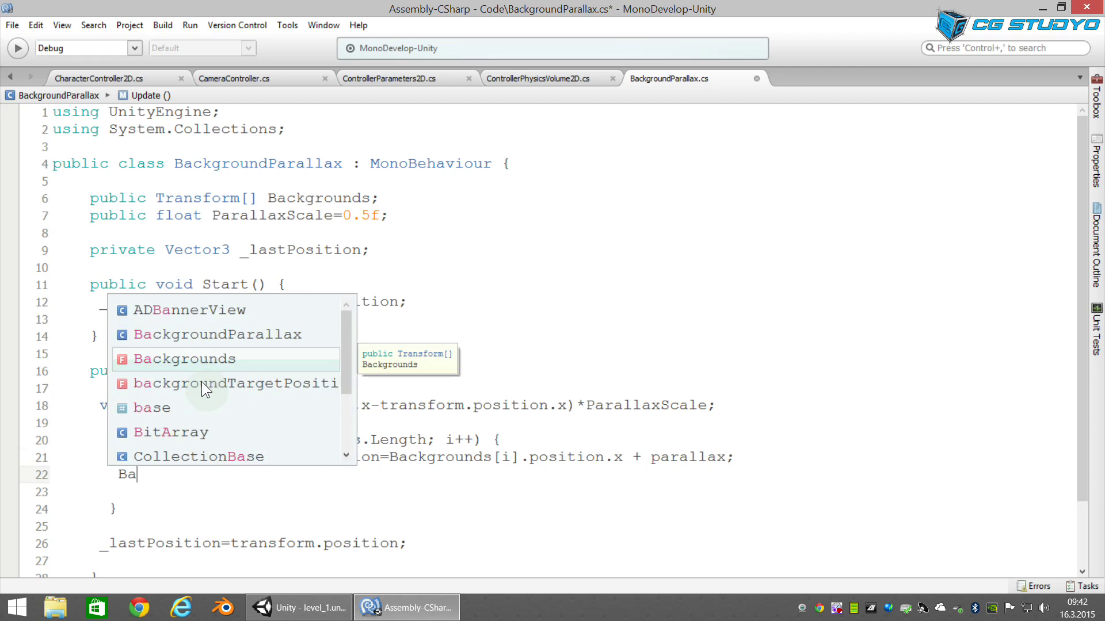
{"action": "key", "text": "Return"}
{"action": "type", "text": "[i].pos"}
{"action": "key", "text": "Return"}
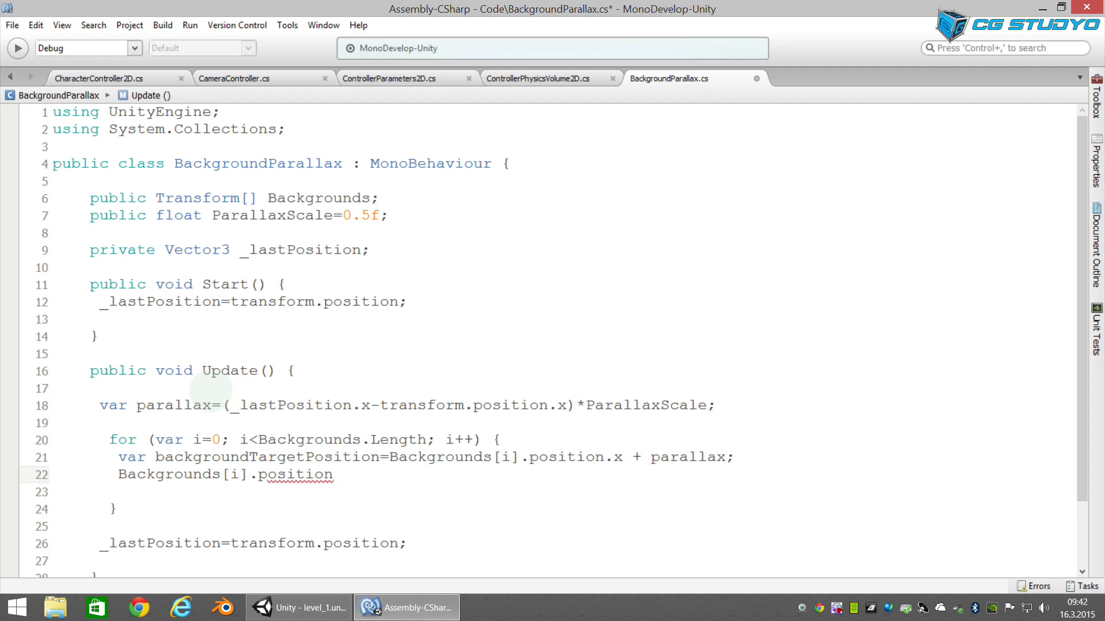
{"action": "type", "text": "="}
{"action": "type", "text": "Vector"}
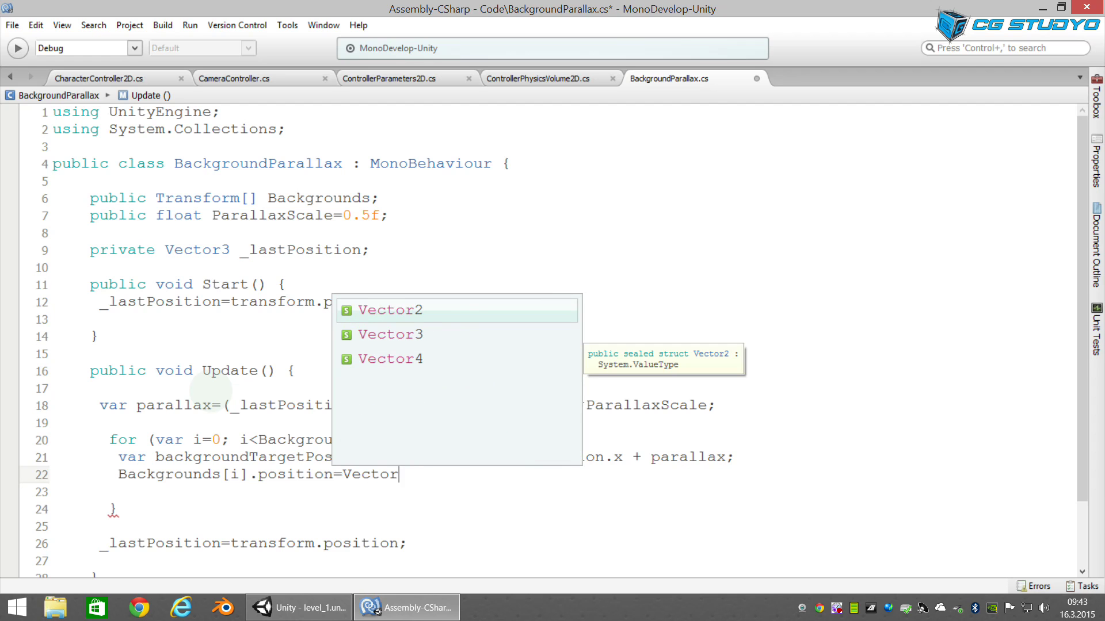
{"action": "type", "text": "3.Lerp"}
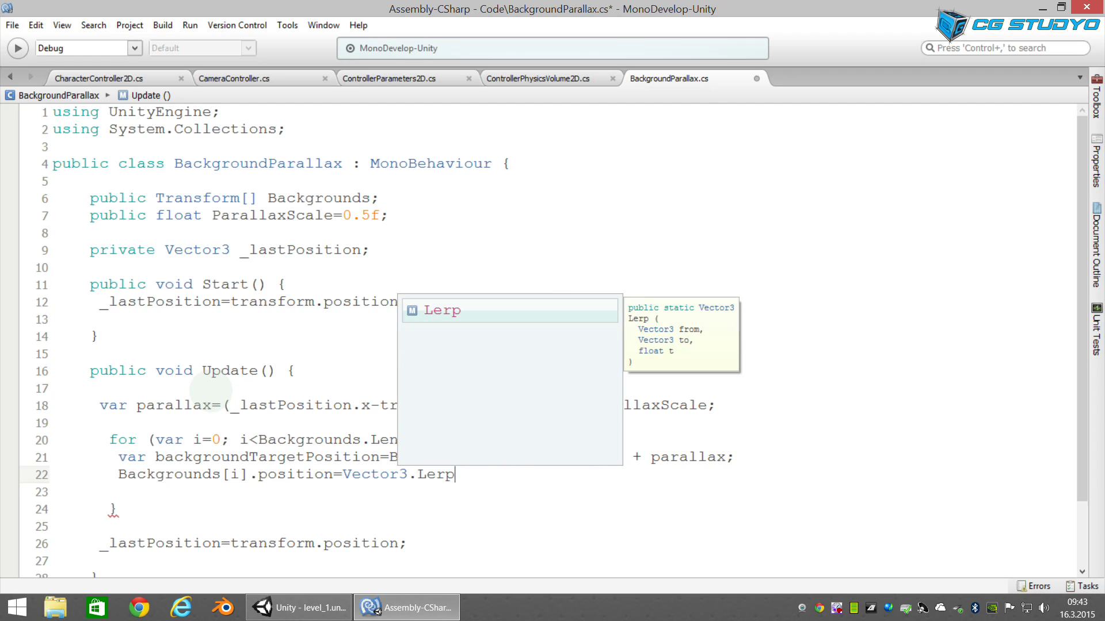
{"action": "key", "text": "Return"}
{"action": "type", "text": "("}
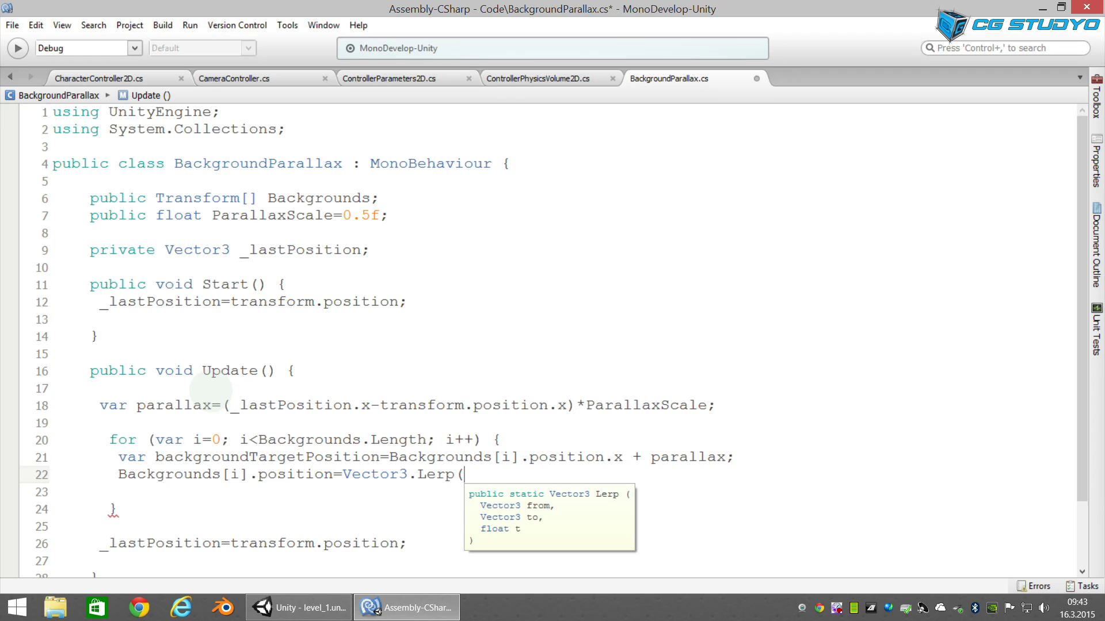
Step: Pass Backgrounds[i].position as the first Lerp argument and begin 'new Vector3(' below it
{"action": "type", "text": "Back"}
{"action": "key", "text": "Return"}
{"action": "type", "text": "["}
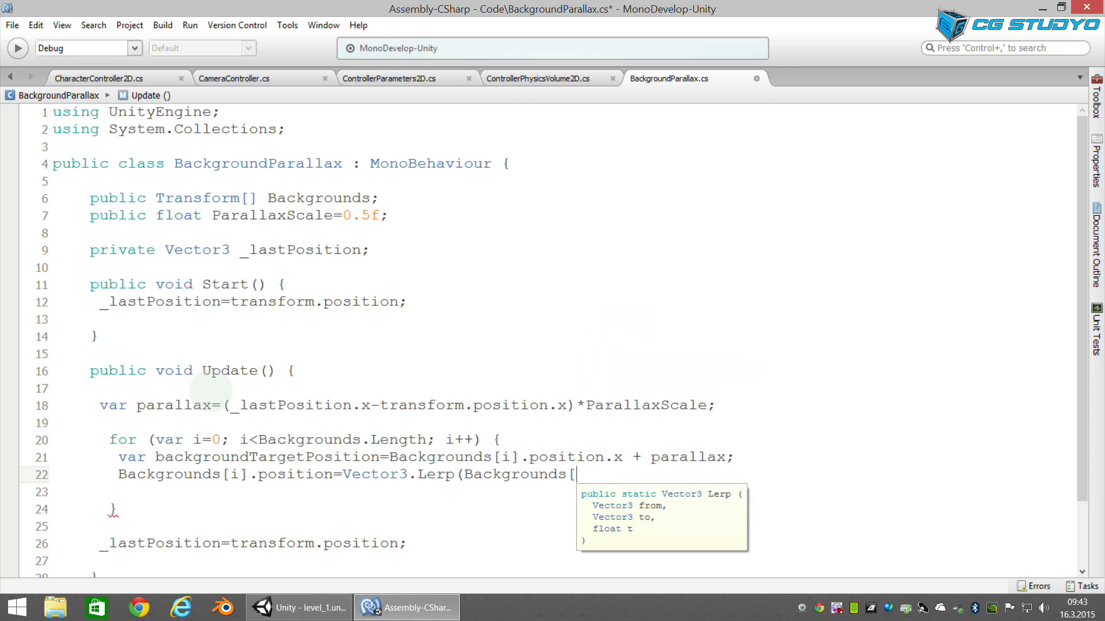
{"action": "type", "text": "i].pos"}
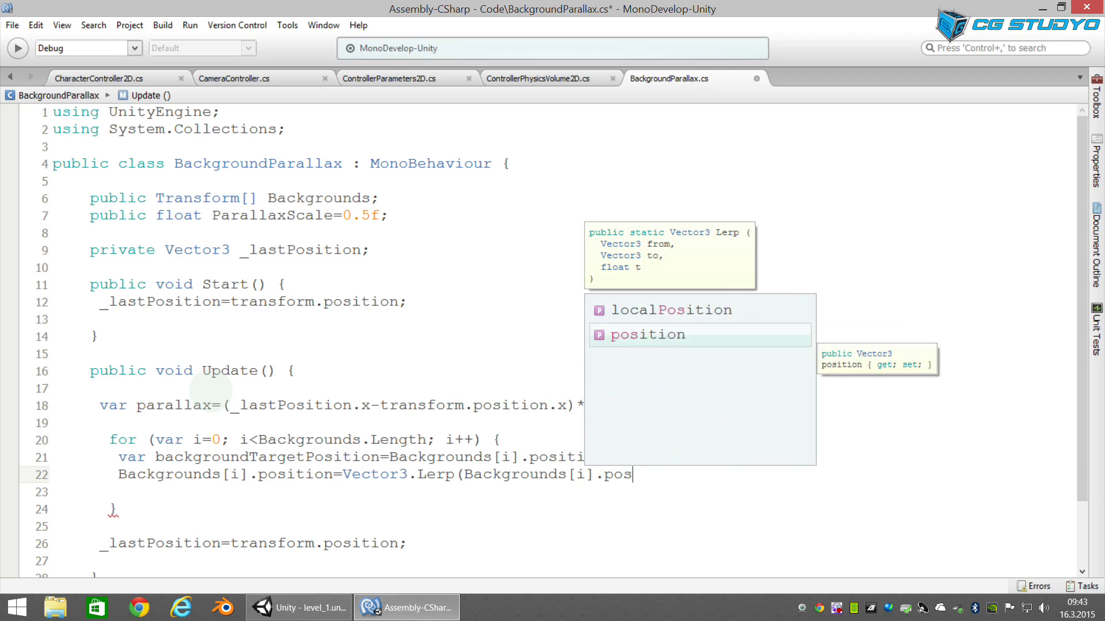
{"action": "key", "text": "Return"}
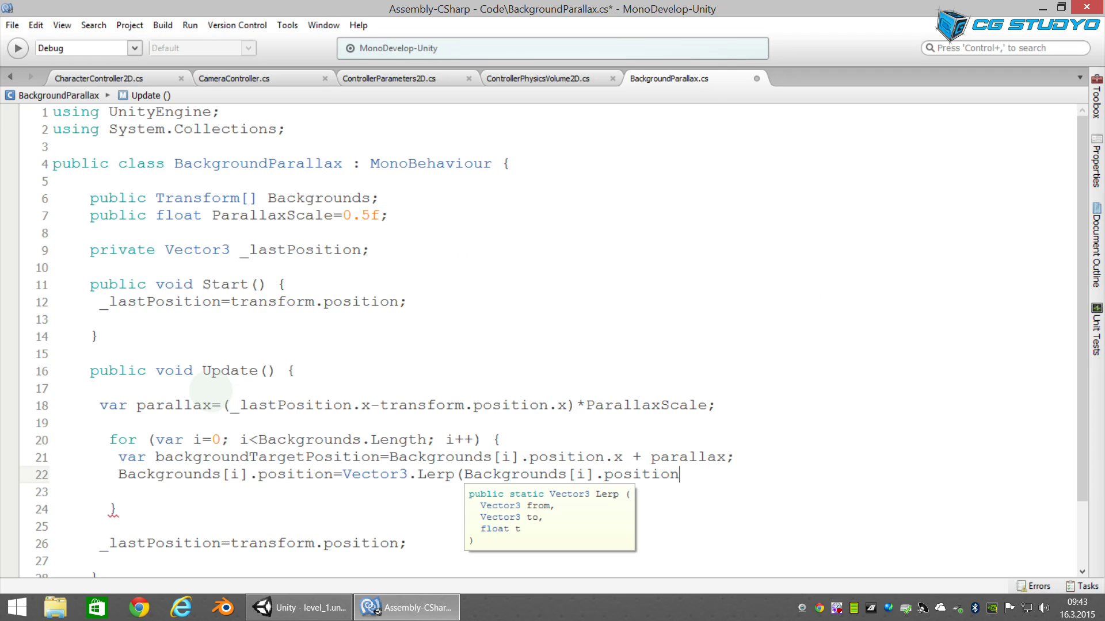
{"action": "type", "text": ","}
{"action": "key", "text": "Return"}
{"action": "key", "text": "Tab"}
{"action": "key", "text": "Tab"}
{"action": "key", "text": "Tab"}
{"action": "key", "text": "Tab"}
{"action": "key", "text": "Tab"}
{"action": "key", "text": "Tab"}
{"action": "key", "text": "Tab"}
{"action": "key", "text": "Tab"}
{"action": "key", "text": "Tab"}
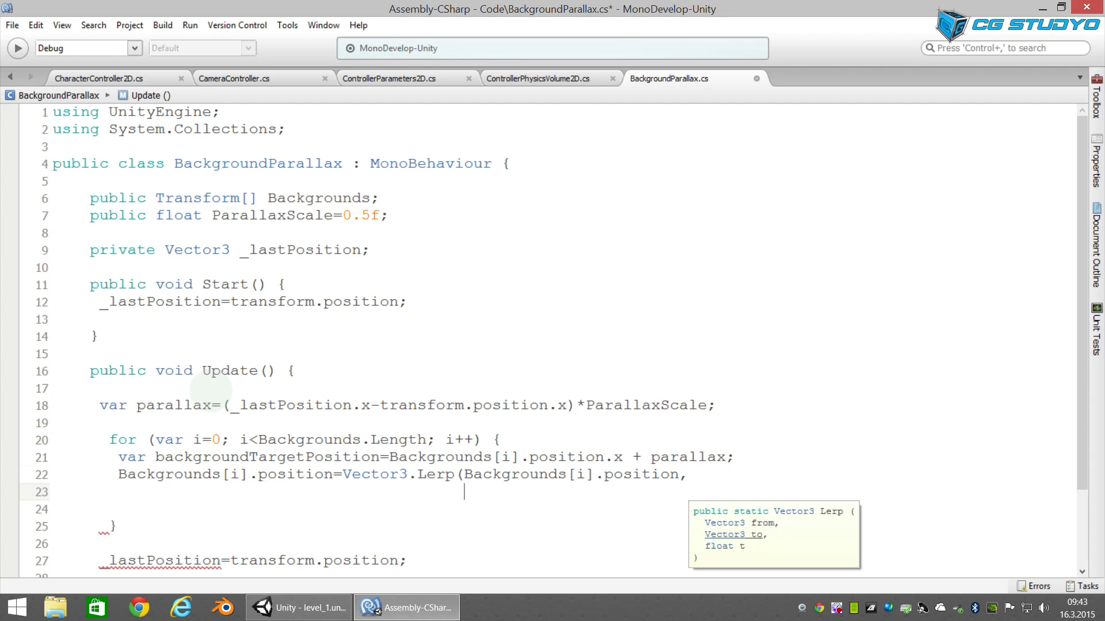
{"action": "type", "text": "new Vector3("}
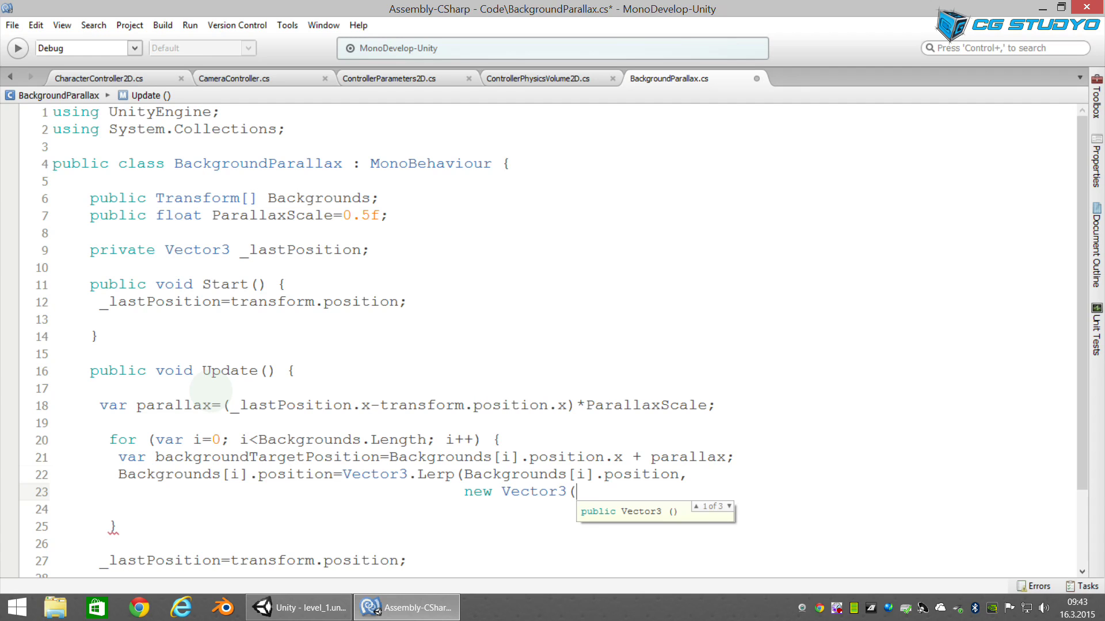
Step: Copy backgroundTargetPosition and paste it as the first argument of the new Vector3
{"action": "mouse_move", "coordinate": [156, 457]}
{"action": "left_mouse_down"}
{"action": "mouse_move", "coordinate": [361, 472]}
{"action": "mouse_move", "coordinate": [371, 458]}
{"action": "left_mouse_up"}
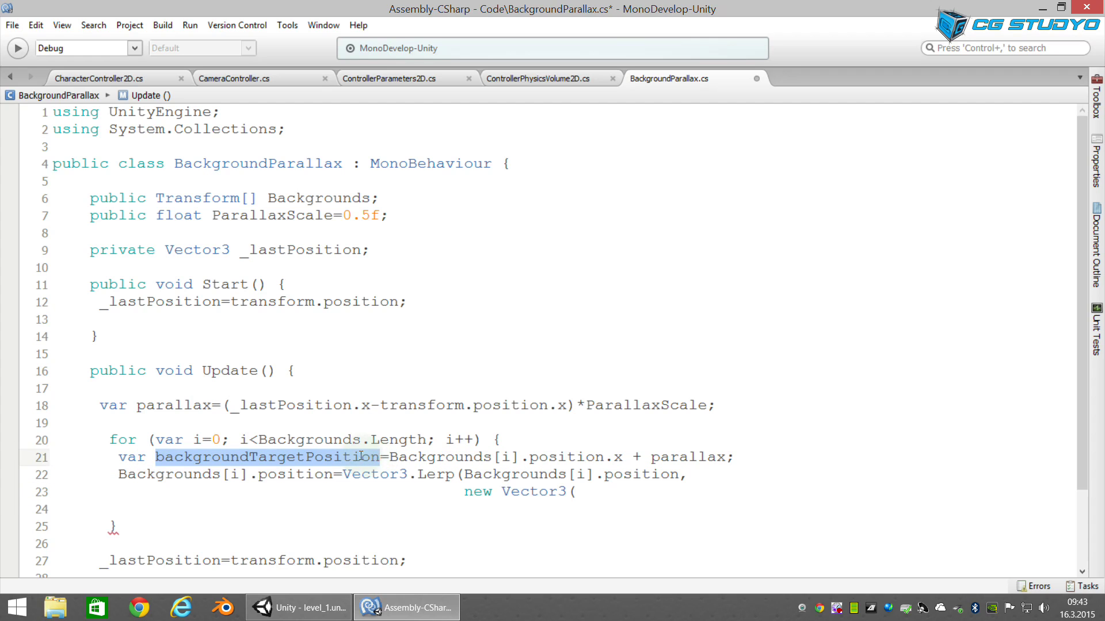
{"action": "right_click", "coordinate": [361, 460]}
{"action": "left_click", "coordinate": [354, 432]}
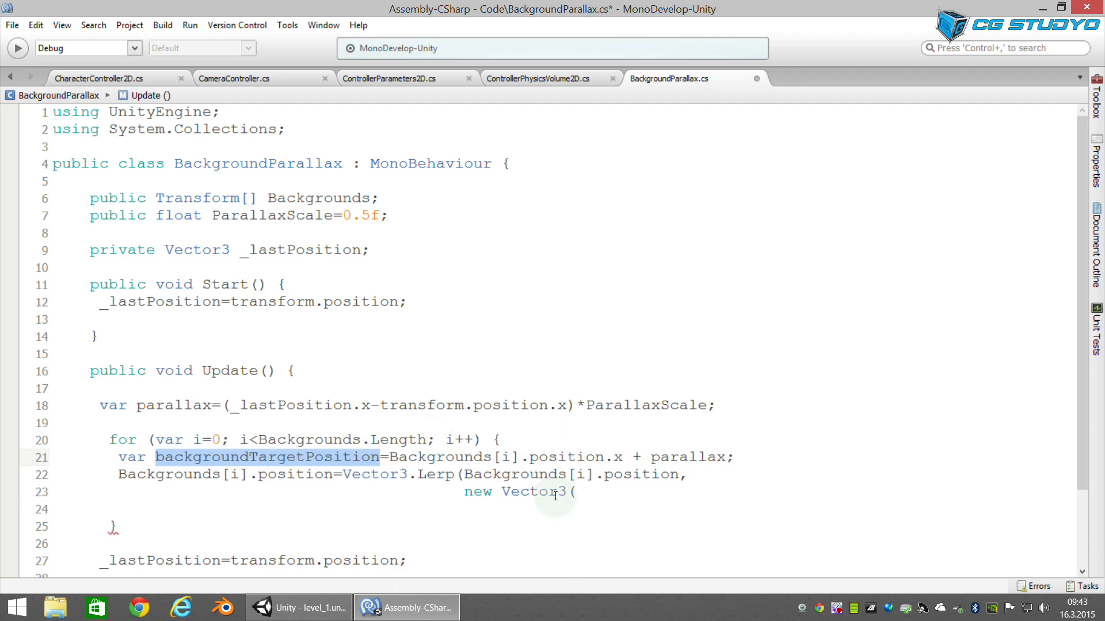
{"action": "right_click", "coordinate": [586, 490]}
{"action": "left_click", "coordinate": [627, 450]}
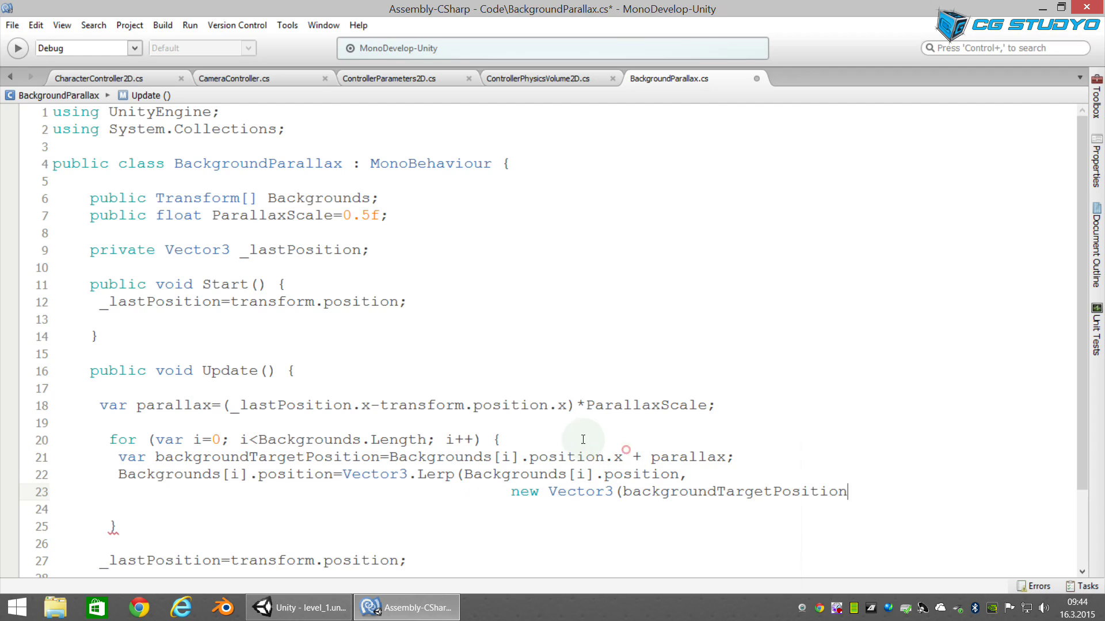
{"action": "key", "text": "Left"}
{"action": "key", "text": "Right"}
{"action": "key", "text": "BackSpace"}
{"action": "key", "text": "BackSpace"}
{"action": "key", "text": "BackSpace"}
{"action": "key", "text": "BackSpace"}
{"action": "key", "text": "BackSpace"}
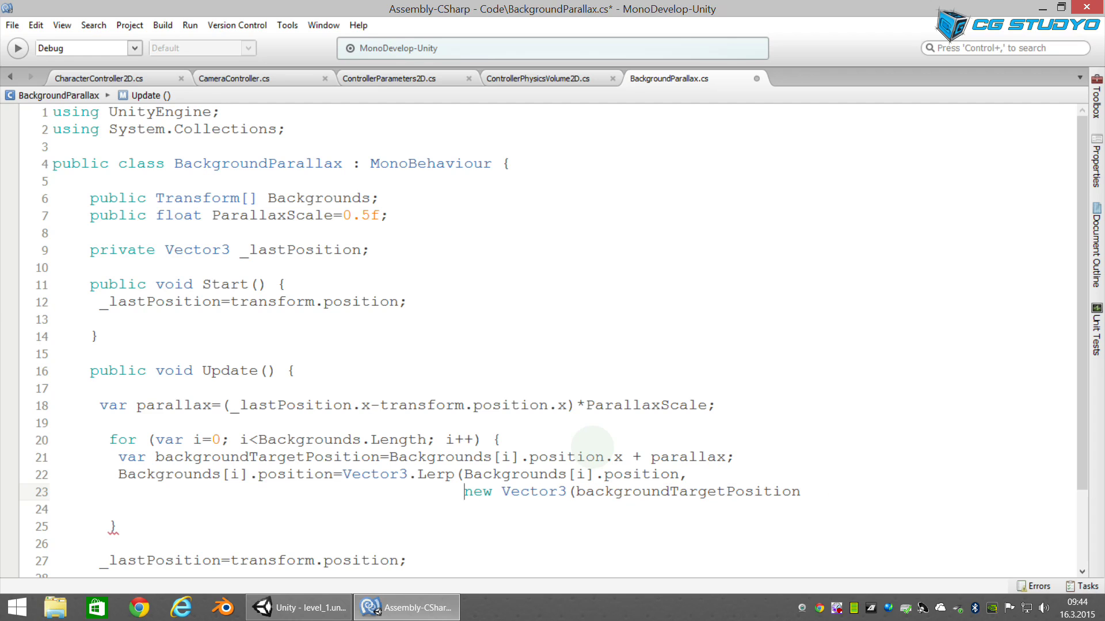
Step: Add Backgrounds[i].position.y and Backgrounds[i].position.z as the Vector3's remaining arguments
{"action": "key", "text": "End"}
{"action": "type", "text": ","}
{"action": "key", "text": "Return"}
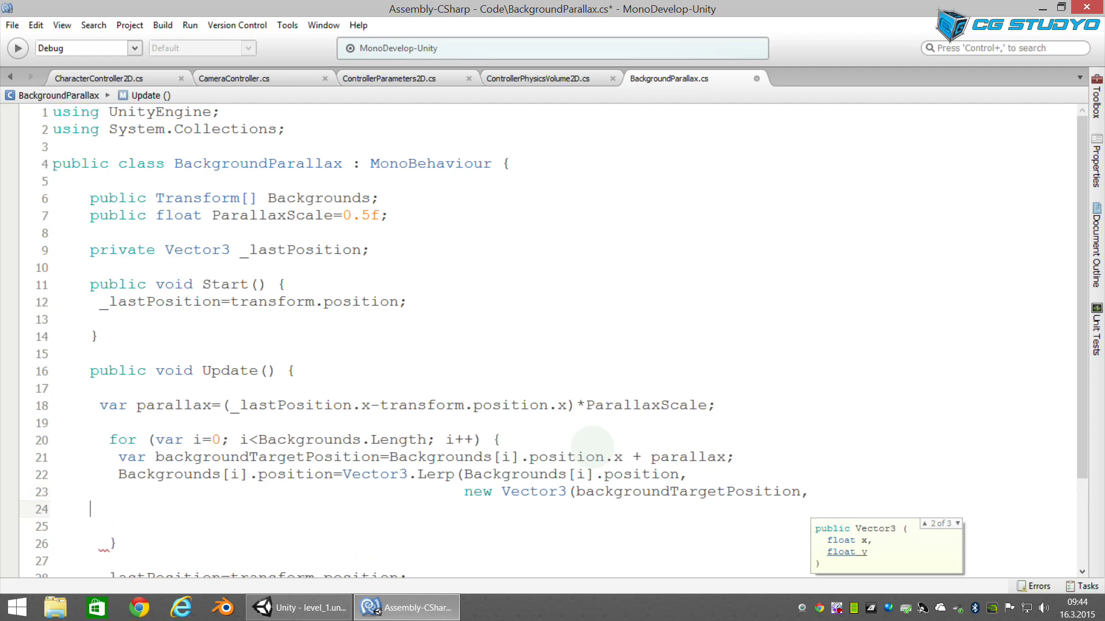
{"action": "key", "text": "Tab"}
{"action": "key", "text": "Tab"}
{"action": "key", "text": "Tab"}
{"action": "key", "text": "Tab"}
{"action": "key", "text": "Tab"}
{"action": "key", "text": "Tab"}
{"action": "key", "text": "Tab"}
{"action": "key", "text": "Tab"}
{"action": "type", "text": "Ba"}
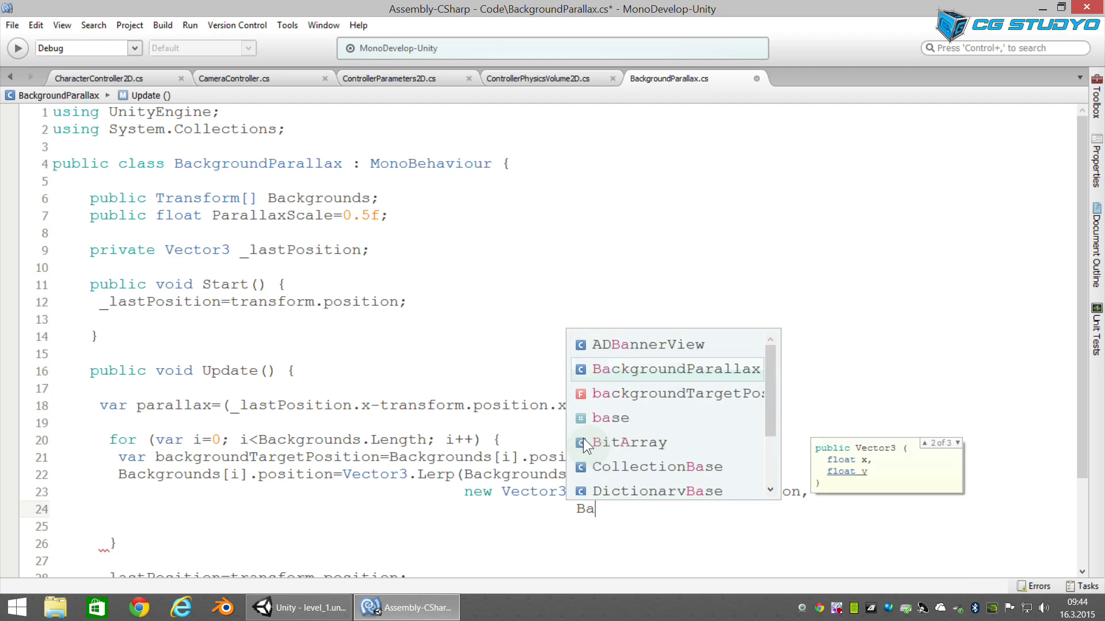
{"action": "type", "text": "ck"}
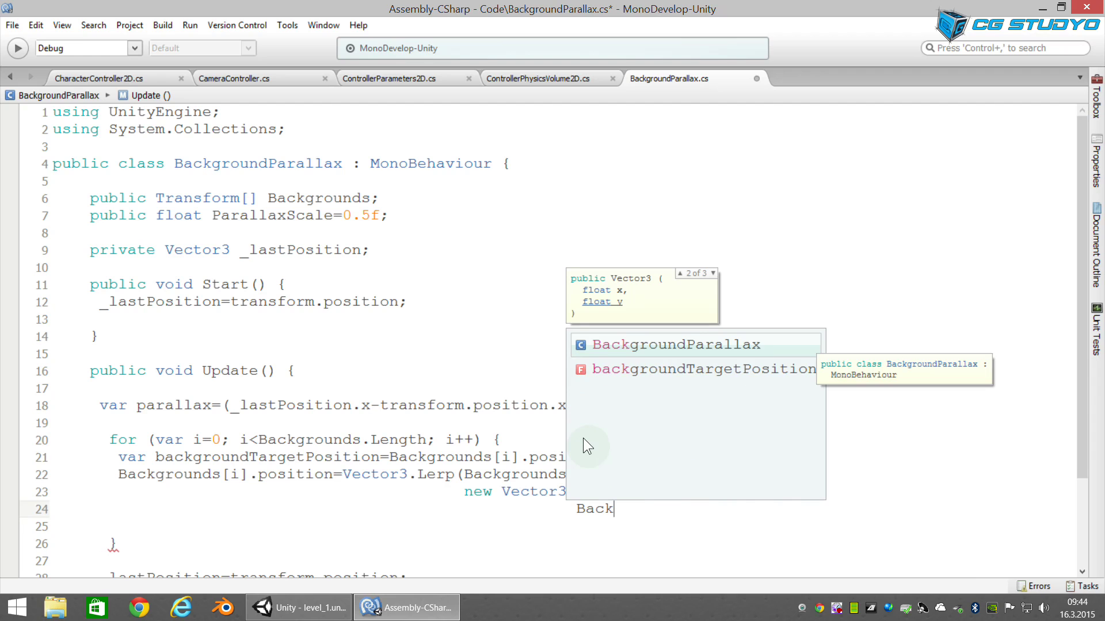
{"action": "key", "text": "Escape"}
{"action": "type", "text": "grounds[i].po"}
{"action": "key", "text": "Return"}
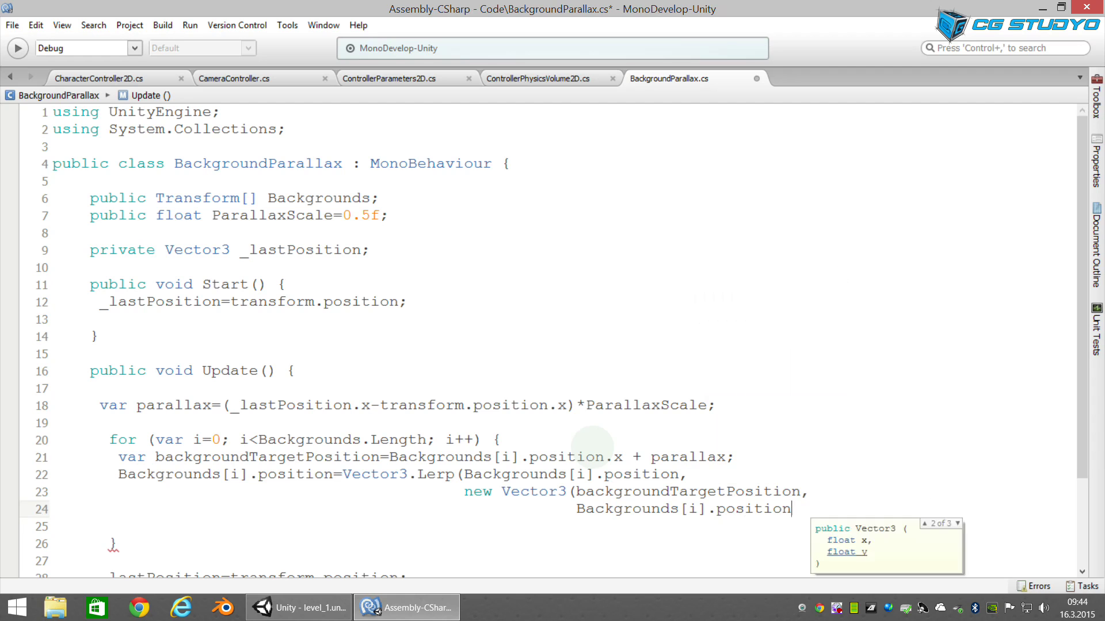
{"action": "type", "text": ".y"}
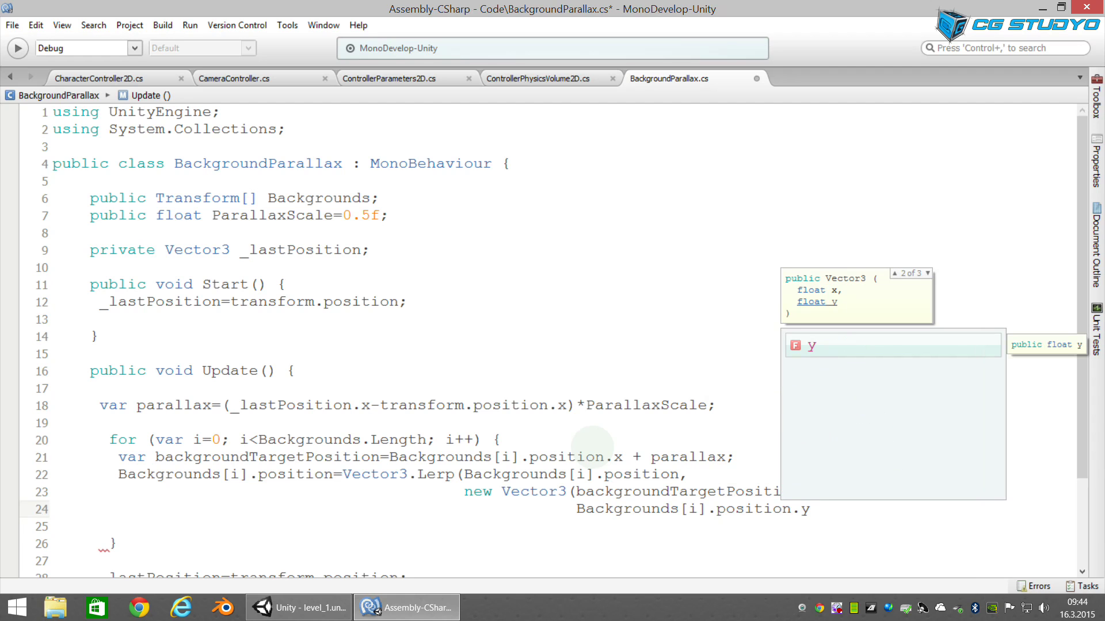
{"action": "type", "text": ","}
{"action": "key", "text": "Return"}
{"action": "key", "text": "Tab"}
{"action": "key", "text": "Tab"}
{"action": "key", "text": "Tab"}
{"action": "key", "text": "Tab"}
{"action": "key", "text": "Tab"}
{"action": "key", "text": "Tab"}
{"action": "key", "text": "Tab"}
{"action": "key", "text": "Tab"}
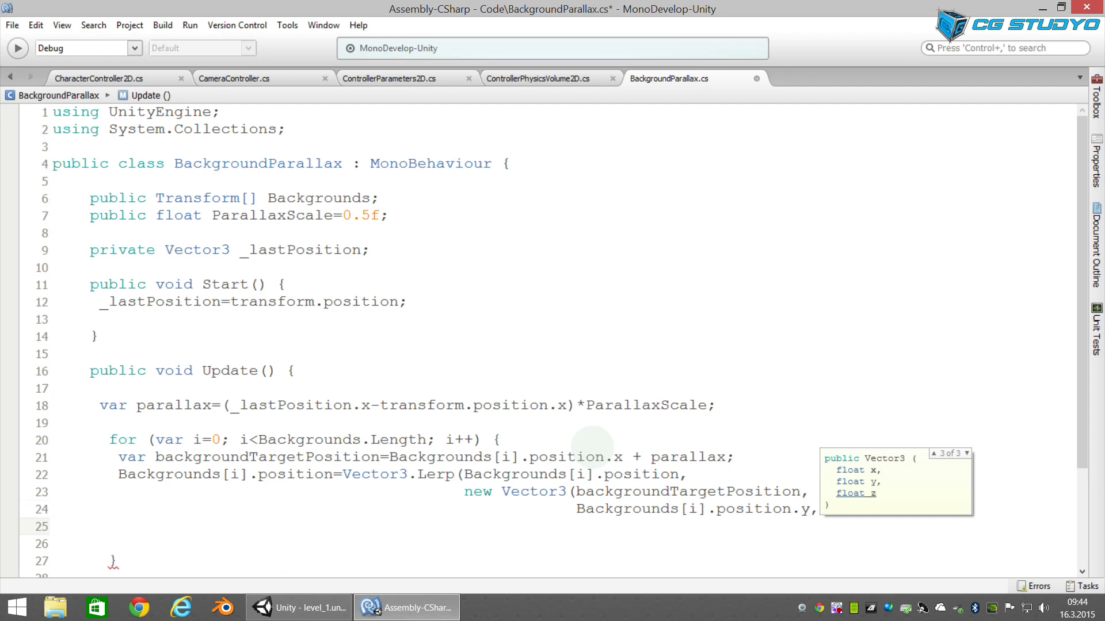
{"action": "type", "text": "Backgroun"}
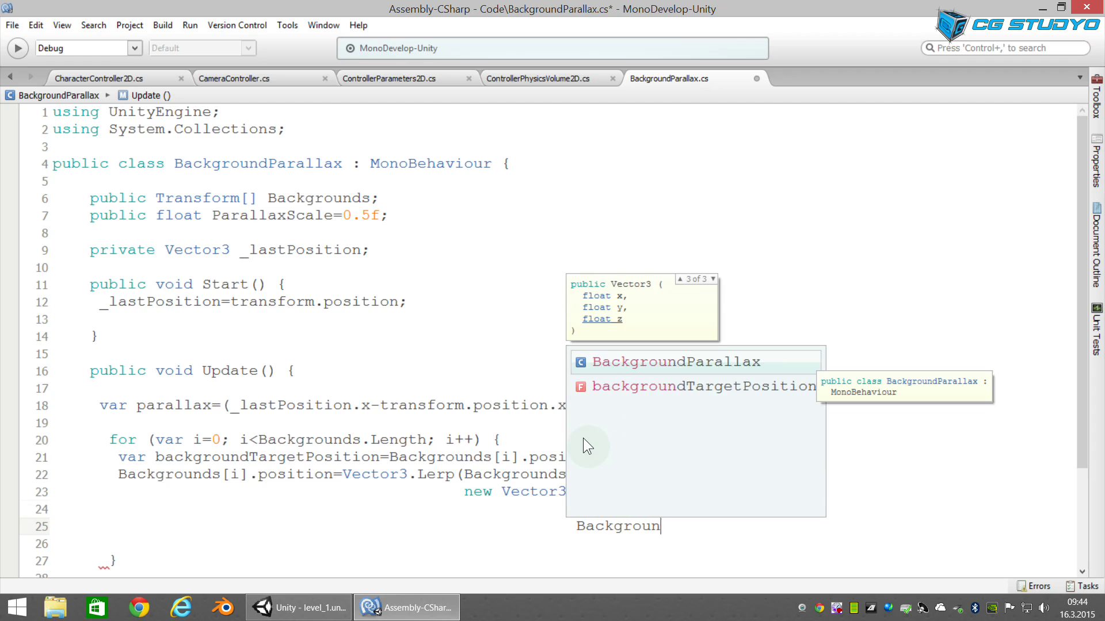
{"action": "type", "text": "ds[i].p"}
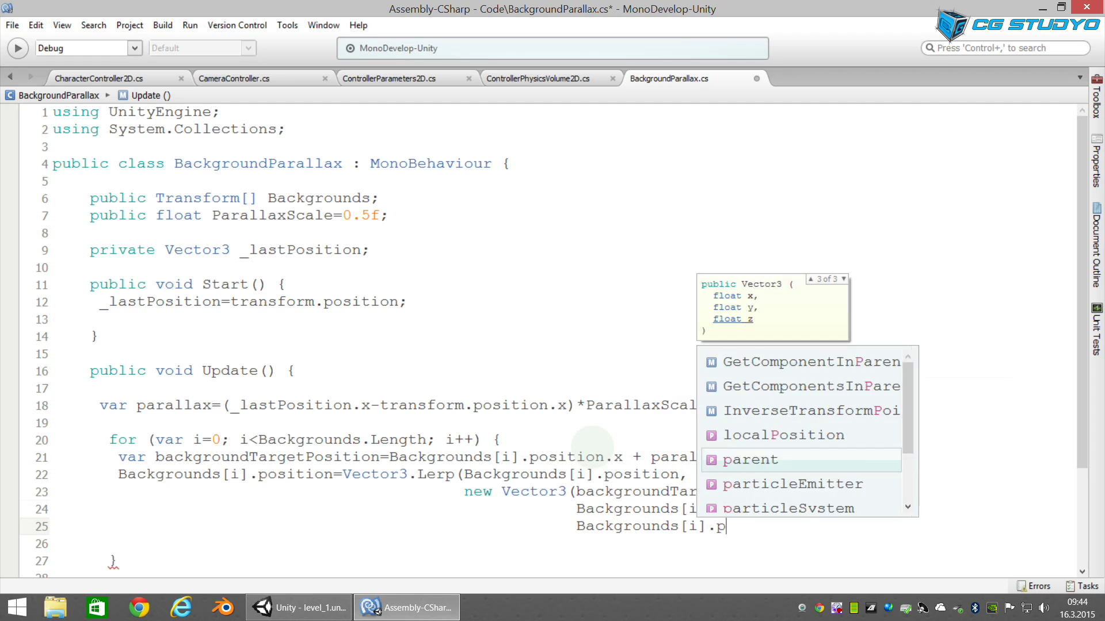
{"action": "key", "text": "Return"}
{"action": "type", "text": ".z)"}
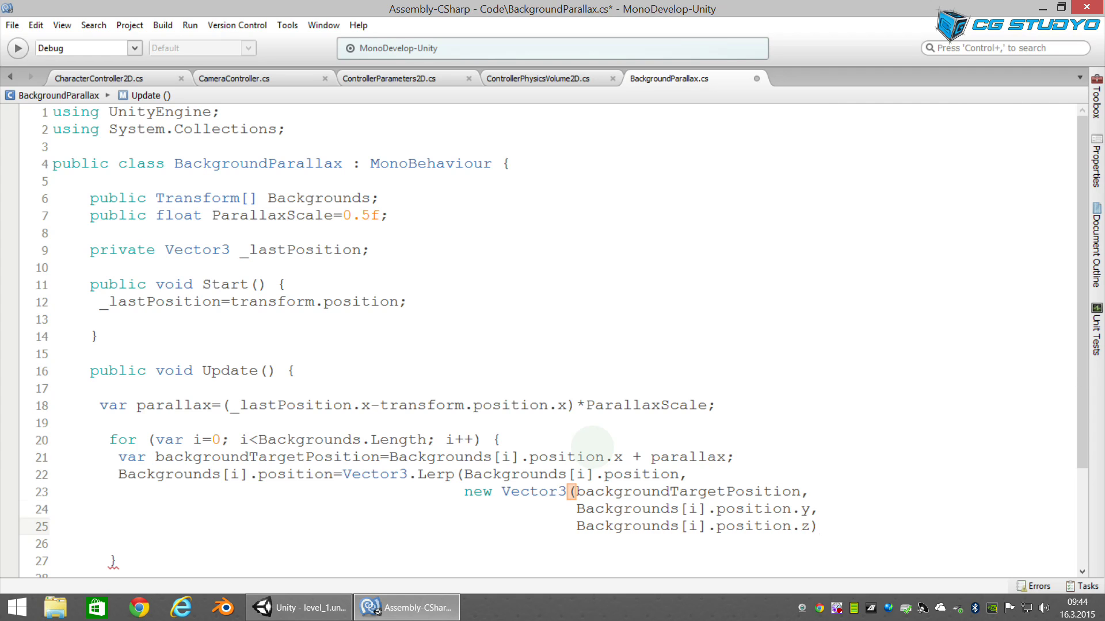
Step: Add Smoothing*Time.deltaTime as the Lerp's third argument and close the call
{"action": "left_click", "coordinate": [464, 474]}
{"action": "left_click_drag", "start_coordinate": [464, 474], "coordinate": [679, 475]}
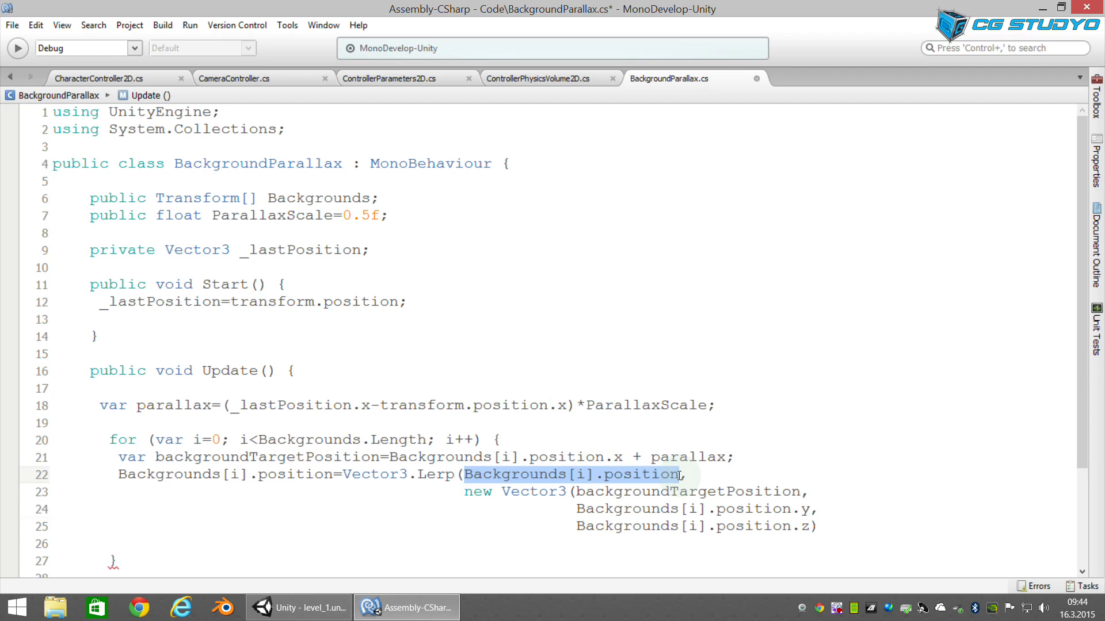
{"action": "mouse_move", "coordinate": [464, 493]}
{"action": "left_mouse_down"}
{"action": "mouse_move", "coordinate": [558, 511]}
{"action": "mouse_move", "coordinate": [816, 516]}
{"action": "left_mouse_up"}
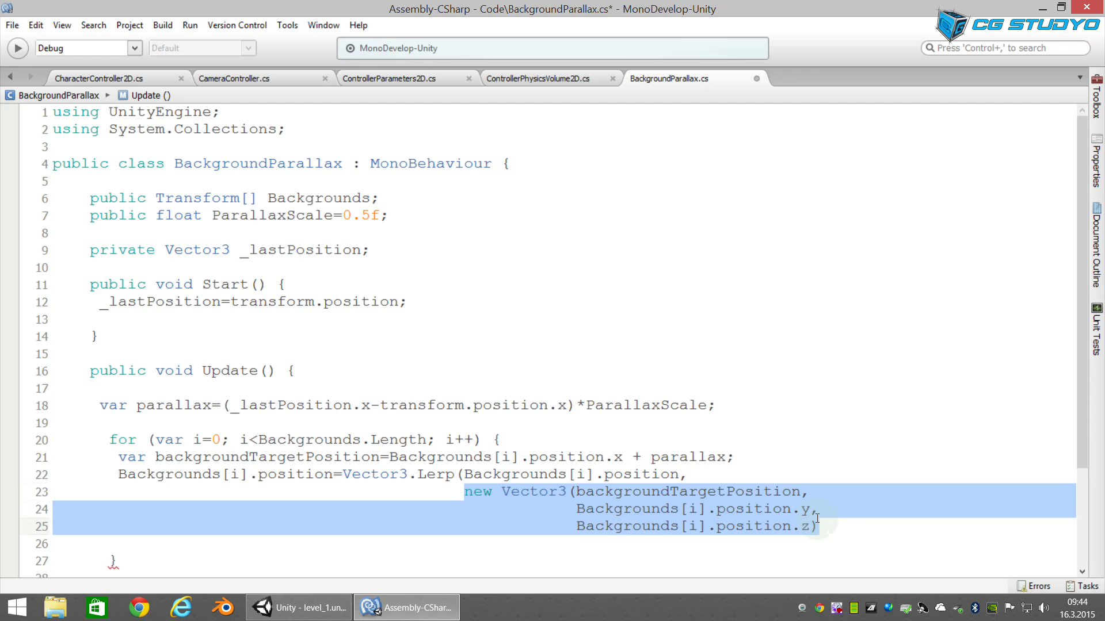
{"action": "left_click", "coordinate": [823, 526]}
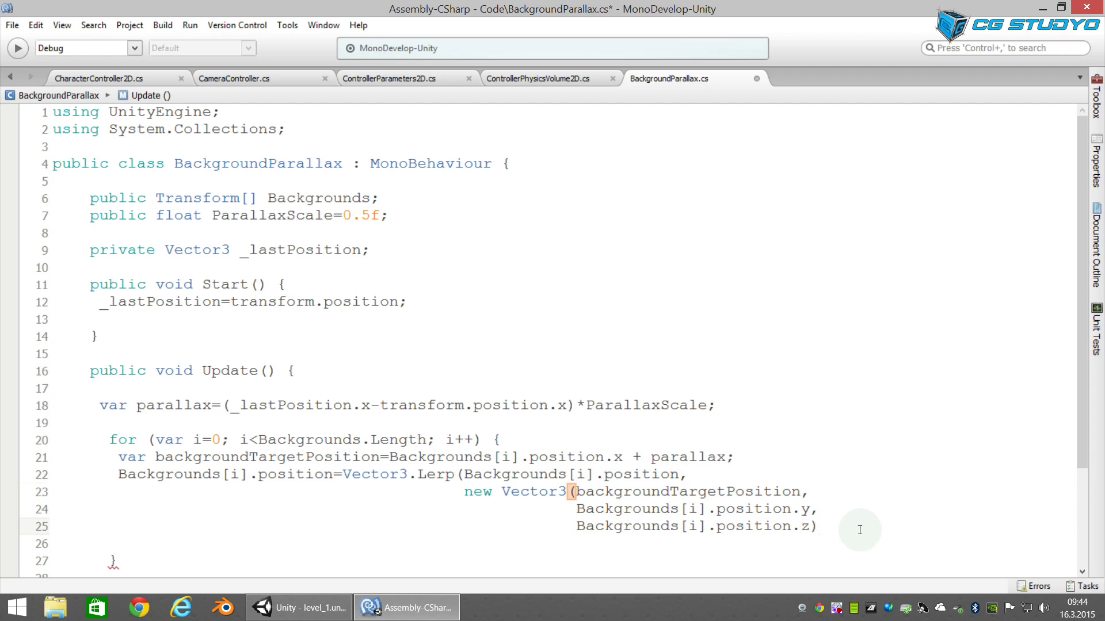
{"action": "type", "text": ","}
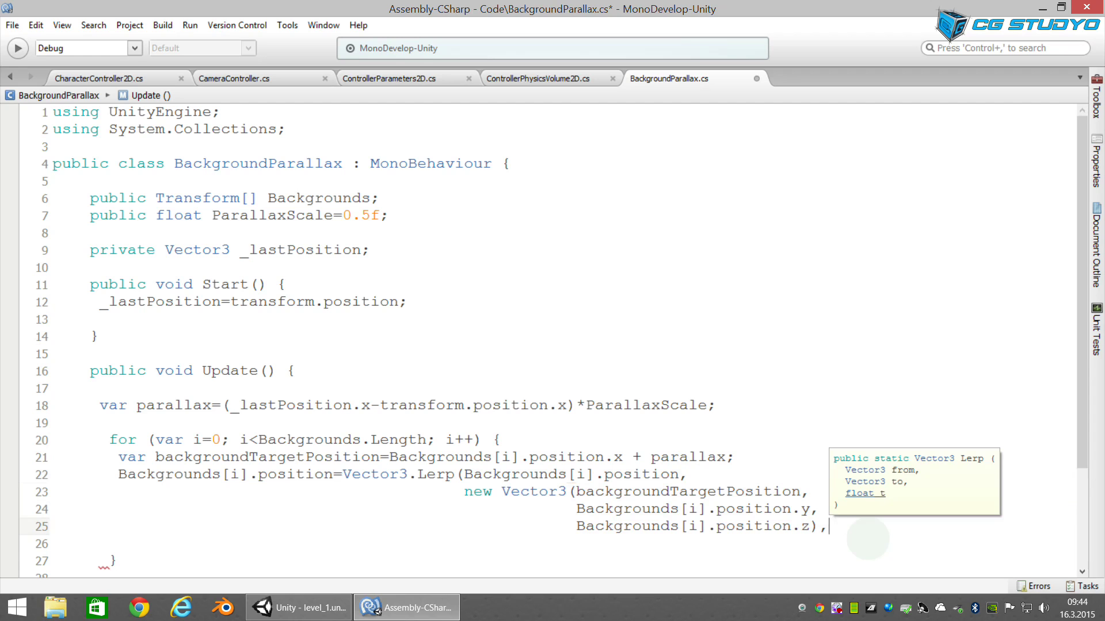
{"action": "key", "text": "Return"}
{"action": "key", "text": "Tab"}
{"action": "key", "text": "Tab"}
{"action": "key", "text": "Tab"}
{"action": "key", "text": "Tab"}
{"action": "key", "text": "Tab"}
{"action": "key", "text": "Tab"}
{"action": "key", "text": "Tab"}
{"action": "key", "text": "Tab"}
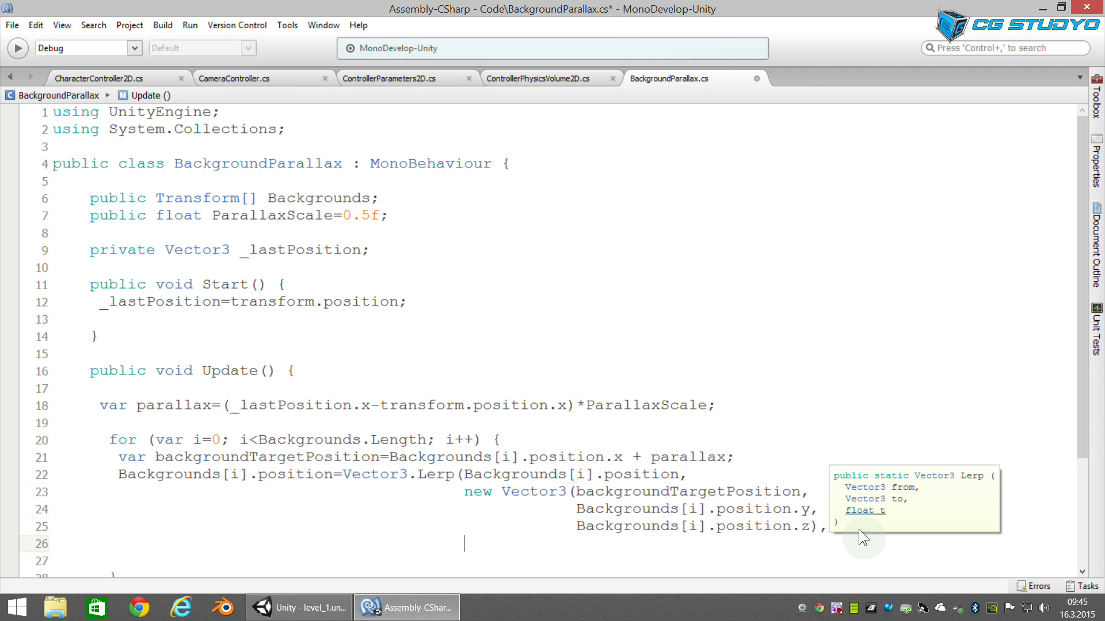
{"action": "key", "text": "Tab"}
{"action": "key", "text": "Tab"}
{"action": "type", "text": "Smoot"}
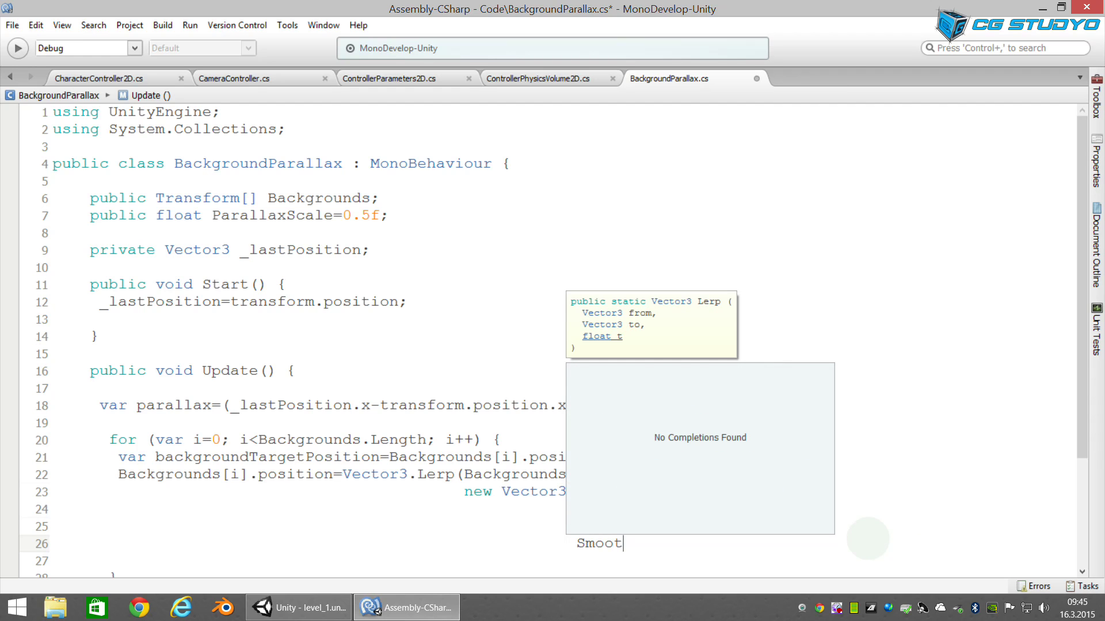
{"action": "type", "text": "hi"}
{"action": "type", "text": "*"}
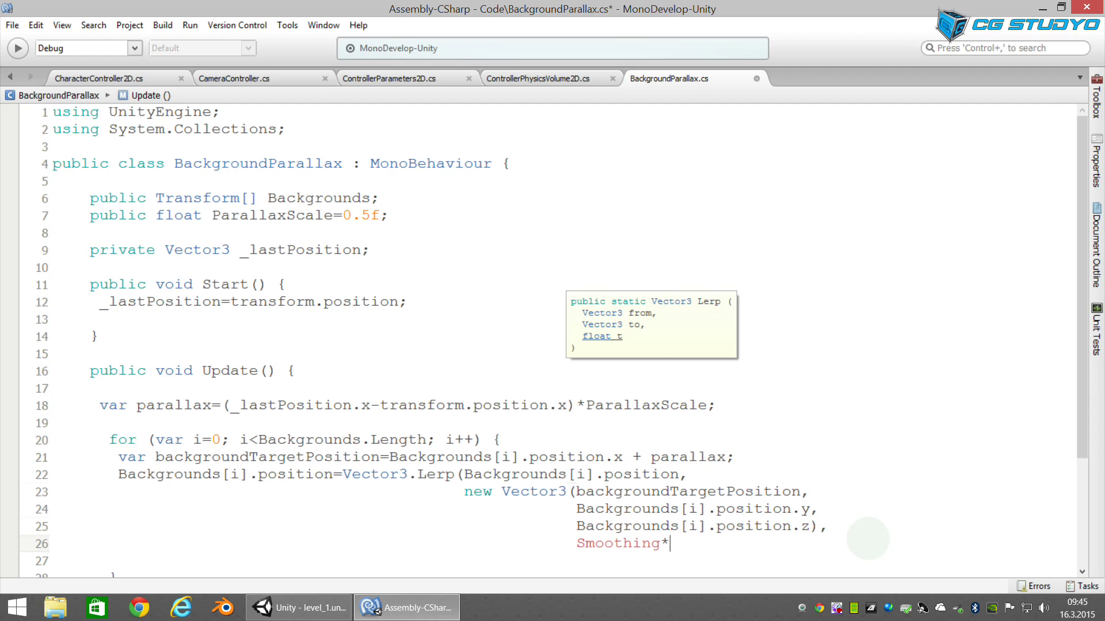
{"action": "type", "text": "Time.delta"}
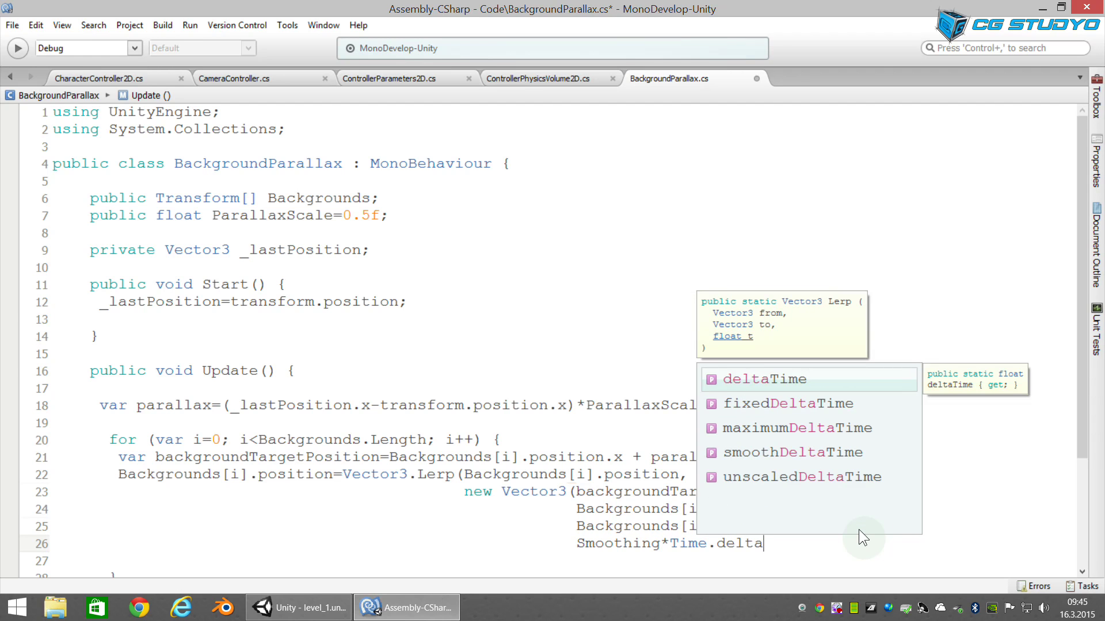
{"action": "type", "text": "Time)"}
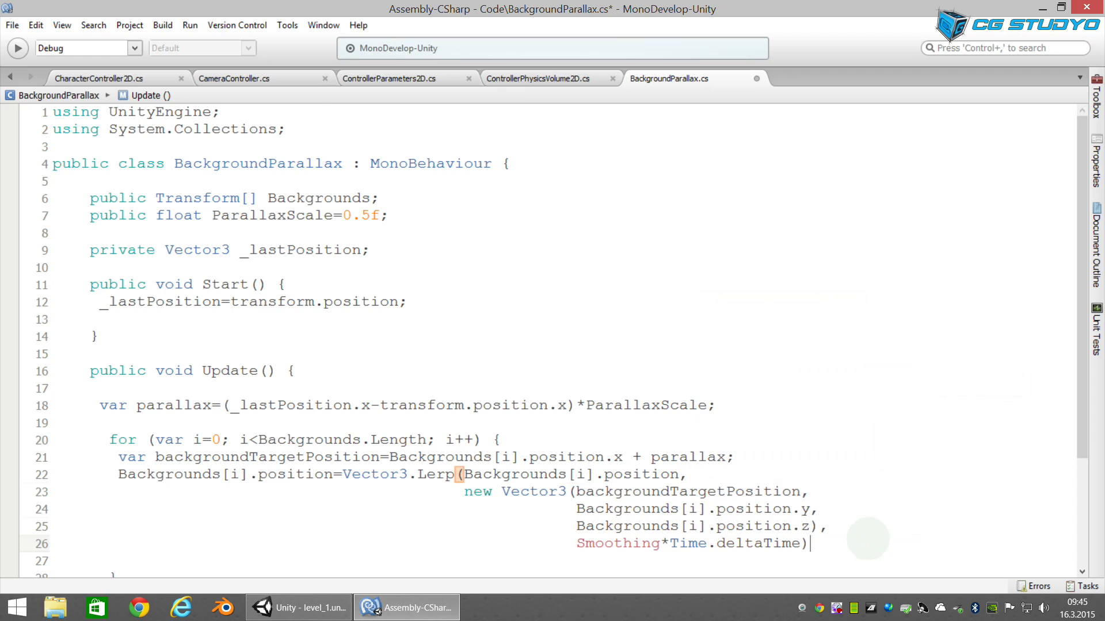
{"action": "type", "text": ";"}
Step: Declare public float Smoothing=2.0f; on a new line below ParallaxScale
{"action": "left_click", "coordinate": [410, 213]}
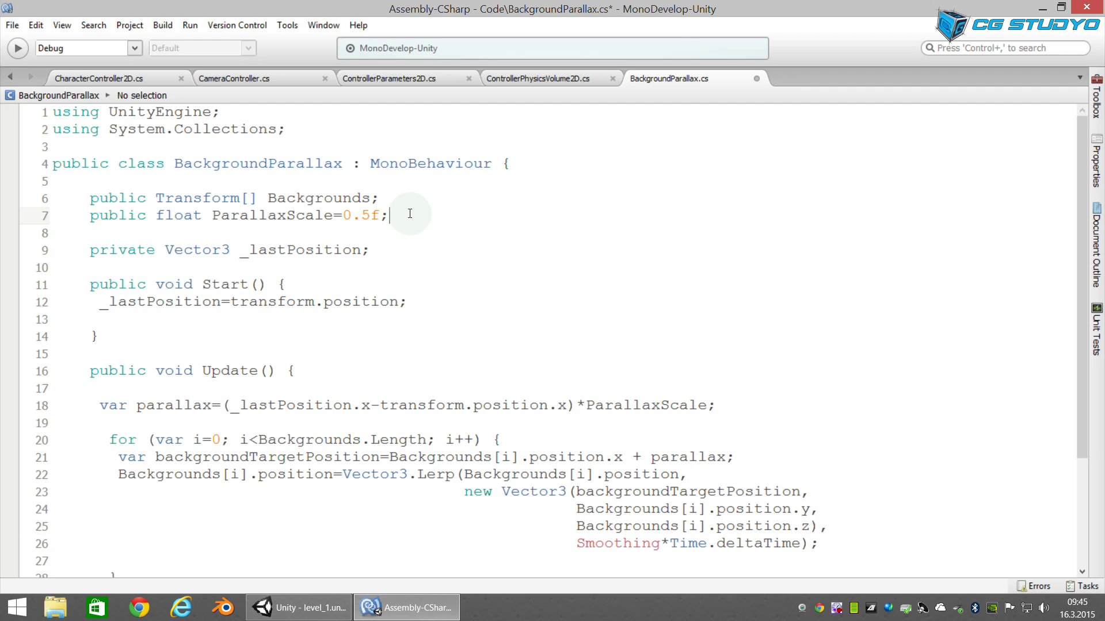
{"action": "key", "text": "Return"}
{"action": "type", "text": "pub"}
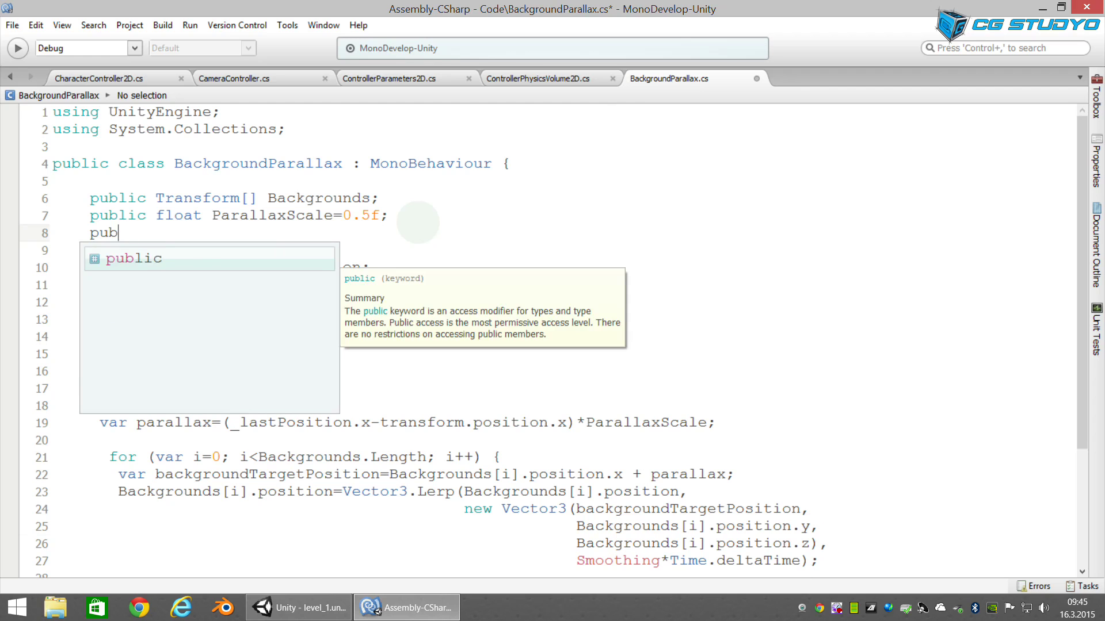
{"action": "type", "text": "lic float Smoothing="}
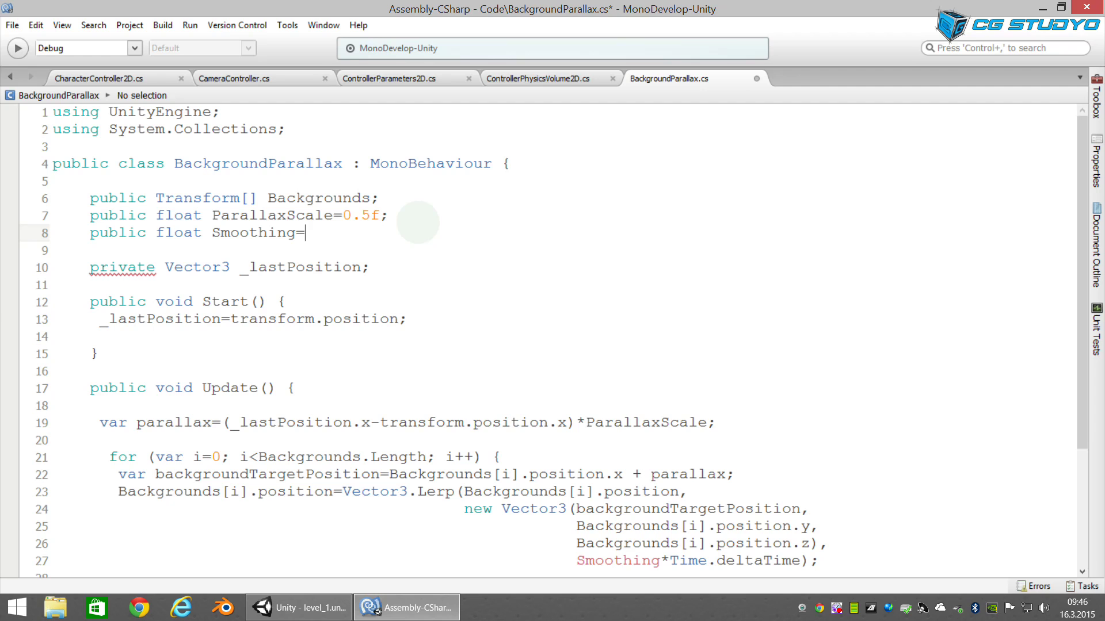
{"action": "type", "text": "2.0f;"}
Step: Save the BackgroundParallax.cs script
{"action": "key", "text": "Down"}
{"action": "key", "text": "Down"}
{"action": "key", "text": "Down"}
{"action": "key", "text": "Down"}
{"action": "key", "text": "Down"}
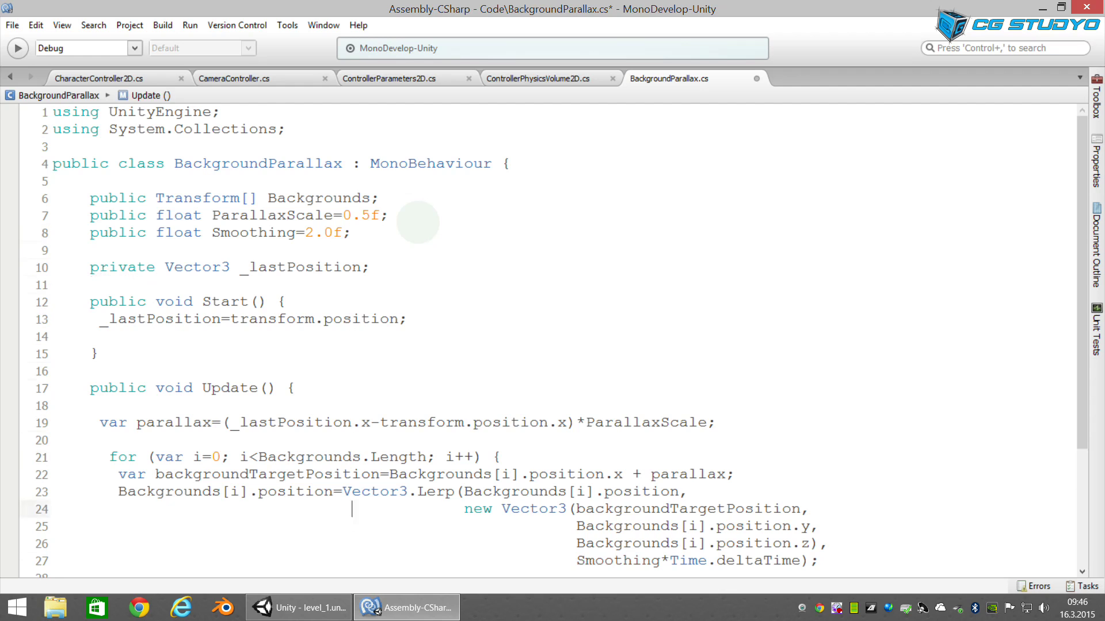
{"action": "key", "text": "Down"}
{"action": "key", "text": "Down"}
{"action": "key", "text": "Down"}
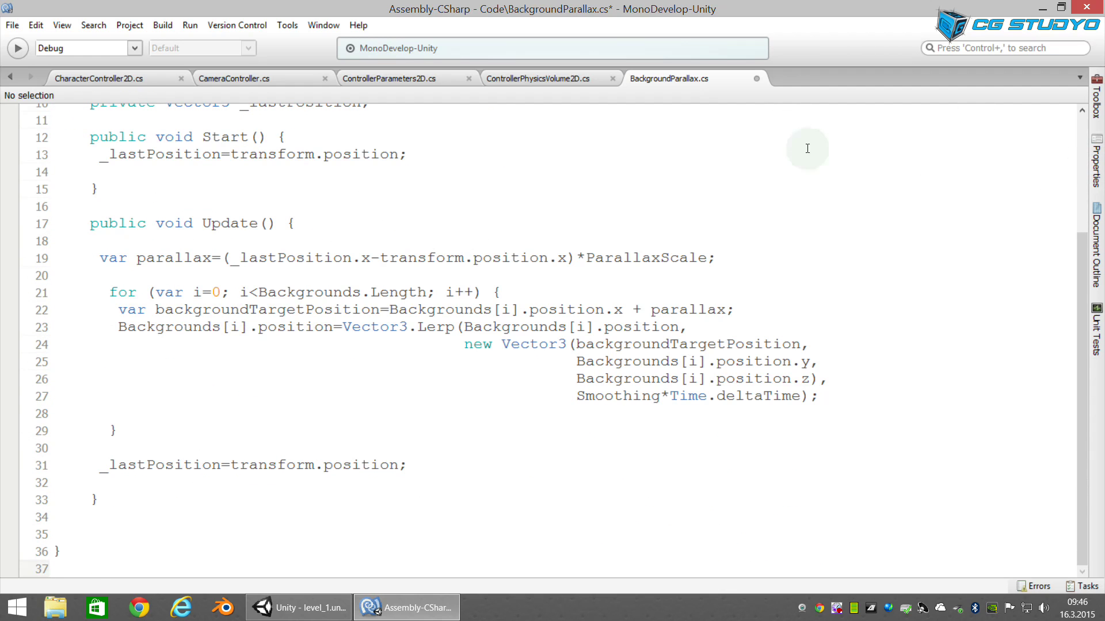
{"action": "left_click", "coordinate": [826, 397]}
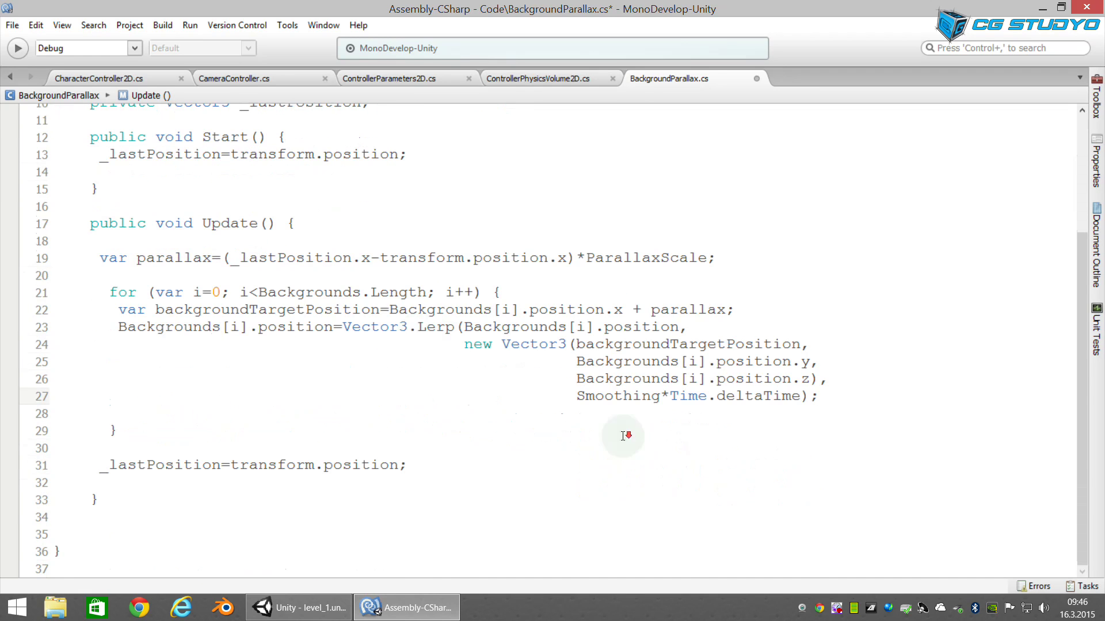
{"action": "key", "text": "ctrl+s"}
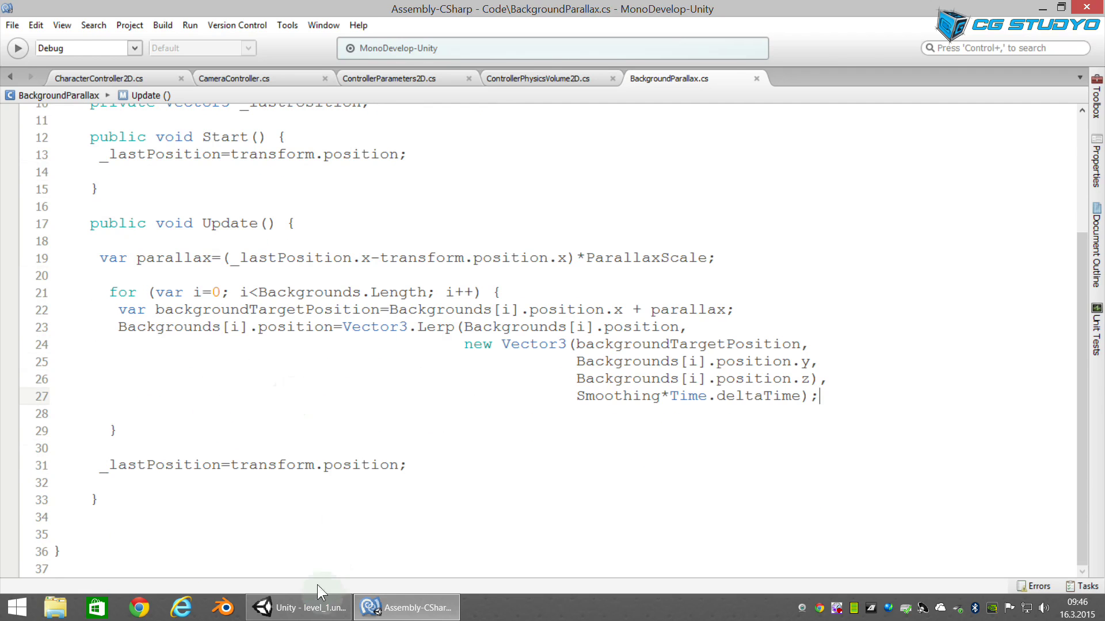
Step: Back in Unity, resize the Game view and select Main Camera in the Hierarchy
{"action": "left_click", "coordinate": [318, 606]}
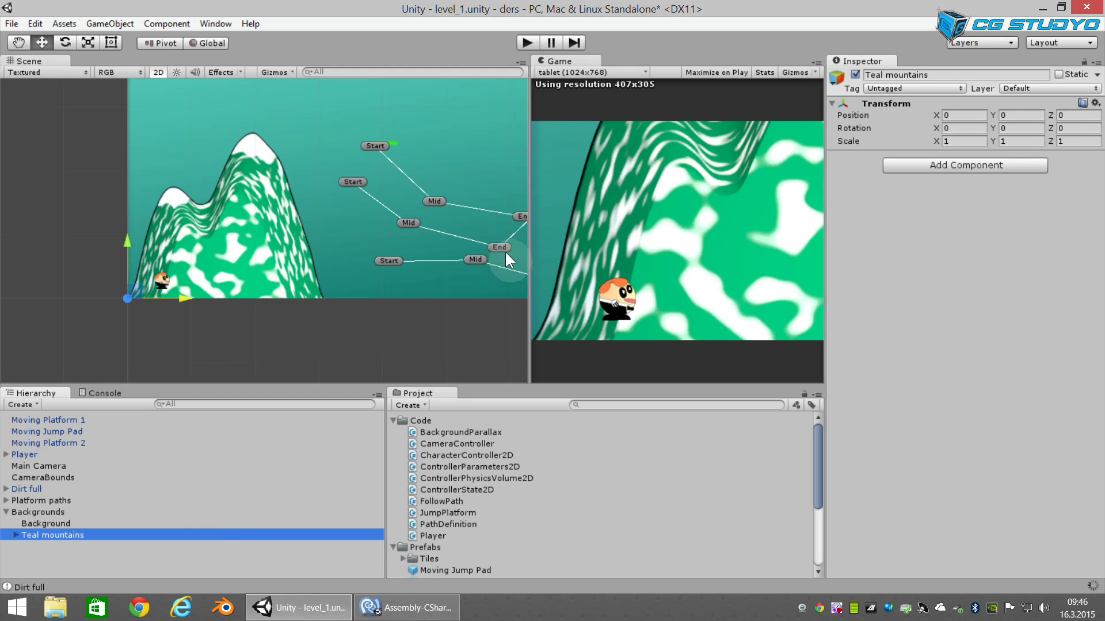
{"action": "mouse_move", "coordinate": [529, 257]}
{"action": "left_mouse_down"}
{"action": "mouse_move", "coordinate": [458, 257]}
{"action": "mouse_move", "coordinate": [596, 253]}
{"action": "left_mouse_up"}
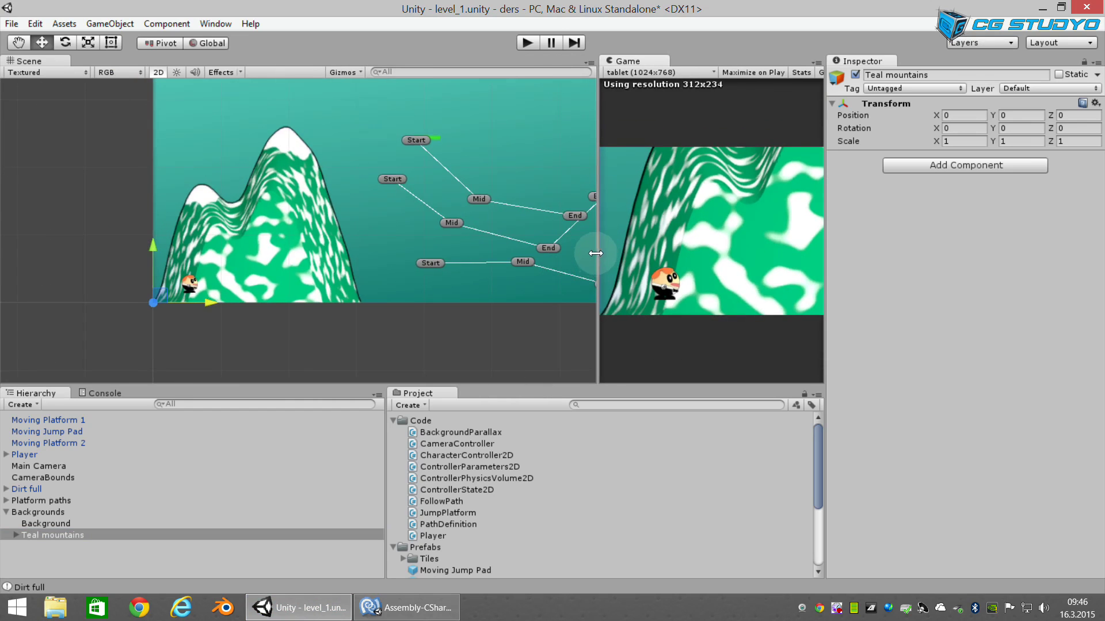
{"action": "left_click_drag", "start_coordinate": [595, 253], "coordinate": [345, 291]}
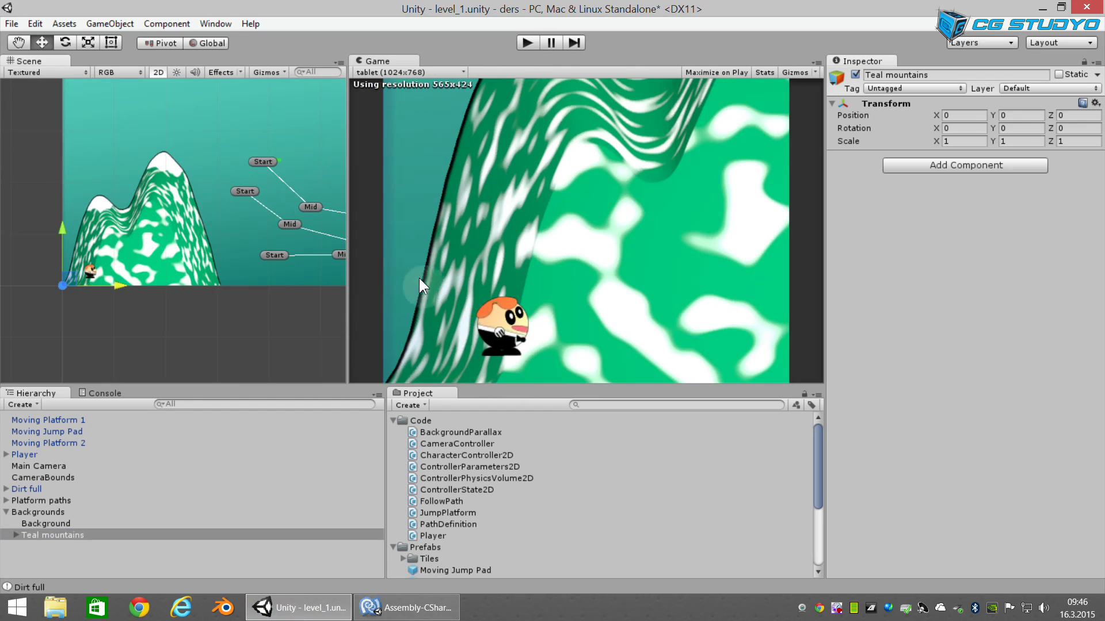
{"action": "left_click_drag", "start_coordinate": [344, 230], "coordinate": [482, 231]}
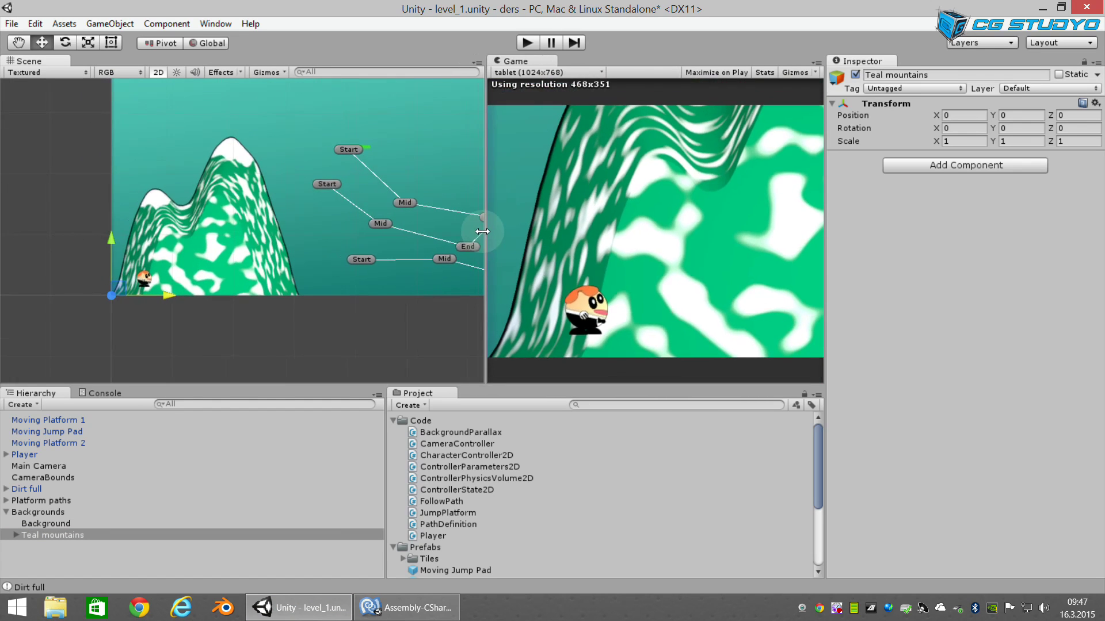
{"action": "left_click", "coordinate": [62, 467]}
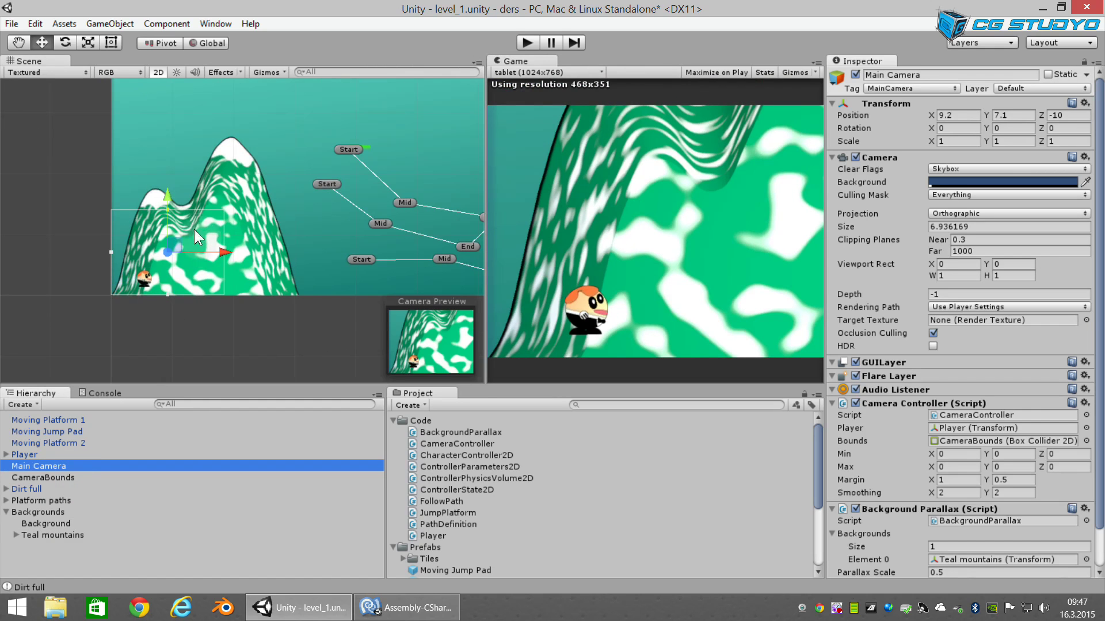
Step: Enlarge Main Camera's size to about 15 and move it to 20.17, 15.08, -10
{"action": "scroll", "coordinate": [234, 281], "scroll_direction": "up", "scroll_amount": 2}
{"action": "scroll", "coordinate": [233, 281], "scroll_direction": "up", "scroll_amount": 2}
{"action": "left_click_drag", "start_coordinate": [113, 194], "coordinate": [185, 109]}
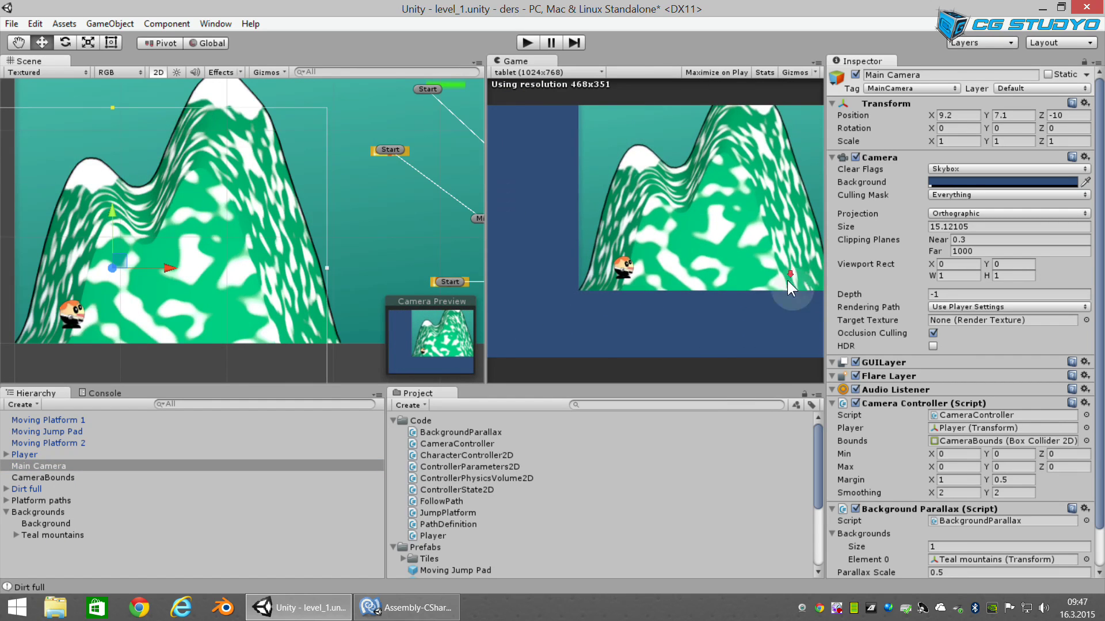
{"action": "scroll", "coordinate": [220, 344], "scroll_direction": "down", "scroll_amount": 2}
{"action": "scroll", "coordinate": [219, 343], "scroll_direction": "down", "scroll_amount": 1}
{"action": "left_click_drag", "start_coordinate": [154, 254], "coordinate": [239, 185]}
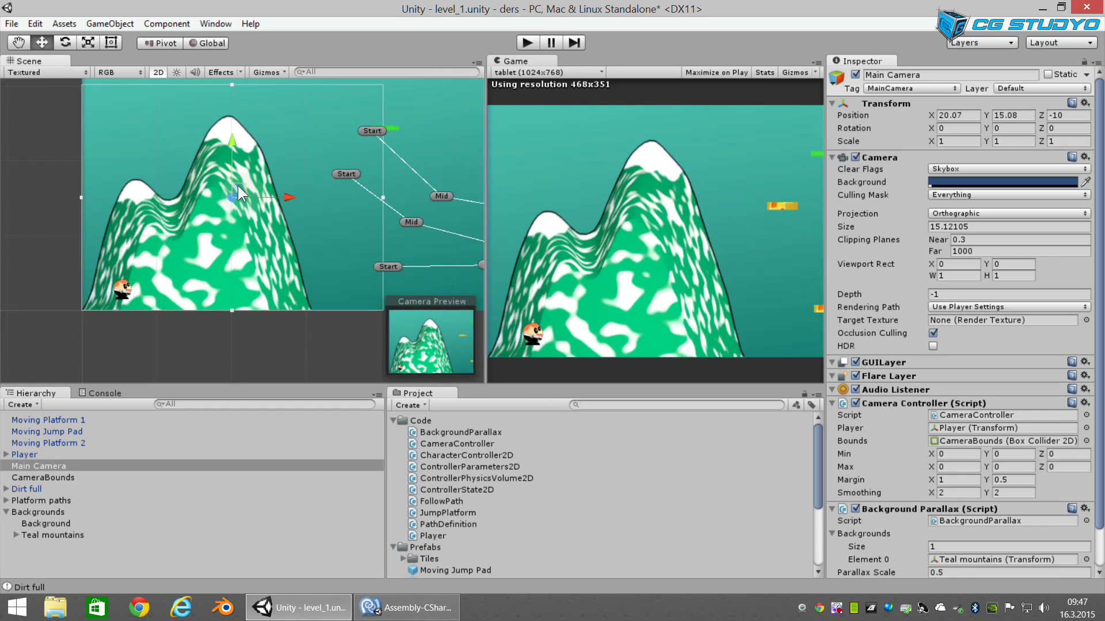
{"action": "left_click_drag", "start_coordinate": [487, 255], "coordinate": [390, 262]}
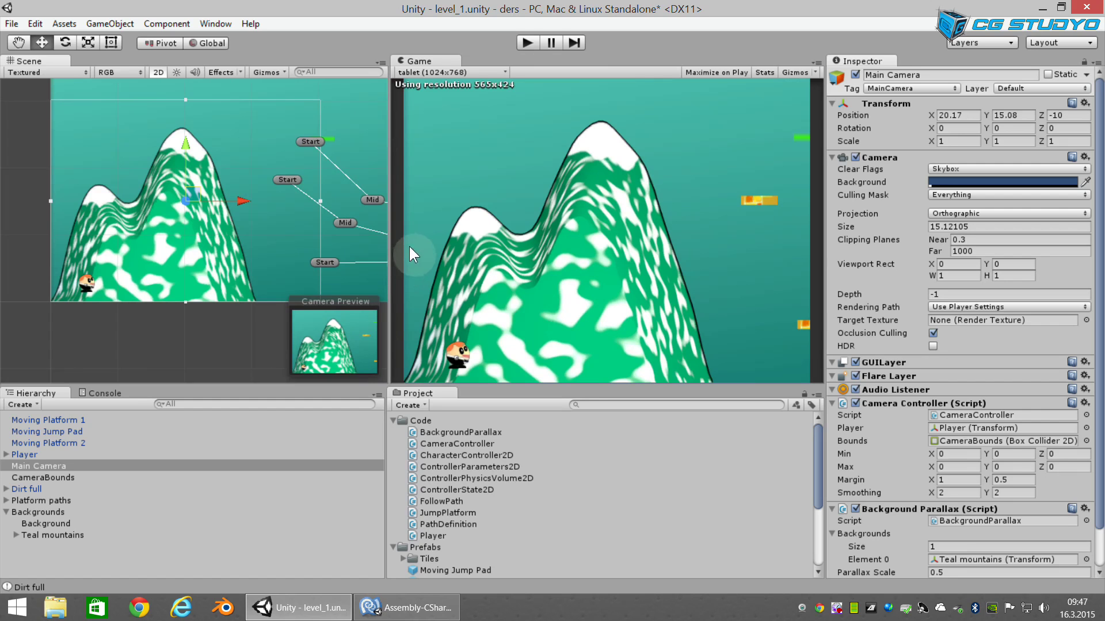
{"action": "left_click_drag", "start_coordinate": [389, 252], "coordinate": [588, 237]}
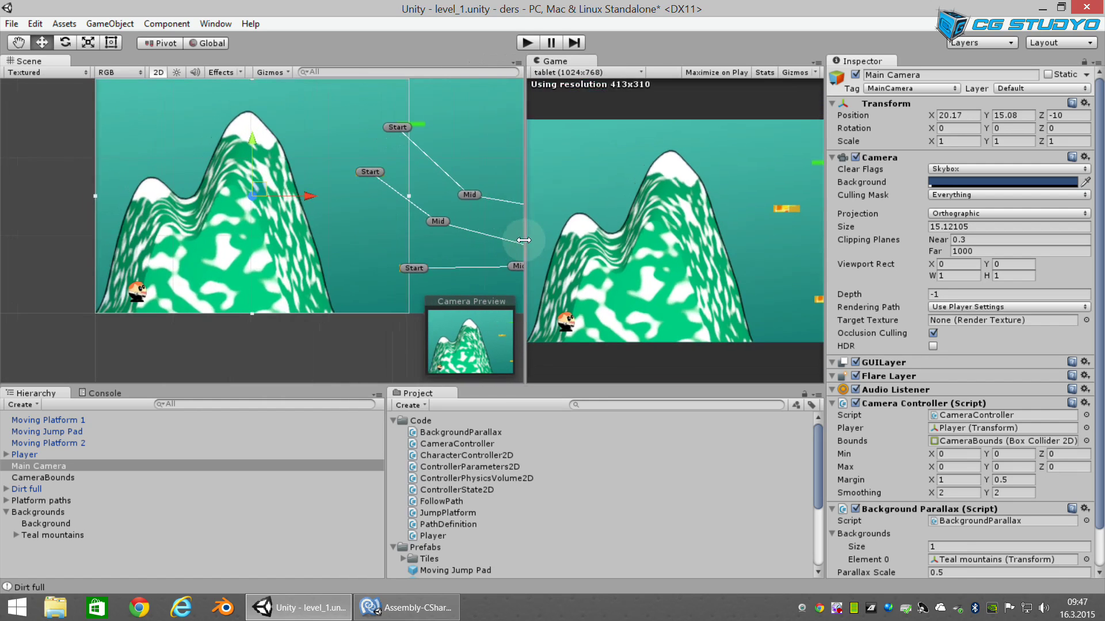
{"action": "scroll", "coordinate": [271, 304], "scroll_direction": "up", "scroll_amount": 3}
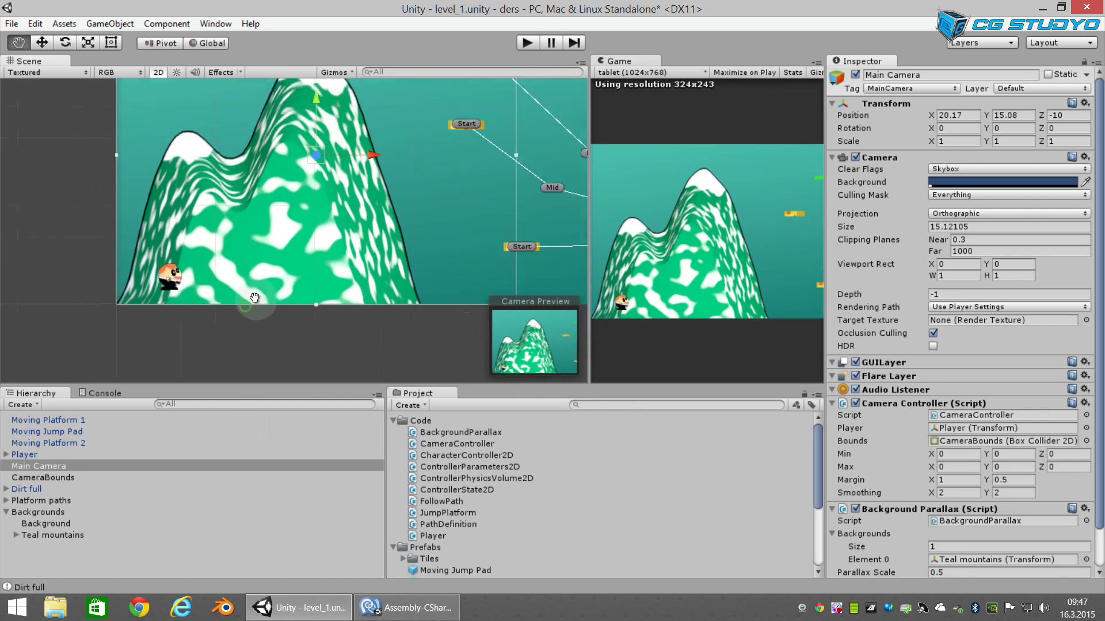
{"action": "scroll", "coordinate": [272, 304], "scroll_direction": "up", "scroll_amount": 3}
Step: Move the Player up to 4, 8.31, 0 and expand the Tiles prefab folder
{"action": "left_click", "coordinate": [230, 240]}
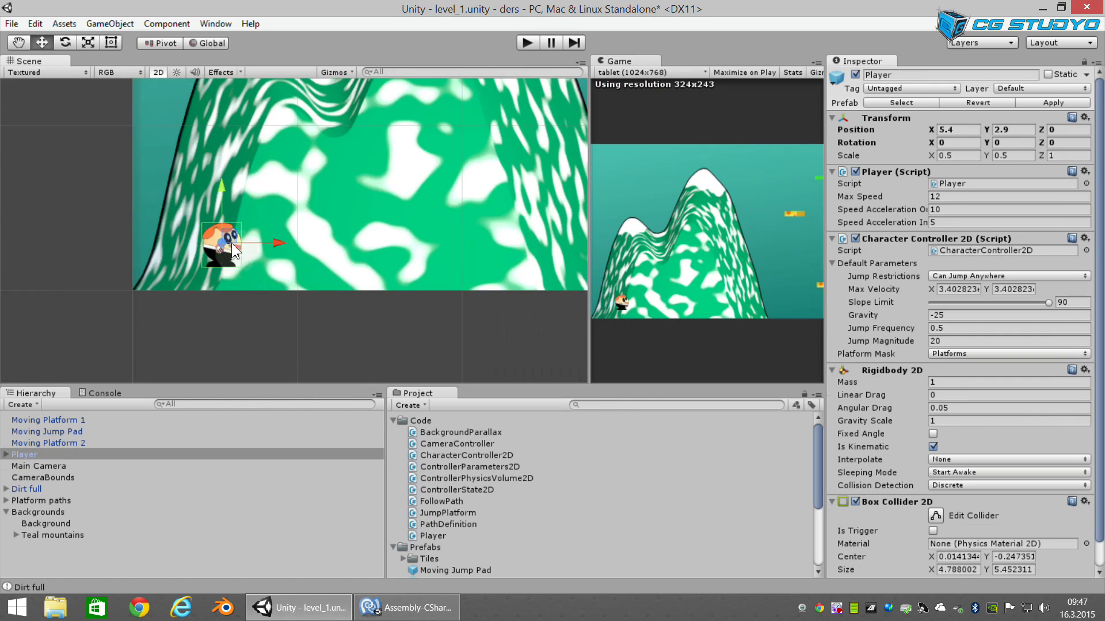
{"action": "left_click_drag", "start_coordinate": [229, 234], "coordinate": [205, 144]}
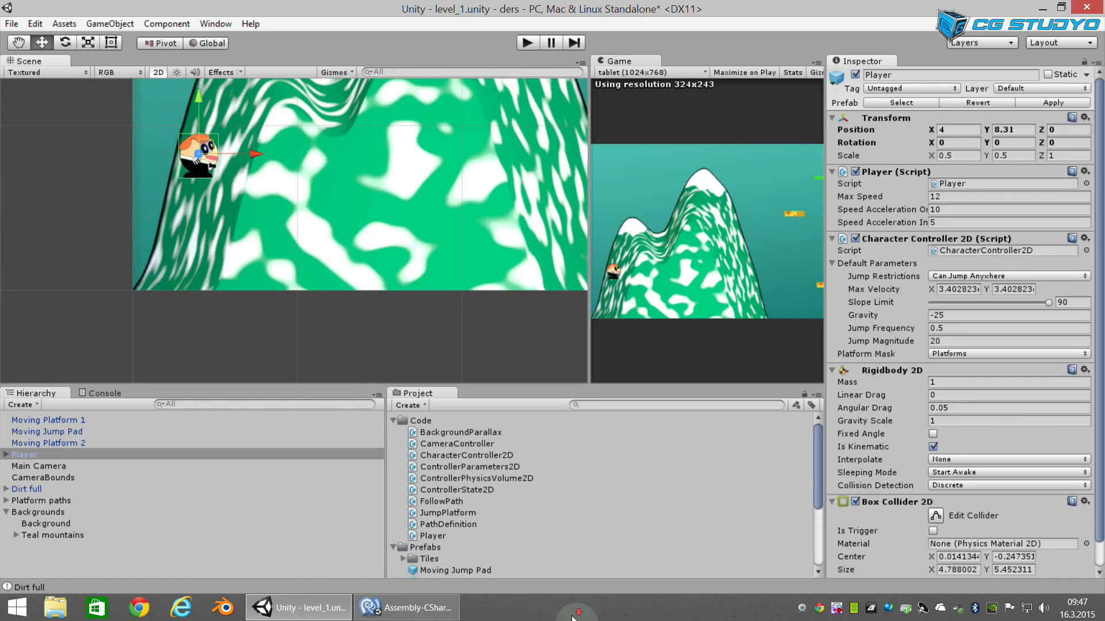
{"action": "scroll", "coordinate": [441, 477], "scroll_direction": "down", "scroll_amount": 4}
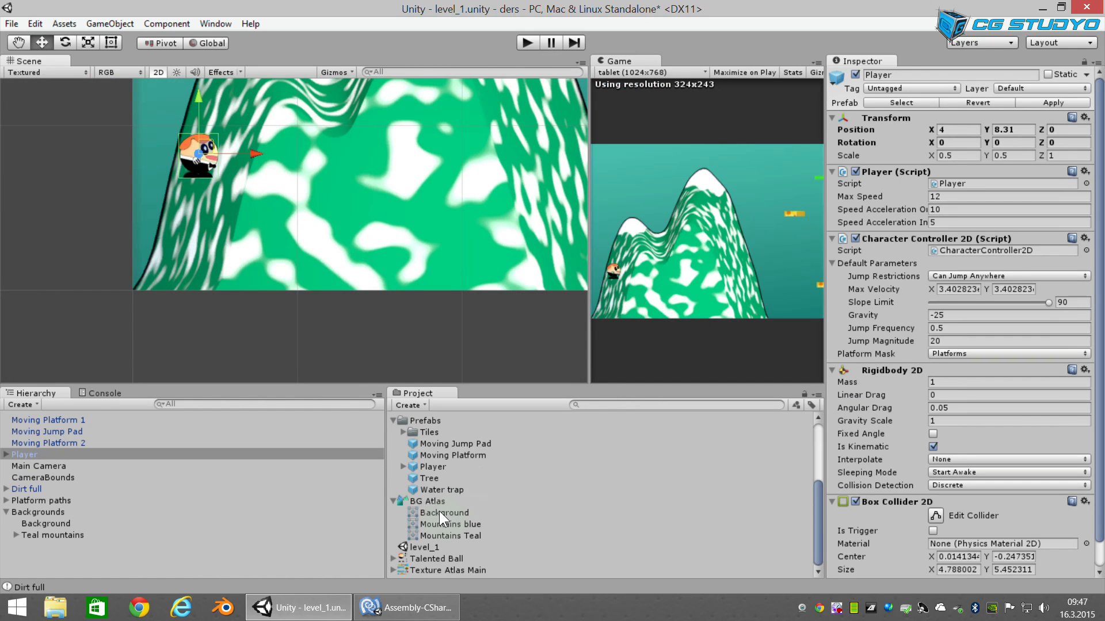
{"action": "left_click", "coordinate": [402, 432]}
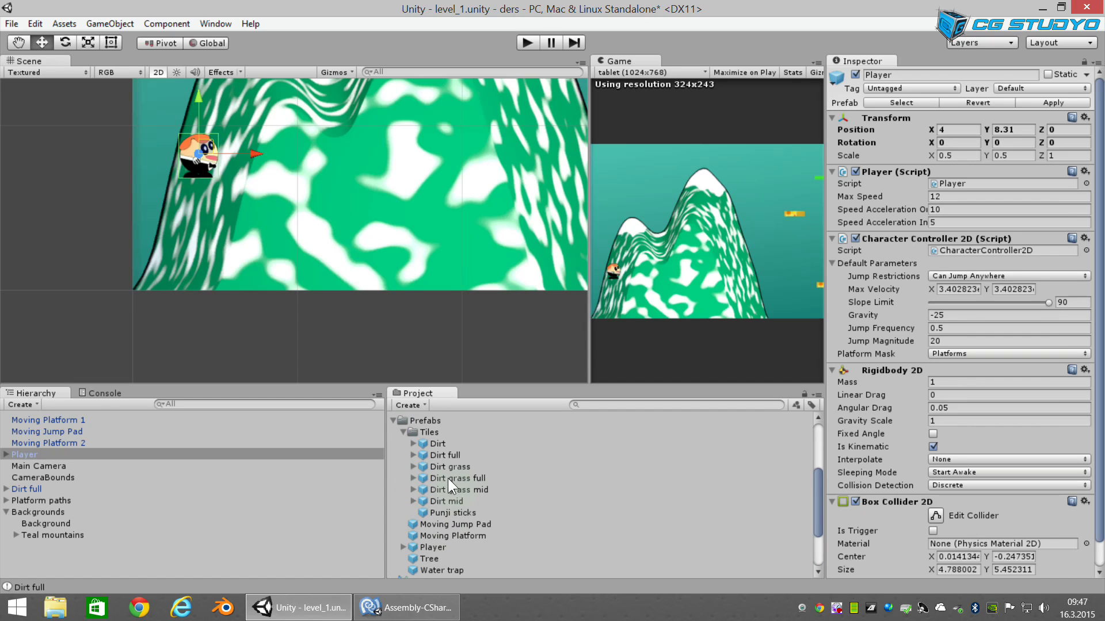
Step: Place a Dirt grass full tile, reset it to 0, 0, 0, and show Physics 2D components
{"action": "left_click_drag", "start_coordinate": [450, 478], "coordinate": [172, 281]}
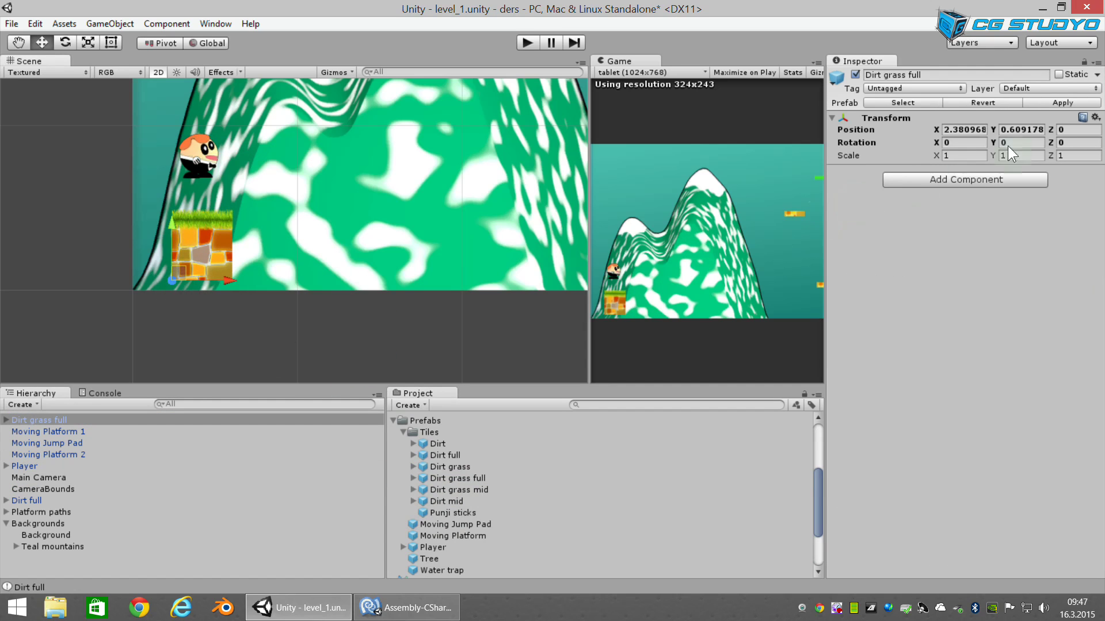
{"action": "left_click", "coordinate": [1095, 117]}
{"action": "left_click", "coordinate": [1037, 243]}
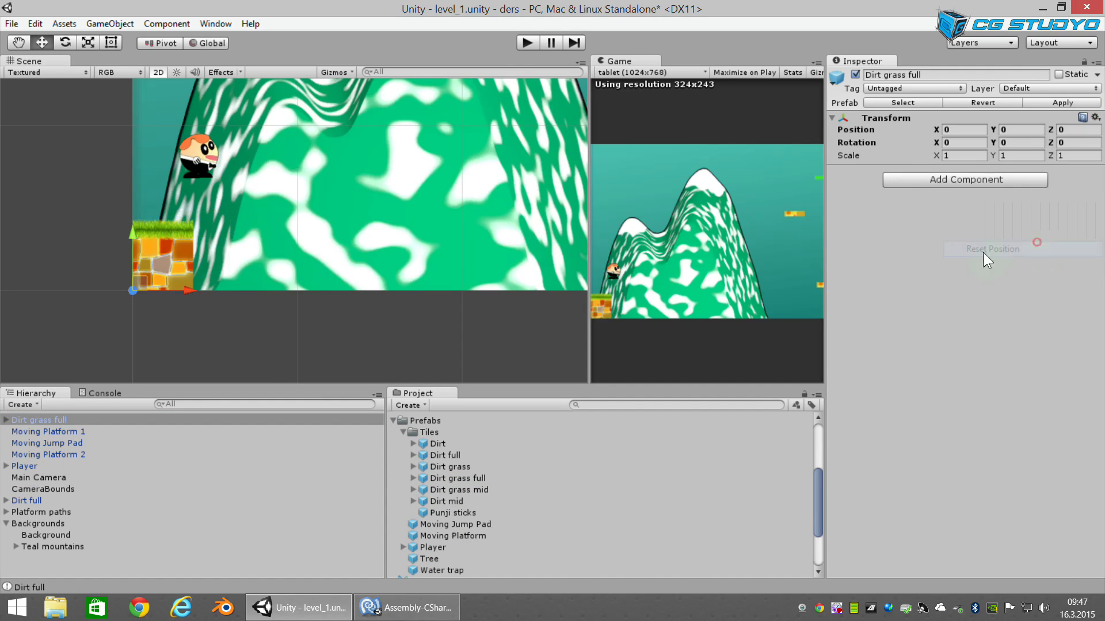
{"action": "scroll", "coordinate": [394, 333], "scroll_direction": "up", "scroll_amount": 2}
{"action": "scroll", "coordinate": [323, 346], "scroll_direction": "up", "scroll_amount": 3}
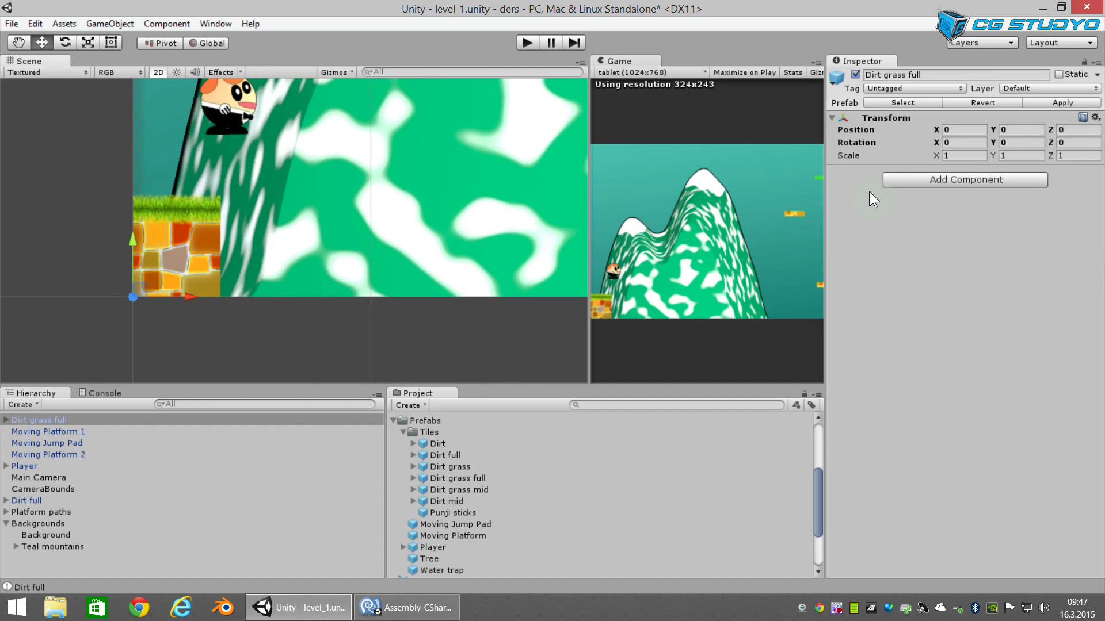
{"action": "left_click", "coordinate": [927, 179]}
{"action": "left_click", "coordinate": [930, 276]}
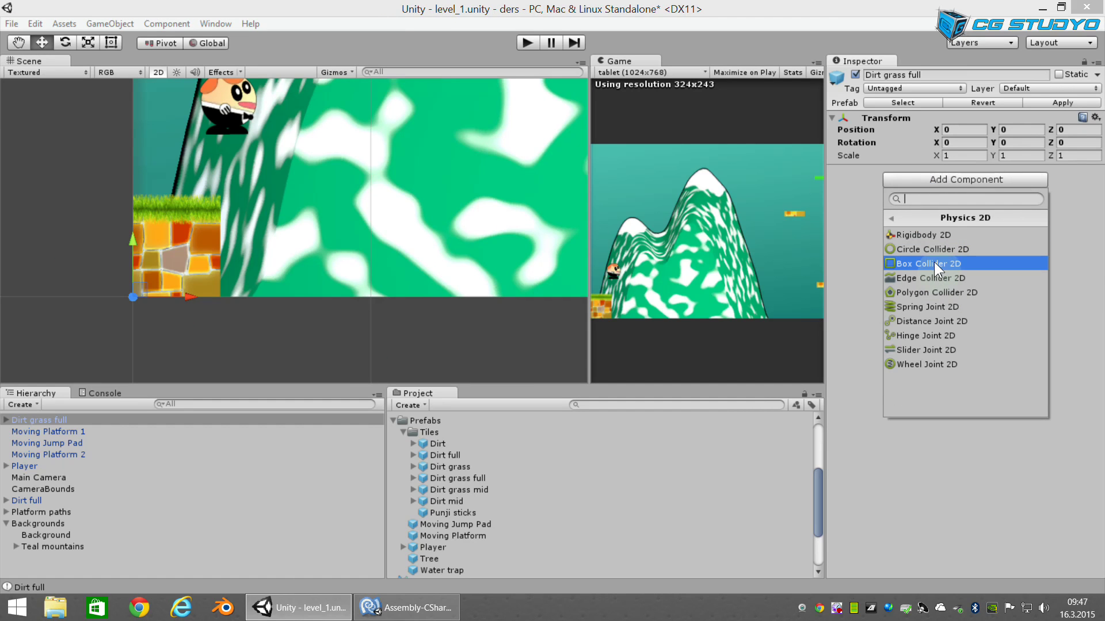
Step: Add a Box Collider 2D sized 3.61 × 3.67 at offset 1.81, 1.84 and apply to the prefab
{"action": "left_click", "coordinate": [934, 263]}
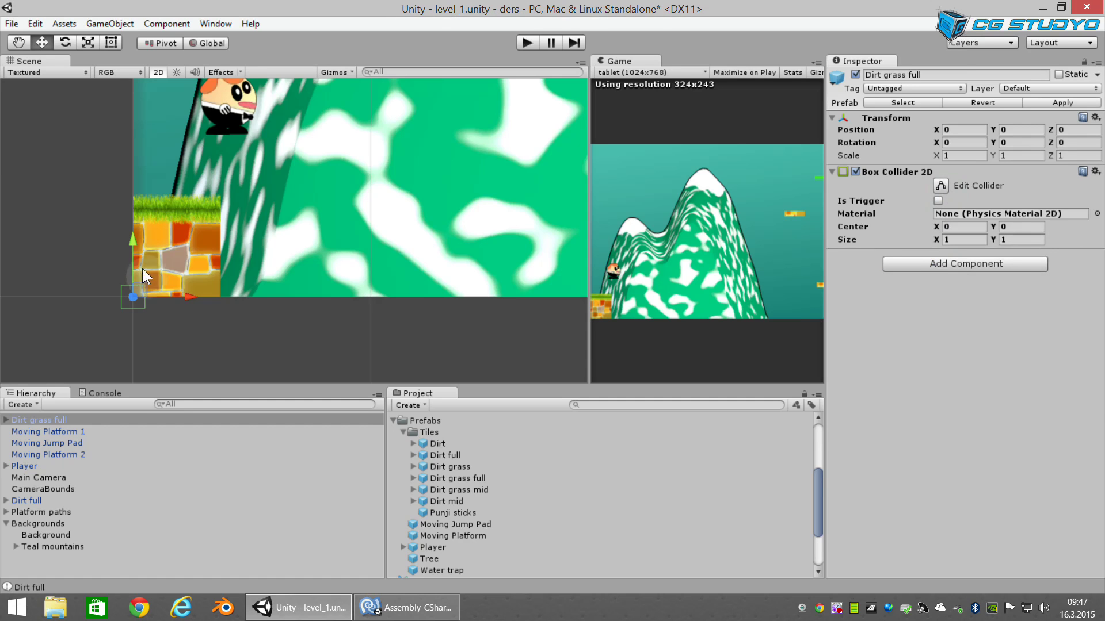
{"action": "scroll", "coordinate": [143, 271], "scroll_direction": "up", "scroll_amount": 2}
{"action": "middle_click_drag", "start_coordinate": [148, 275], "coordinate": [219, 286]}
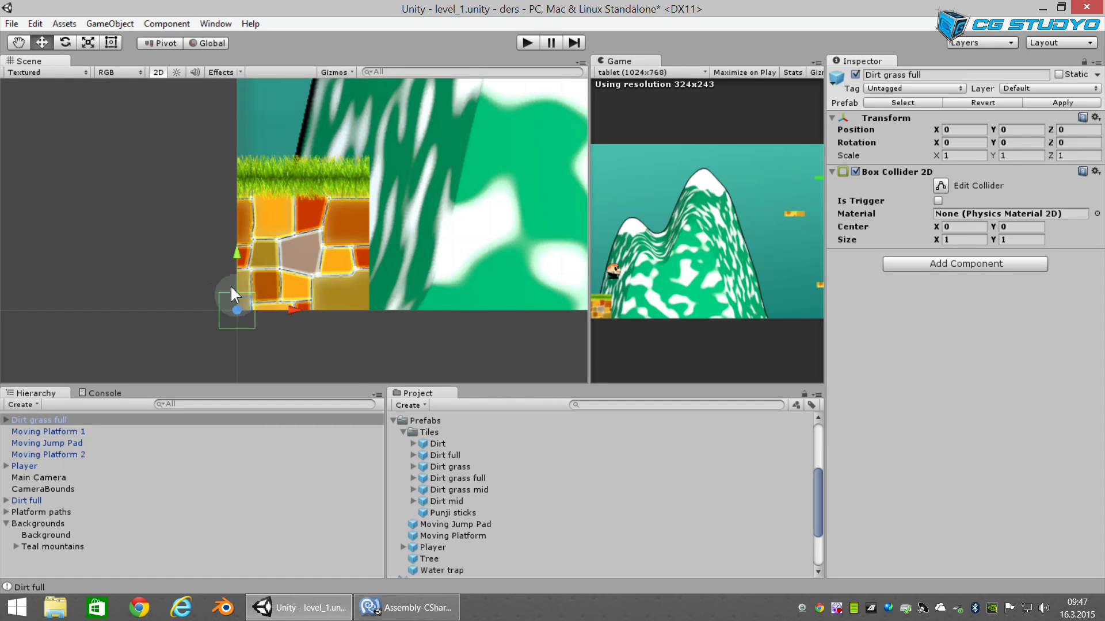
{"action": "left_click", "coordinate": [941, 184]}
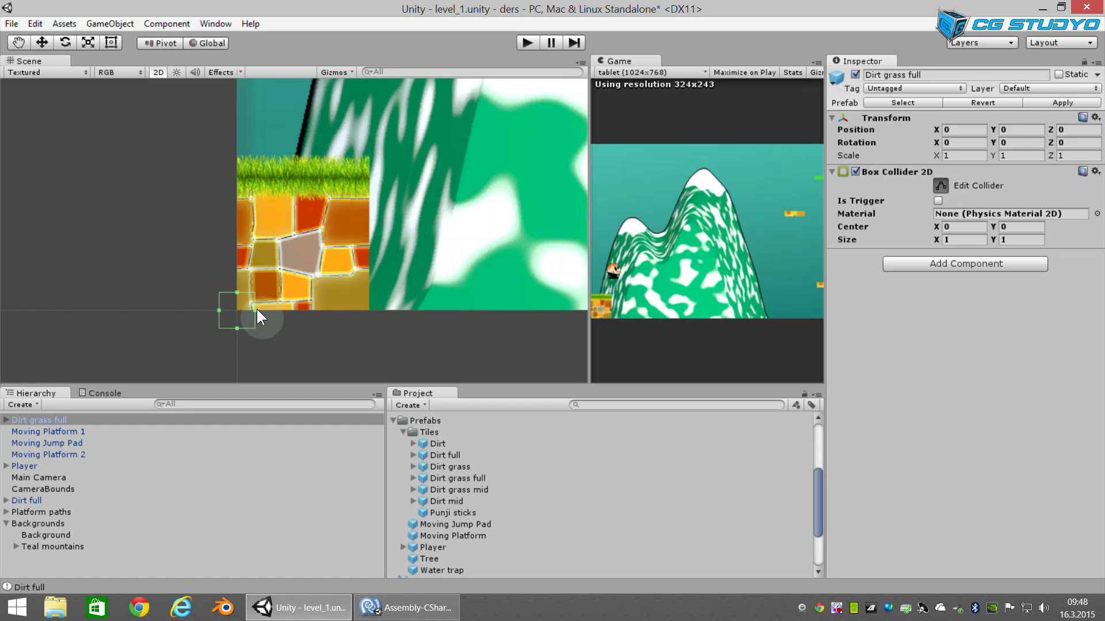
{"action": "left_click_drag", "start_coordinate": [254, 310], "coordinate": [367, 311]}
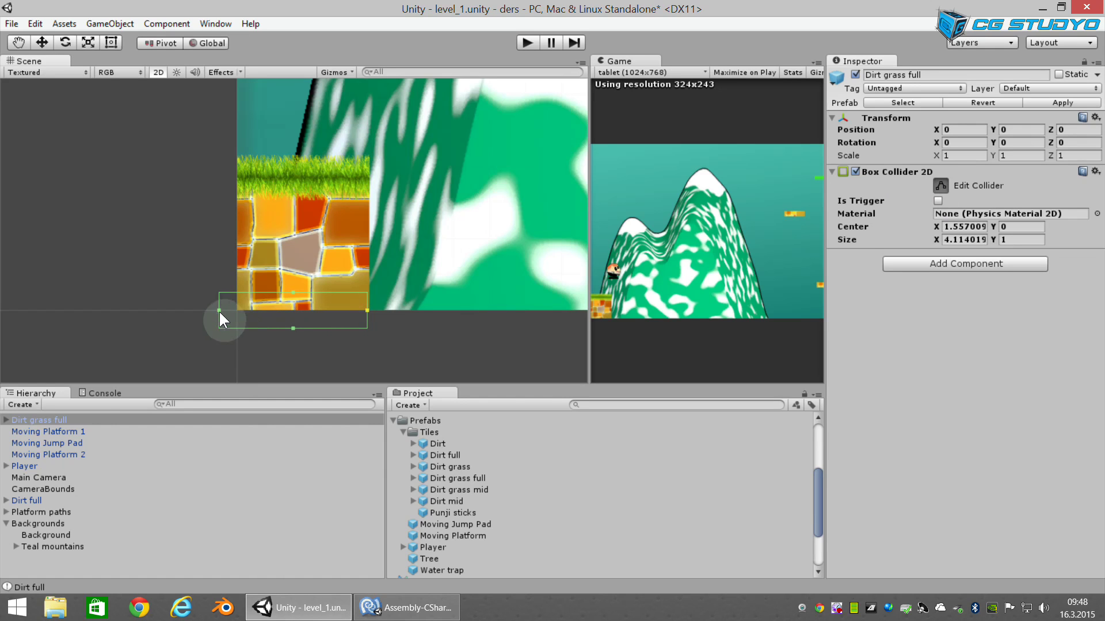
{"action": "left_click_drag", "start_coordinate": [228, 311], "coordinate": [236, 312]}
{"action": "left_click_drag", "start_coordinate": [302, 292], "coordinate": [313, 177]}
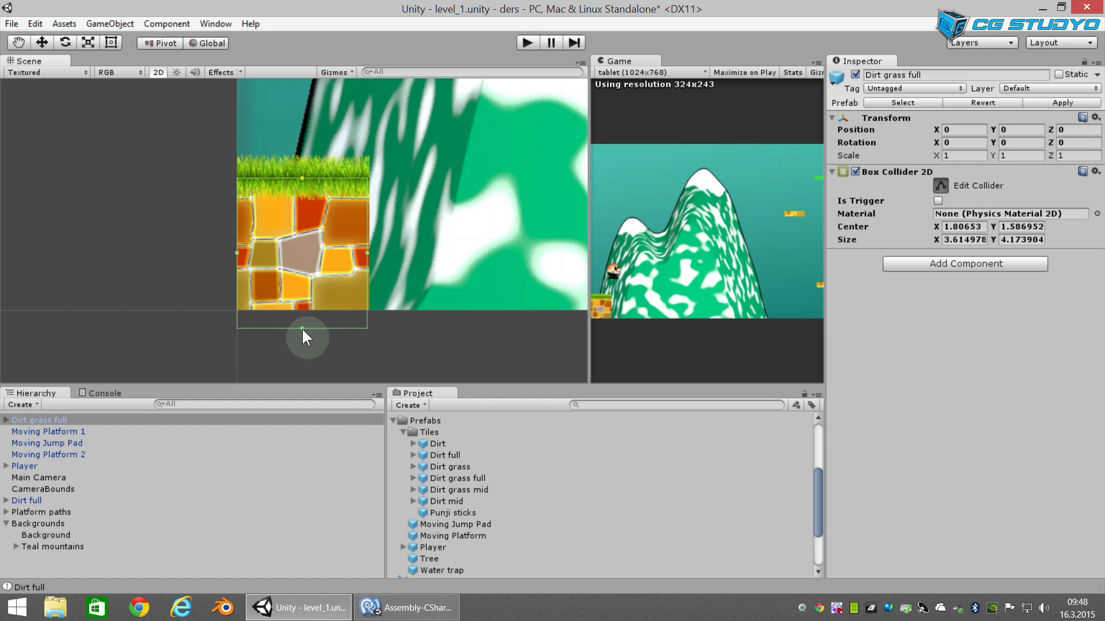
{"action": "left_click_drag", "start_coordinate": [302, 328], "coordinate": [303, 311]}
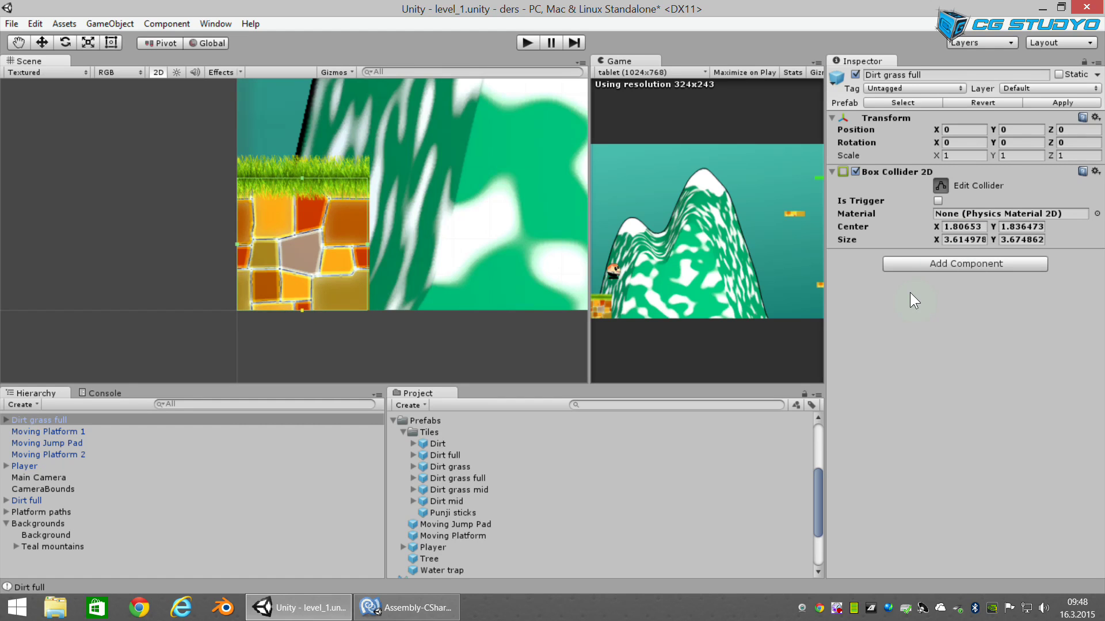
{"action": "left_click", "coordinate": [942, 186]}
{"action": "left_click", "coordinate": [1053, 103]}
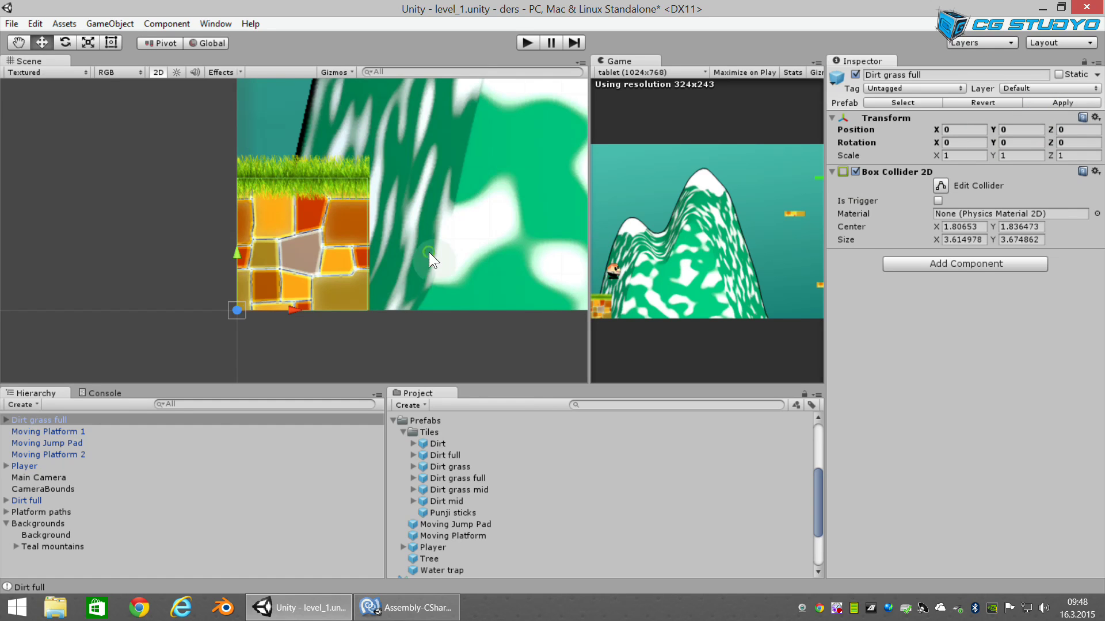
{"action": "middle_click_drag", "start_coordinate": [430, 255], "coordinate": [239, 310]}
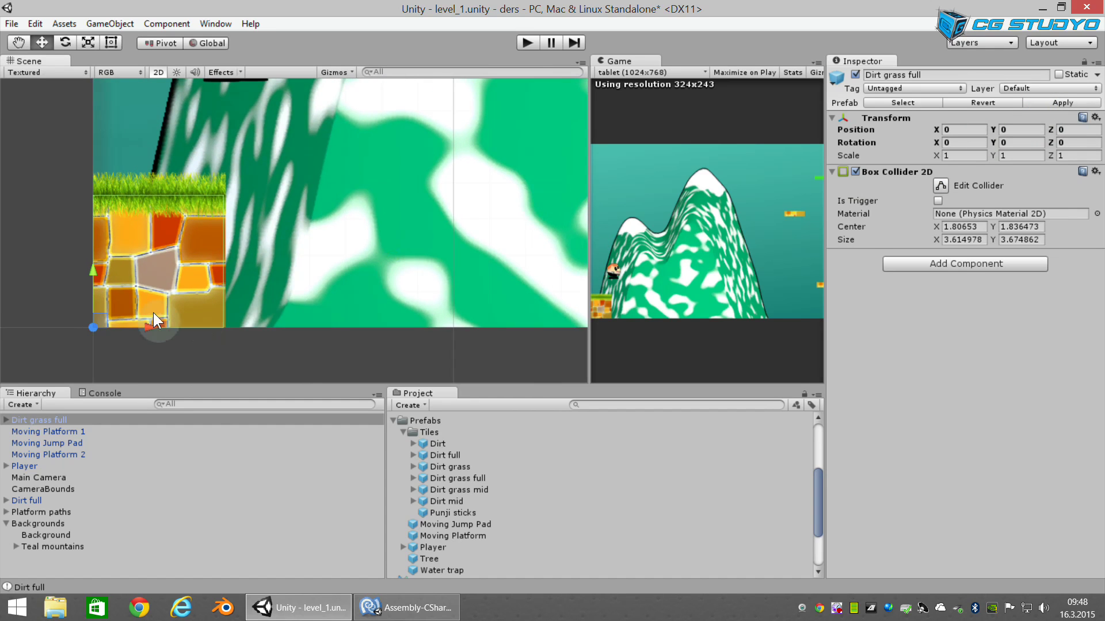
Step: Duplicate the grass tile and butt the copy against the first tile
{"action": "key", "text": "ctrl+d"}
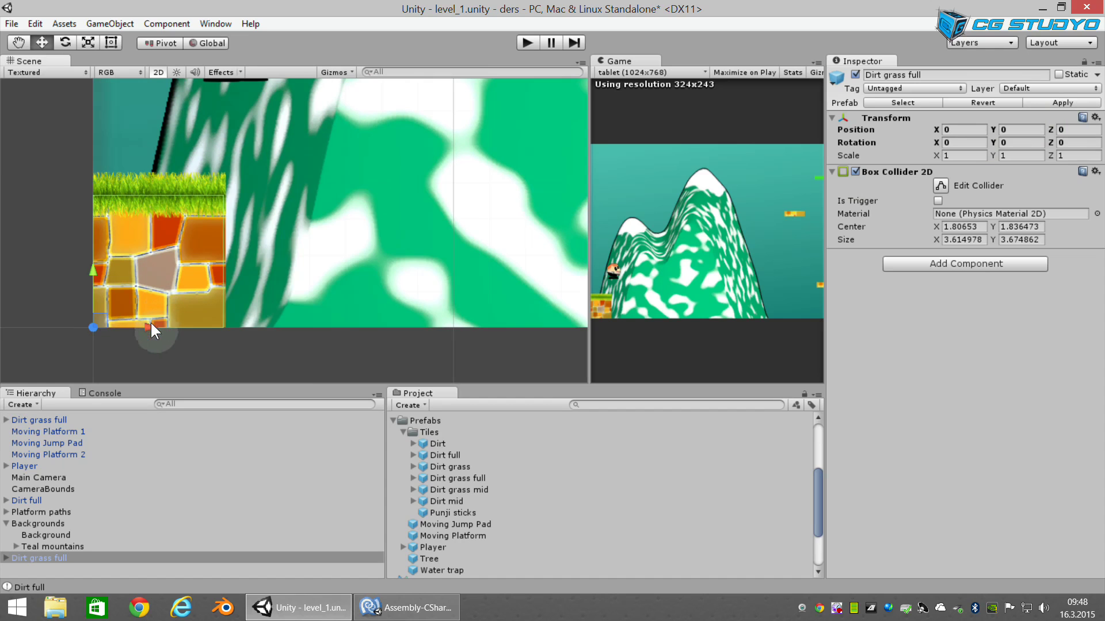
{"action": "left_click_drag", "start_coordinate": [150, 321], "coordinate": [367, 320]}
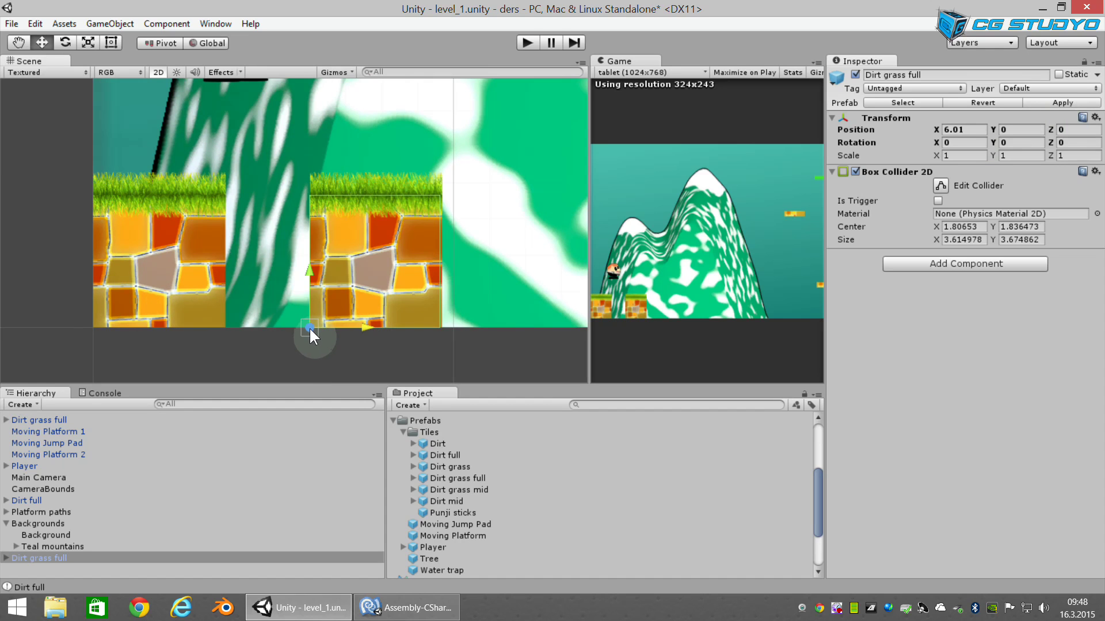
{"action": "left_click_drag", "start_coordinate": [310, 326], "coordinate": [274, 325]}
{"action": "scroll", "coordinate": [392, 375], "scroll_direction": "down", "scroll_amount": 2}
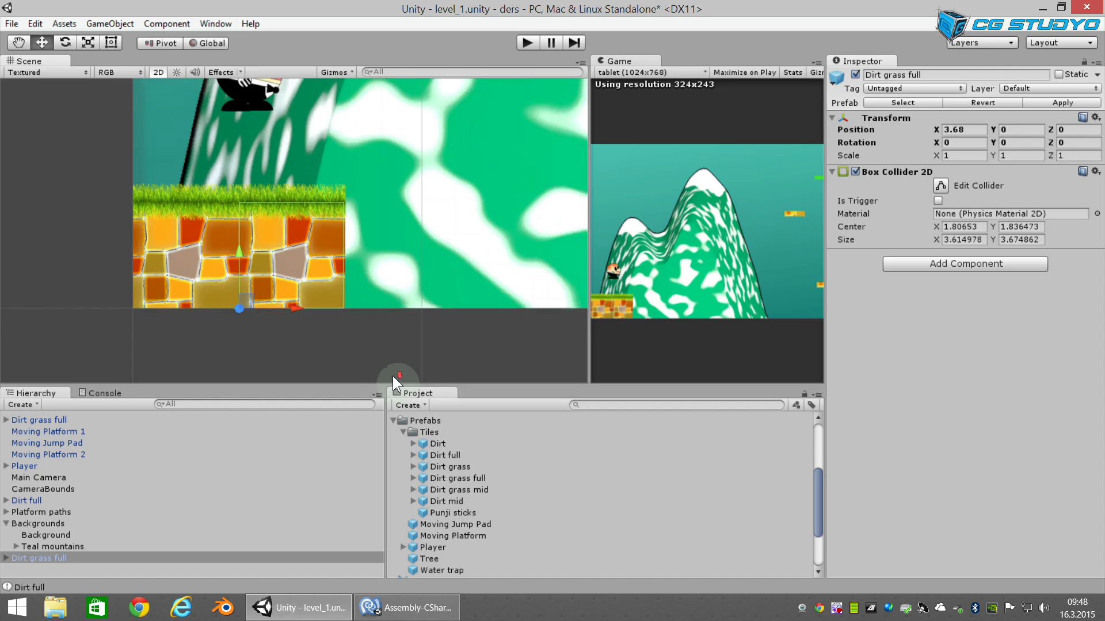
{"action": "scroll", "coordinate": [392, 378], "scroll_direction": "down", "scroll_amount": 1}
{"action": "key", "text": "Right"}
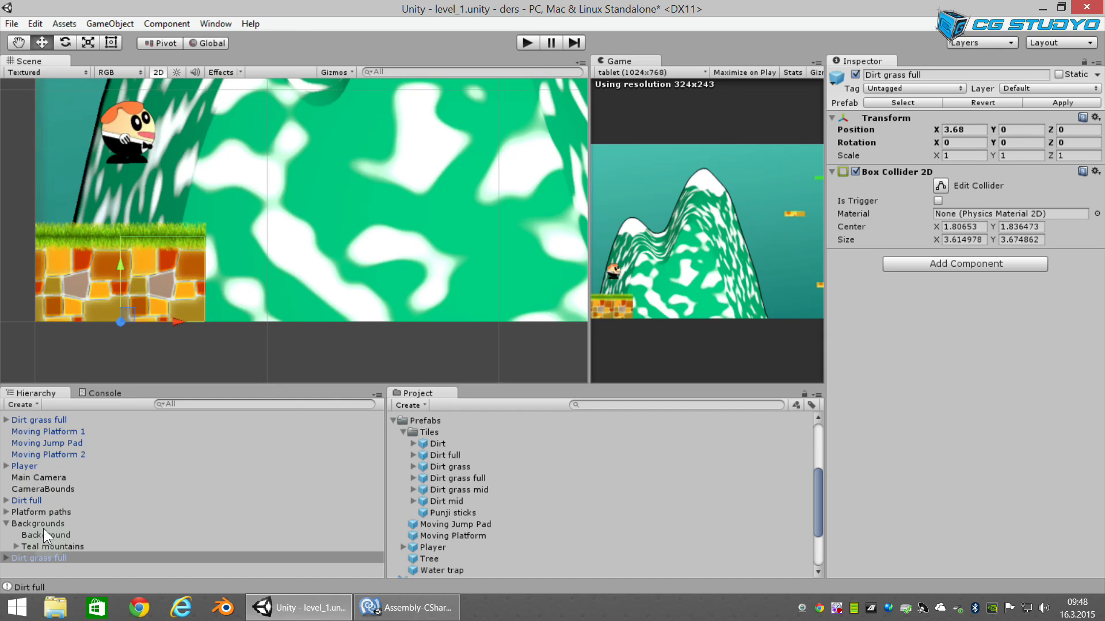
{"action": "left_click_drag", "start_coordinate": [50, 419], "coordinate": [41, 567]}
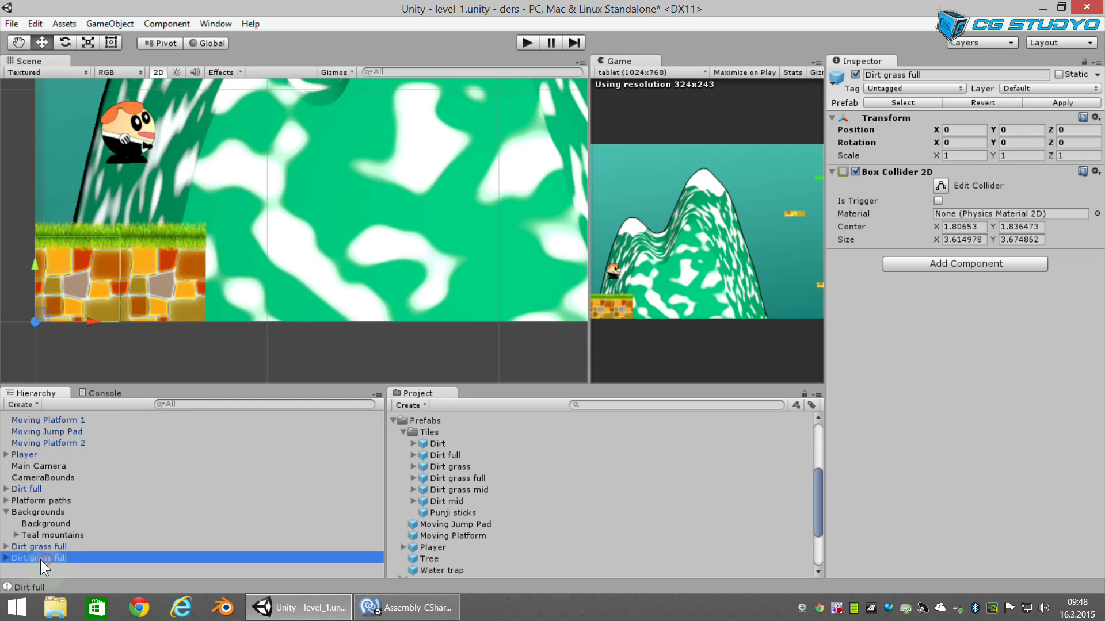
Step: Duplicate both grass tiles and join the copies onto the ground's right end
{"action": "left_click", "coordinate": [47, 545], "text": "shift"}
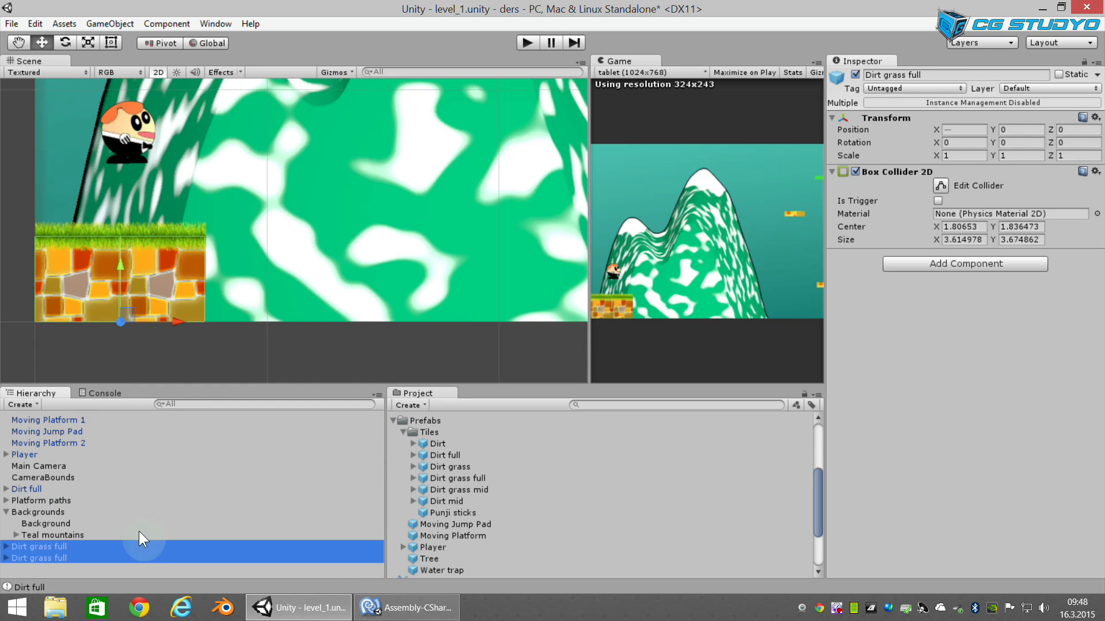
{"action": "key", "text": "ctrl+d"}
{"action": "left_click_drag", "start_coordinate": [93, 318], "coordinate": [339, 317]}
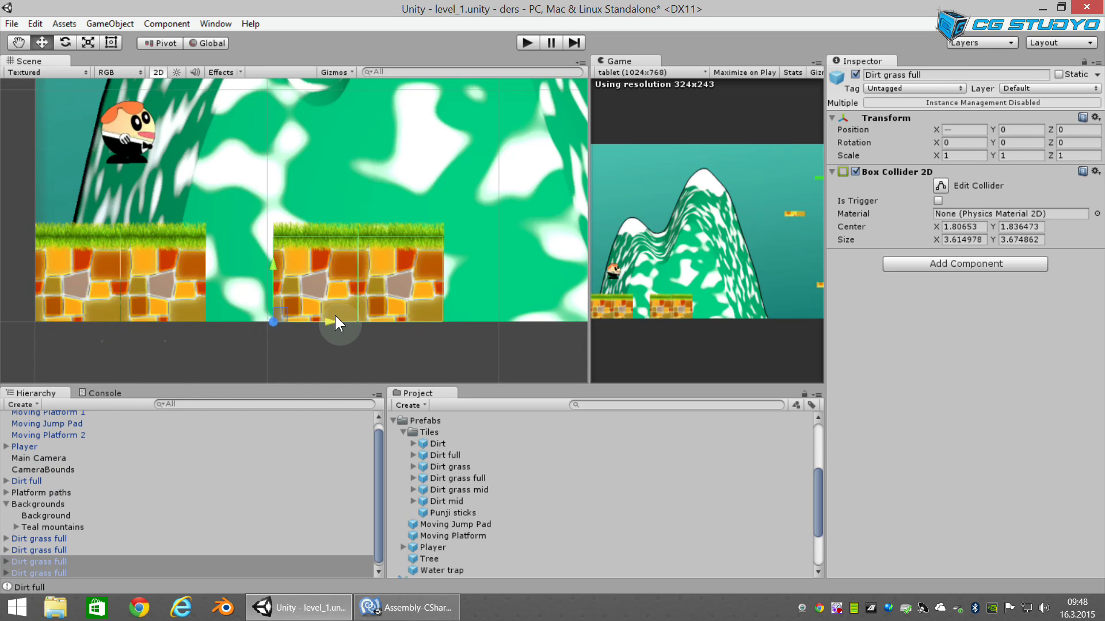
{"action": "scroll", "coordinate": [287, 337], "scroll_direction": "up", "scroll_amount": 1}
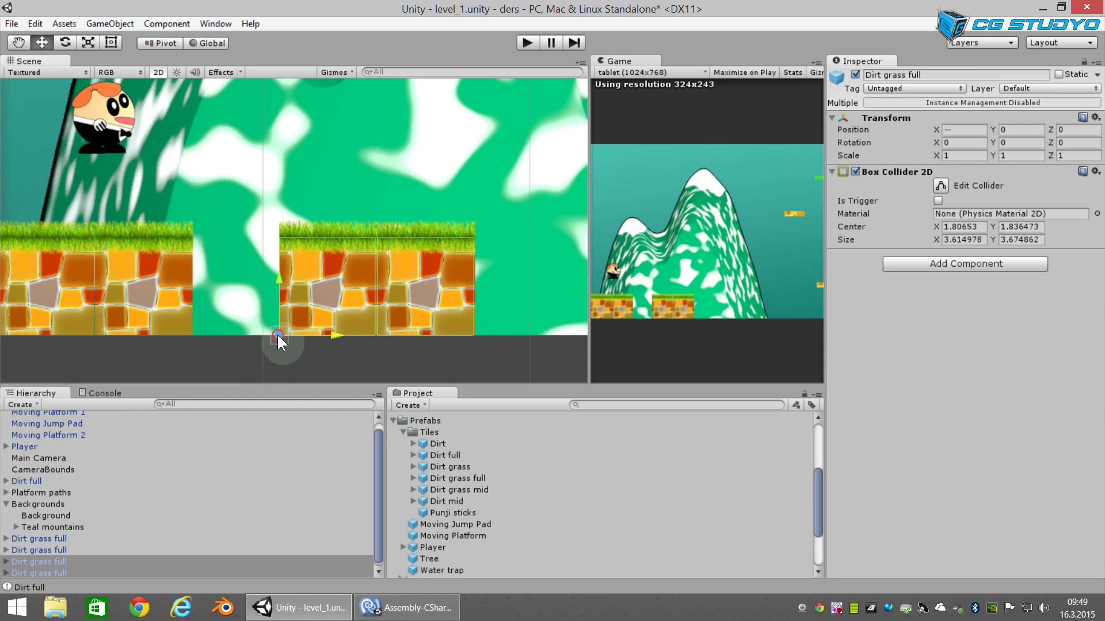
{"action": "left_click_drag", "start_coordinate": [278, 333], "coordinate": [251, 334]}
{"action": "scroll", "coordinate": [244, 316], "scroll_direction": "down", "scroll_amount": 1}
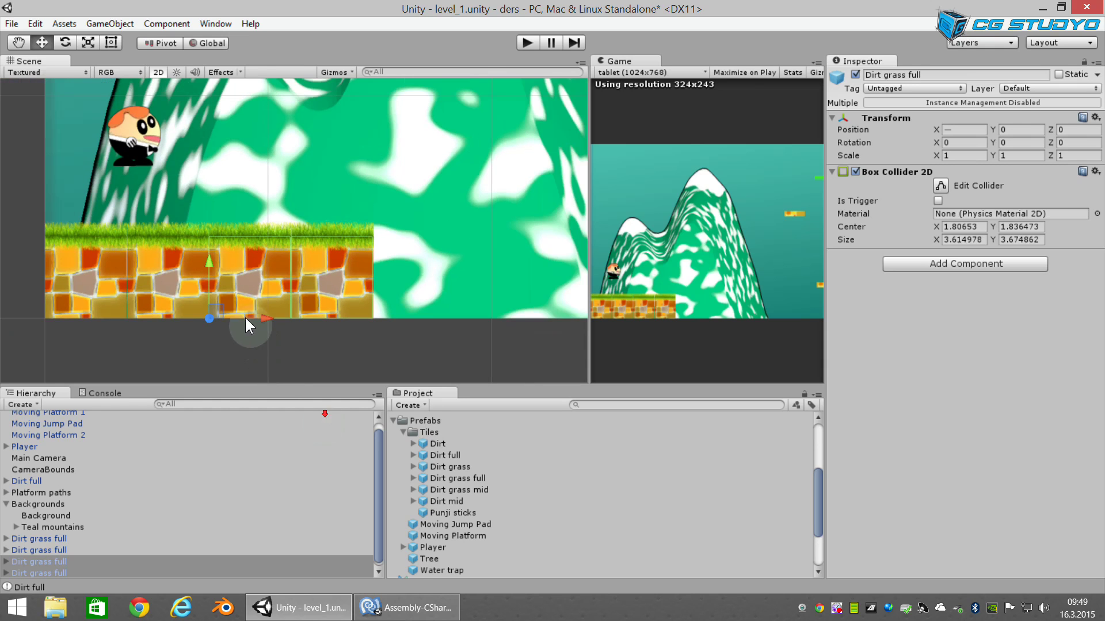
Step: Slide the four selected ground tiles right so they line up without a gap
{"action": "left_click", "coordinate": [79, 538]}
{"action": "left_click", "coordinate": [79, 573], "text": "shift"}
{"action": "key", "text": "f"}
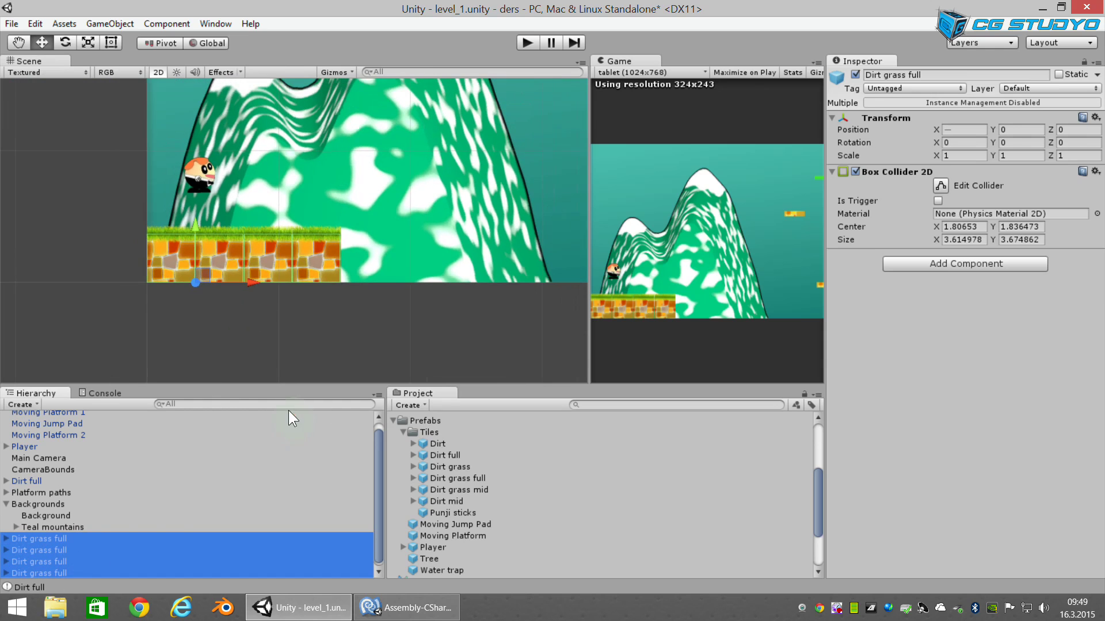
{"action": "mouse_move", "coordinate": [254, 334]}
{"action": "middle_mouse_down"}
{"action": "mouse_move", "coordinate": [219, 340]}
{"action": "mouse_move", "coordinate": [241, 340]}
{"action": "middle_mouse_up"}
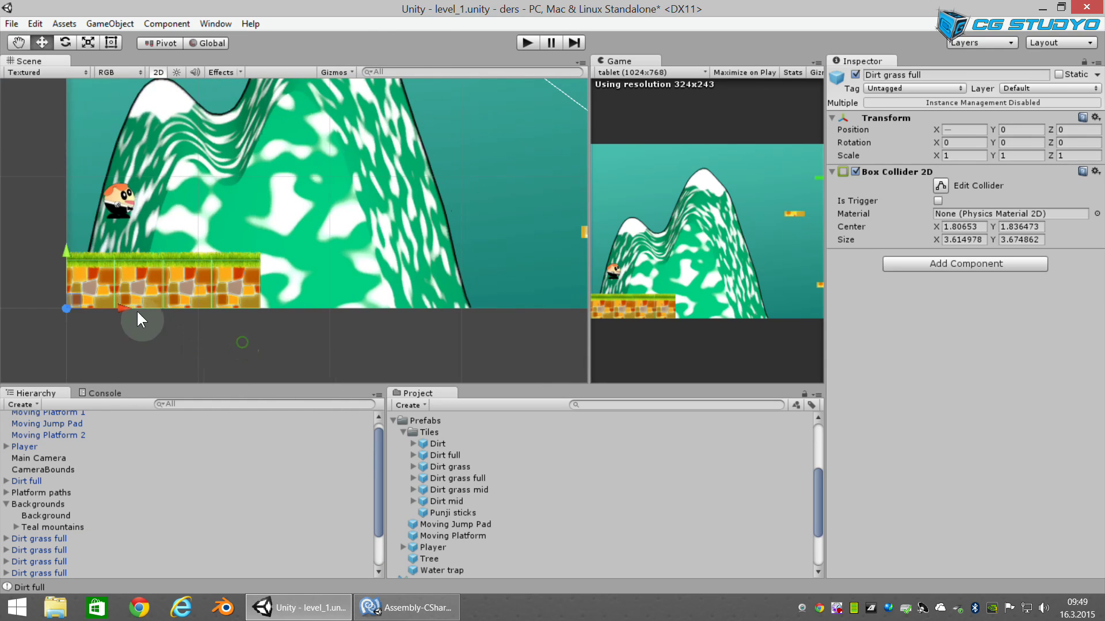
{"action": "mouse_move", "coordinate": [123, 306]}
{"action": "left_mouse_down"}
{"action": "mouse_move", "coordinate": [311, 326]}
{"action": "mouse_move", "coordinate": [357, 315]}
{"action": "left_mouse_up"}
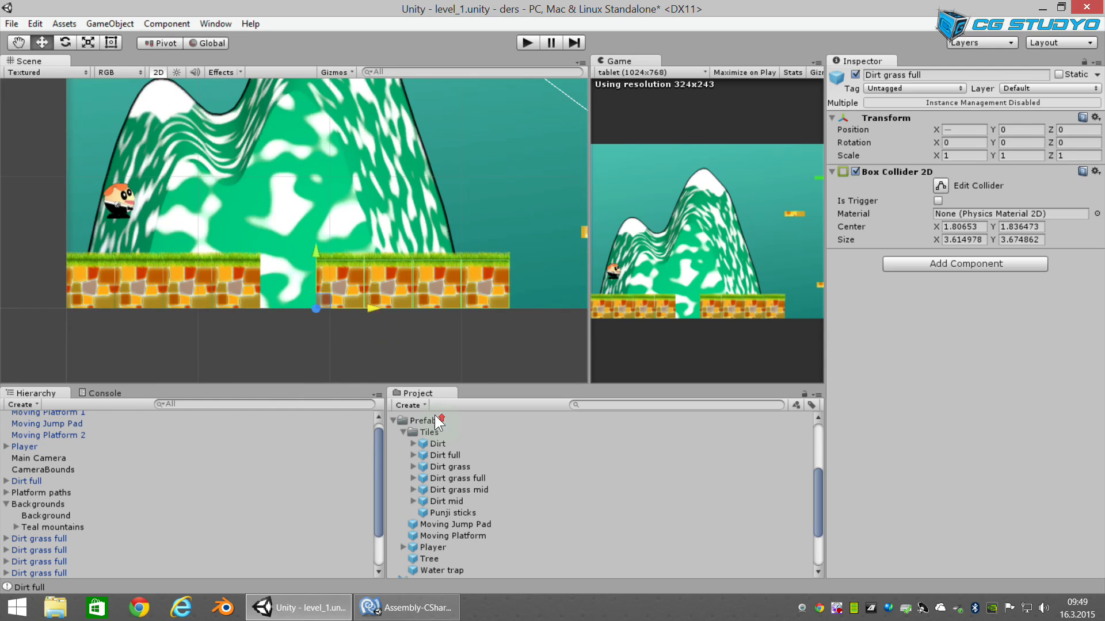
{"action": "key", "text": "f"}
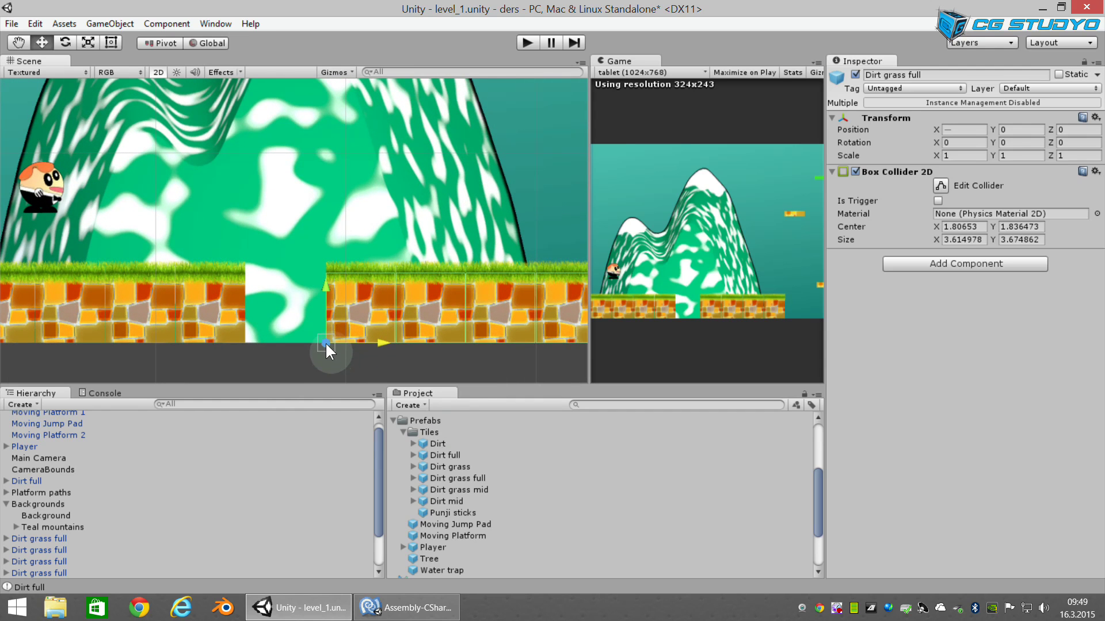
{"action": "left_click_drag", "start_coordinate": [325, 343], "coordinate": [271, 340]}
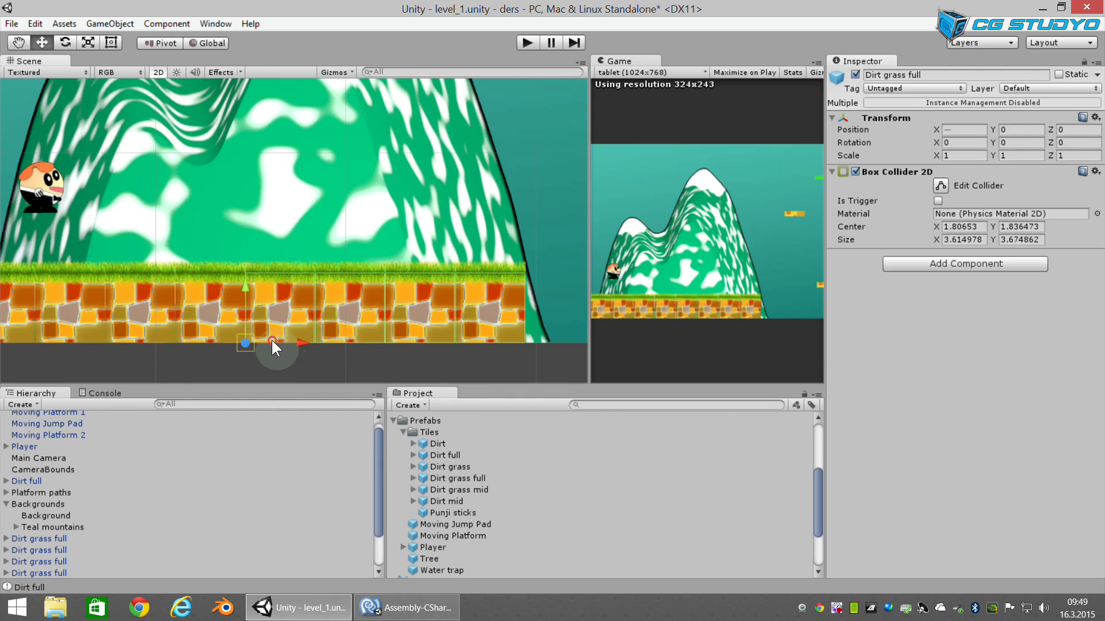
{"action": "scroll", "coordinate": [271, 339], "scroll_direction": "down", "scroll_amount": 3}
{"action": "scroll", "coordinate": [96, 525], "scroll_direction": "down", "scroll_amount": 3}
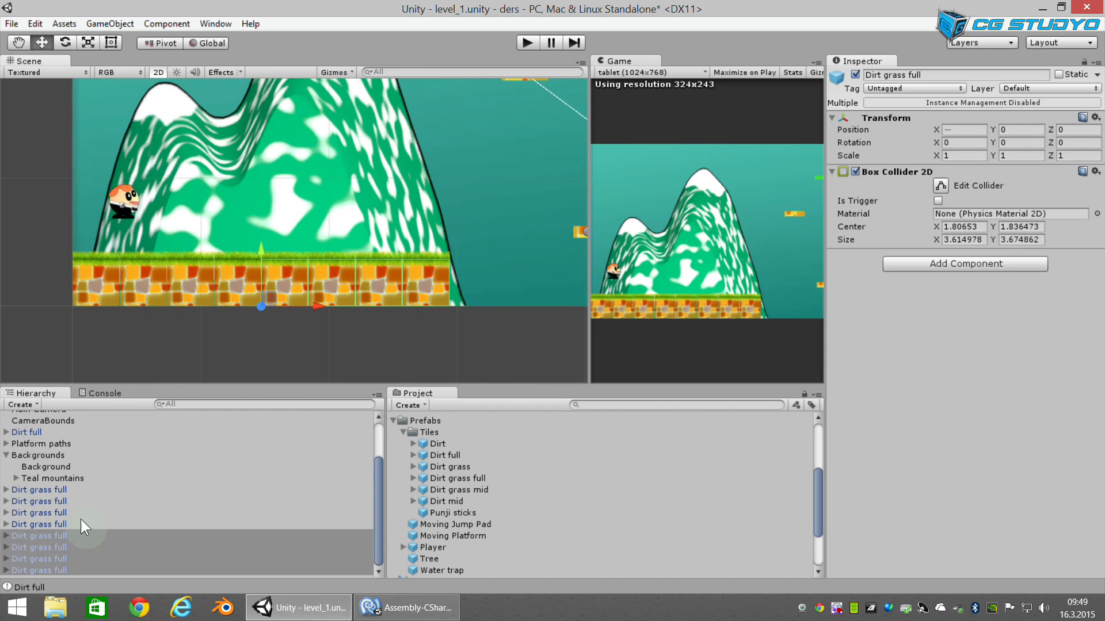
Step: Duplicate all eight ground tiles and butt the copies against the existing ground
{"action": "left_click", "coordinate": [84, 561]}
{"action": "left_click", "coordinate": [68, 488]}
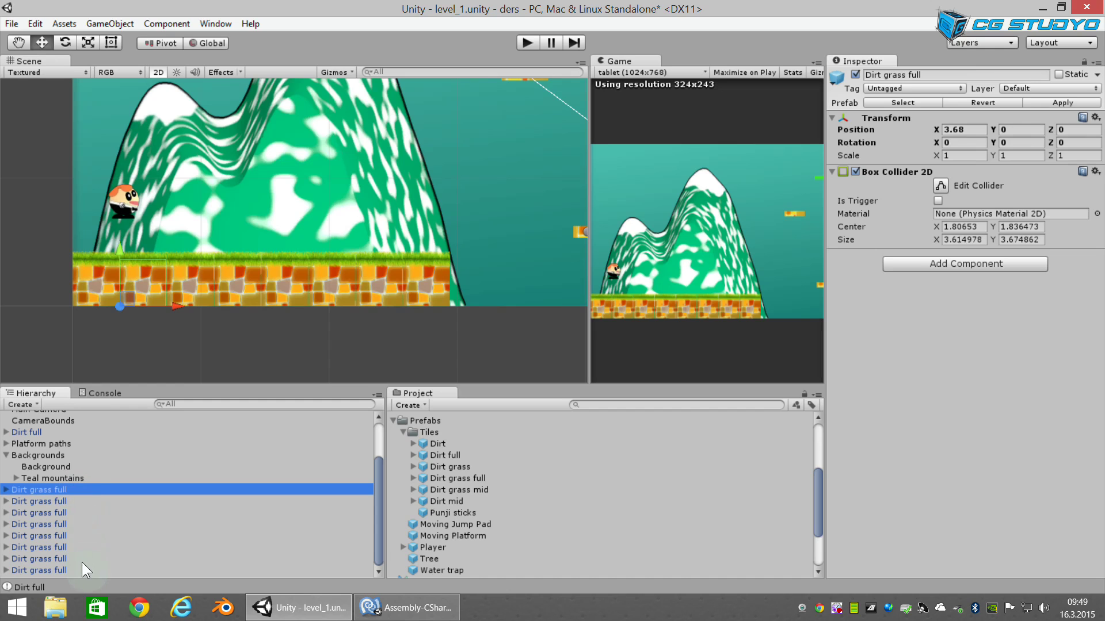
{"action": "left_click", "coordinate": [75, 570], "text": "shift"}
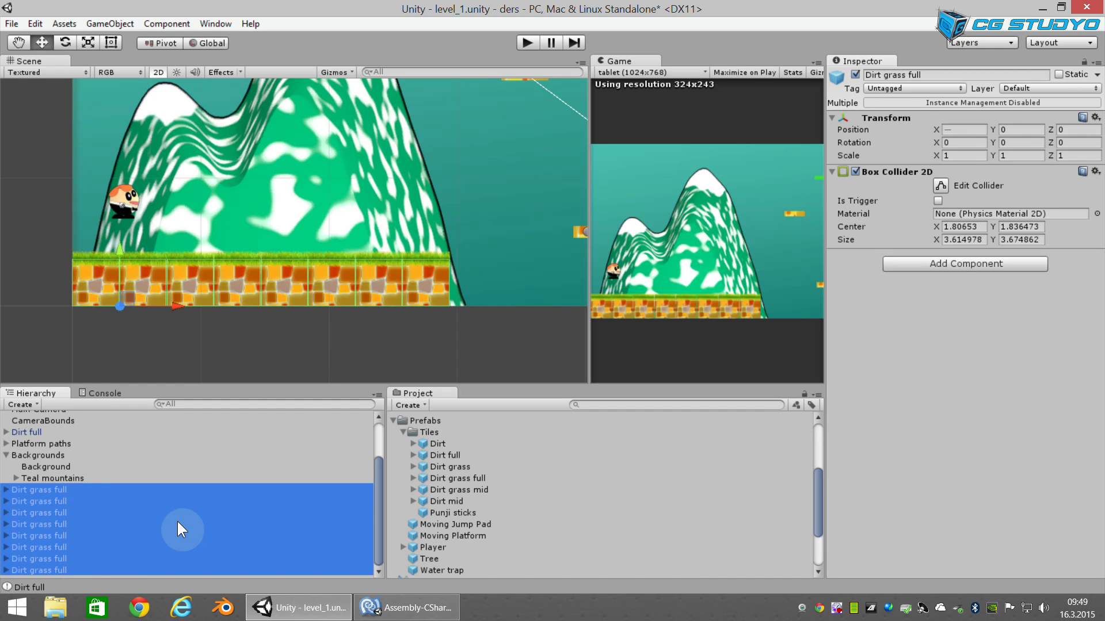
{"action": "key", "text": "ctrl+d"}
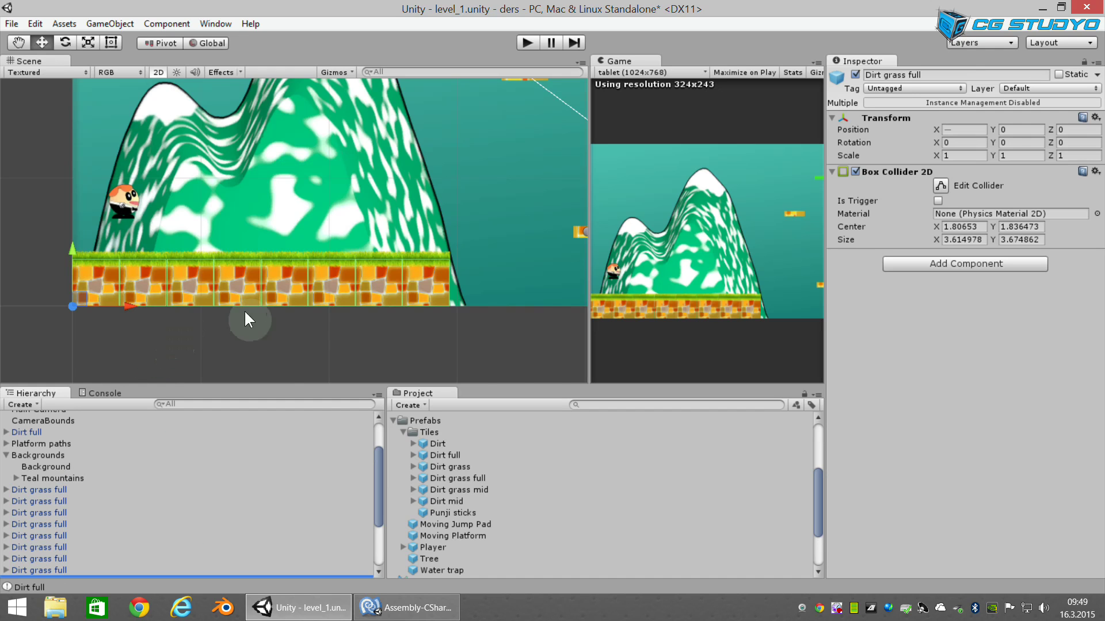
{"action": "key", "text": "f"}
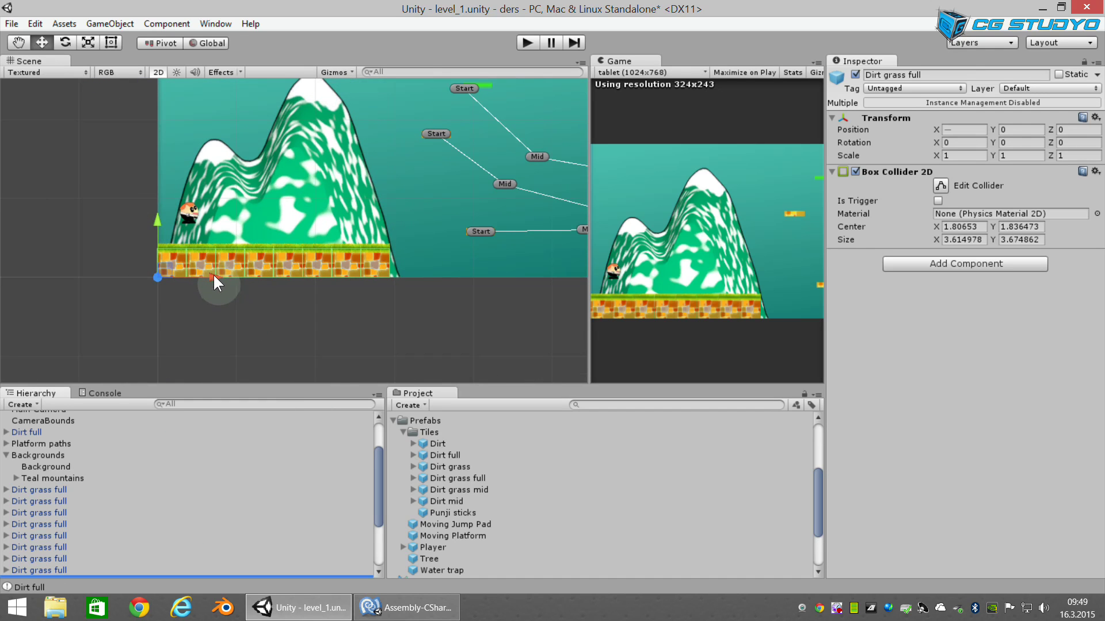
{"action": "left_click_drag", "start_coordinate": [213, 276], "coordinate": [468, 282]}
{"action": "scroll", "coordinate": [558, 362], "scroll_direction": "up", "scroll_amount": 2}
{"action": "scroll", "coordinate": [463, 312], "scroll_direction": "up", "scroll_amount": 2}
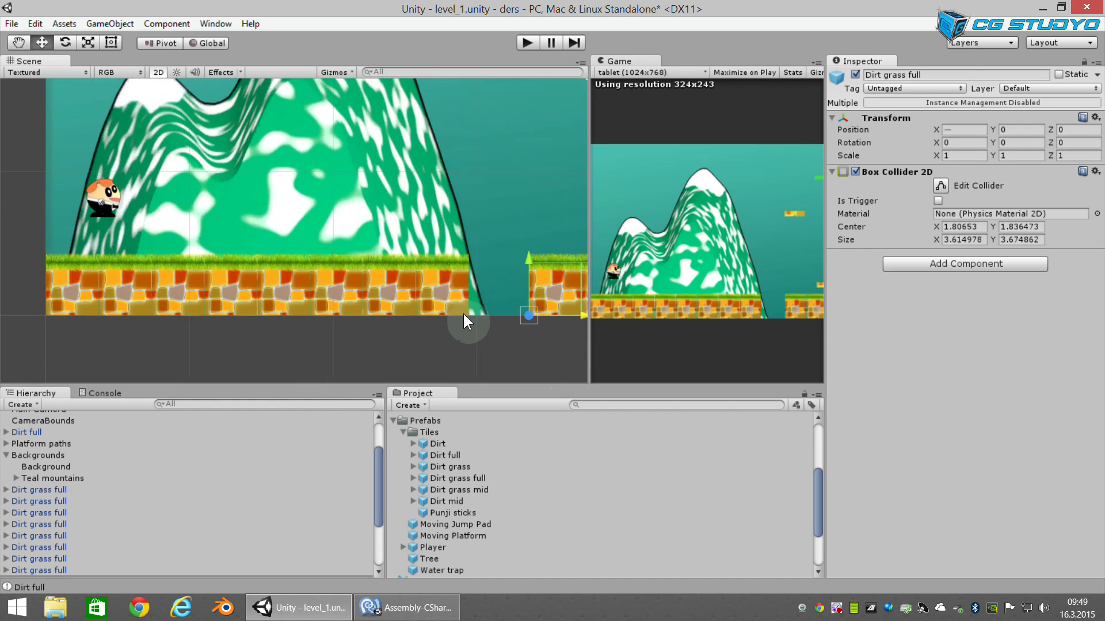
{"action": "scroll", "coordinate": [419, 308], "scroll_direction": "up", "scroll_amount": 1}
{"action": "scroll", "coordinate": [380, 311], "scroll_direction": "up", "scroll_amount": 2}
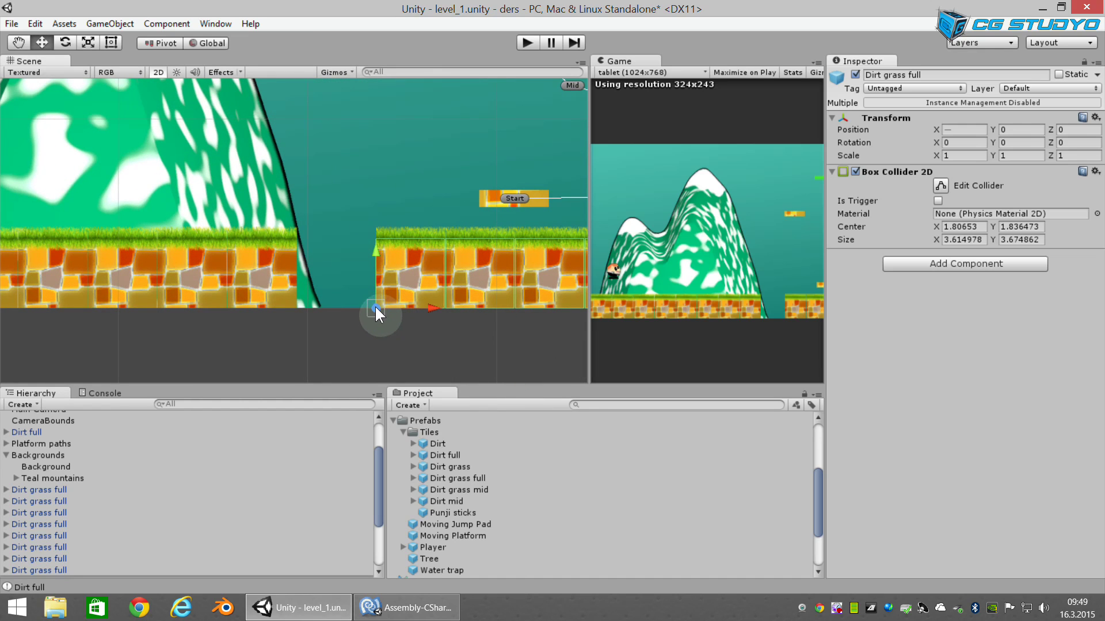
{"action": "left_click_drag", "start_coordinate": [374, 311], "coordinate": [298, 305]}
{"action": "scroll", "coordinate": [300, 304], "scroll_direction": "down", "scroll_amount": 1}
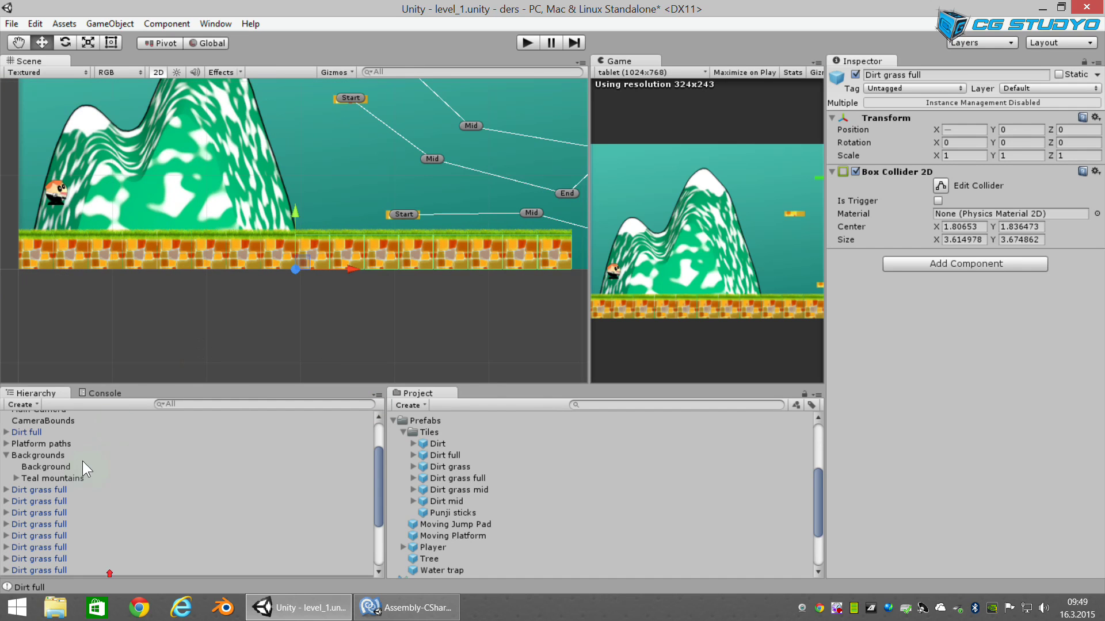
{"action": "scroll", "coordinate": [82, 461], "scroll_direction": "down", "scroll_amount": 5}
{"action": "scroll", "coordinate": [81, 478], "scroll_direction": "up", "scroll_amount": 10}
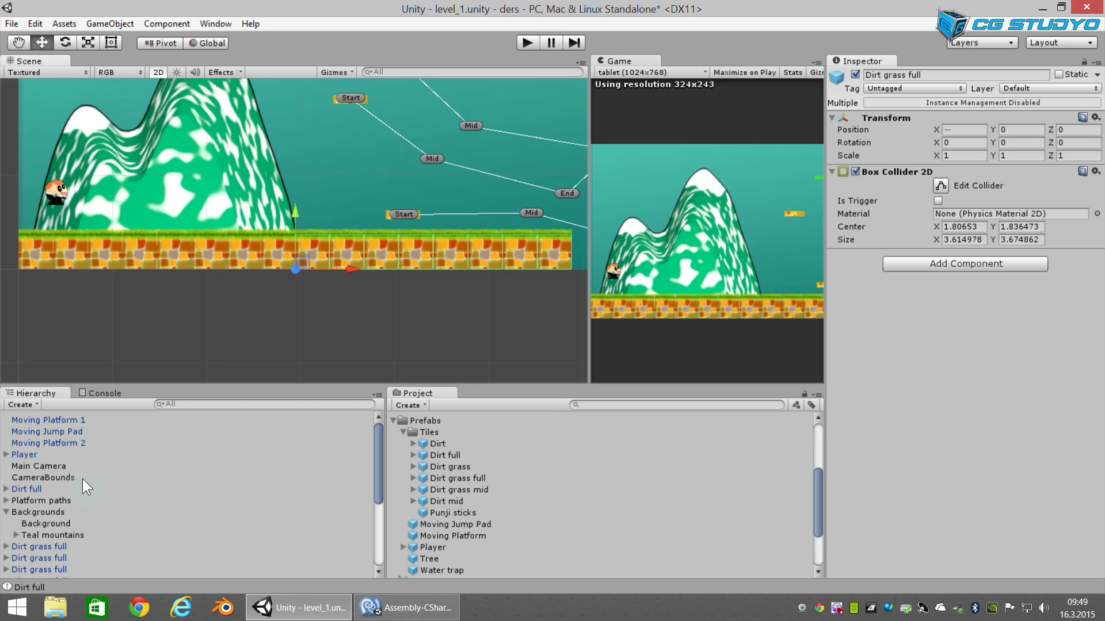
Step: Create an empty object named Foregrounds and parent all Dirt grass full tiles under it
{"action": "left_click", "coordinate": [30, 406]}
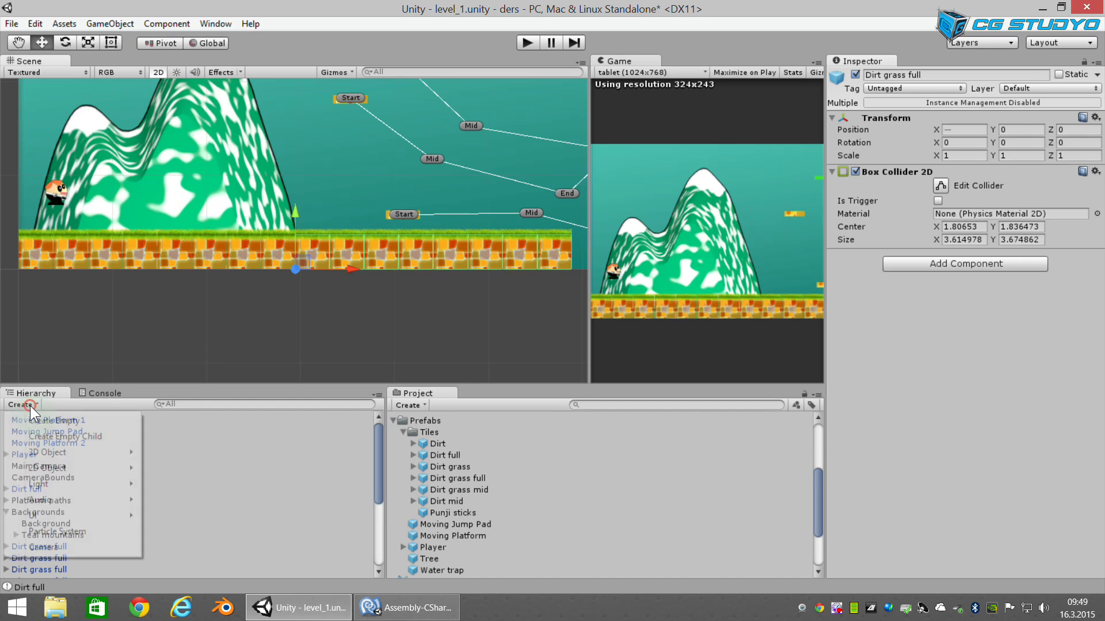
{"action": "left_click", "coordinate": [65, 422]}
{"action": "left_click", "coordinate": [123, 571]}
{"action": "type", "text": "Foregrounds"}
{"action": "key", "text": "Return"}
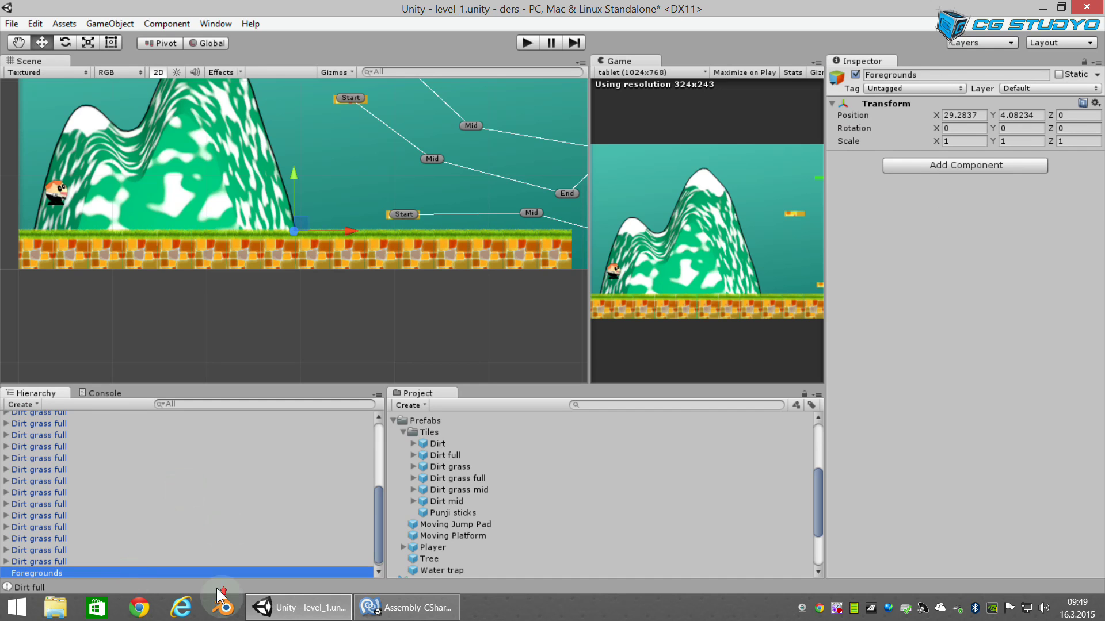
{"action": "scroll", "coordinate": [77, 529], "scroll_direction": "up", "scroll_amount": 5}
{"action": "left_click", "coordinate": [60, 546]}
{"action": "scroll", "coordinate": [62, 552], "scroll_direction": "down", "scroll_amount": 5}
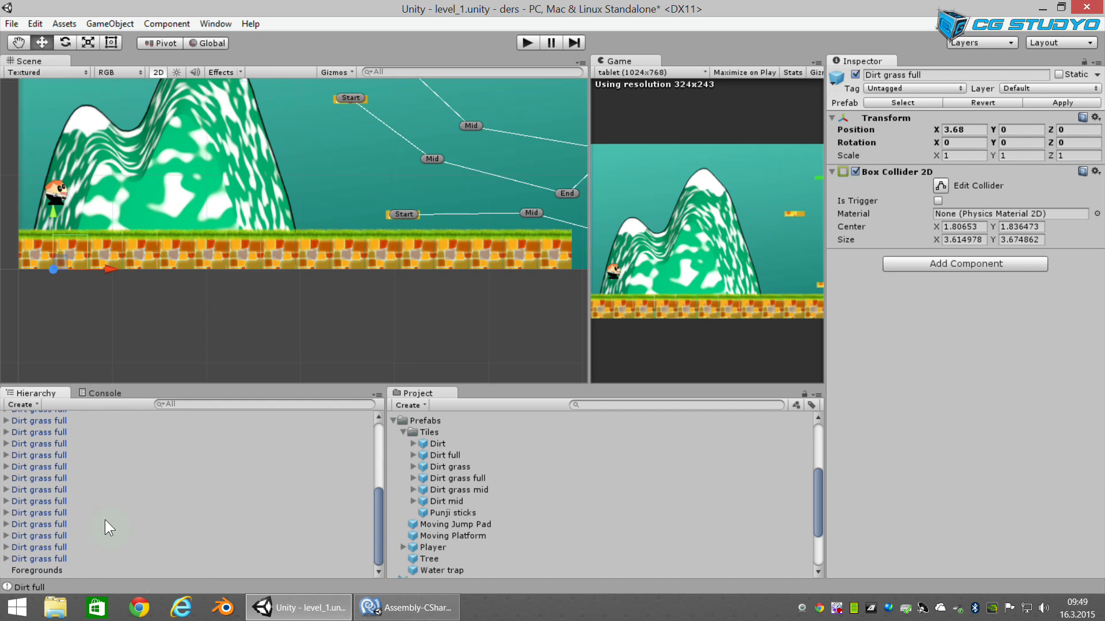
{"action": "left_click", "coordinate": [68, 557], "text": "shift"}
{"action": "left_click_drag", "start_coordinate": [62, 533], "coordinate": [47, 571]}
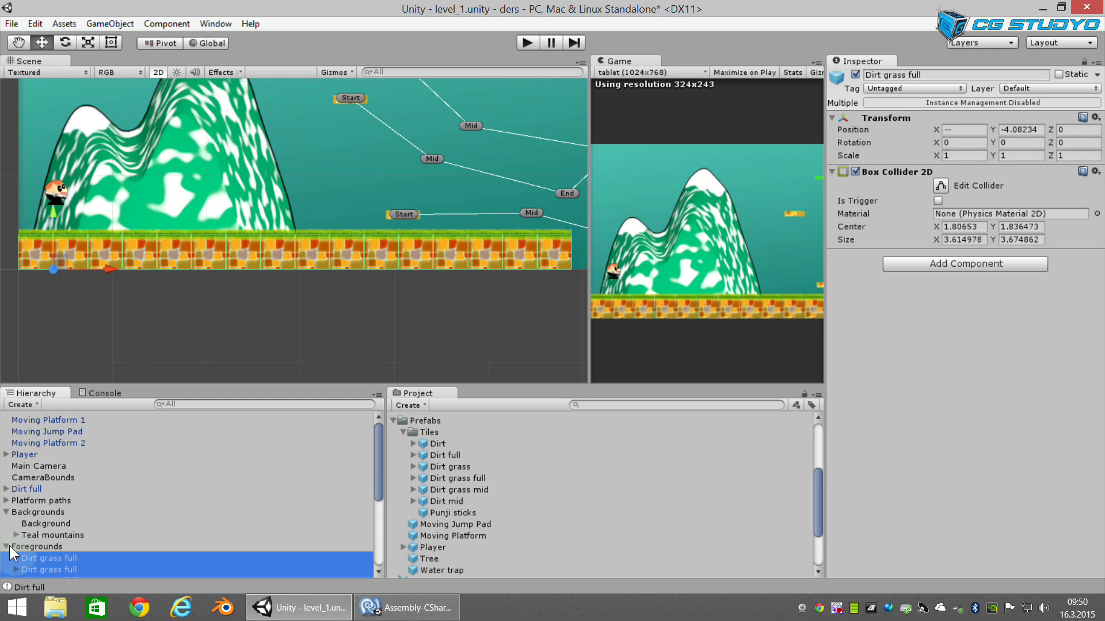
{"action": "left_click", "coordinate": [6, 547]}
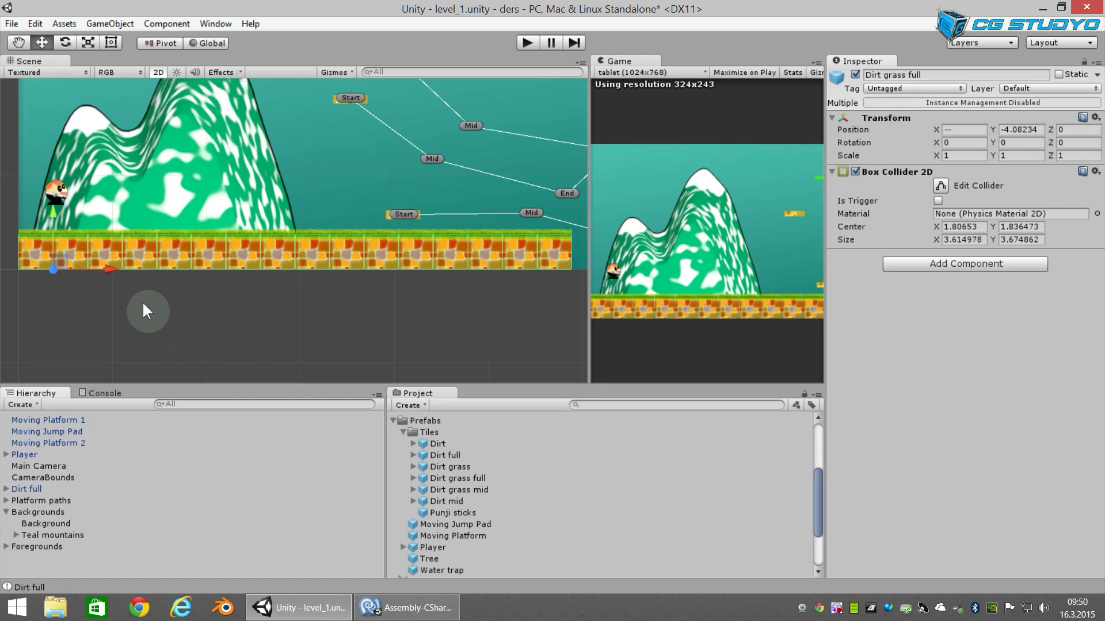
Step: Widen the Game view and play-test the level
{"action": "middle_click_drag", "start_coordinate": [148, 311], "coordinate": [208, 343]}
{"action": "left_click_drag", "start_coordinate": [589, 204], "coordinate": [350, 228]}
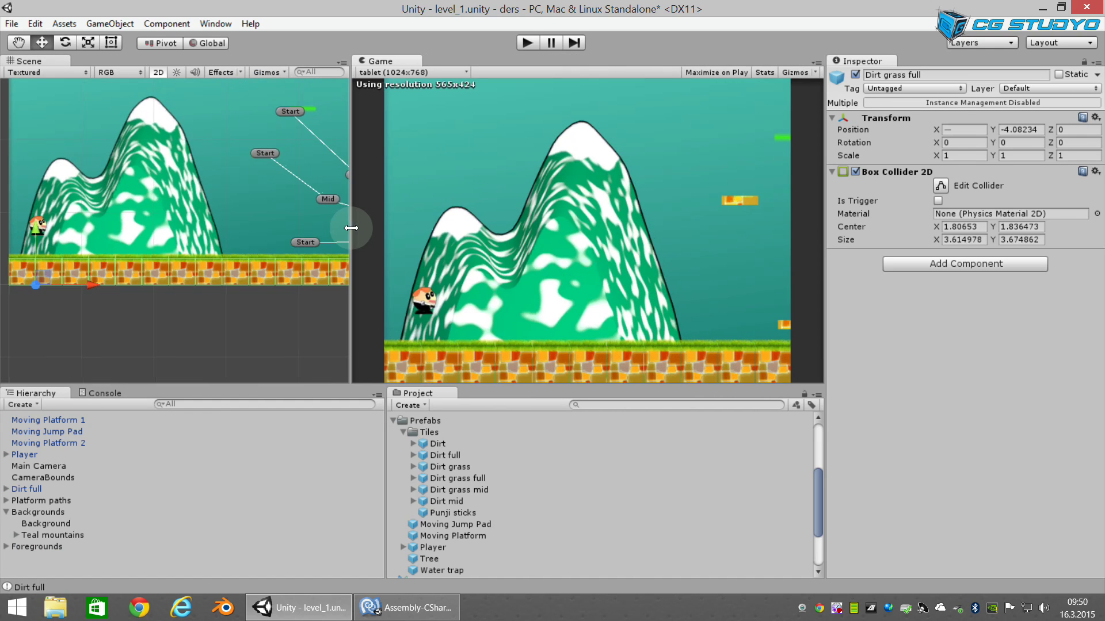
{"action": "left_click", "coordinate": [529, 42]}
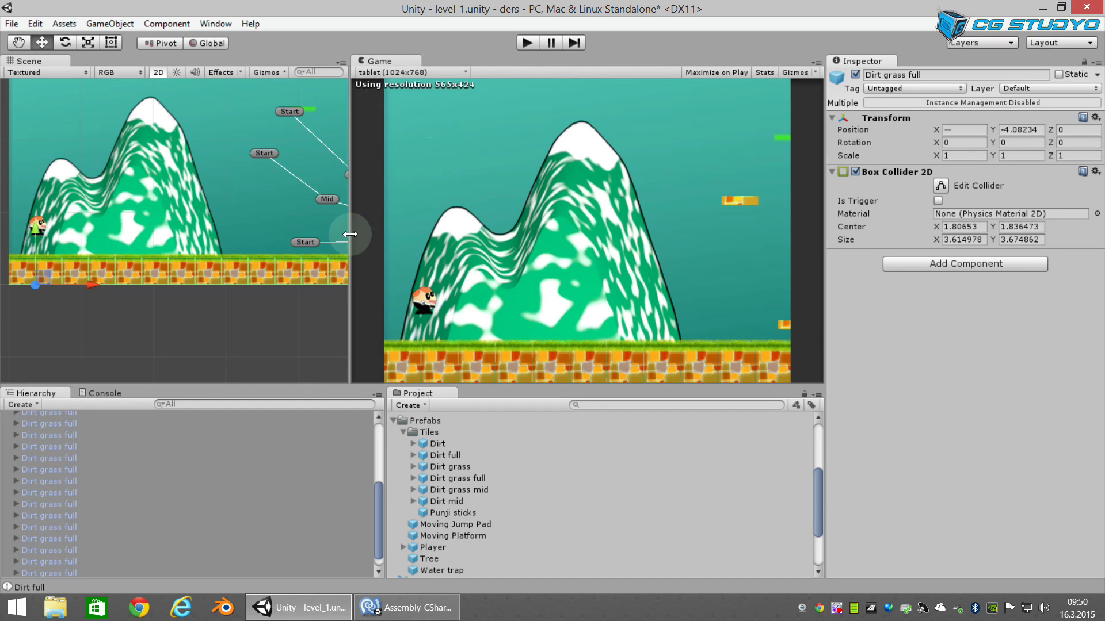
{"action": "left_click_drag", "start_coordinate": [350, 234], "coordinate": [573, 230]}
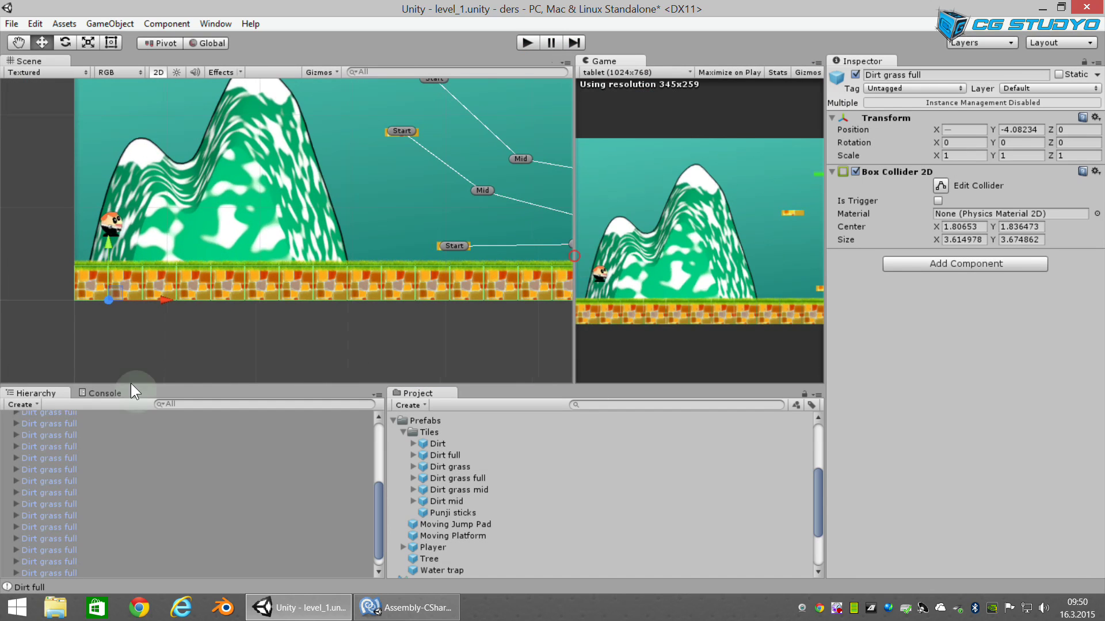
Step: Put a Dirt grass full tile and its children on the Platforms layer and apply to the prefab
{"action": "left_click", "coordinate": [49, 460]}
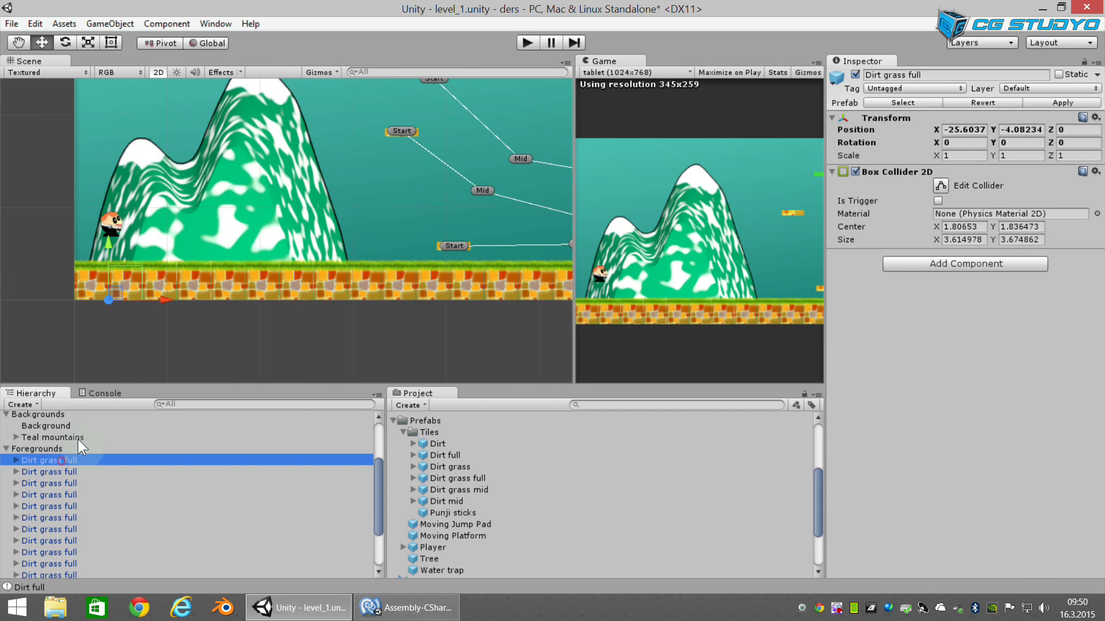
{"action": "middle_click_drag", "start_coordinate": [69, 323], "coordinate": [352, 317]}
{"action": "scroll", "coordinate": [352, 317], "scroll_direction": "up", "scroll_amount": 2}
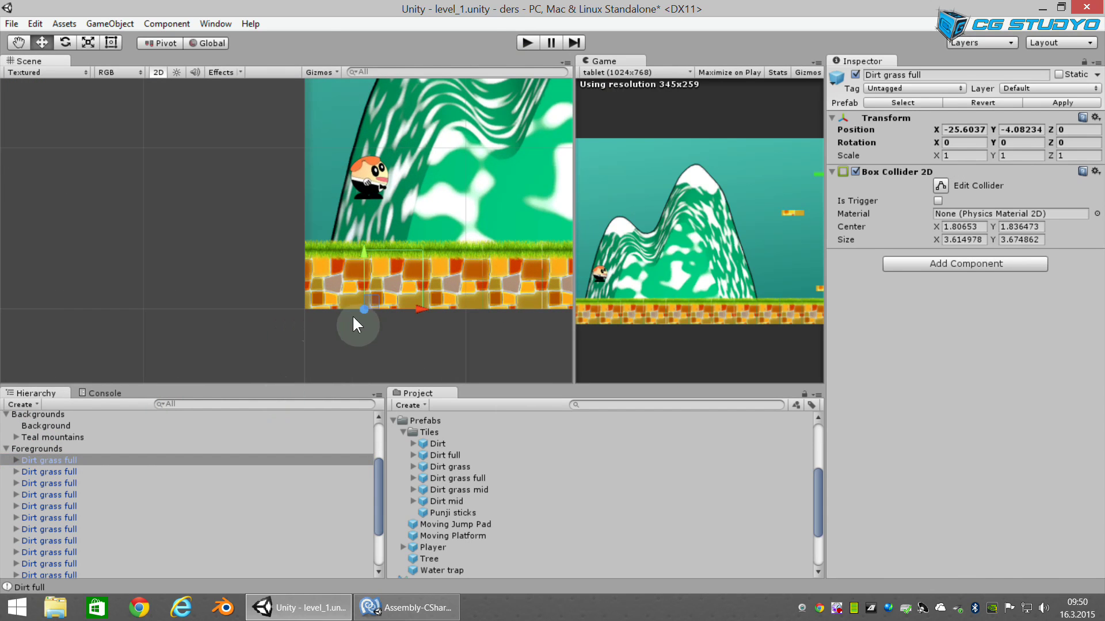
{"action": "left_click", "coordinate": [49, 471]}
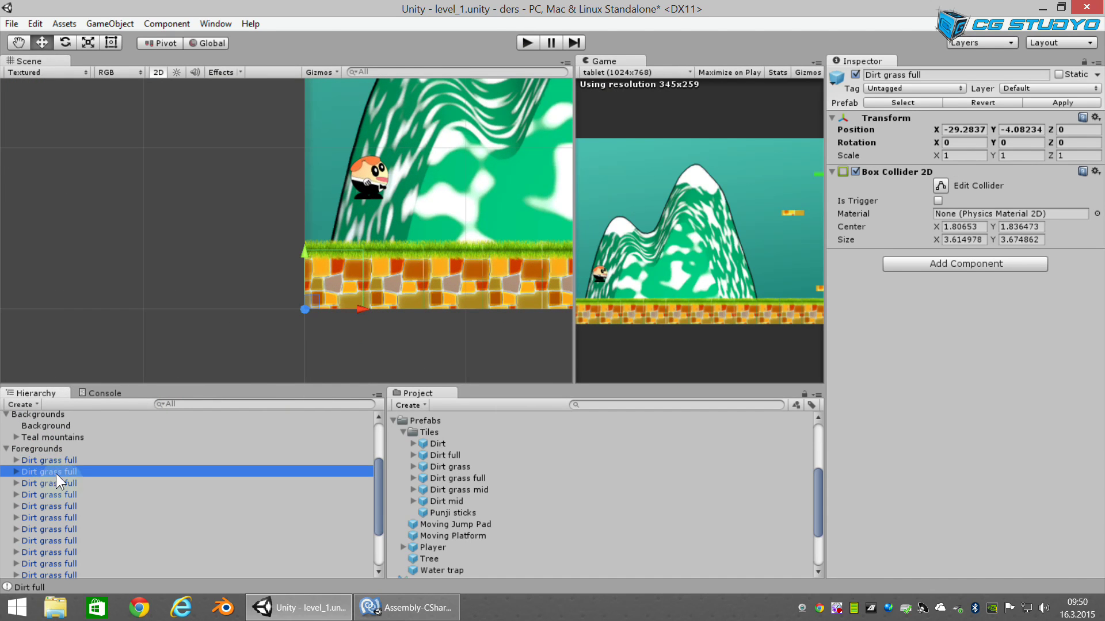
{"action": "left_click_drag", "start_coordinate": [50, 471], "coordinate": [56, 452]}
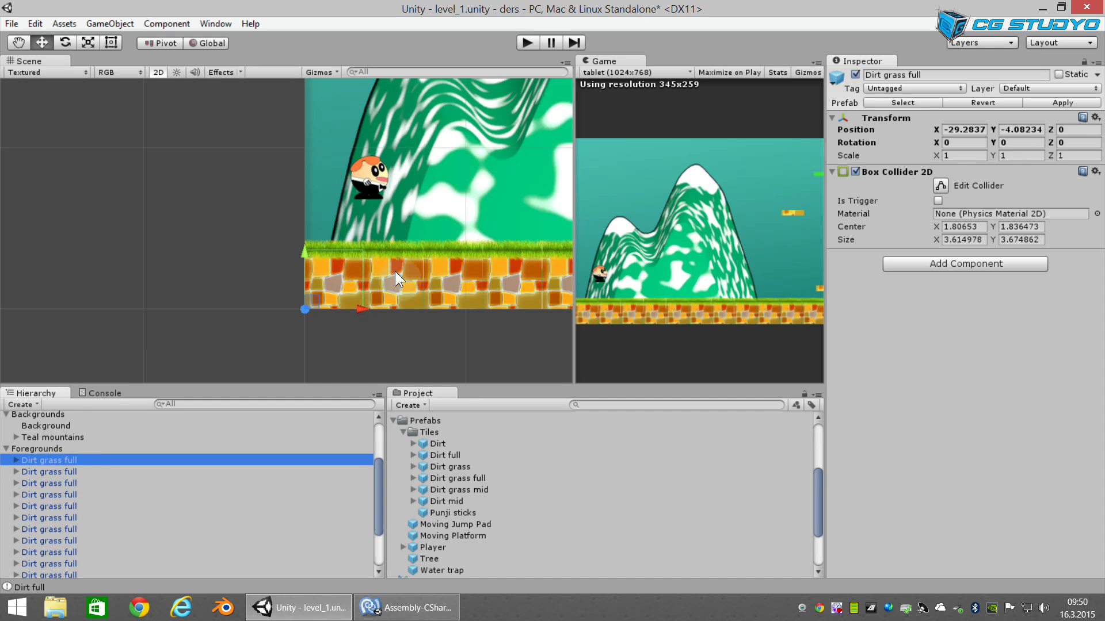
{"action": "scroll", "coordinate": [426, 362], "scroll_direction": "up", "scroll_amount": 2}
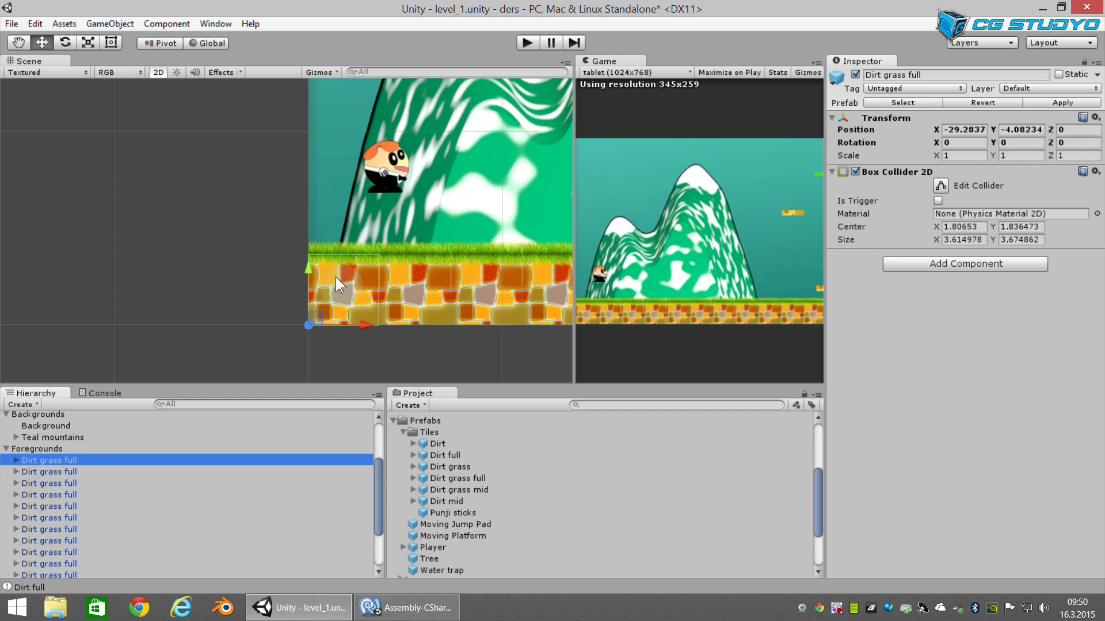
{"action": "left_click", "coordinate": [1027, 88]}
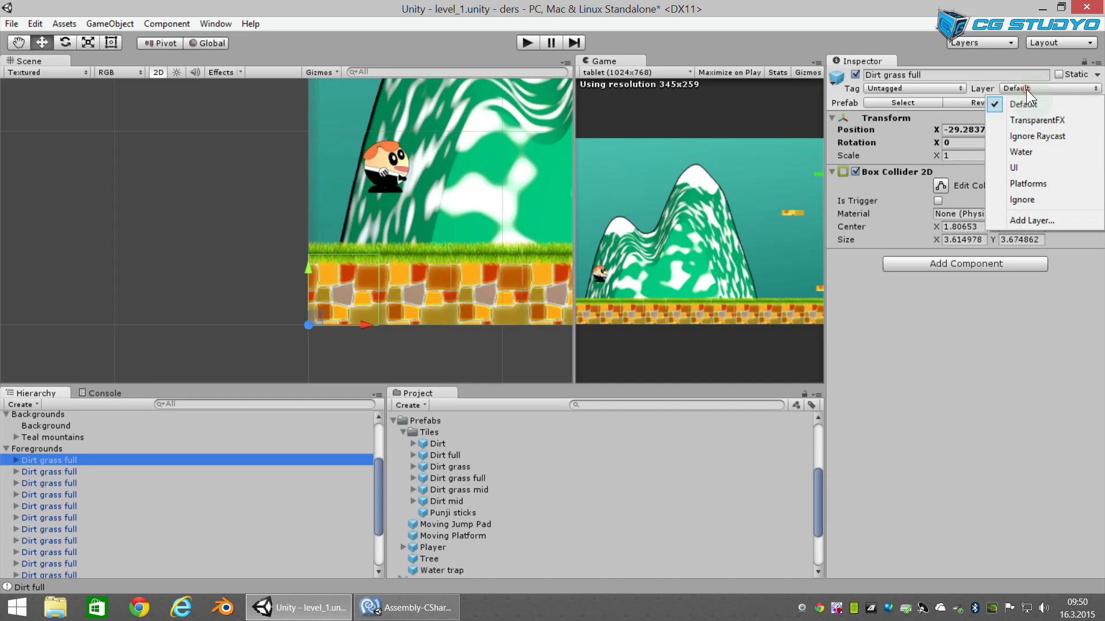
{"action": "left_click", "coordinate": [1043, 185]}
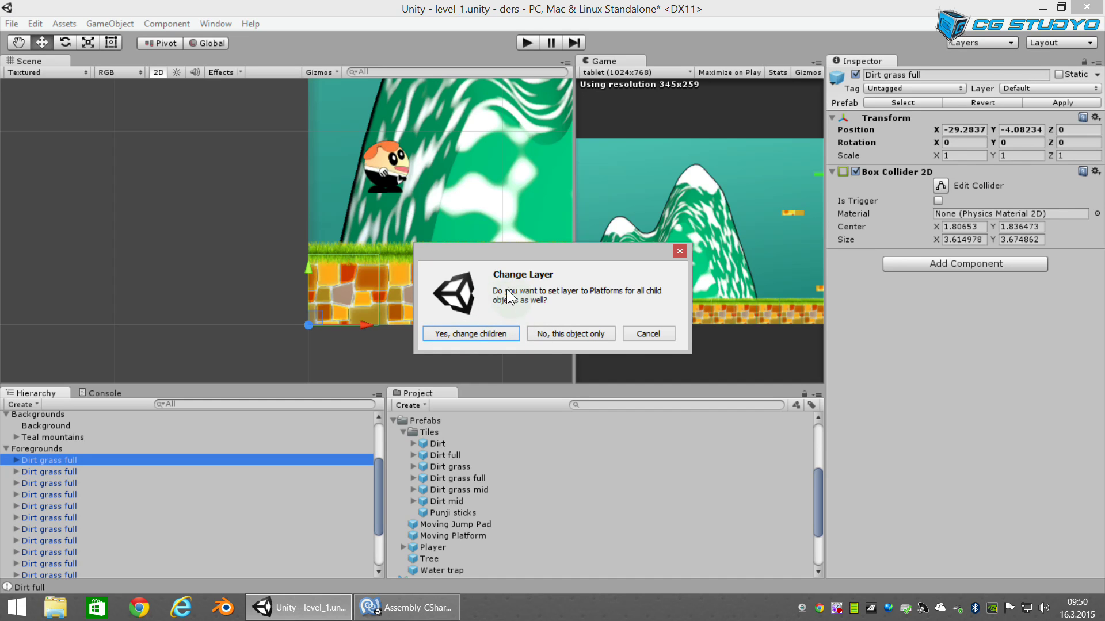
{"action": "left_click", "coordinate": [468, 337]}
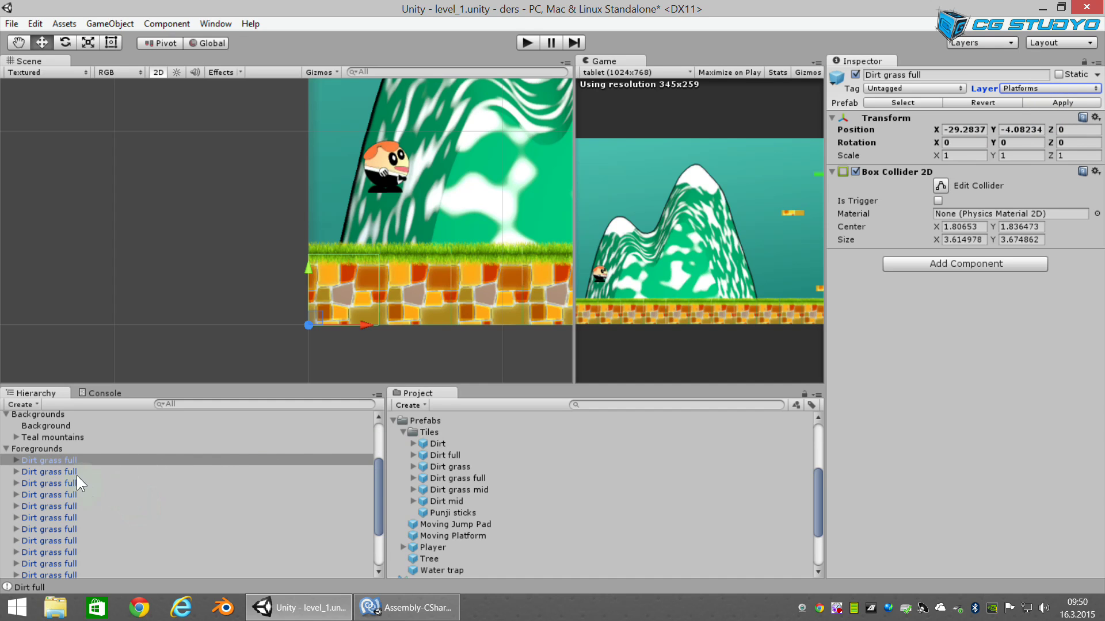
{"action": "left_click", "coordinate": [1062, 102]}
Step: Enlarge the game view and play-test, walking the character right and left across the grass, then stop
{"action": "left_click_drag", "start_coordinate": [573, 196], "coordinate": [414, 221]}
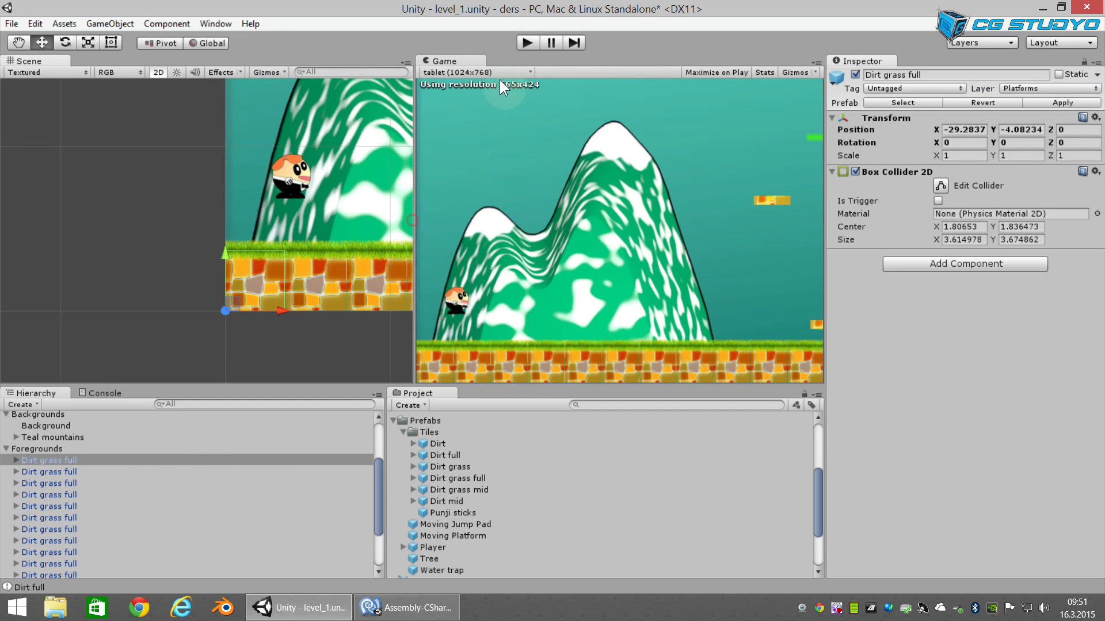
{"action": "left_click", "coordinate": [524, 43]}
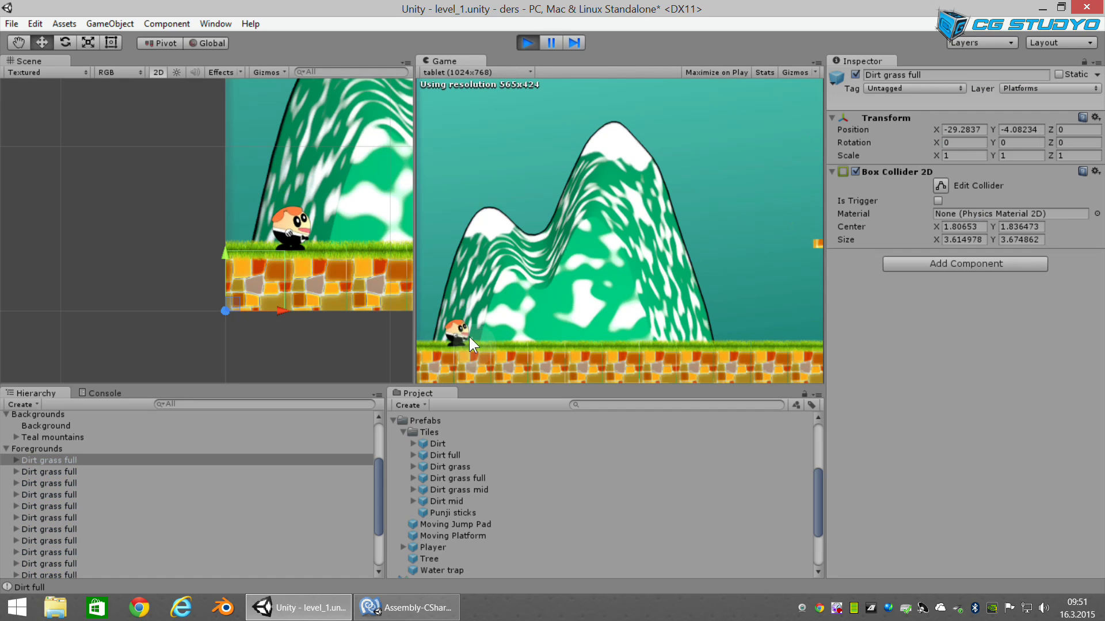
{"action": "key", "text": "Right"}
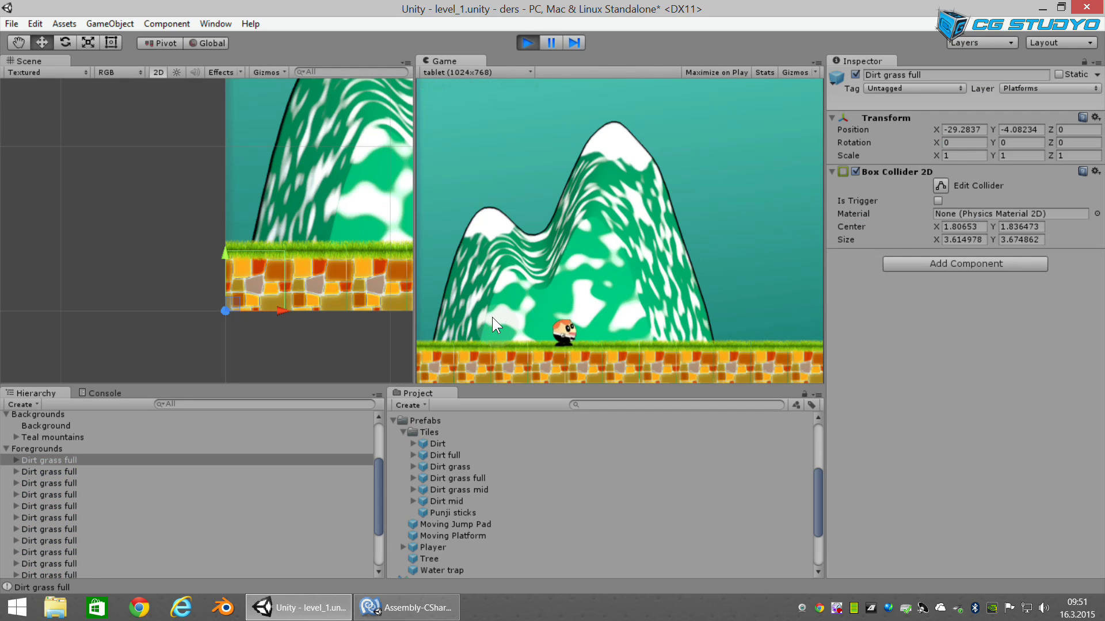
{"action": "key", "text": "Right"}
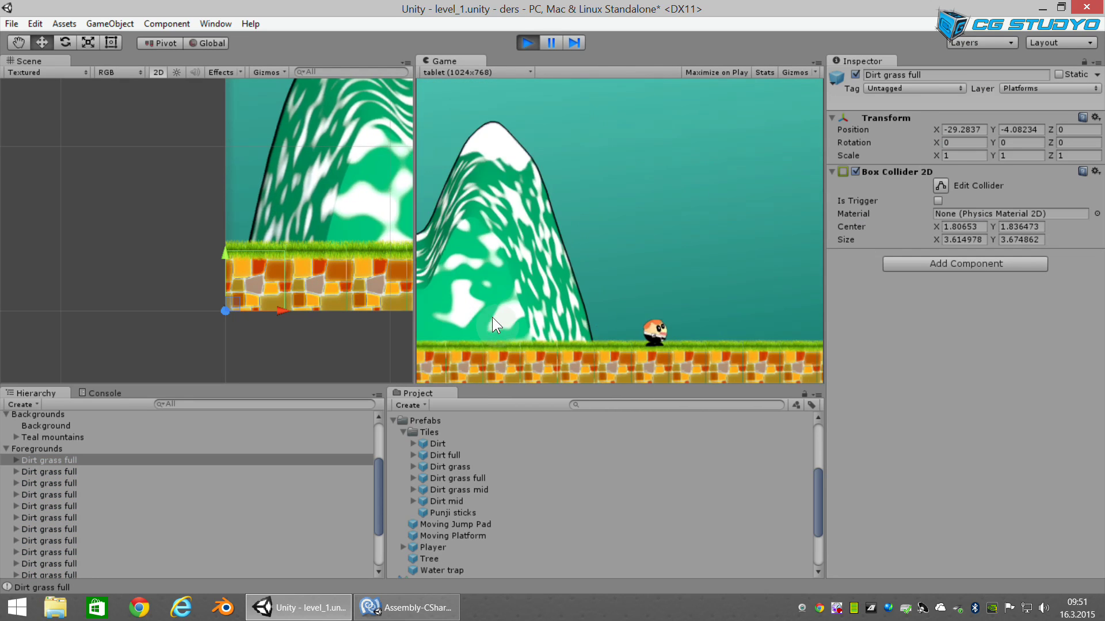
{"action": "key", "text": "Left"}
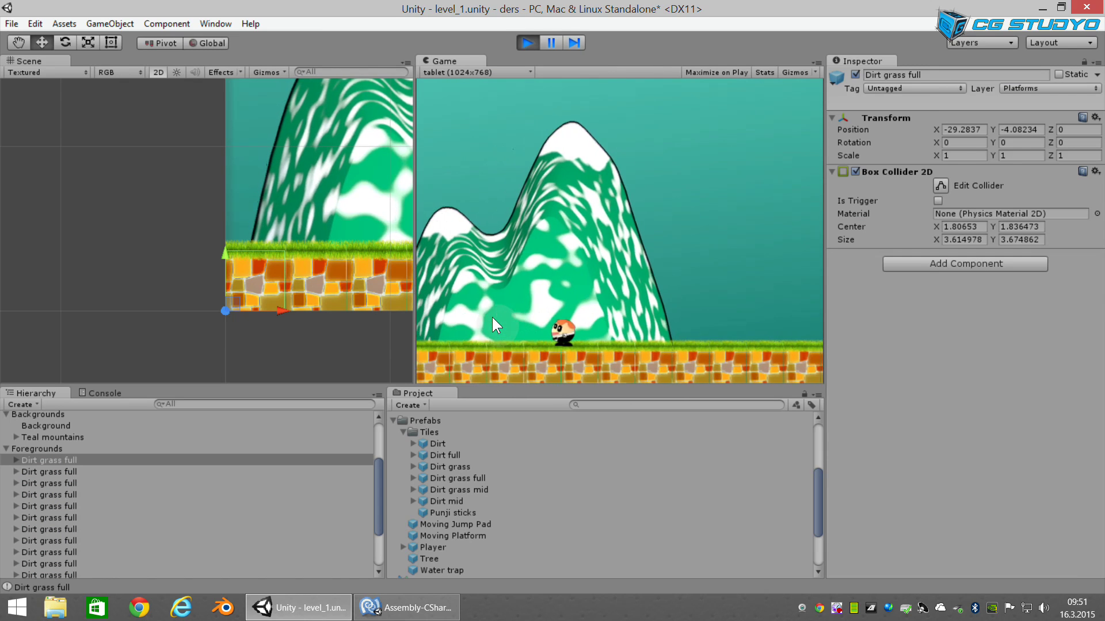
{"action": "key", "text": "Right"}
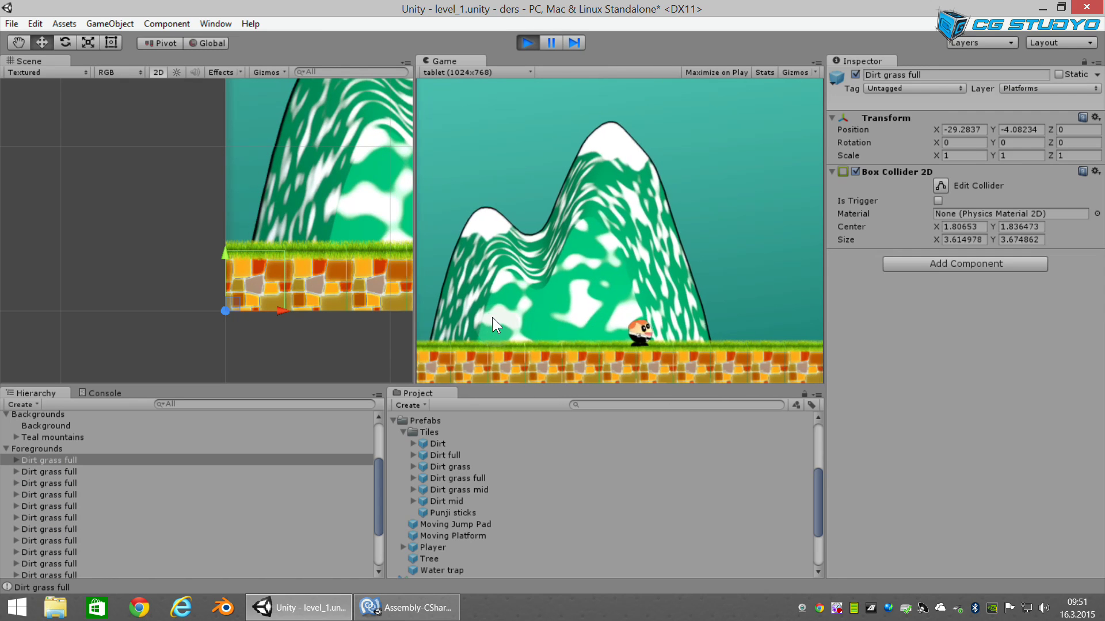
{"action": "key", "text": "Left"}
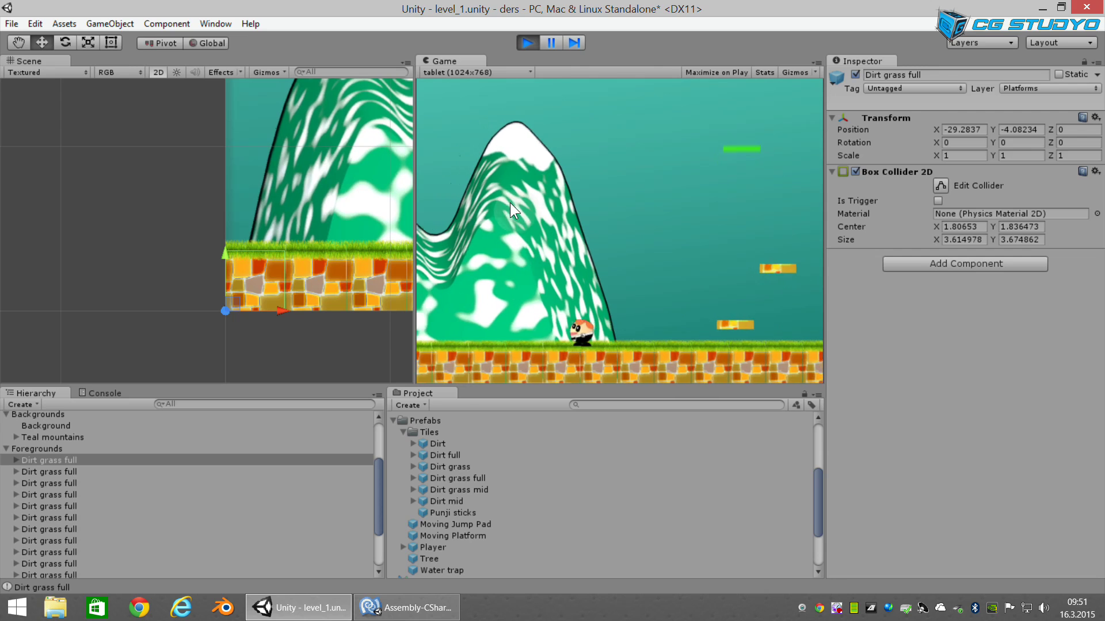
{"action": "left_click", "coordinate": [528, 42]}
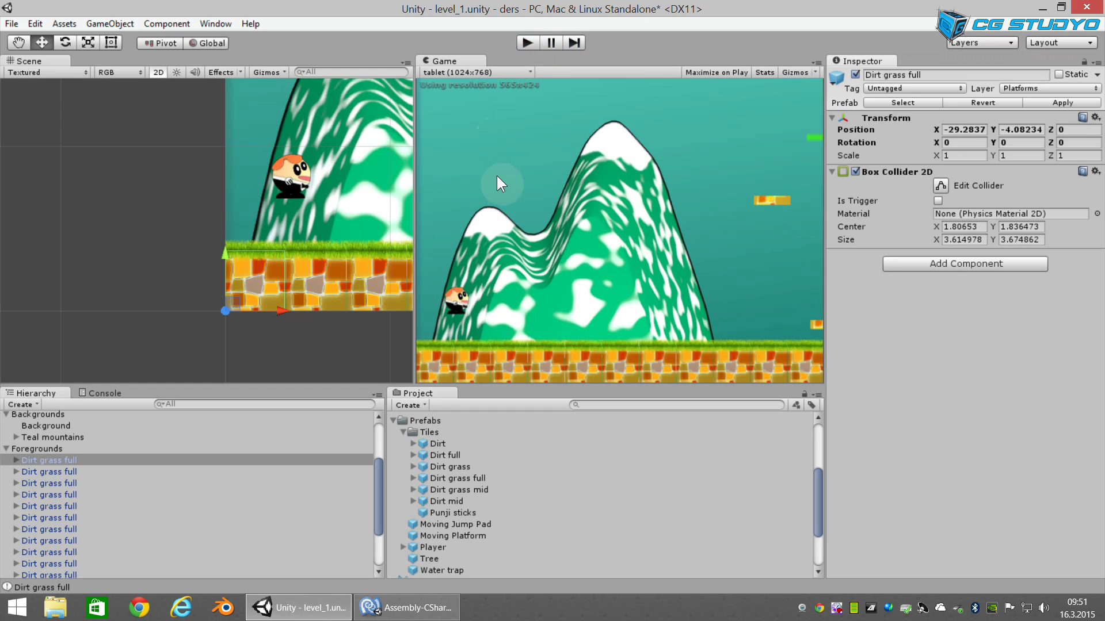
Step: Glance at BackgroundParallax.cs, then inspect Main Camera's Background Parallax showing Teal mountains and Parallax Scale 0.5
{"action": "left_click", "coordinate": [412, 607]}
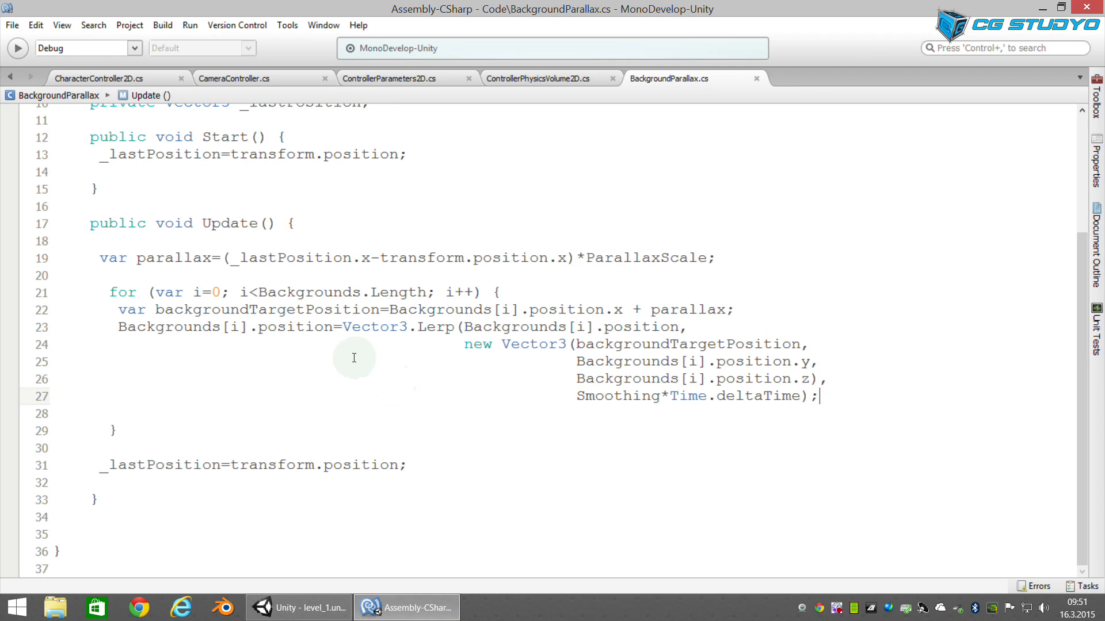
{"action": "left_click", "coordinate": [299, 608]}
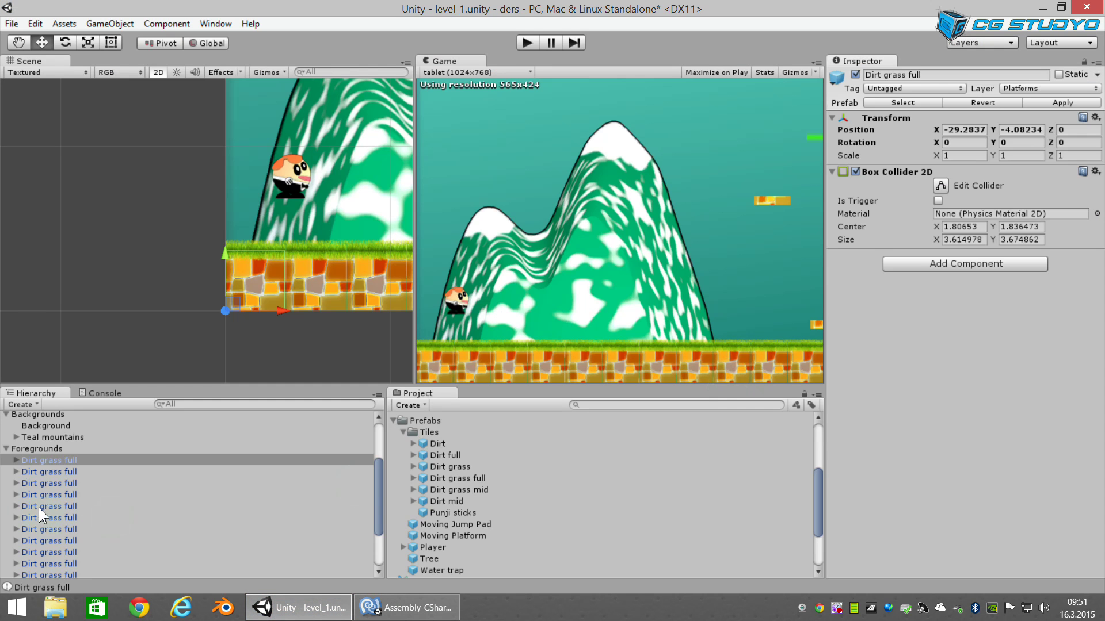
{"action": "scroll", "coordinate": [67, 565], "scroll_direction": "up", "scroll_amount": 5}
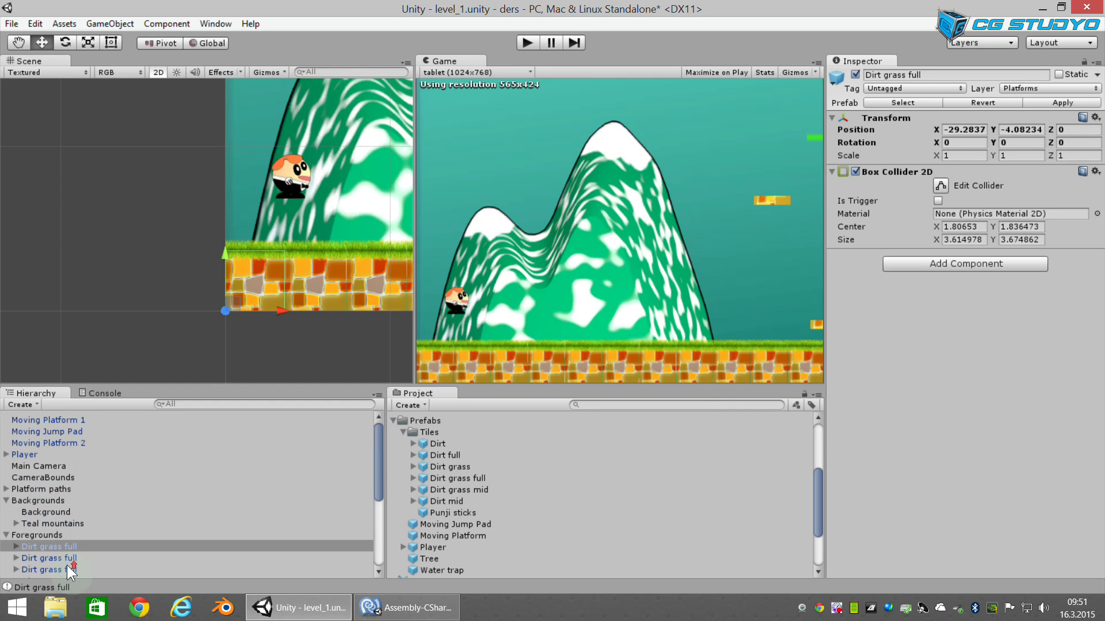
{"action": "left_click", "coordinate": [64, 466]}
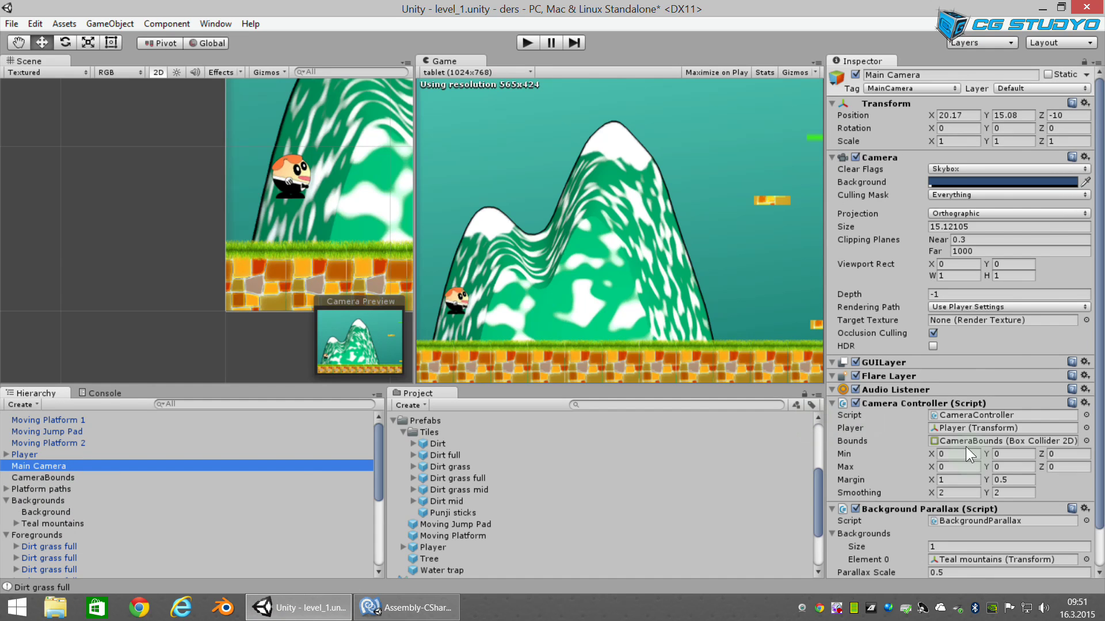
{"action": "scroll", "coordinate": [965, 447], "scroll_direction": "down", "scroll_amount": 2}
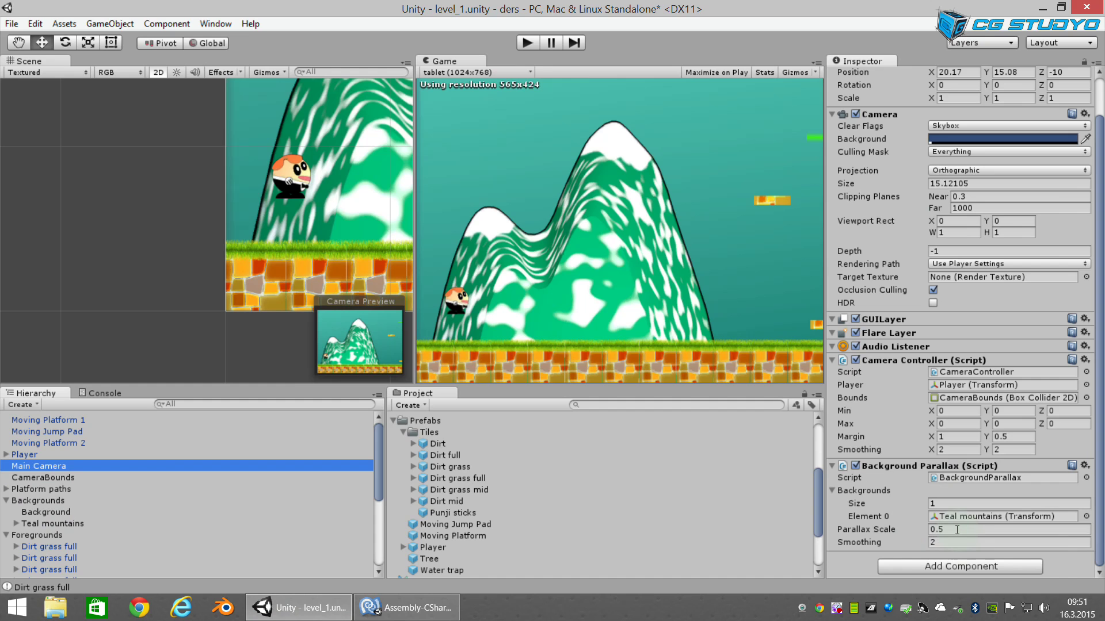
{"action": "left_click", "coordinate": [406, 608]}
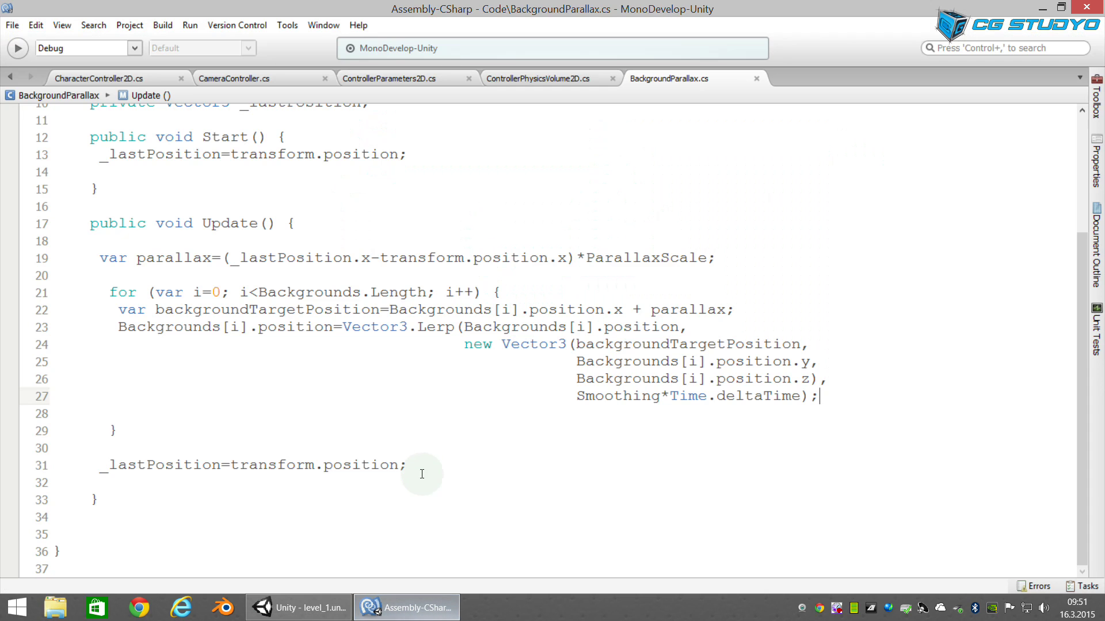
{"action": "scroll", "coordinate": [370, 352], "scroll_direction": "up", "scroll_amount": 1}
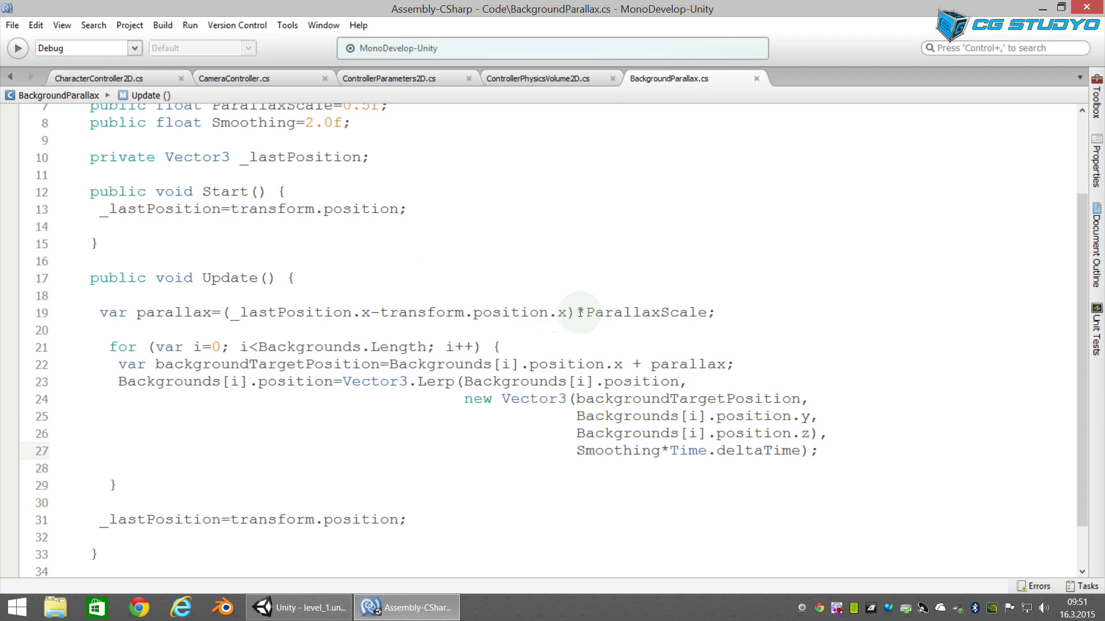
{"action": "left_click_drag", "start_coordinate": [585, 314], "coordinate": [728, 316]}
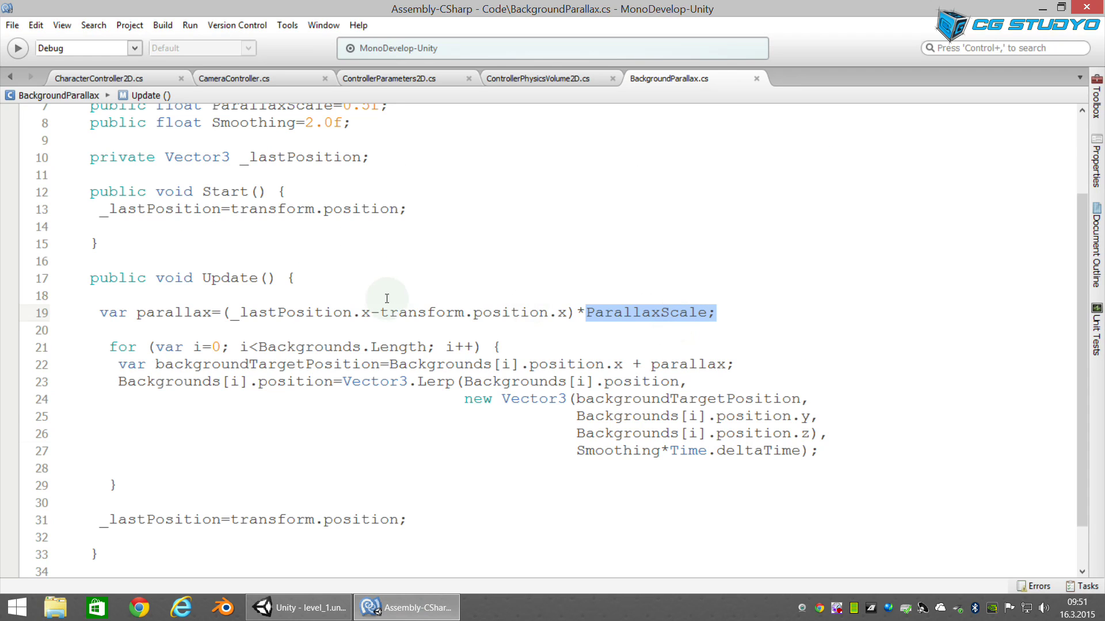
{"action": "mouse_move", "coordinate": [290, 315]}
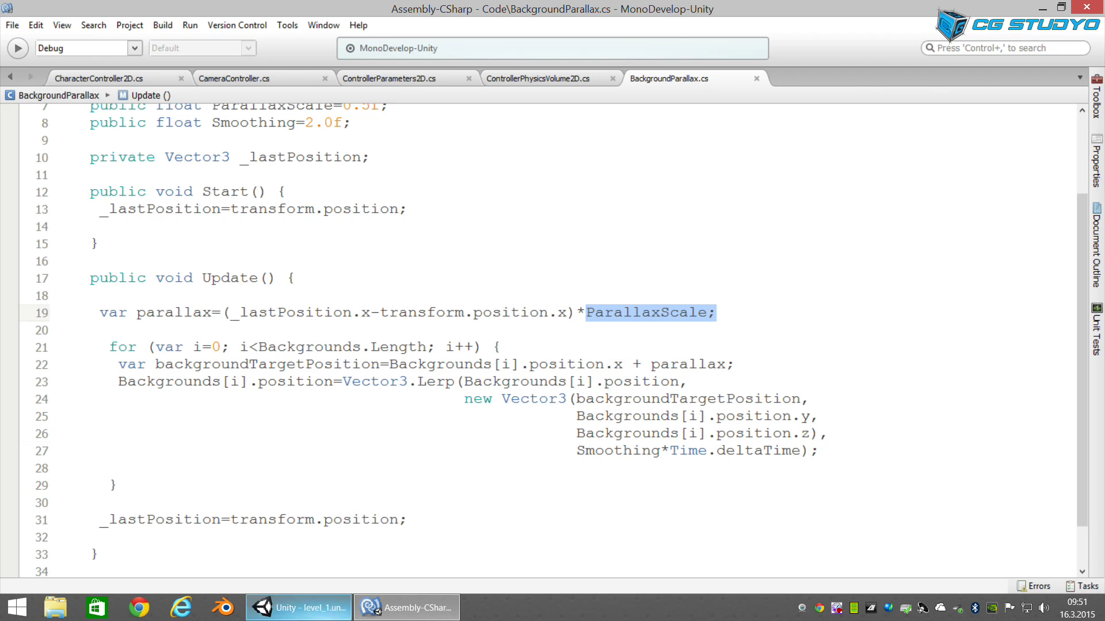
Step: Back in Unity, set the Main Camera's Parallax Scale to 10
{"action": "left_click", "coordinate": [299, 608]}
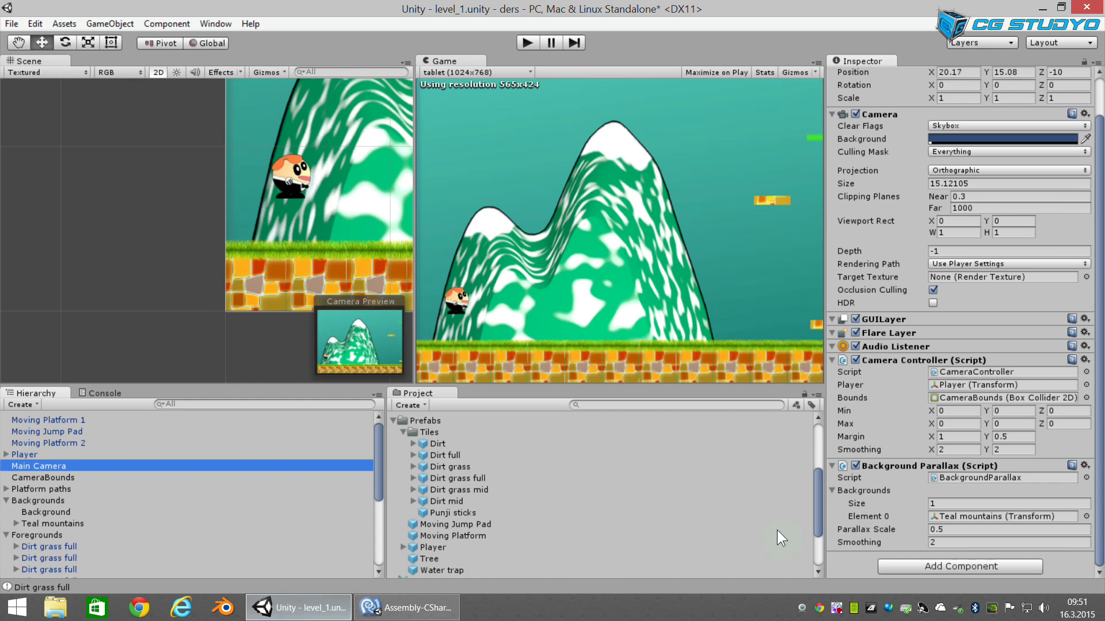
{"action": "left_click", "coordinate": [951, 531]}
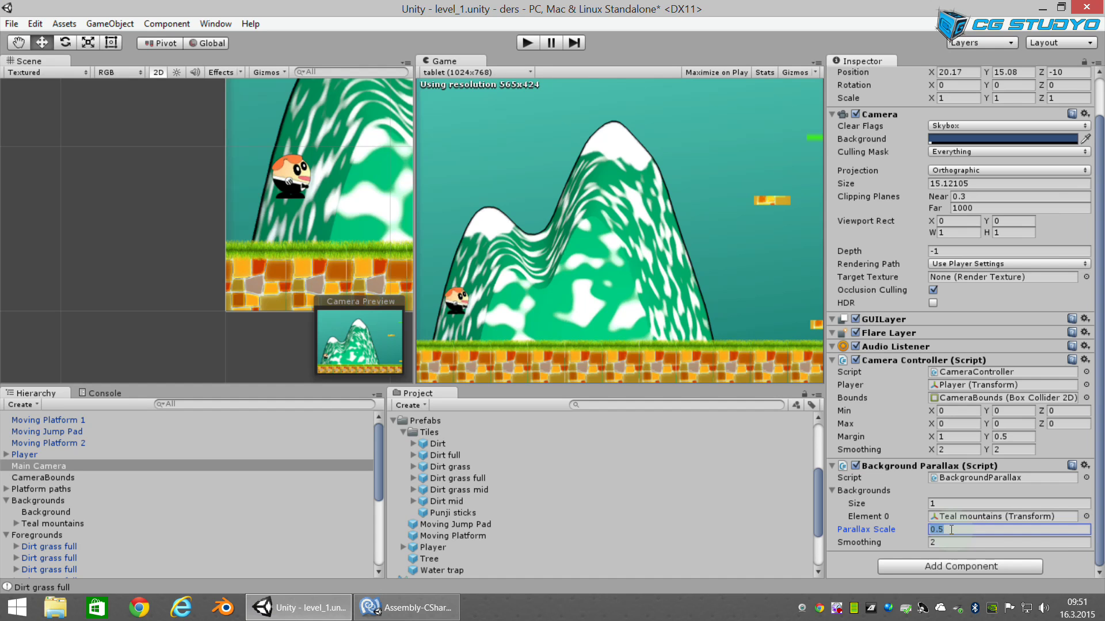
{"action": "type", "text": "10"}
Step: Play-test by walking and jumping the character back and forth to watch the mountains shift, then stop
{"action": "left_click", "coordinate": [527, 43]}
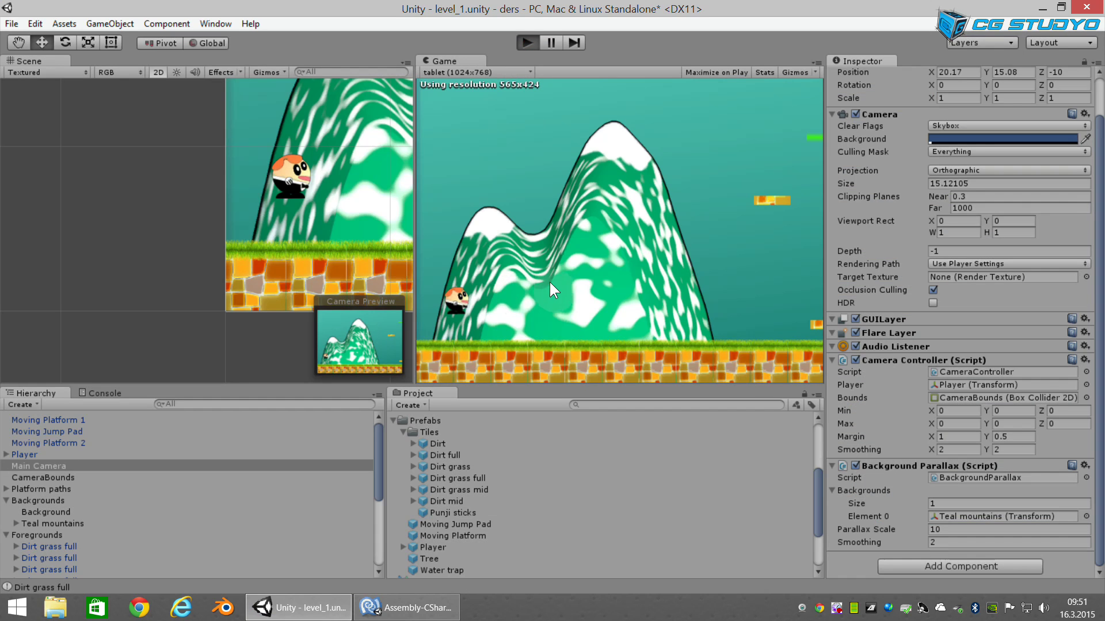
{"action": "key", "text": "Right"}
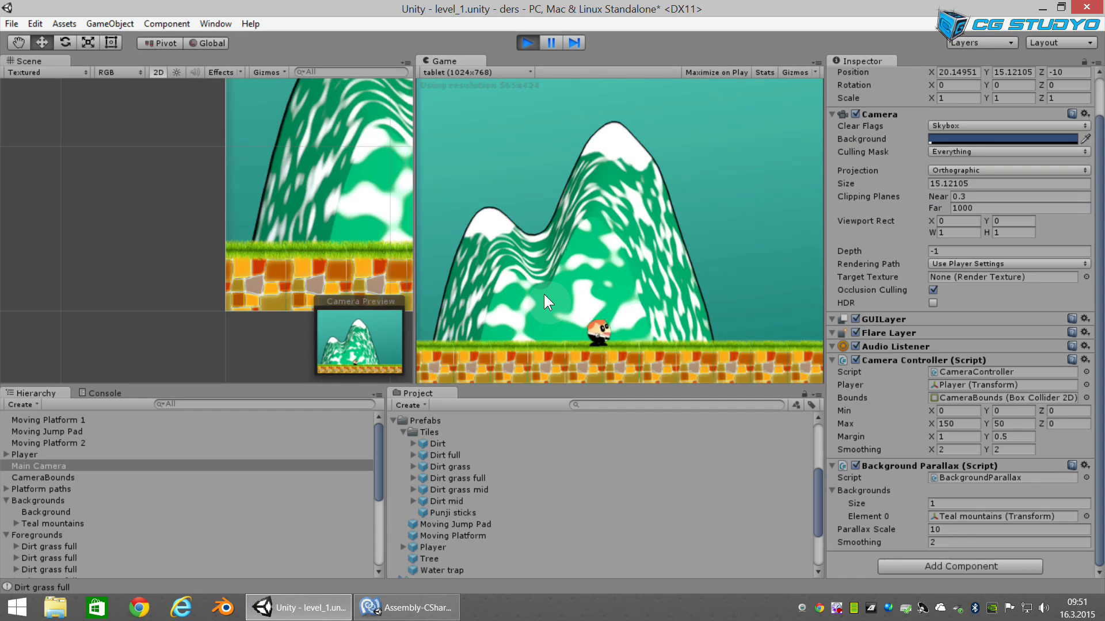
{"action": "key", "text": "Right"}
{"action": "key", "text": "Left"}
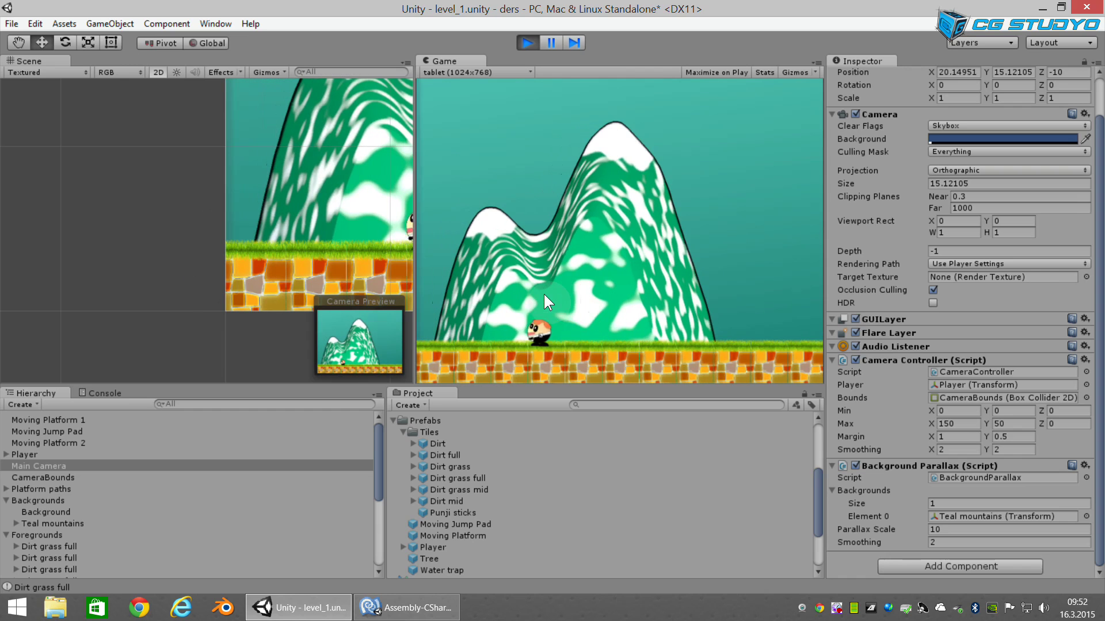
{"action": "key", "text": "Right"}
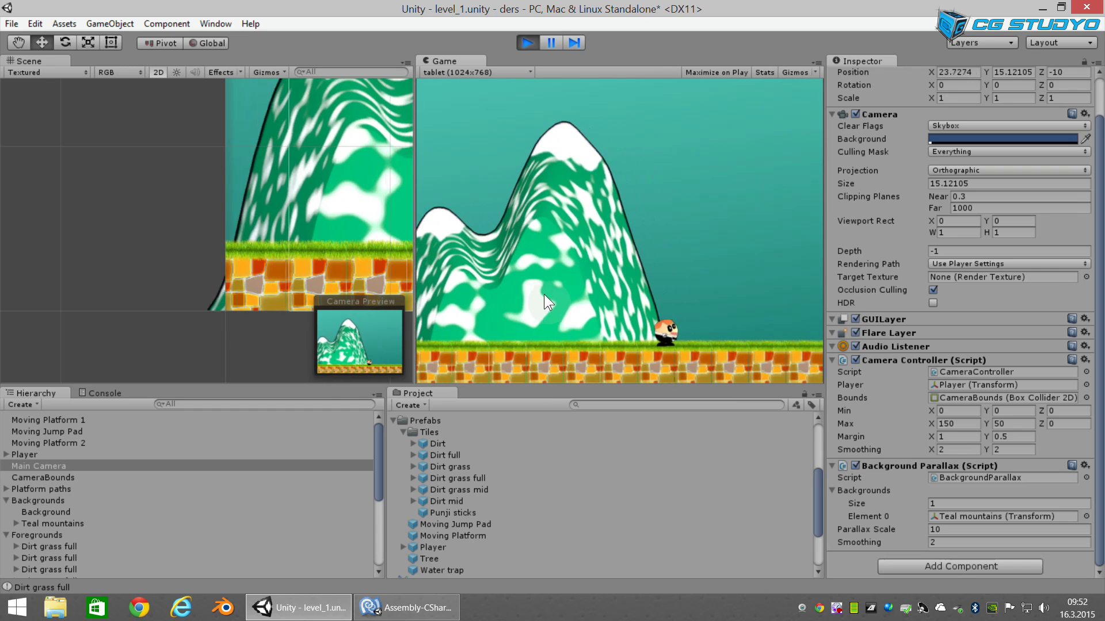
{"action": "key", "text": "Right"}
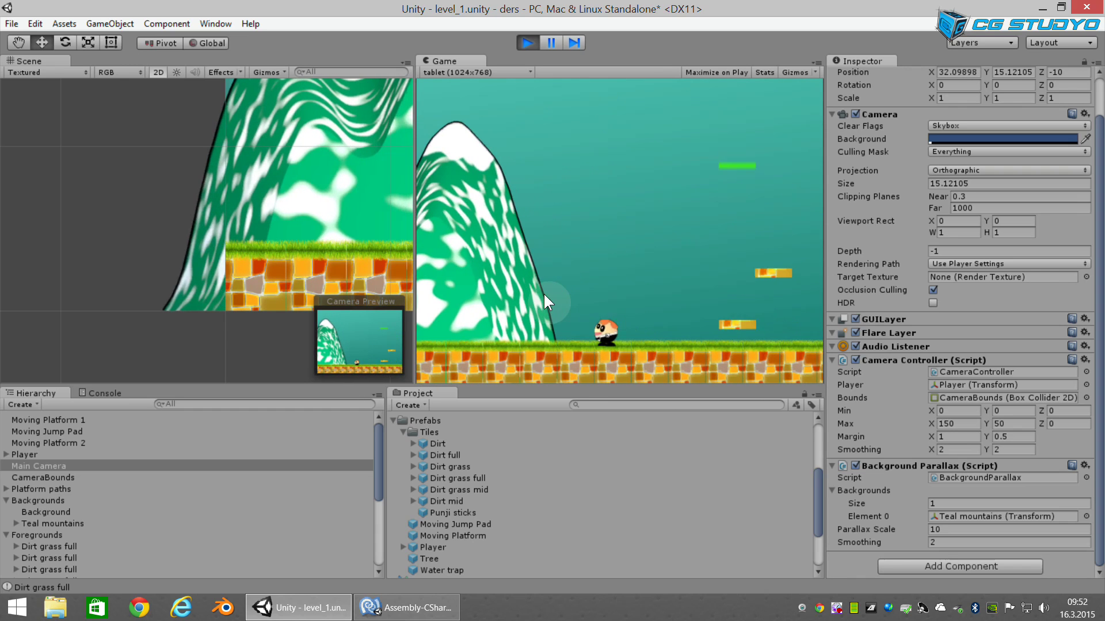
{"action": "key", "text": "Left"}
{"action": "key", "text": "Right"}
{"action": "key", "text": "space"}
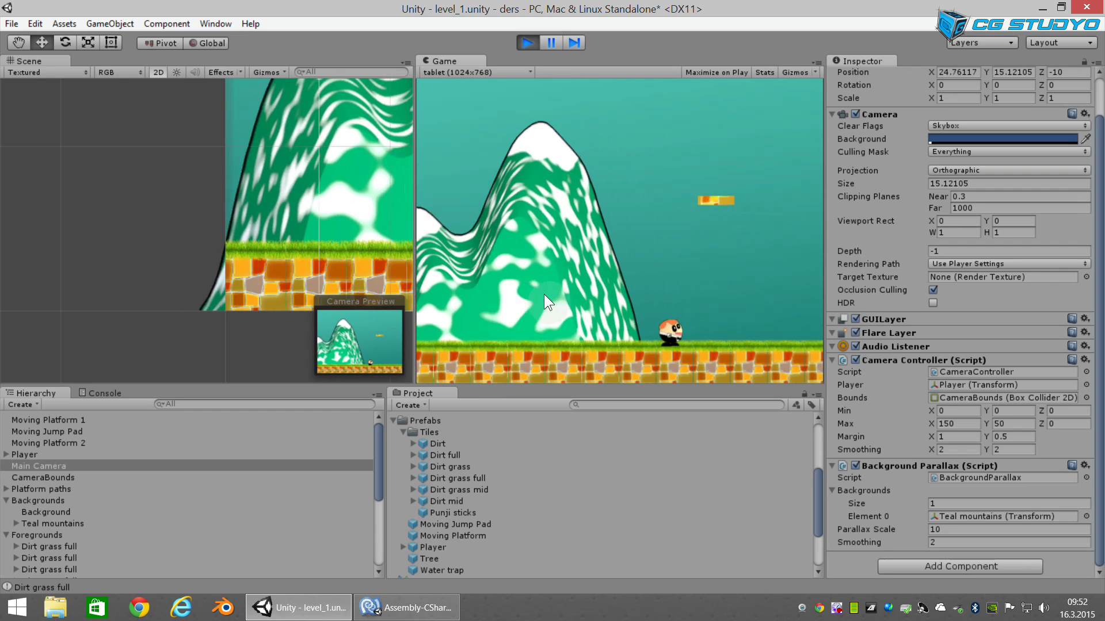
{"action": "key", "text": "Left"}
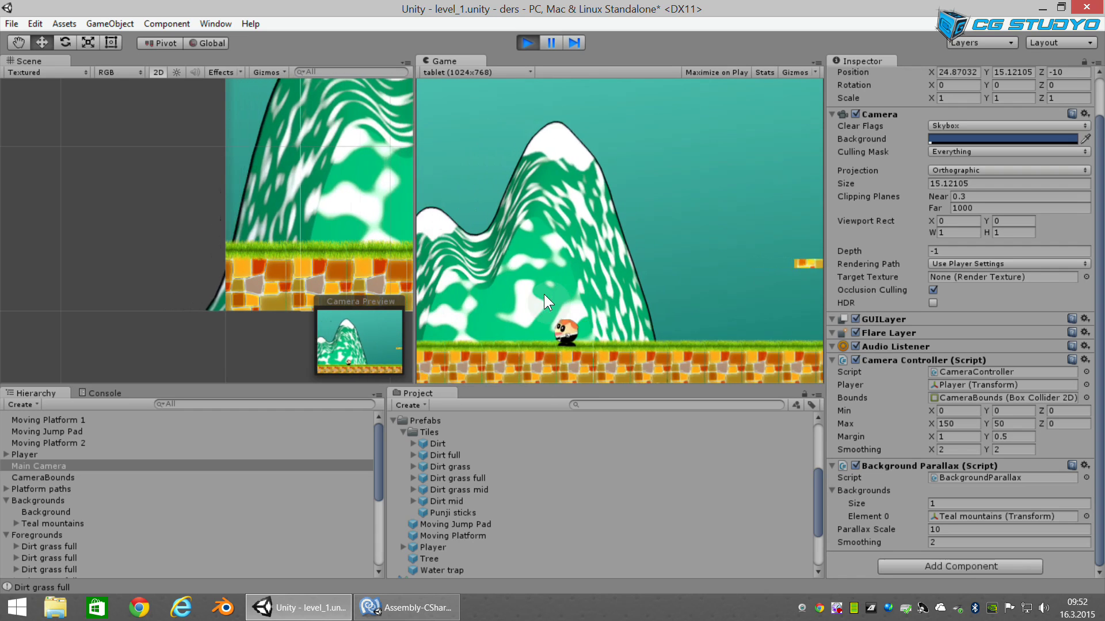
{"action": "left_click", "coordinate": [525, 43]}
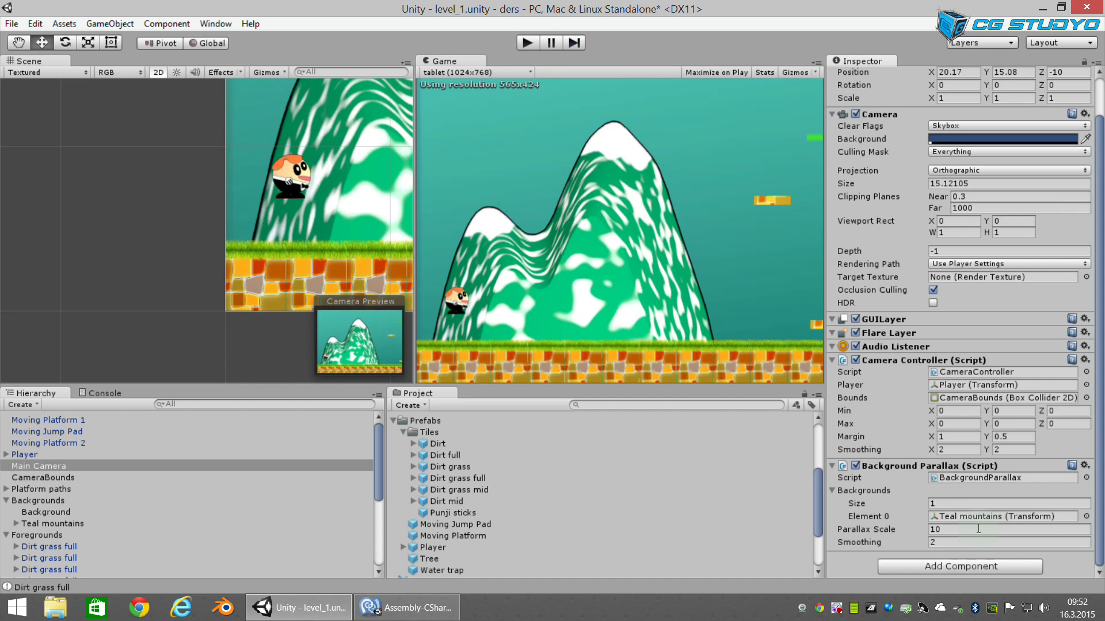
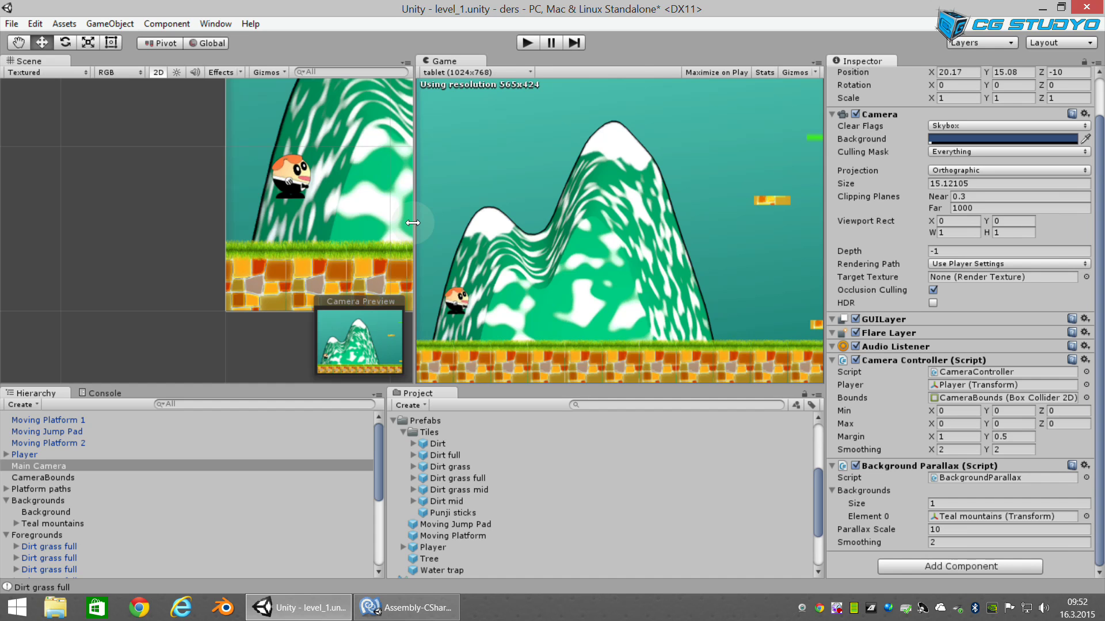
Step: Widen the scene view and select the Mountains Teal sprite under Teal mountains
{"action": "left_click_drag", "start_coordinate": [412, 223], "coordinate": [644, 224]}
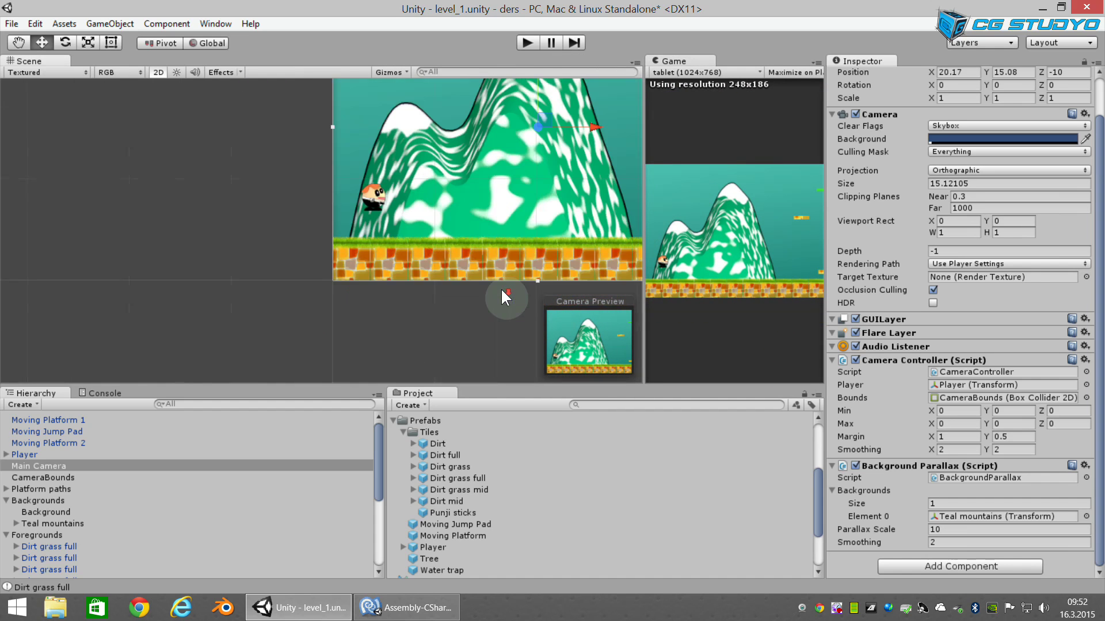
{"action": "scroll", "coordinate": [440, 214], "scroll_direction": "down", "scroll_amount": 5}
{"action": "middle_click_drag", "start_coordinate": [383, 230], "coordinate": [378, 247]}
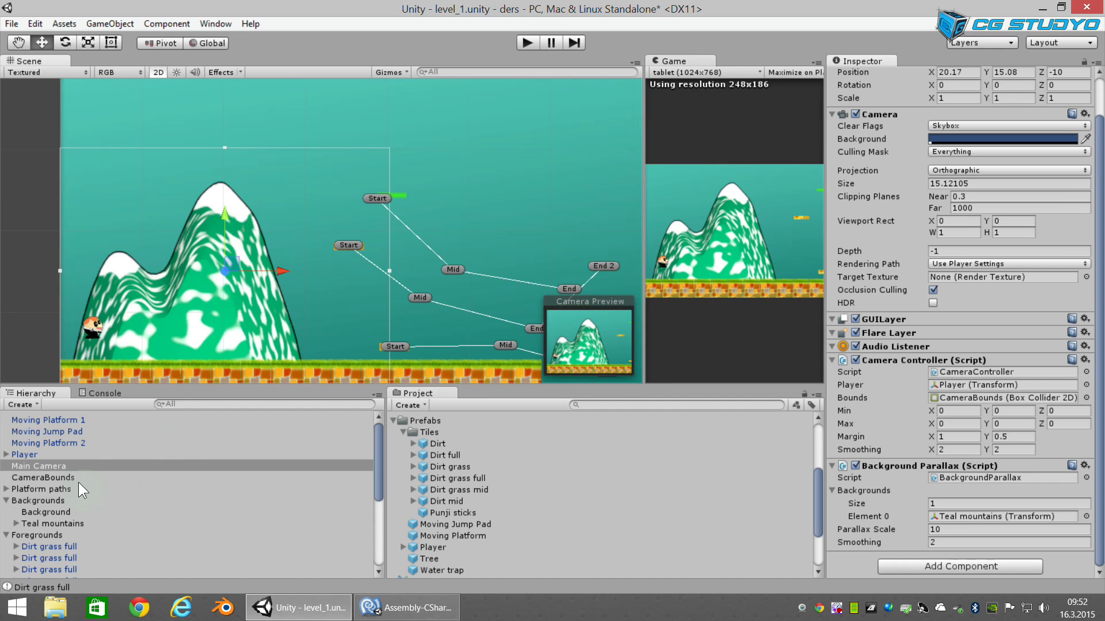
{"action": "scroll", "coordinate": [63, 499], "scroll_direction": "down", "scroll_amount": 5}
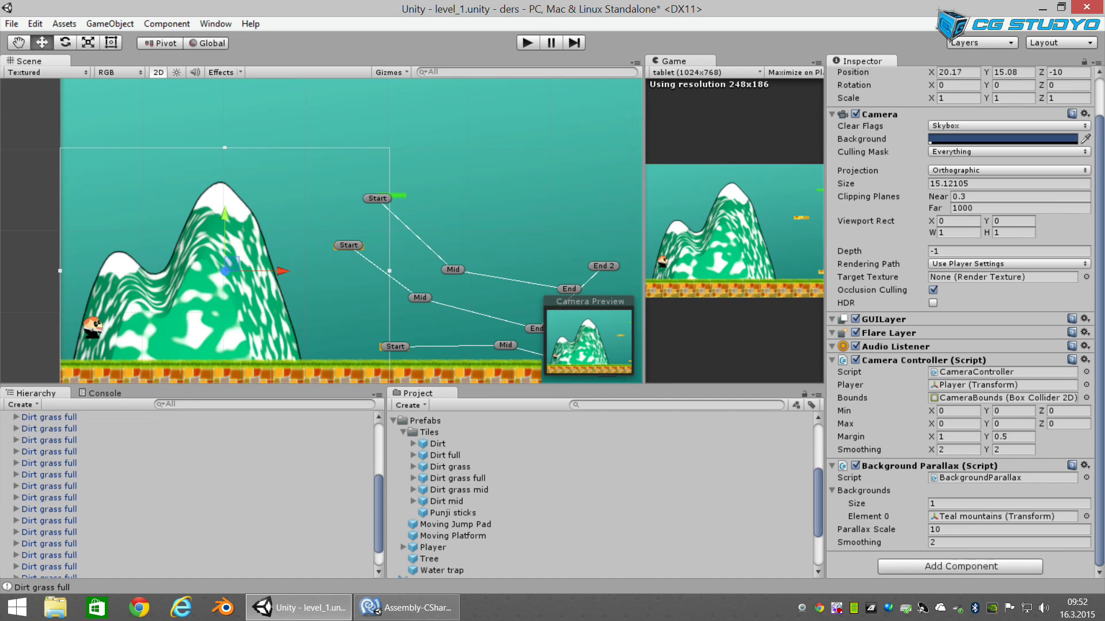
{"action": "scroll", "coordinate": [23, 500], "scroll_direction": "up", "scroll_amount": 3}
{"action": "left_click", "coordinate": [6, 493]}
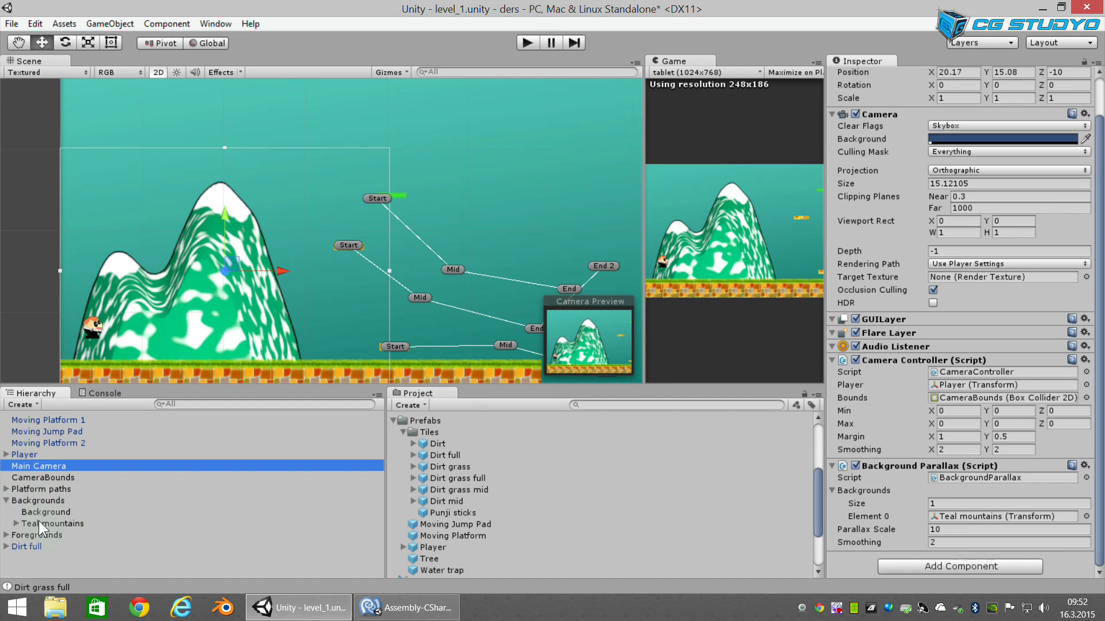
{"action": "left_click", "coordinate": [16, 523]}
{"action": "left_click", "coordinate": [64, 536]}
Step: Duplicate the teal mountain twice, placing each copy further right, the last at X 66.49
{"action": "scroll", "coordinate": [245, 306], "scroll_direction": "down", "scroll_amount": 1}
{"action": "middle_click_drag", "start_coordinate": [245, 307], "coordinate": [231, 222]}
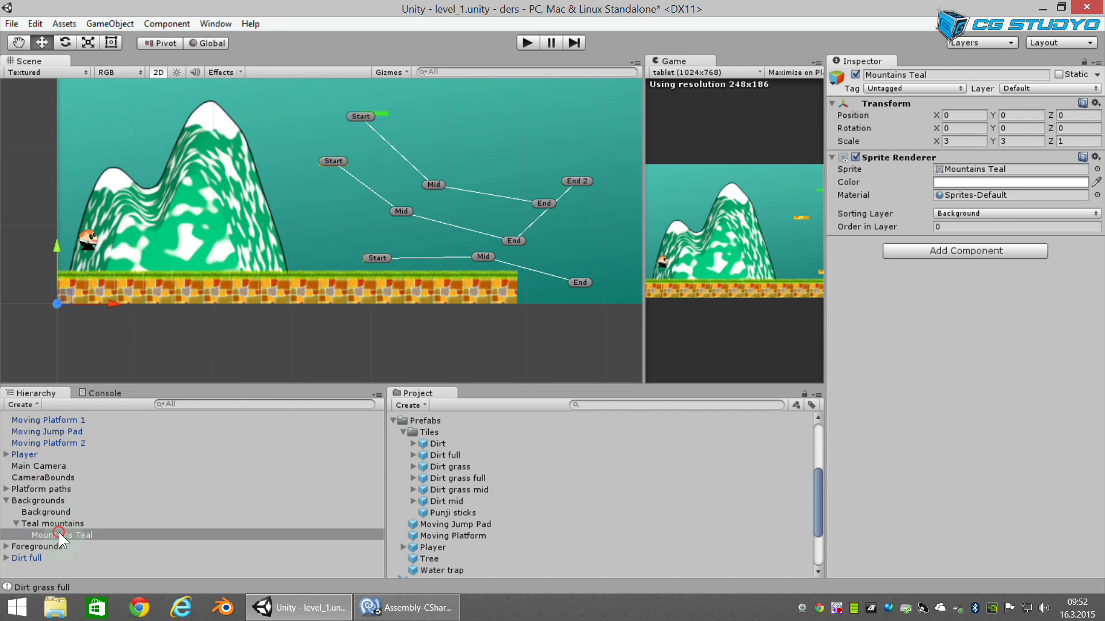
{"action": "left_click", "coordinate": [59, 532]}
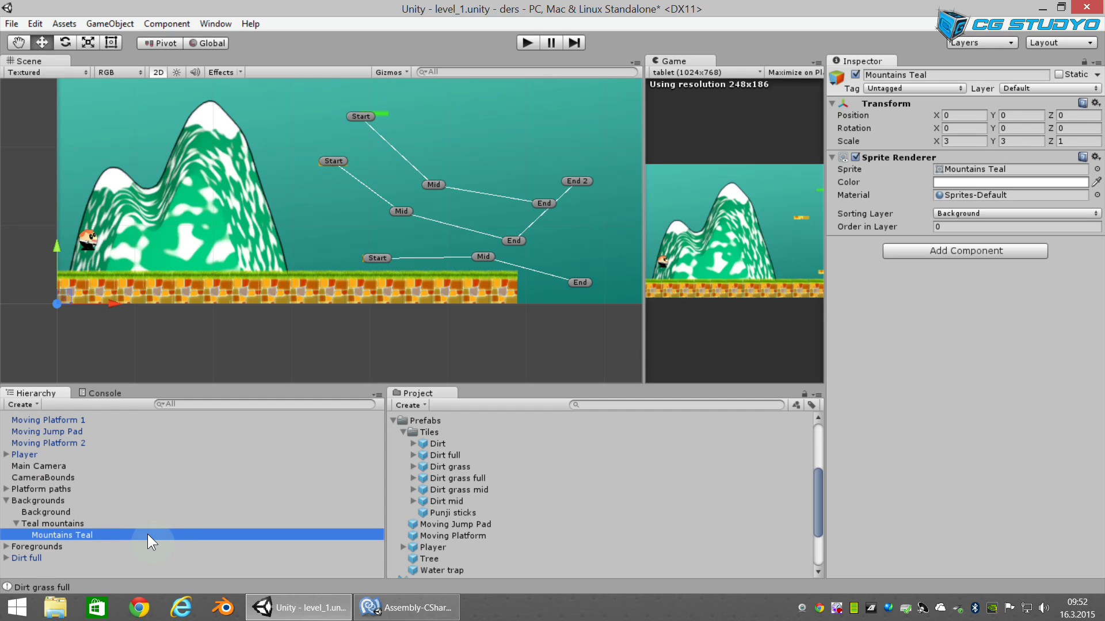
{"action": "key", "text": "ctrl+d"}
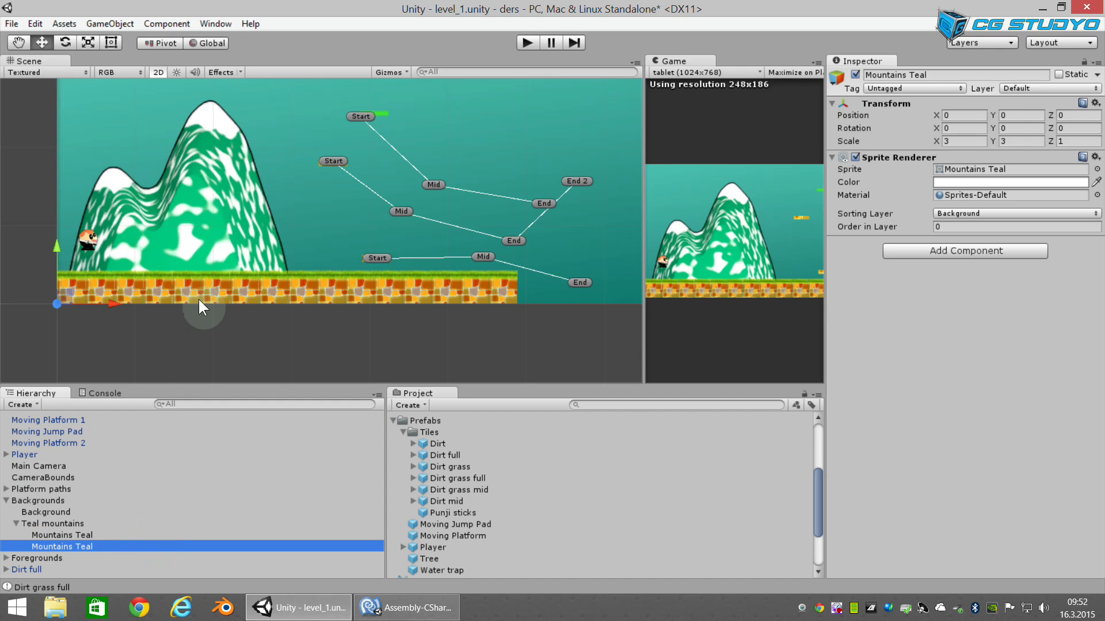
{"action": "mouse_move", "coordinate": [109, 305]}
{"action": "left_mouse_down"}
{"action": "mouse_move", "coordinate": [377, 315]}
{"action": "mouse_move", "coordinate": [364, 312]}
{"action": "left_mouse_up"}
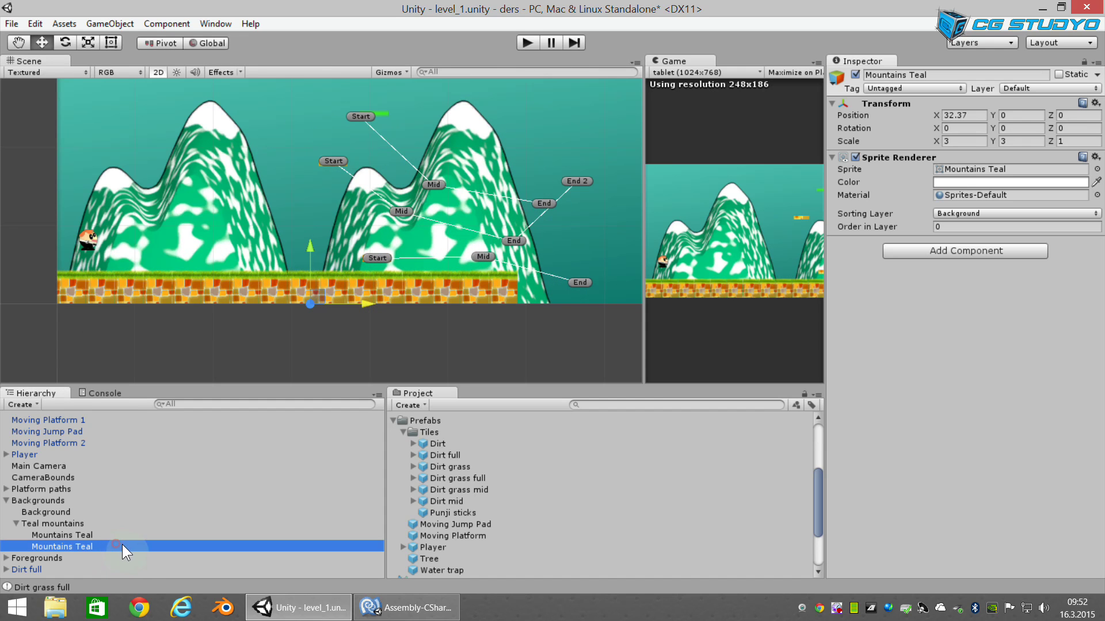
{"action": "key", "text": "ctrl+d"}
{"action": "middle_click_drag", "start_coordinate": [495, 309], "coordinate": [238, 319]}
{"action": "left_click_drag", "start_coordinate": [211, 311], "coordinate": [477, 326]}
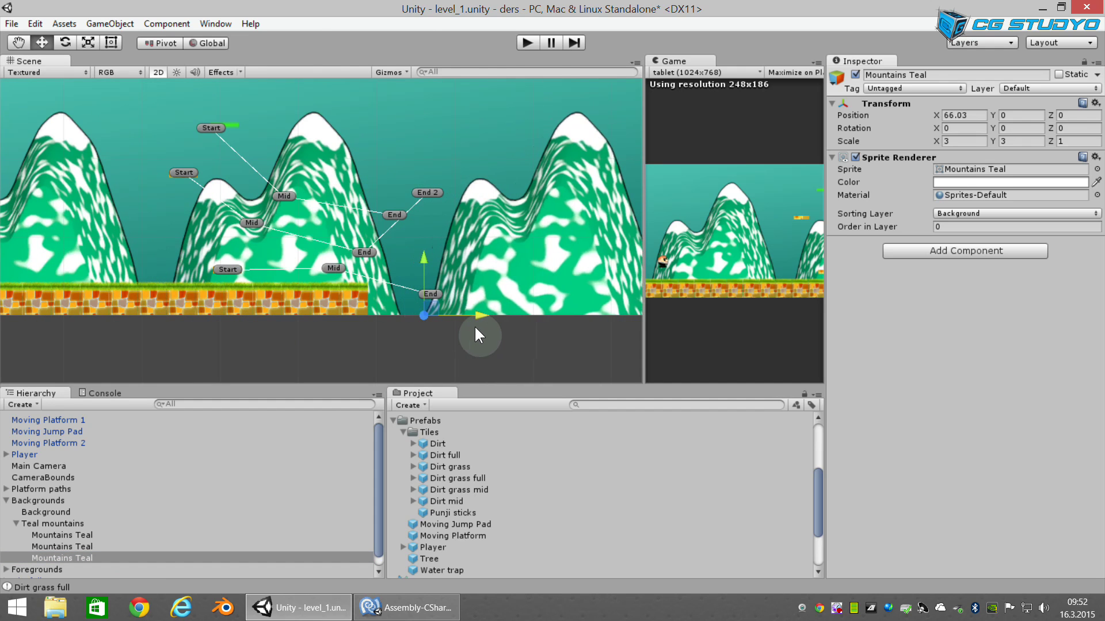
{"action": "scroll", "coordinate": [341, 329], "scroll_direction": "down", "scroll_amount": 1}
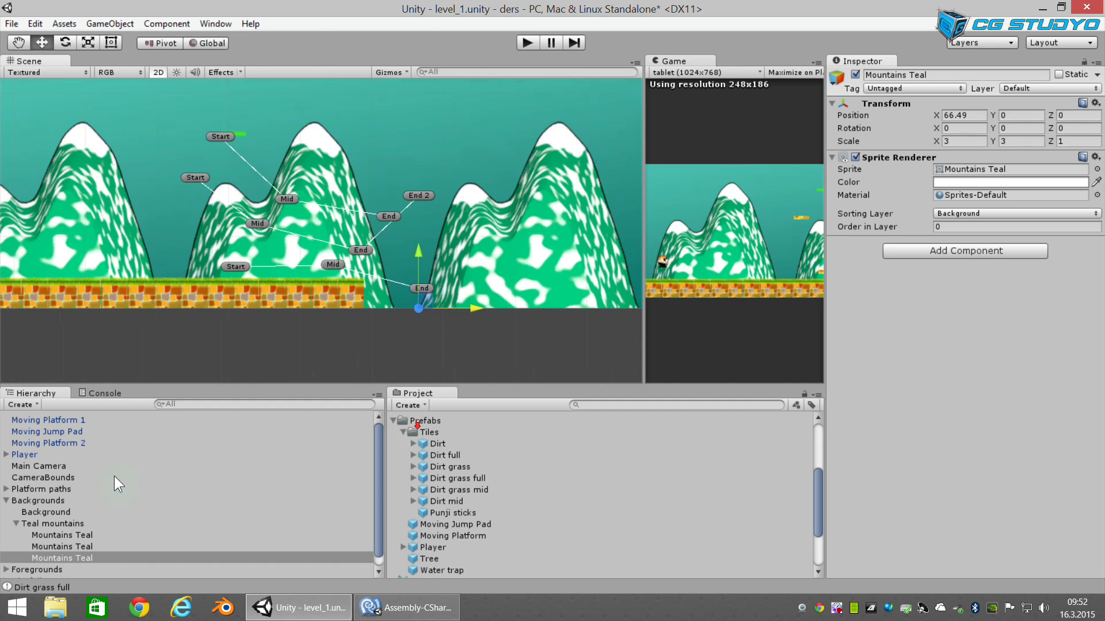
{"action": "left_click", "coordinate": [17, 524]}
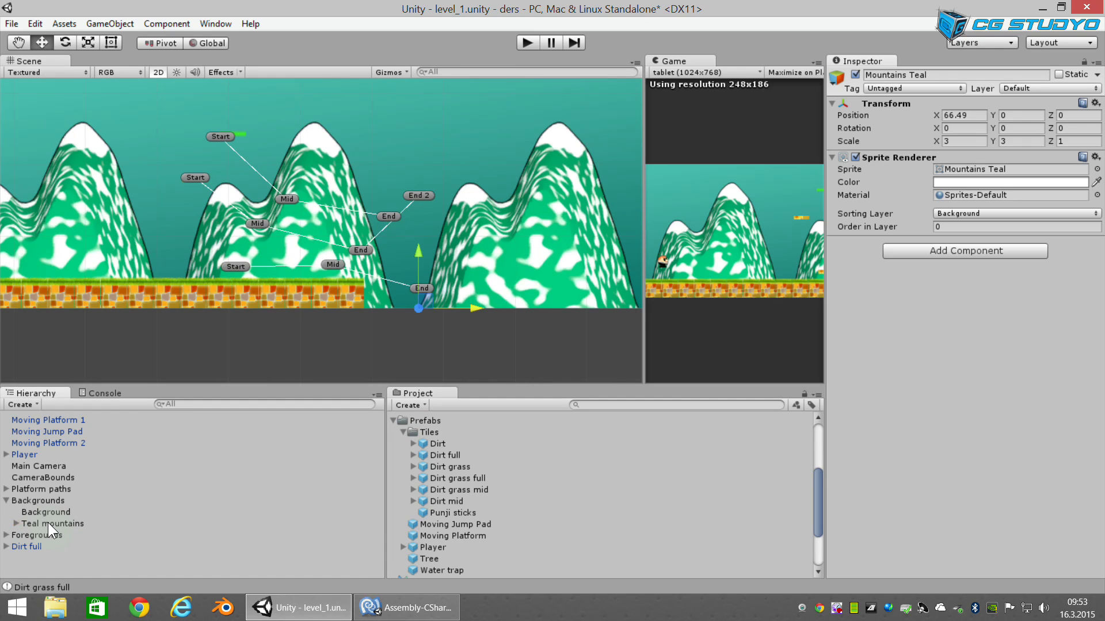
Step: Create an empty child object under Backgrounds named 'Blue mountains'
{"action": "left_click", "coordinate": [47, 522]}
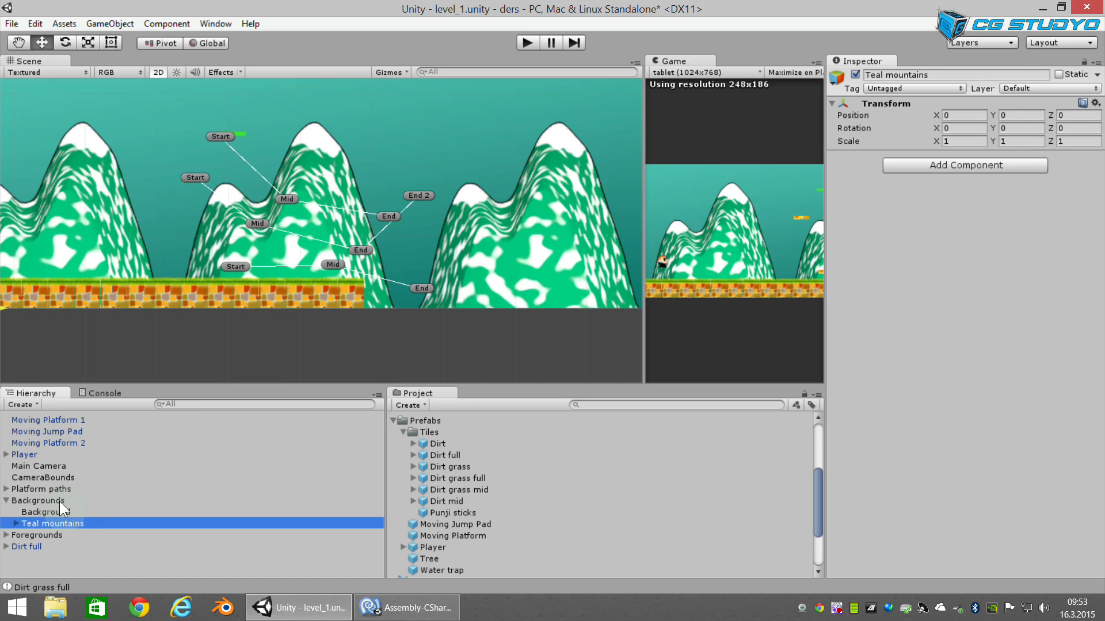
{"action": "left_click", "coordinate": [58, 501]}
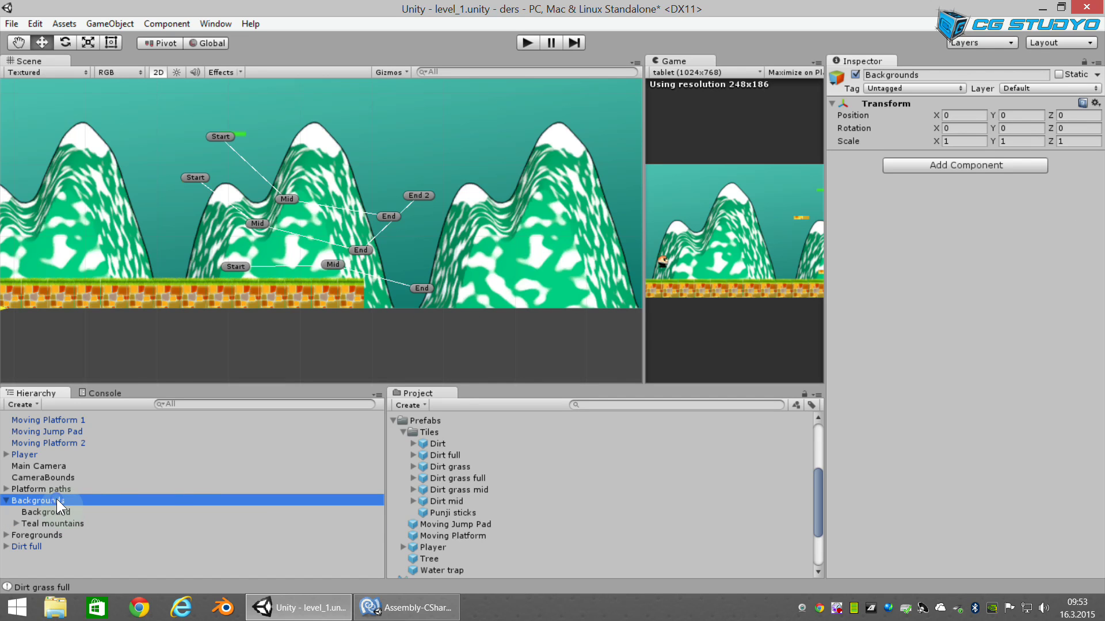
{"action": "right_click", "coordinate": [56, 499]}
{"action": "left_click", "coordinate": [125, 378]}
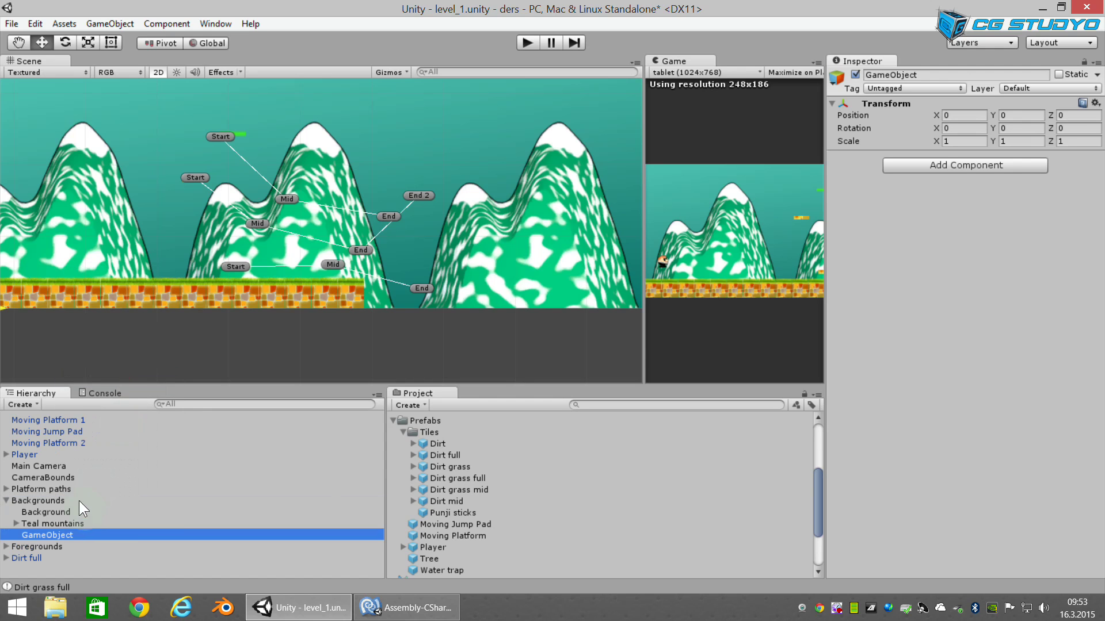
{"action": "left_click", "coordinate": [109, 534]}
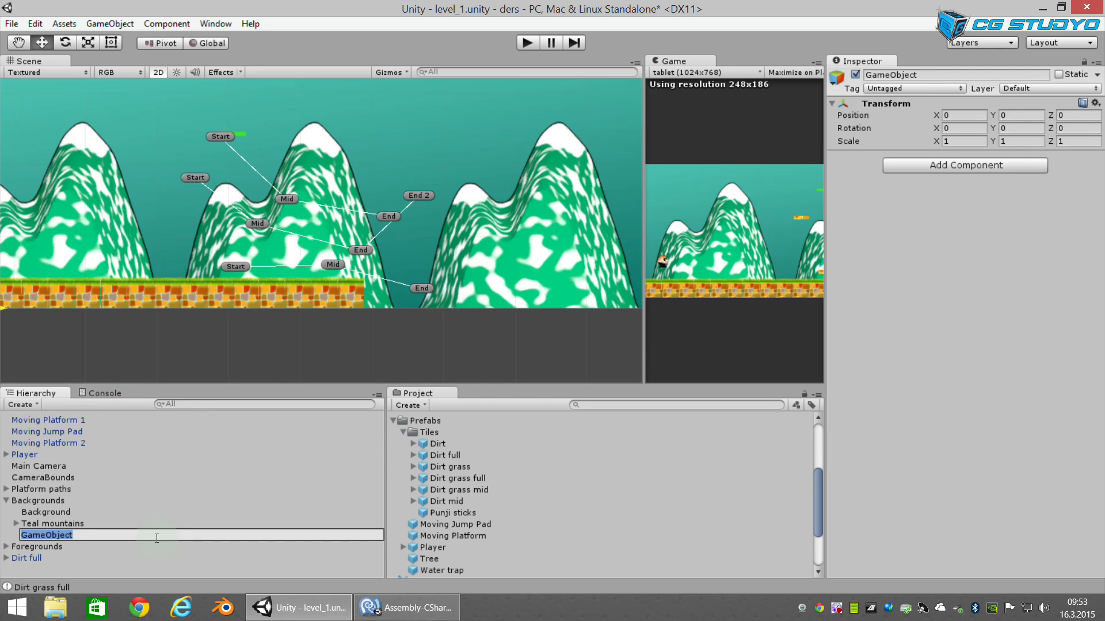
{"action": "type", "text": "Blue"}
{"action": "type", "text": " mountains"}
{"action": "key", "text": "Return"}
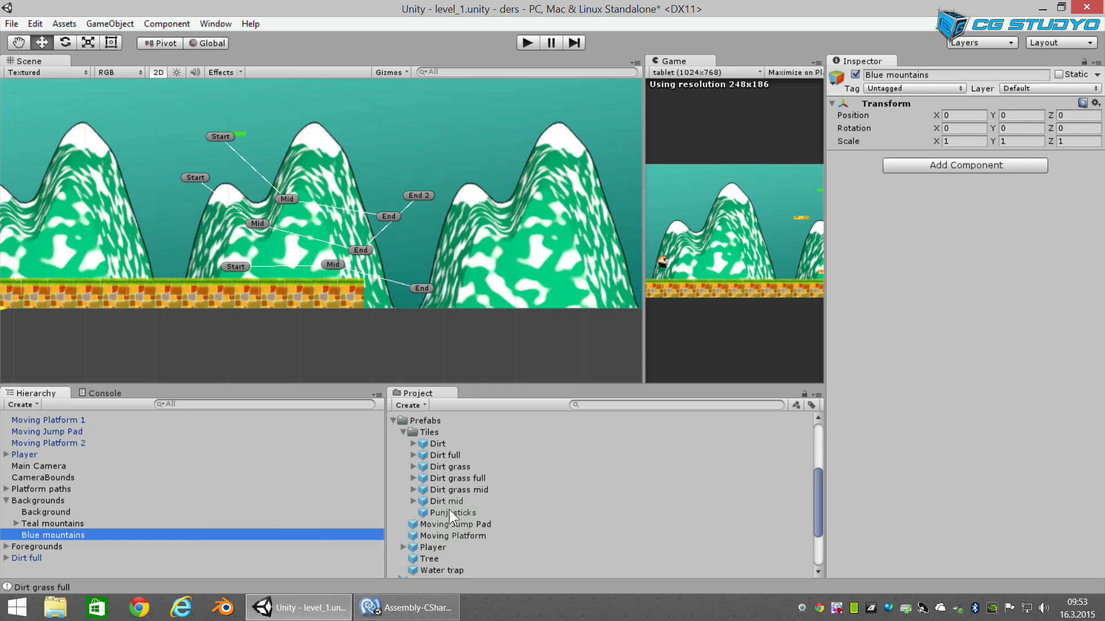
Step: Drag the Mountains blue sprite from the Project panel into Blue mountains
{"action": "scroll", "coordinate": [449, 509], "scroll_direction": "up", "scroll_amount": 5}
{"action": "scroll", "coordinate": [450, 504], "scroll_direction": "down", "scroll_amount": 6}
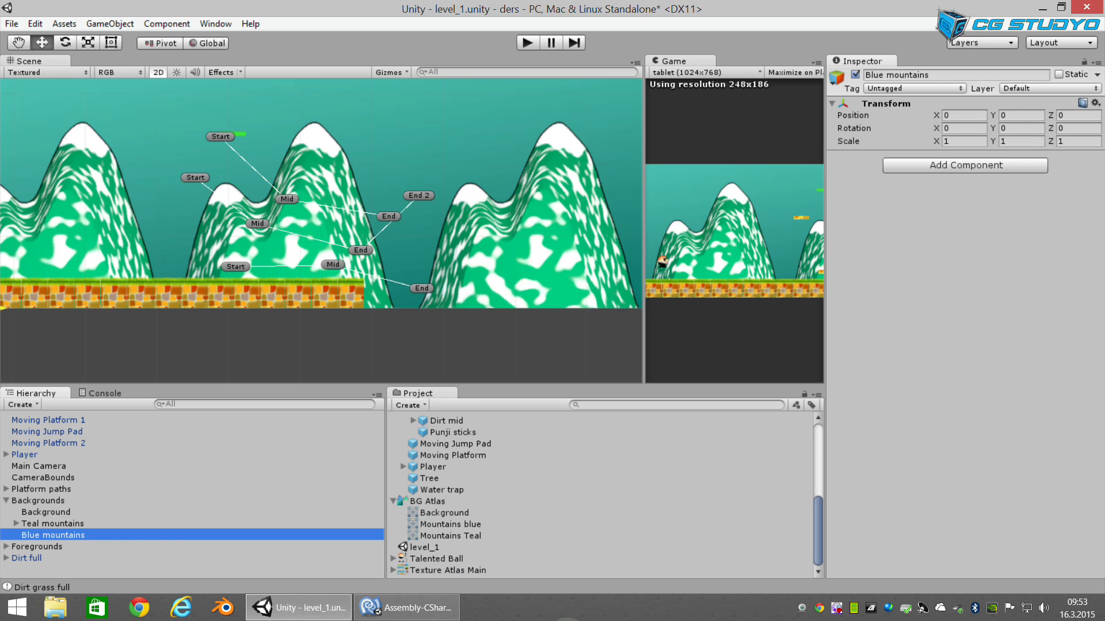
{"action": "left_click_drag", "start_coordinate": [447, 524], "coordinate": [74, 539]}
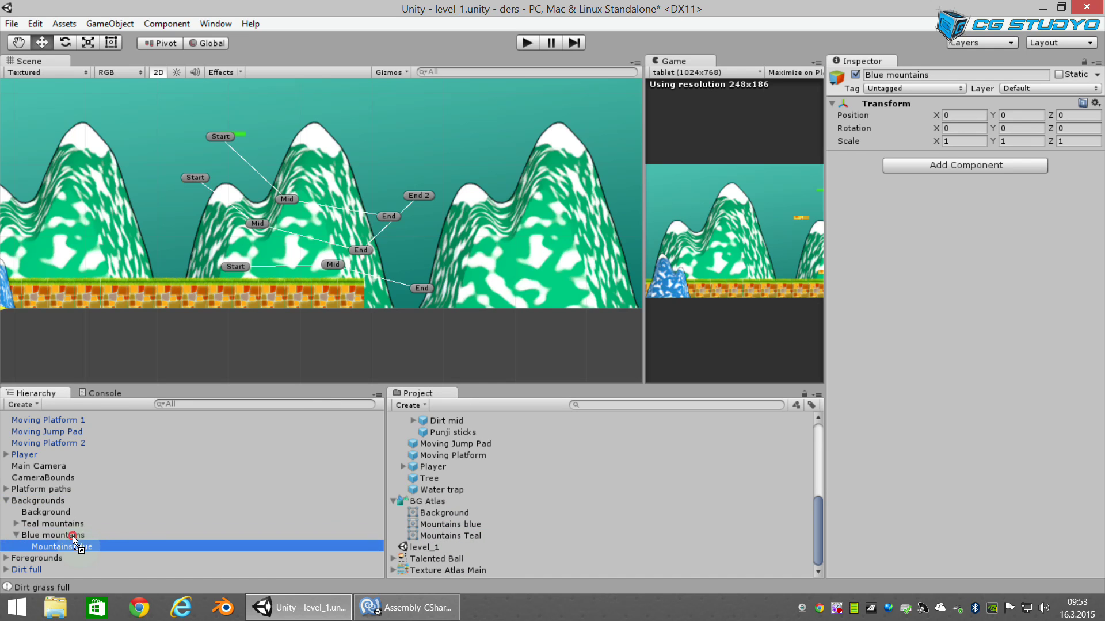
Step: Select the Mountains blue sprite and set its Transform scale X and Y to 2
{"action": "middle_click_drag", "start_coordinate": [107, 250], "coordinate": [317, 233]}
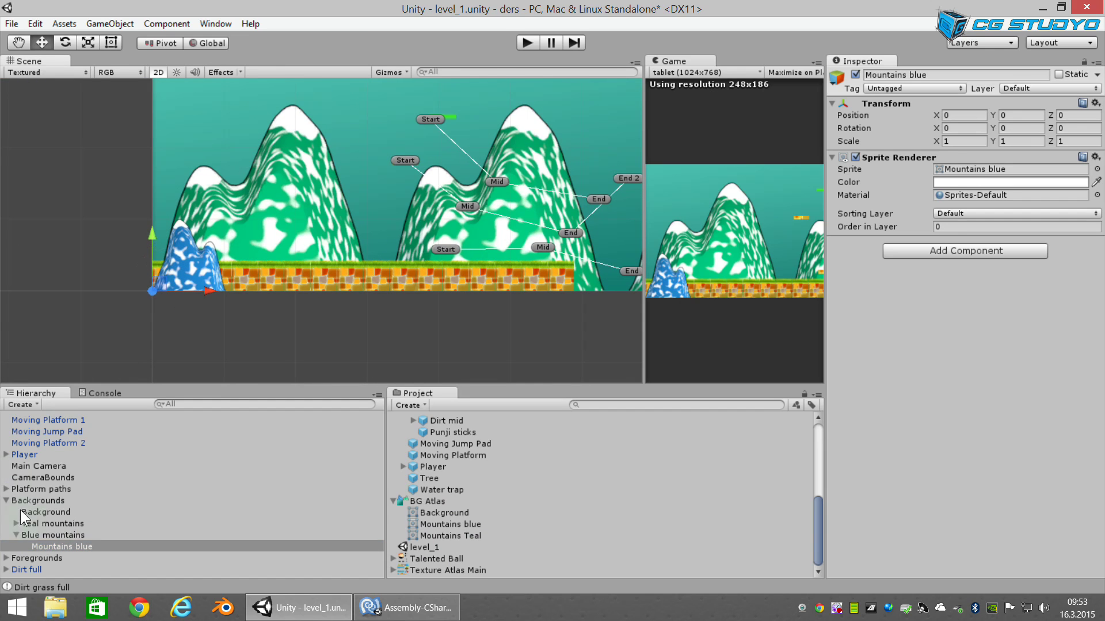
{"action": "left_click", "coordinate": [42, 533]}
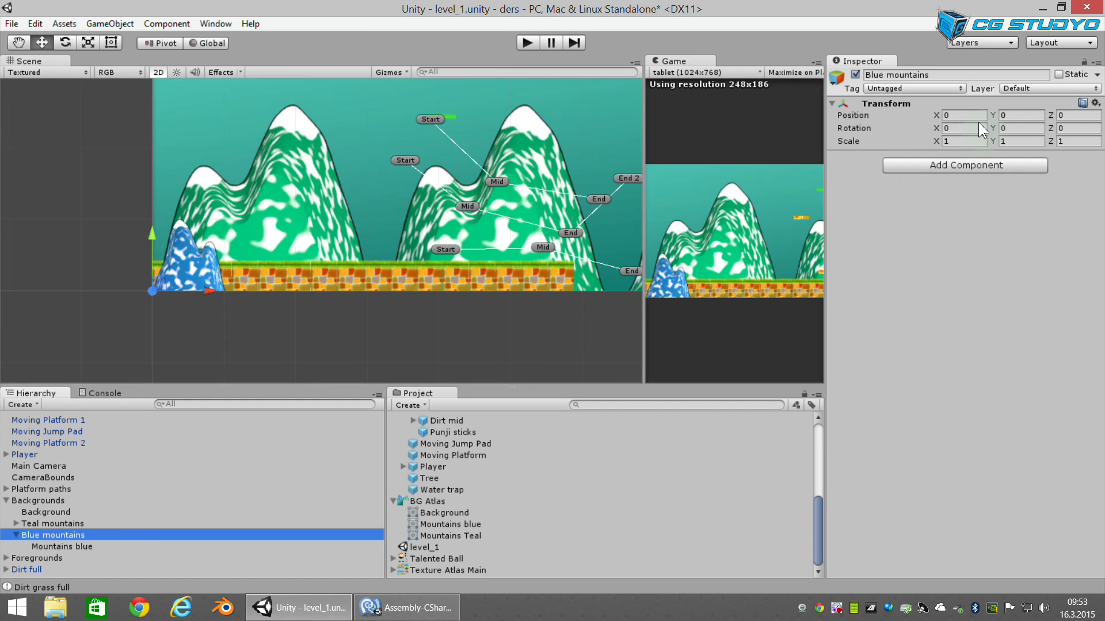
{"action": "left_click", "coordinate": [71, 546]}
{"action": "scroll", "coordinate": [320, 316], "scroll_direction": "up", "scroll_amount": 2}
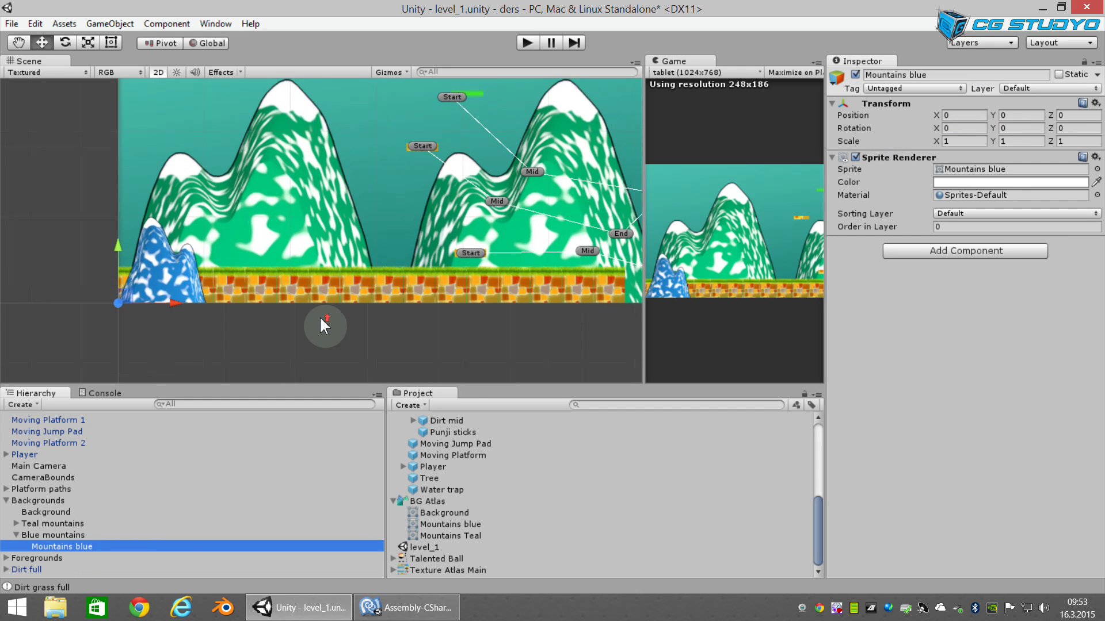
{"action": "scroll", "coordinate": [320, 318], "scroll_direction": "up", "scroll_amount": 2}
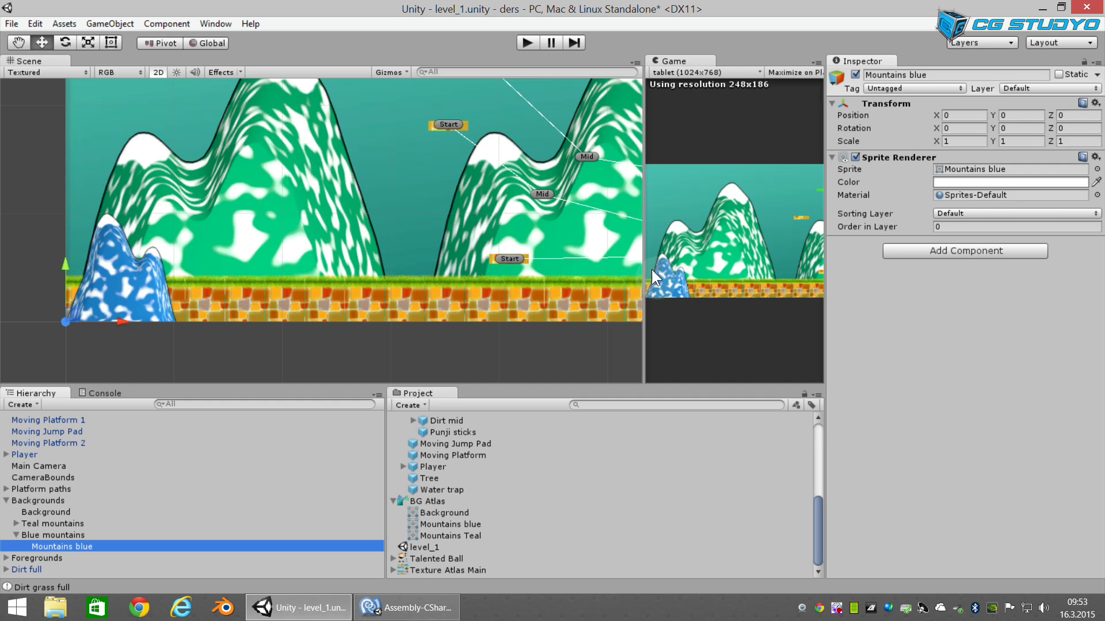
{"action": "left_click", "coordinate": [957, 140]}
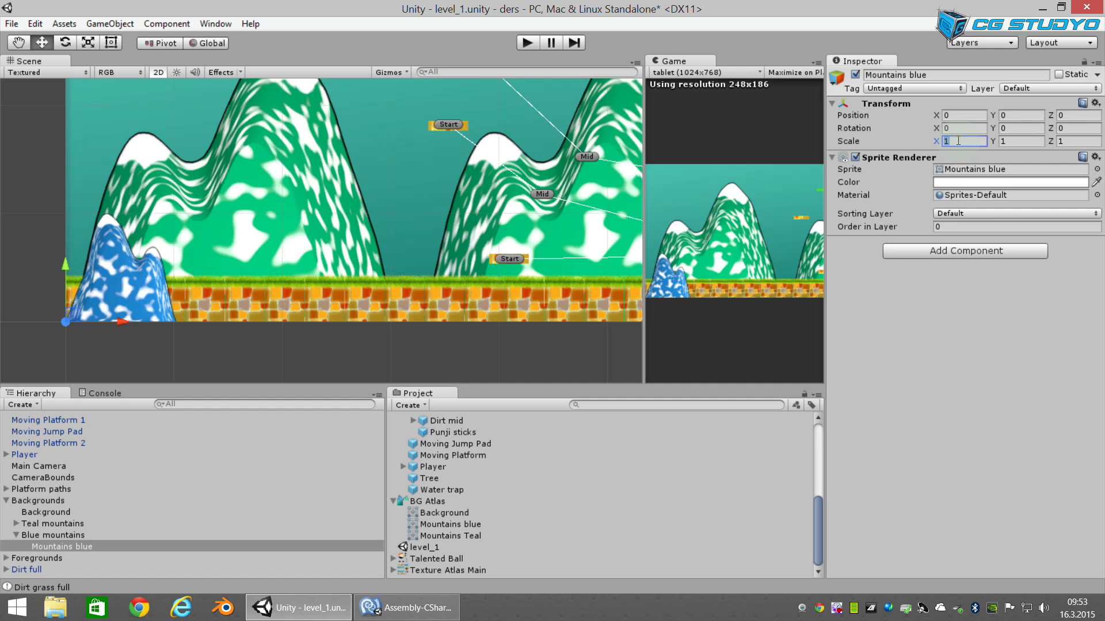
{"action": "type", "text": "2"}
{"action": "key", "text": "Tab"}
{"action": "type", "text": "2"}
{"action": "key", "text": "Tab"}
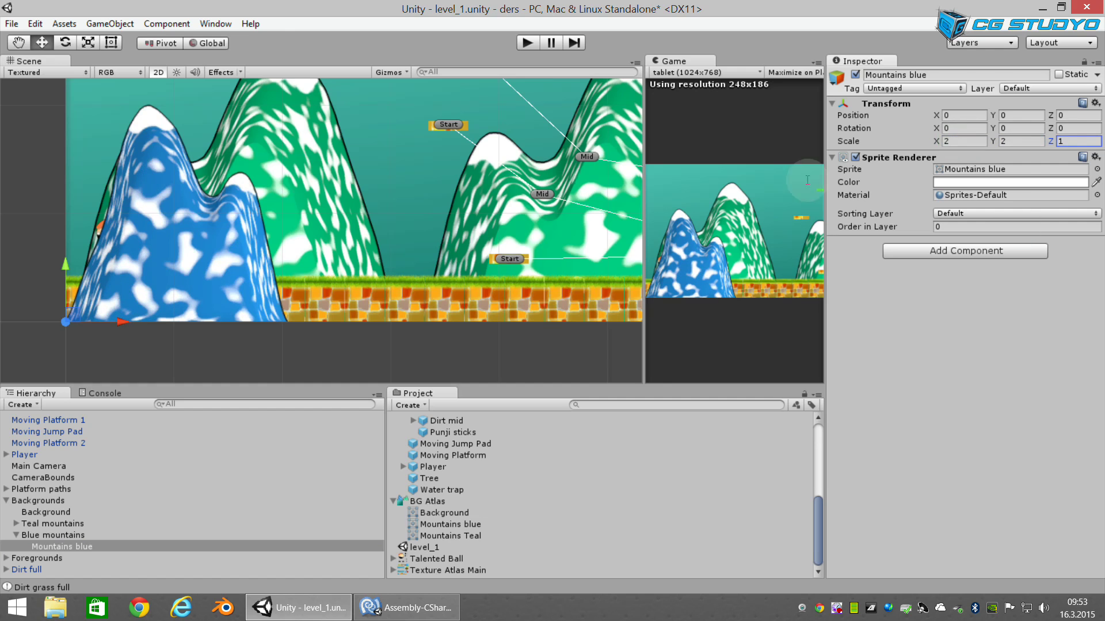
{"action": "scroll", "coordinate": [281, 261], "scroll_direction": "down", "scroll_amount": 3}
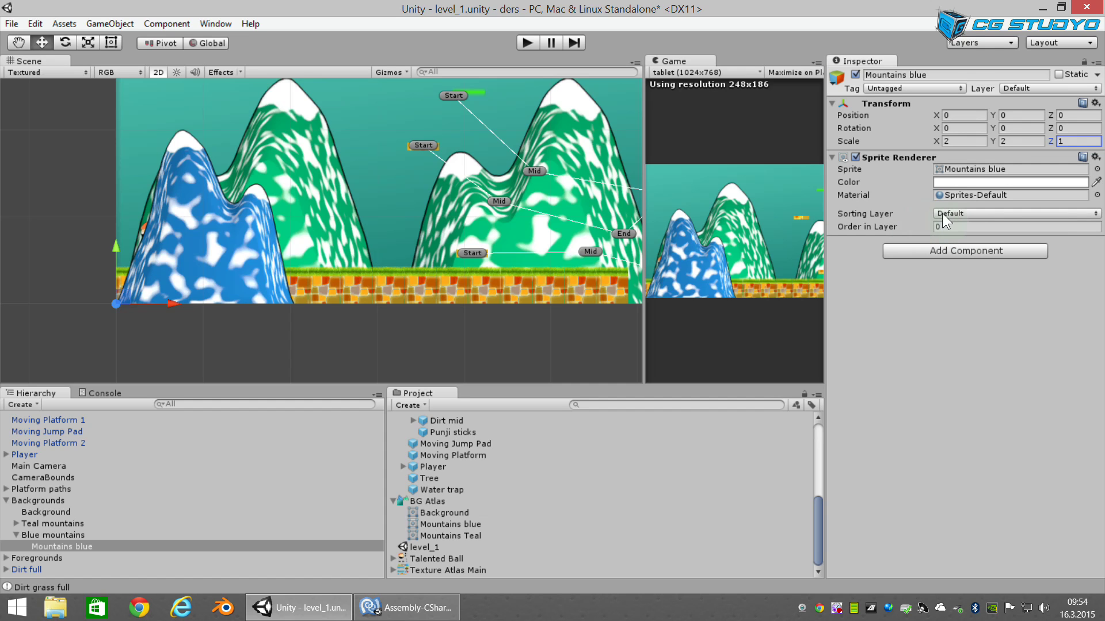
Step: After trying Background and Default, set the Mountains blue sorting layer to Mountains
{"action": "left_click", "coordinate": [964, 218]}
{"action": "left_click", "coordinate": [977, 236]}
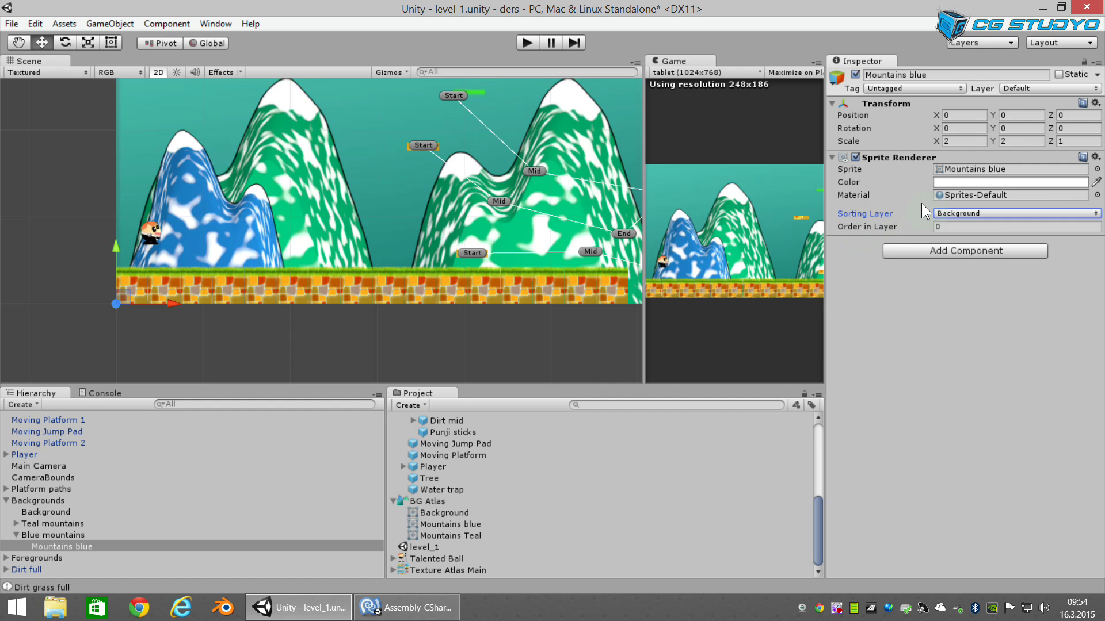
{"action": "left_click", "coordinate": [966, 212]}
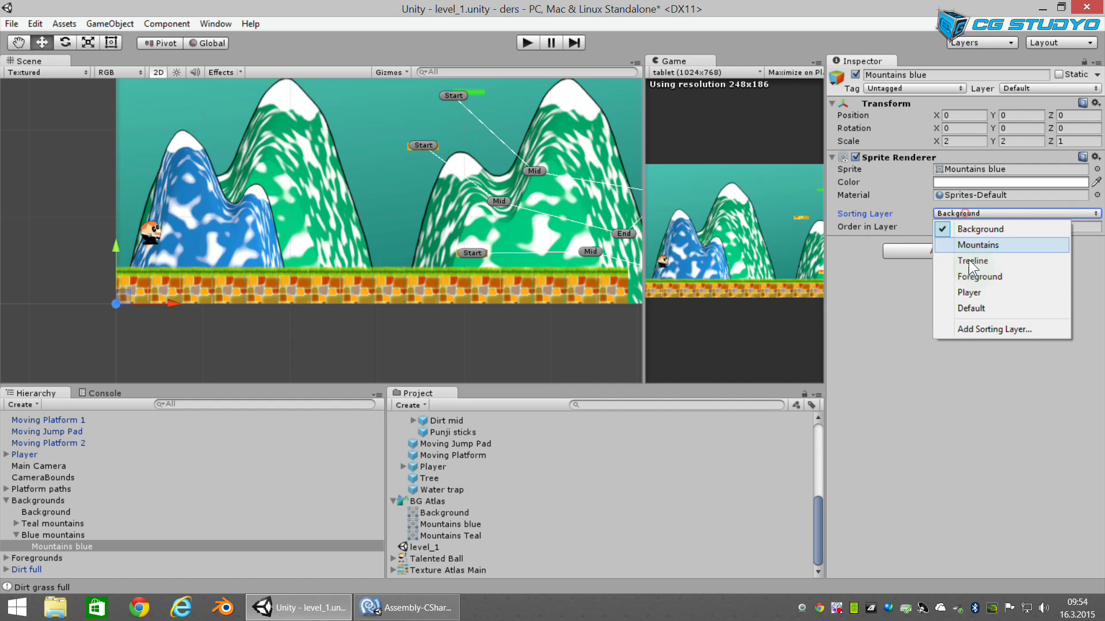
{"action": "left_click", "coordinate": [978, 308]}
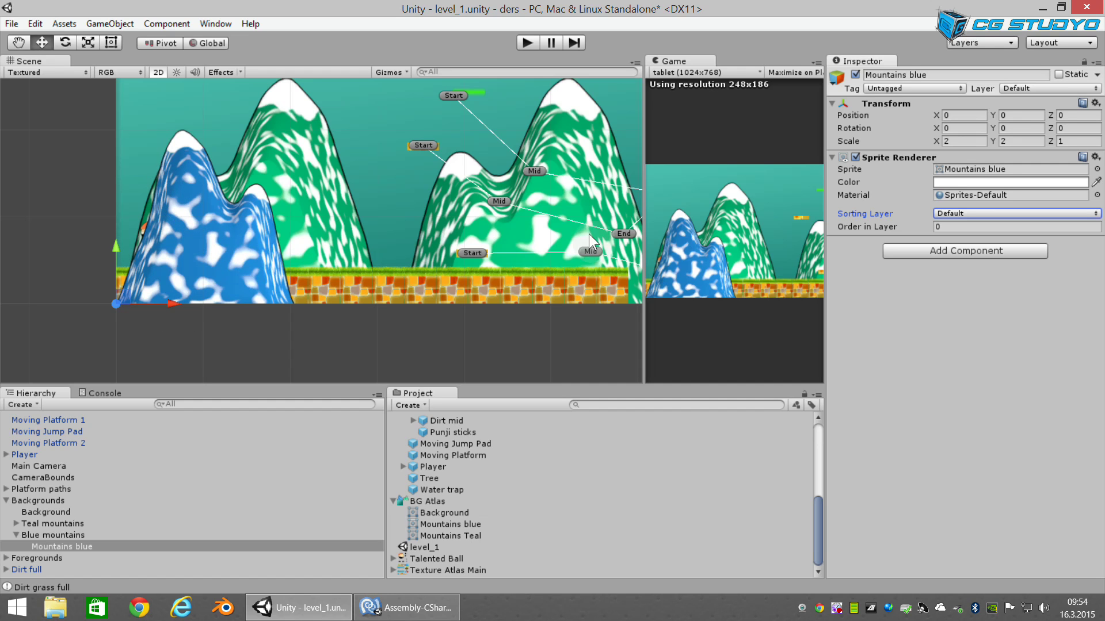
{"action": "left_click", "coordinate": [971, 214]}
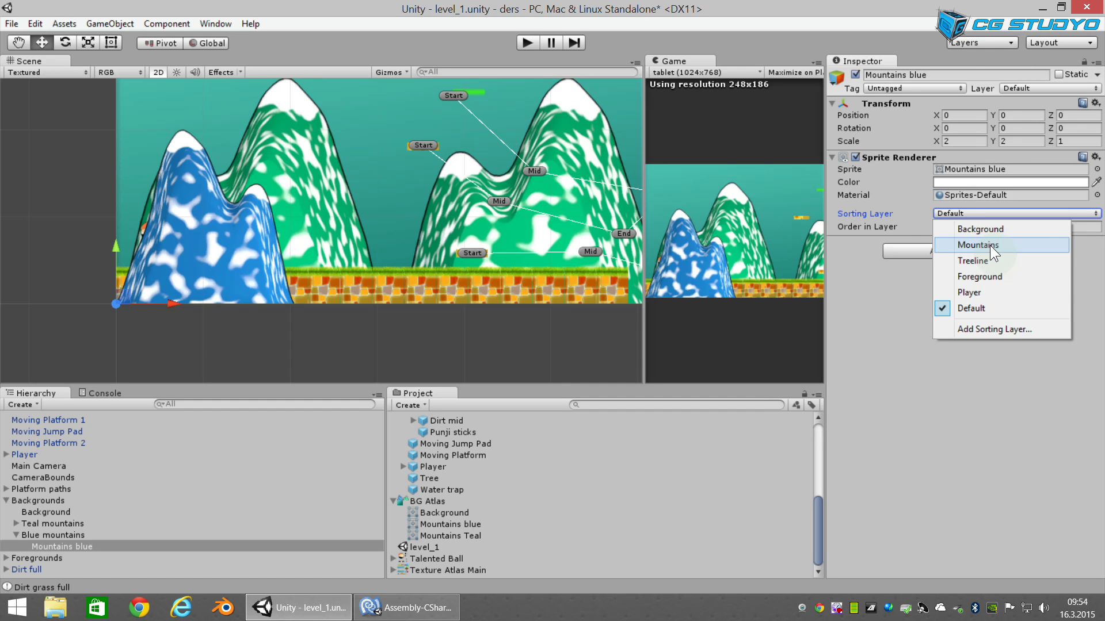
{"action": "left_click", "coordinate": [990, 245]}
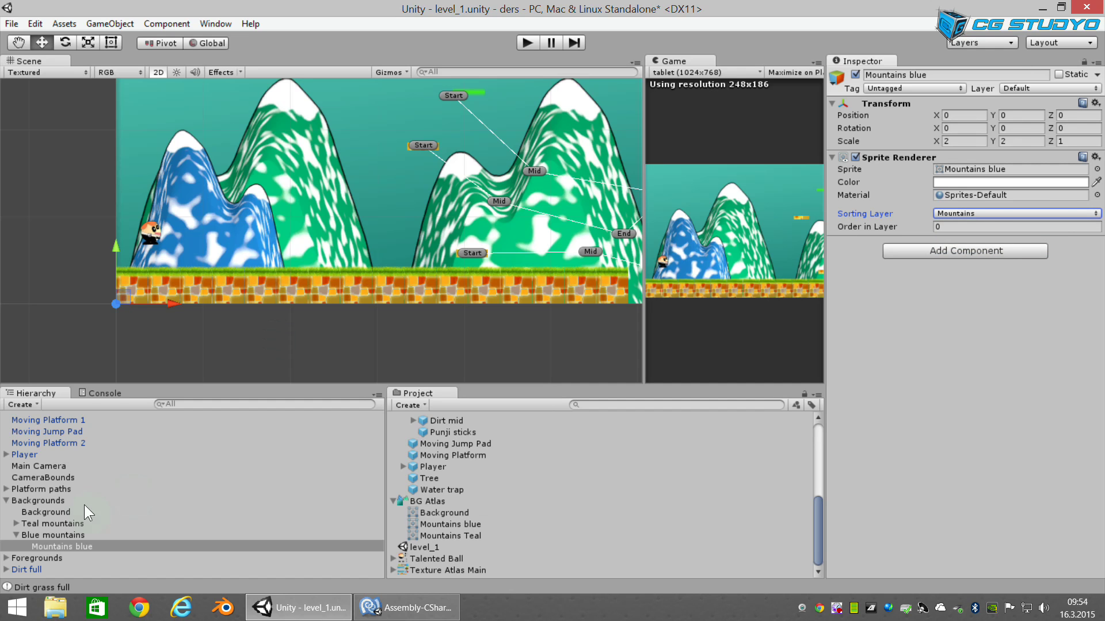
Step: Put each of the three Mountains Teal copies on the Mountains sorting layer
{"action": "left_click", "coordinate": [16, 523]}
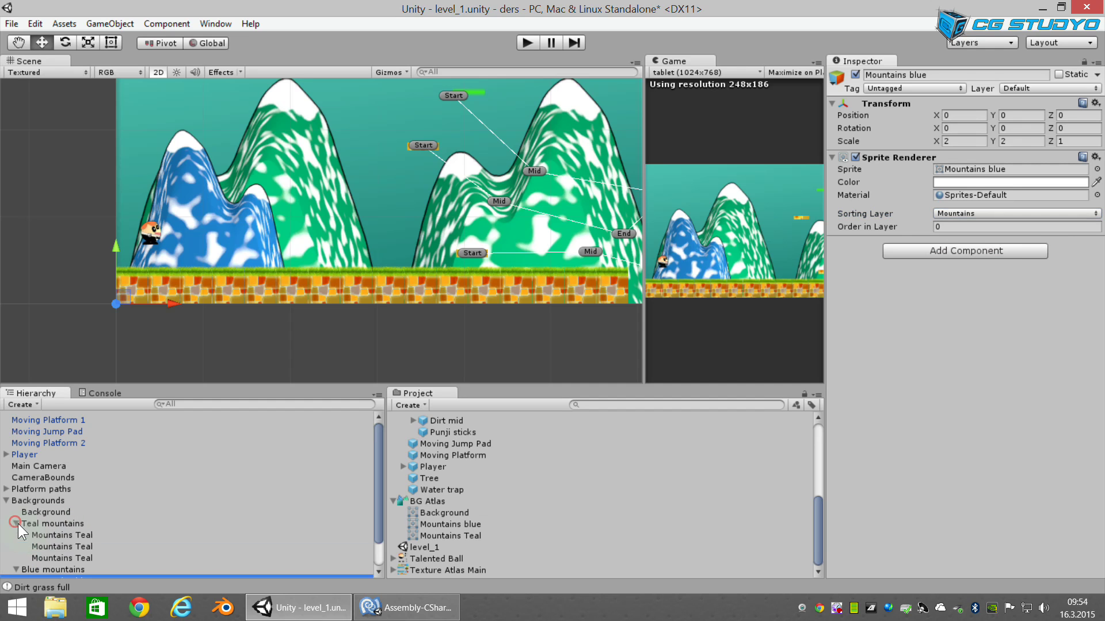
{"action": "left_click", "coordinate": [128, 534]}
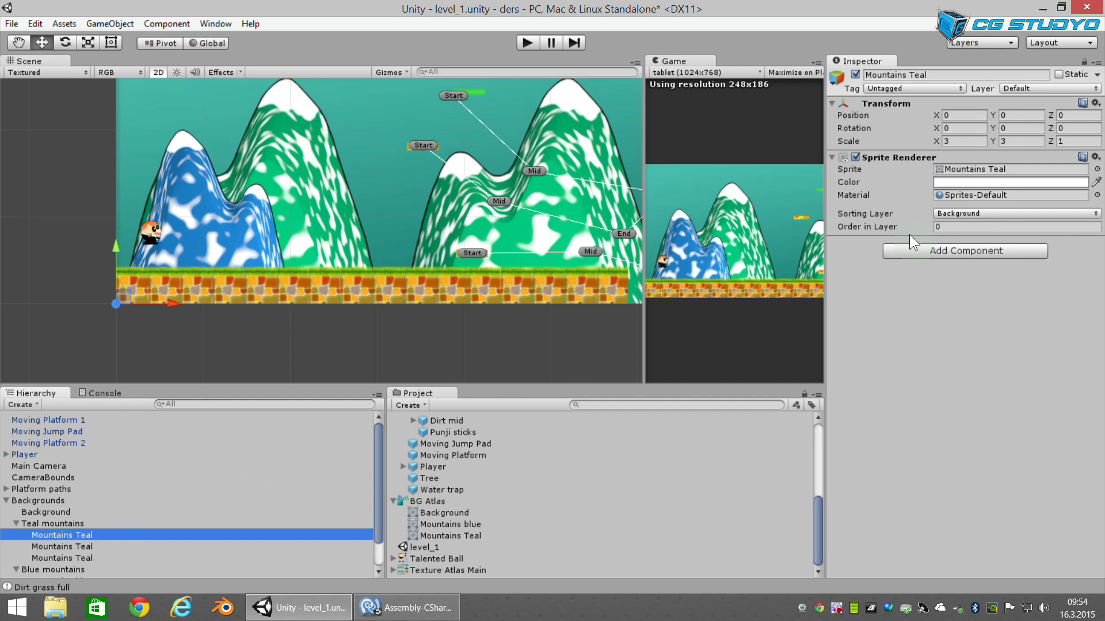
{"action": "left_click", "coordinate": [964, 216]}
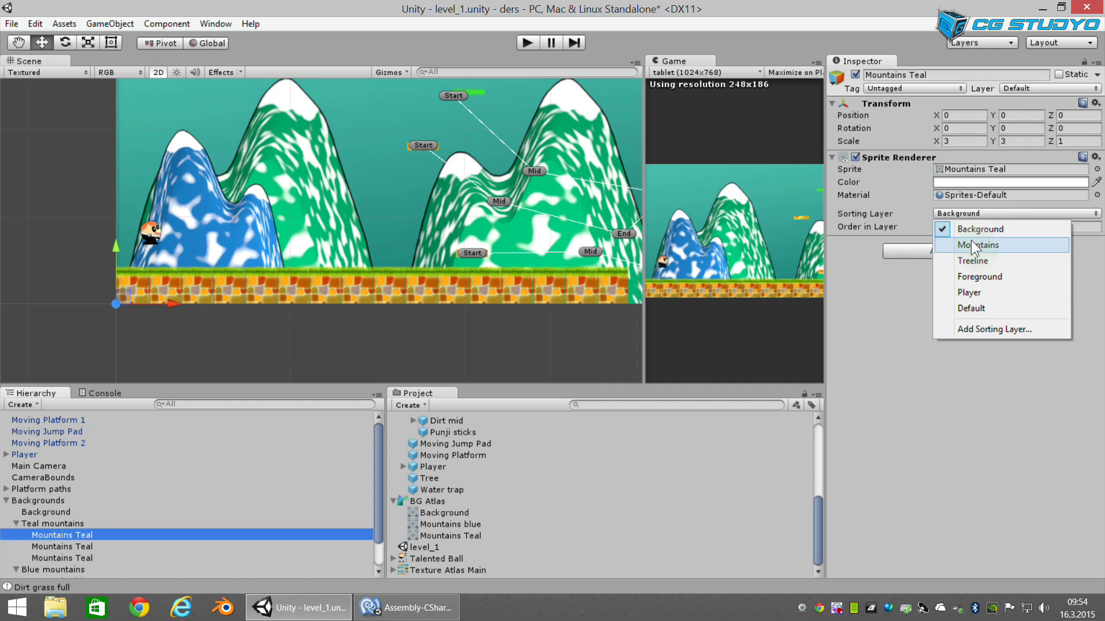
{"action": "left_click", "coordinate": [971, 241]}
{"action": "left_click", "coordinate": [90, 545]}
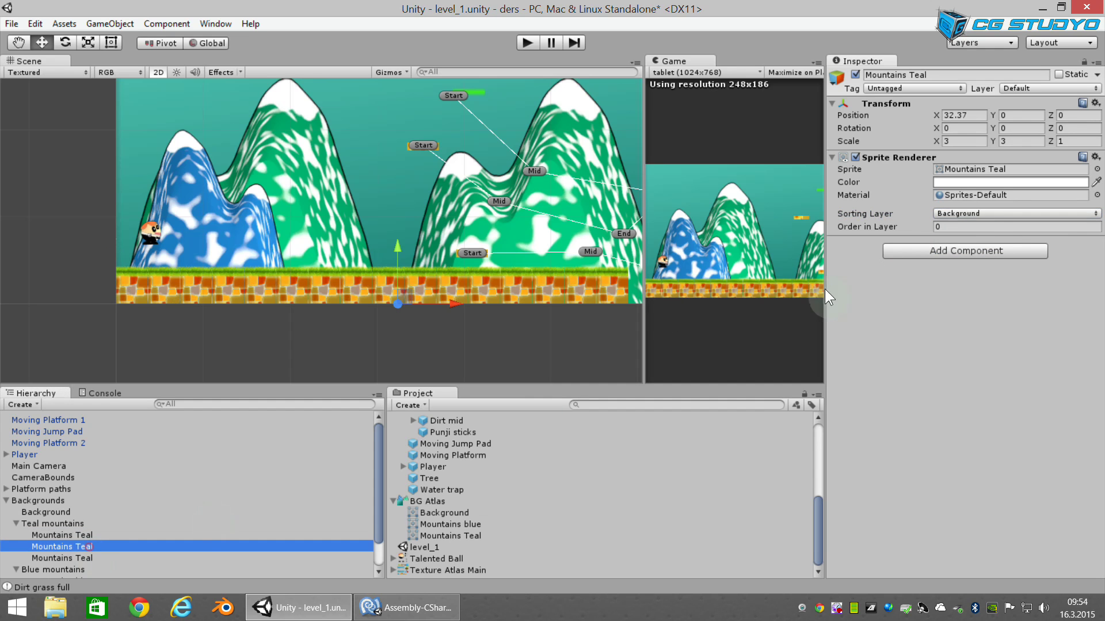
{"action": "left_click", "coordinate": [986, 216]}
{"action": "left_click", "coordinate": [975, 242]}
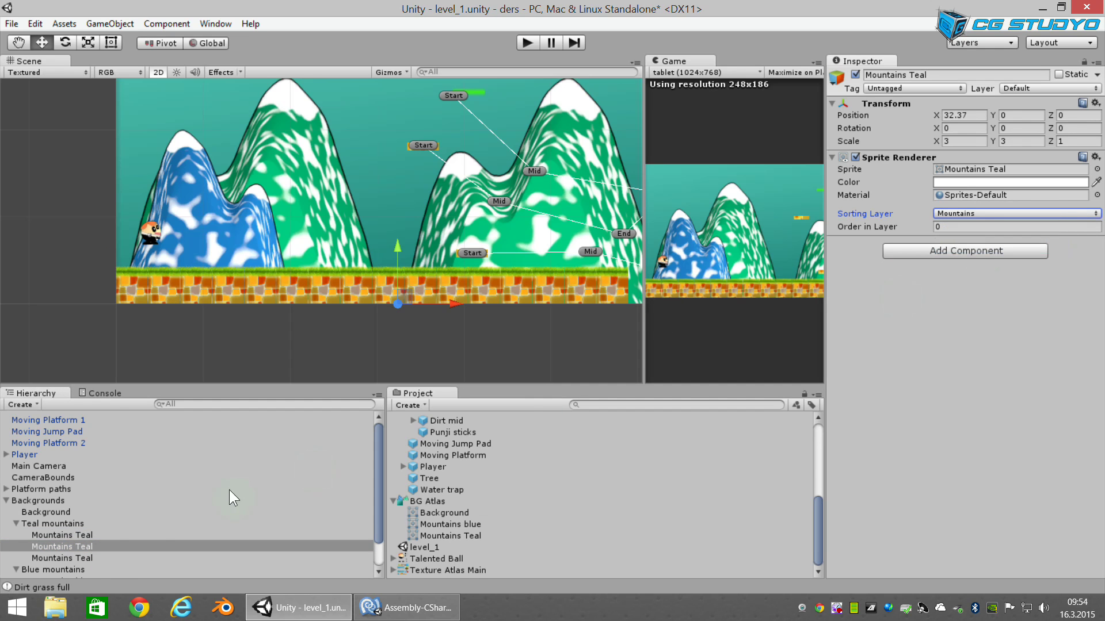
{"action": "left_click", "coordinate": [95, 557]}
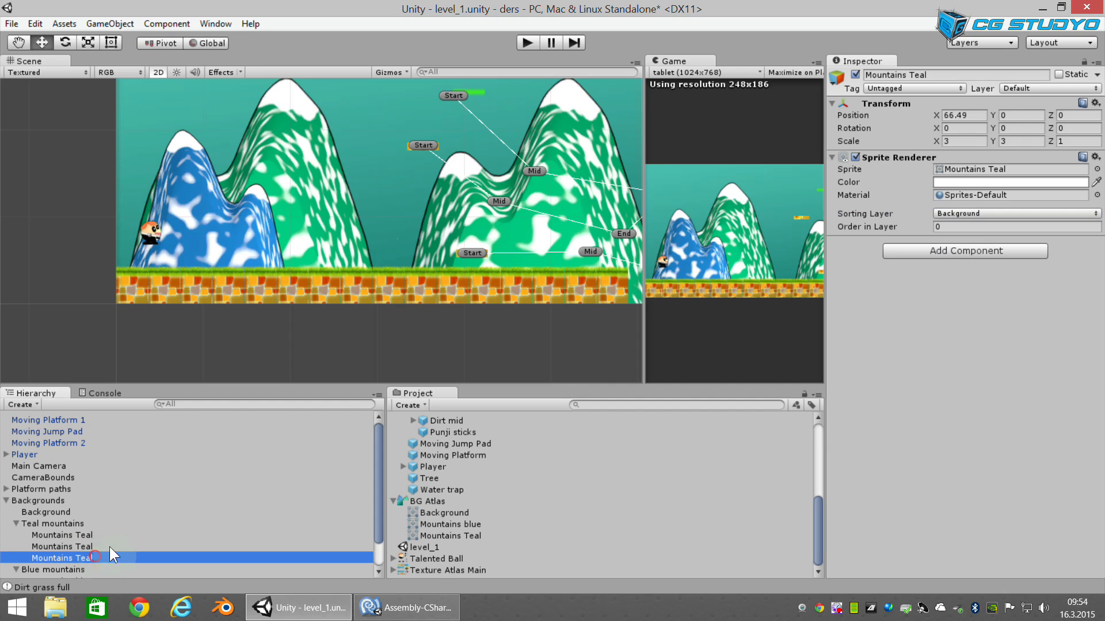
{"action": "left_click", "coordinate": [960, 212]}
{"action": "left_click", "coordinate": [965, 240]}
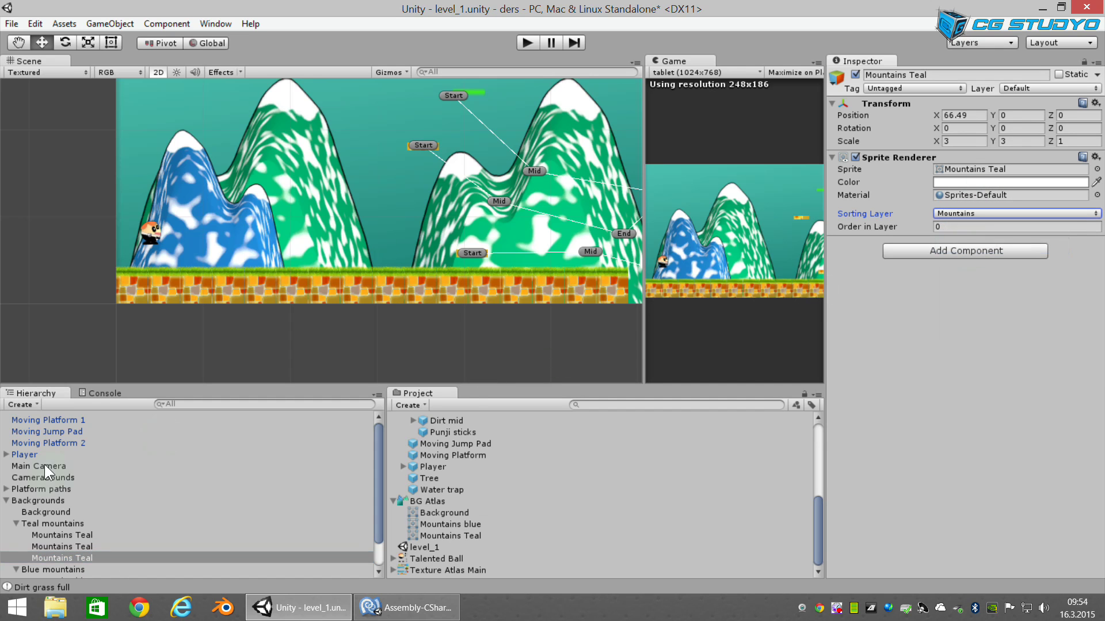
{"action": "left_click", "coordinate": [16, 523]}
Step: Give the Mountains blue sprite an Order in Layer of 1
{"action": "left_click", "coordinate": [50, 545]}
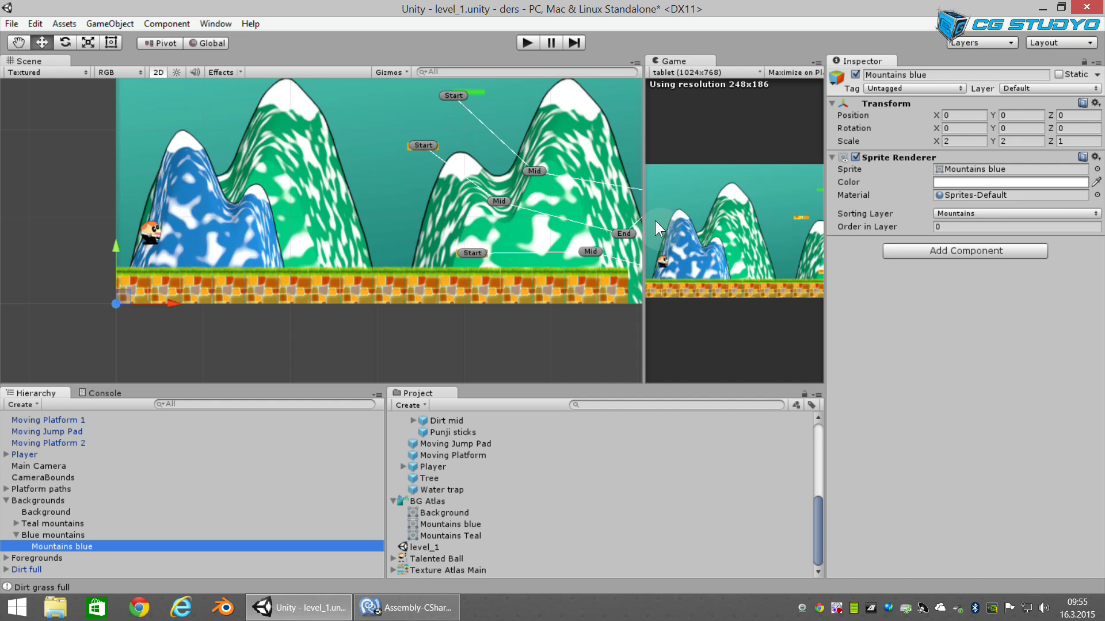
{"action": "left_click", "coordinate": [948, 224]}
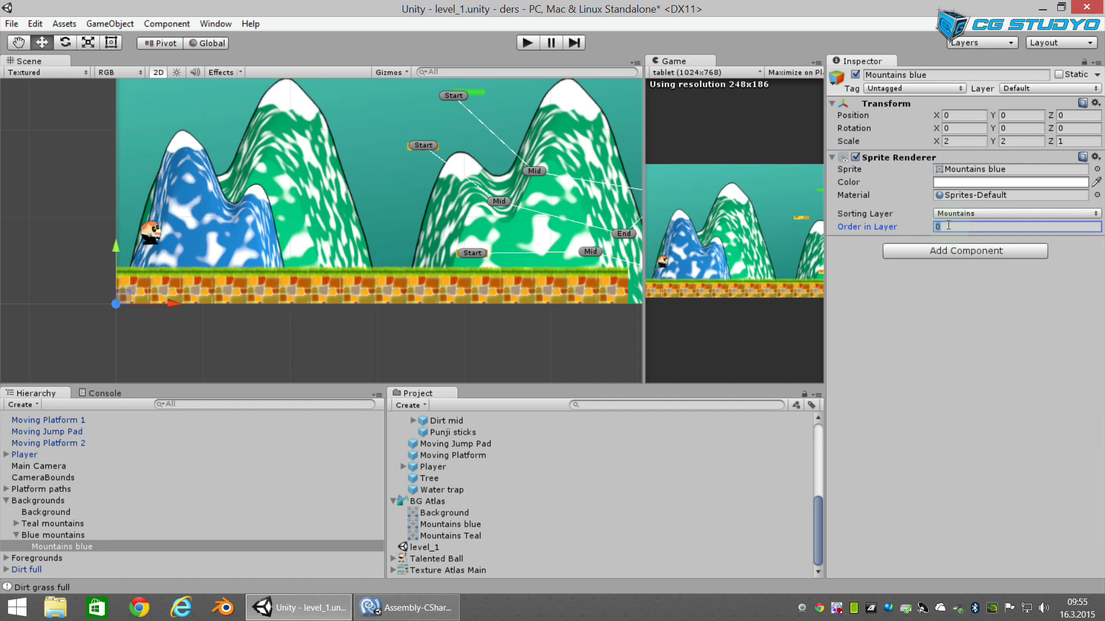
{"action": "type", "text": "1"}
{"action": "left_click", "coordinate": [127, 546]}
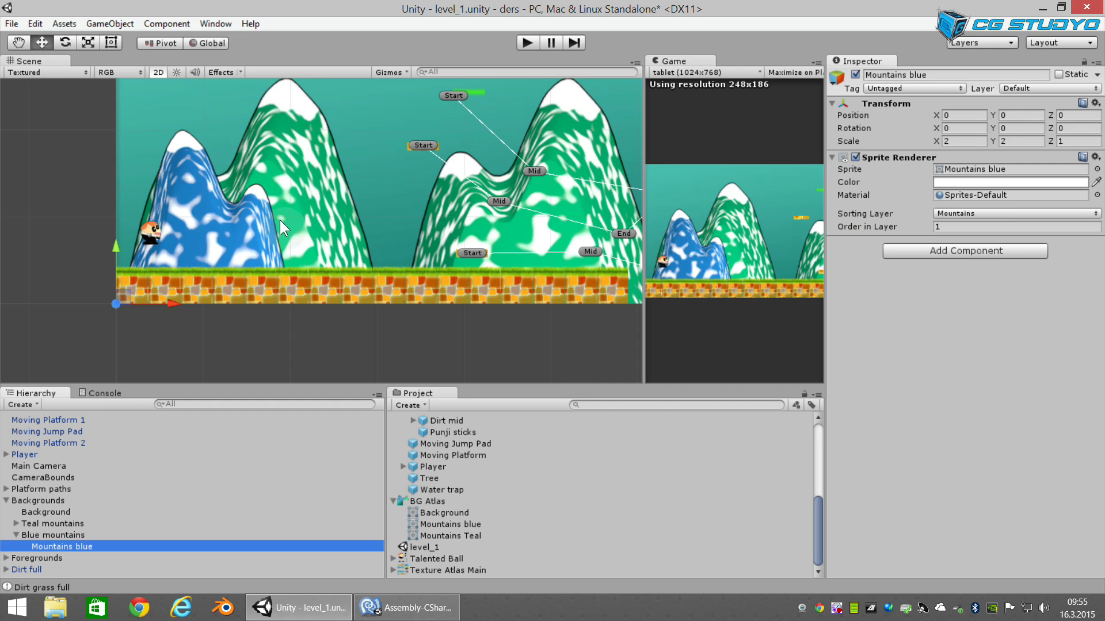
Step: Nudge Mountains blue right and add two duplicates further along, at X 36.29 and 59
{"action": "scroll", "coordinate": [280, 220], "scroll_direction": "down", "scroll_amount": 2}
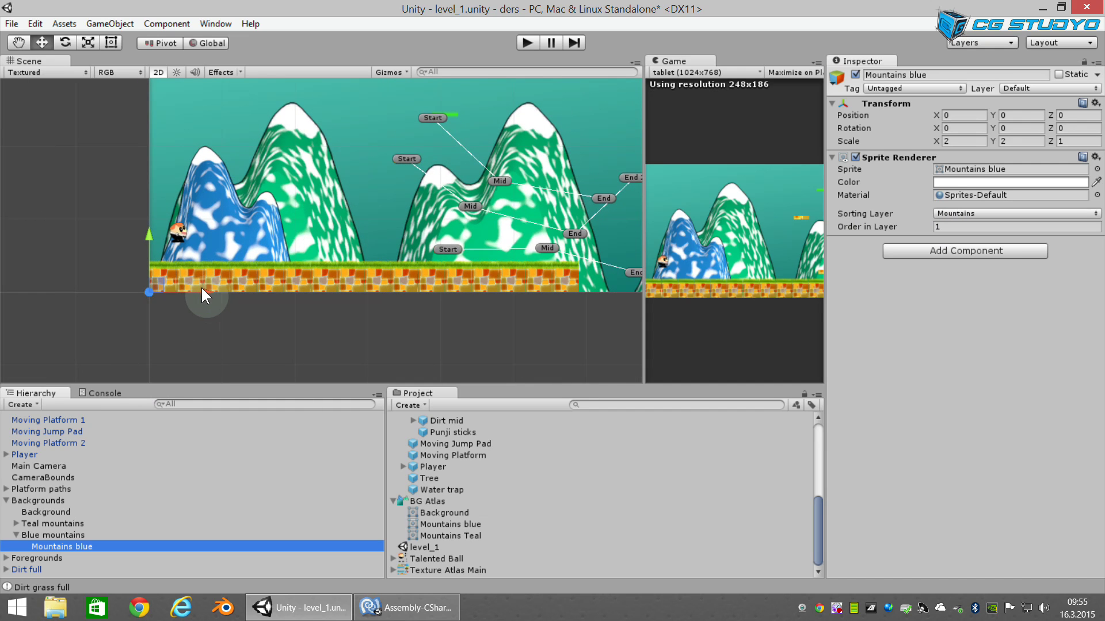
{"action": "left_click_drag", "start_coordinate": [202, 289], "coordinate": [230, 291]}
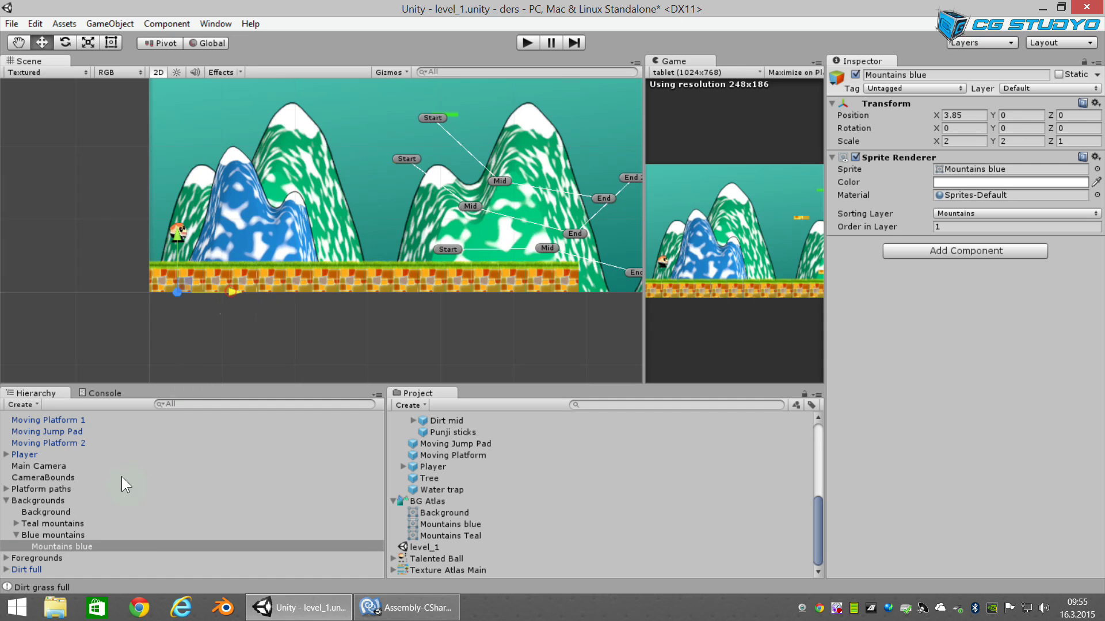
{"action": "left_click", "coordinate": [93, 544]}
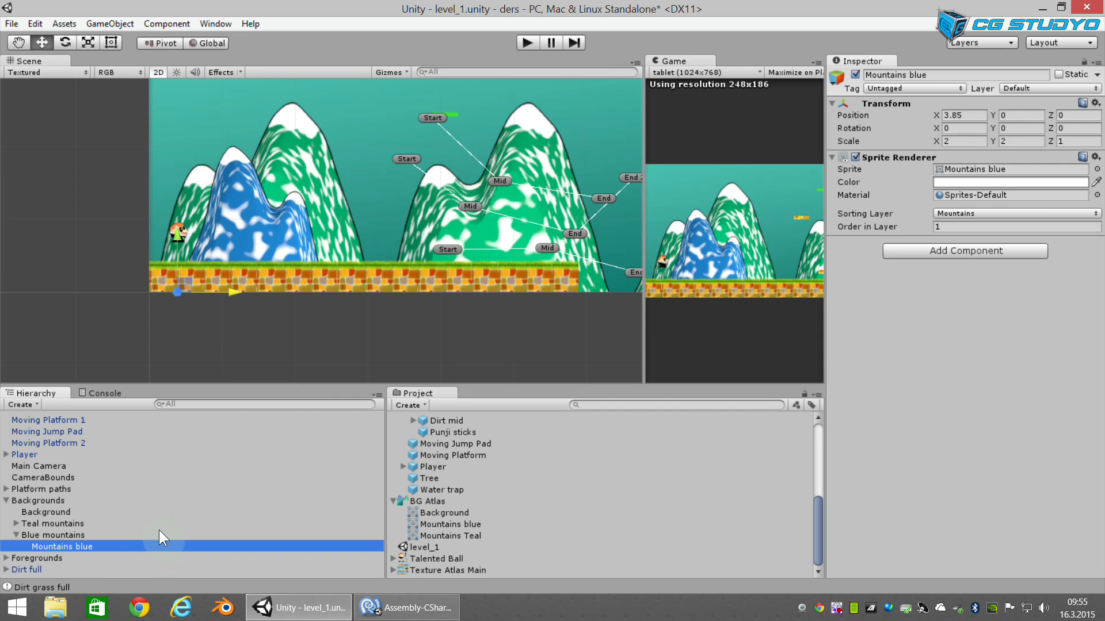
{"action": "key", "text": "ctrl+d"}
{"action": "mouse_move", "coordinate": [235, 291]}
{"action": "left_mouse_down"}
{"action": "mouse_move", "coordinate": [489, 316]}
{"action": "mouse_move", "coordinate": [472, 317]}
{"action": "left_mouse_up"}
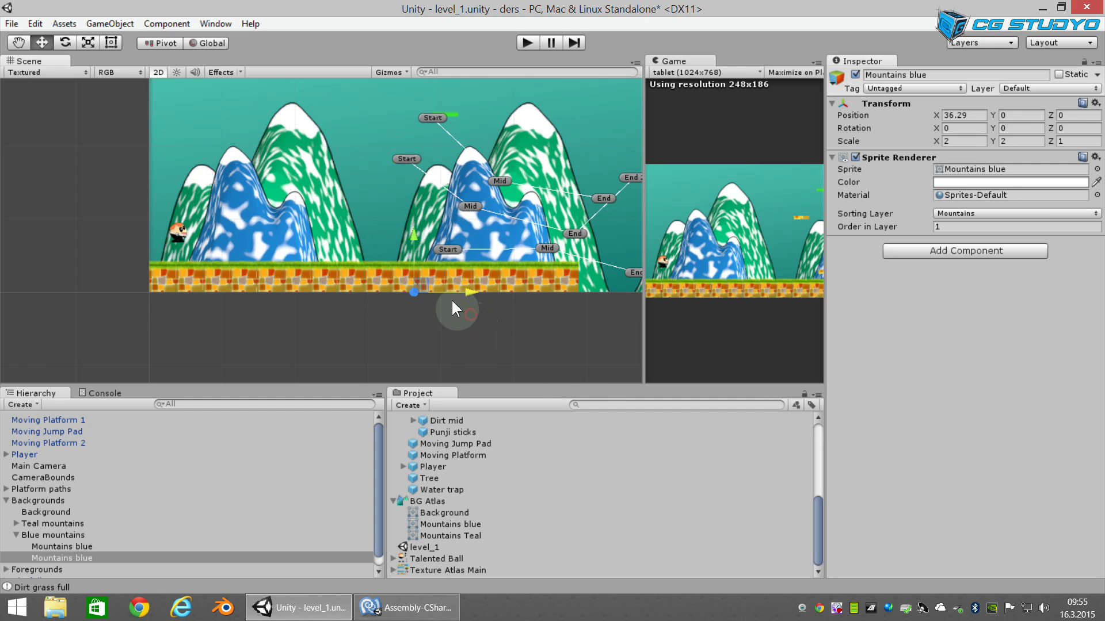
{"action": "scroll", "coordinate": [451, 298], "scroll_direction": "down", "scroll_amount": 3}
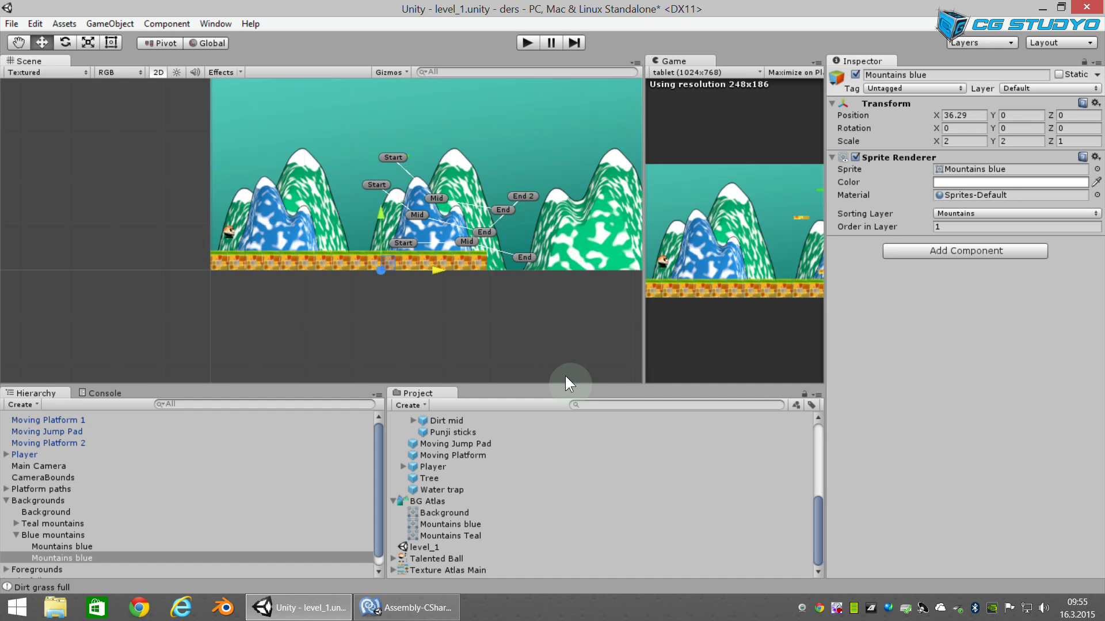
{"action": "left_click", "coordinate": [108, 557]}
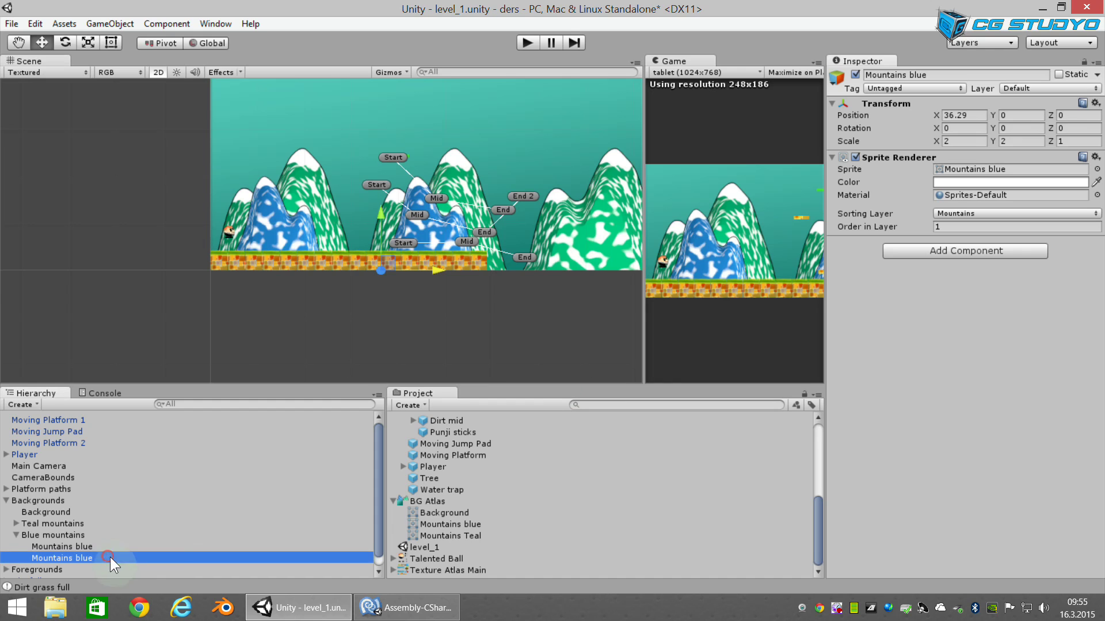
{"action": "key", "text": "ctrl+d"}
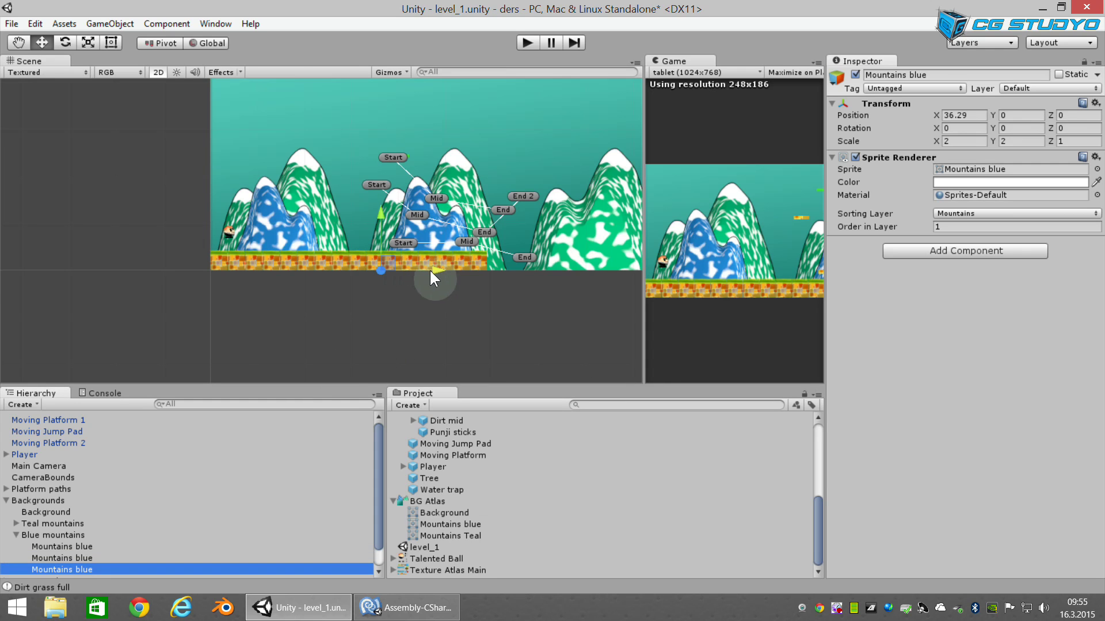
{"action": "left_click_drag", "start_coordinate": [429, 268], "coordinate": [542, 269]}
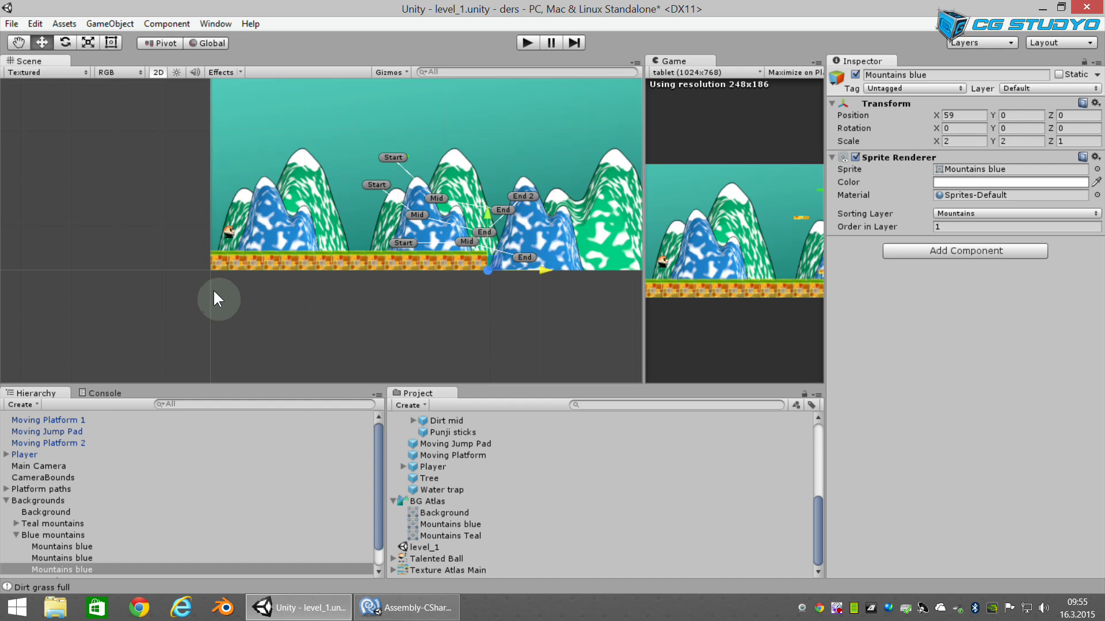
{"action": "scroll", "coordinate": [213, 289], "scroll_direction": "up", "scroll_amount": 2}
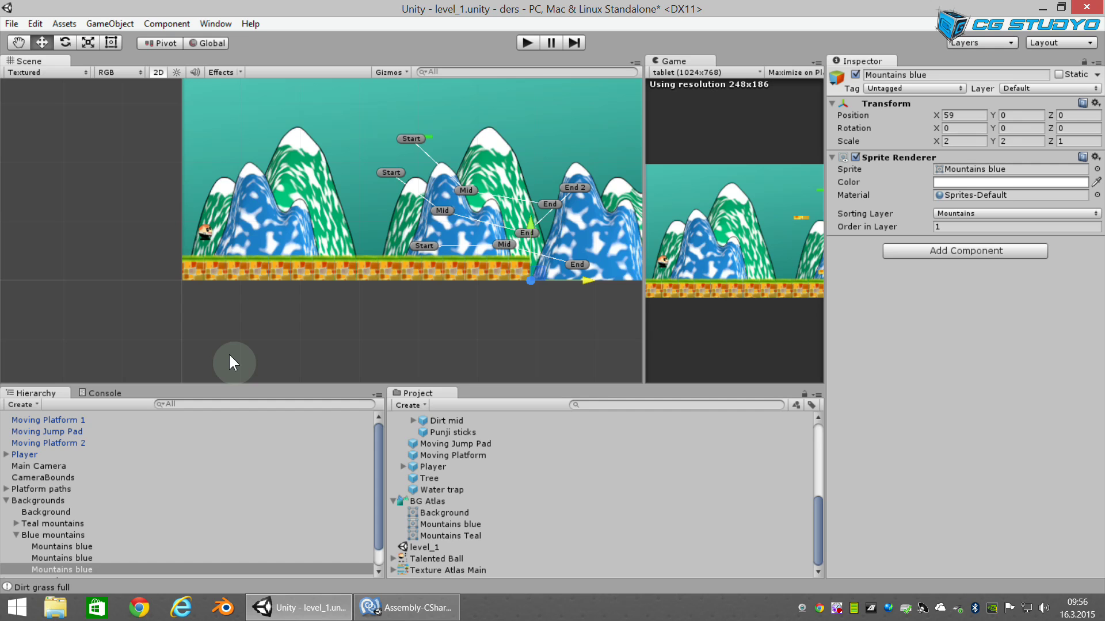
Step: Create a new empty child object under the Backgrounds group
{"action": "left_click", "coordinate": [17, 535]}
{"action": "left_click", "coordinate": [39, 500]}
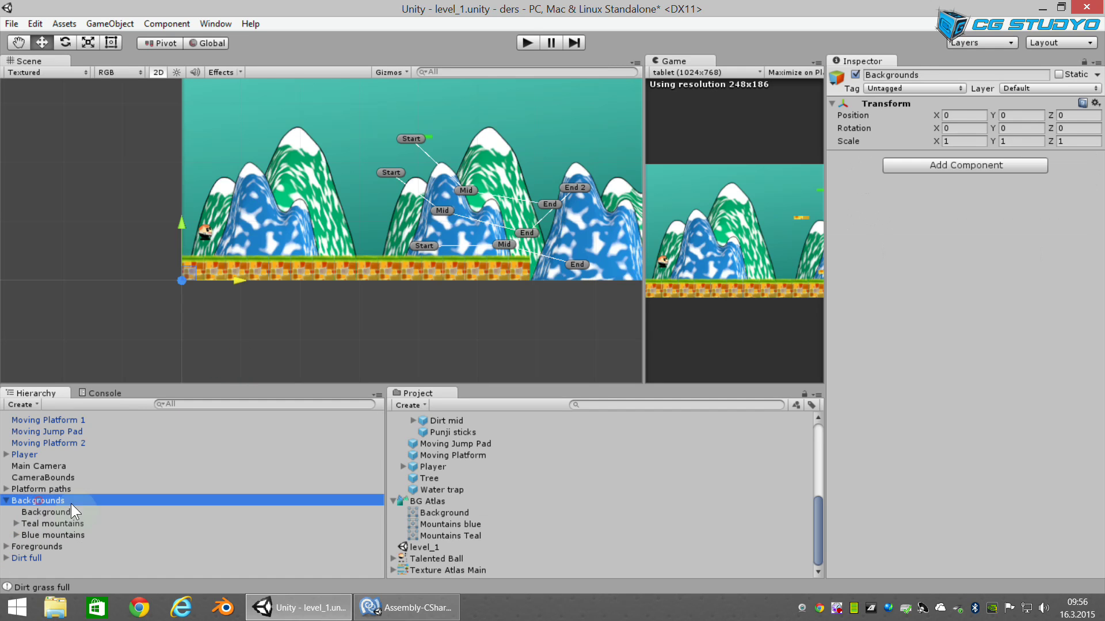
{"action": "left_click", "coordinate": [30, 511]}
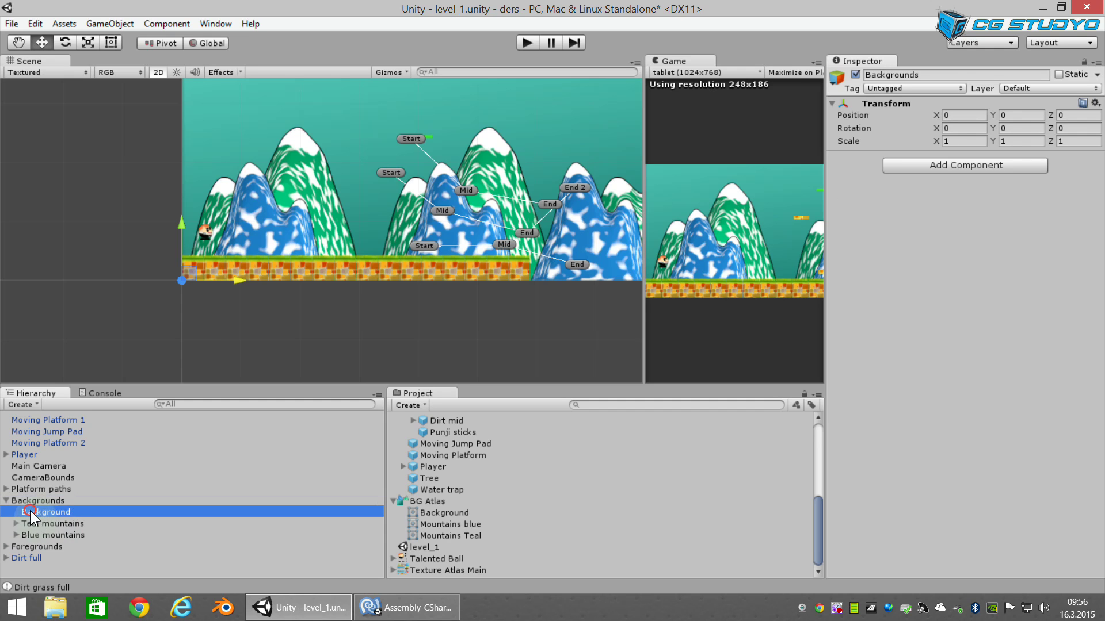
{"action": "left_click", "coordinate": [55, 523]}
{"action": "left_click", "coordinate": [57, 536]}
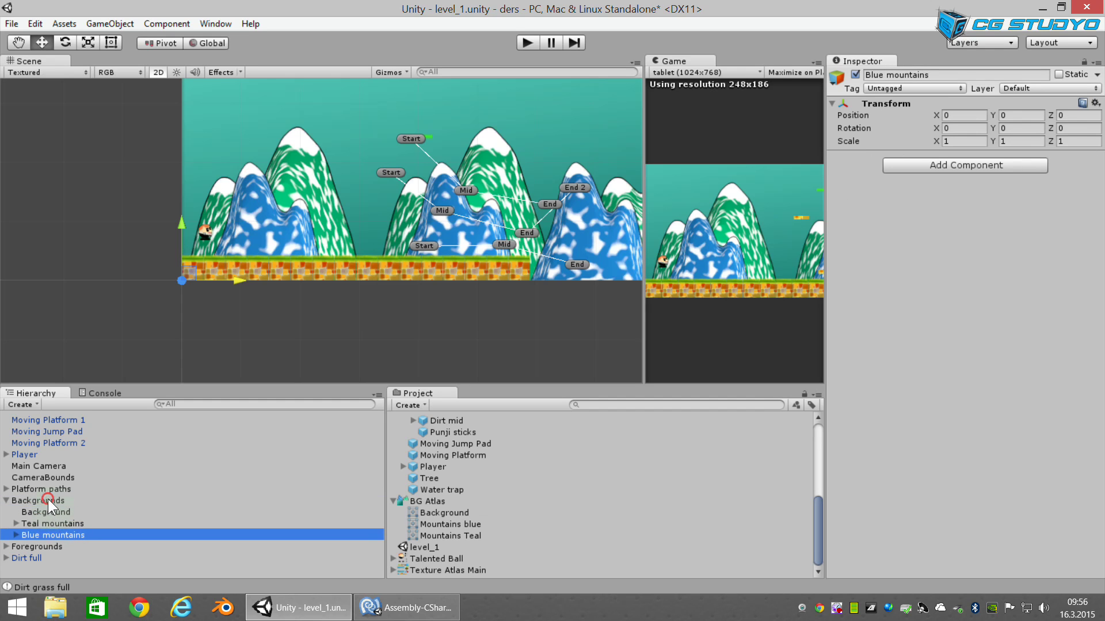
{"action": "left_click", "coordinate": [48, 499]}
{"action": "right_click", "coordinate": [52, 501]}
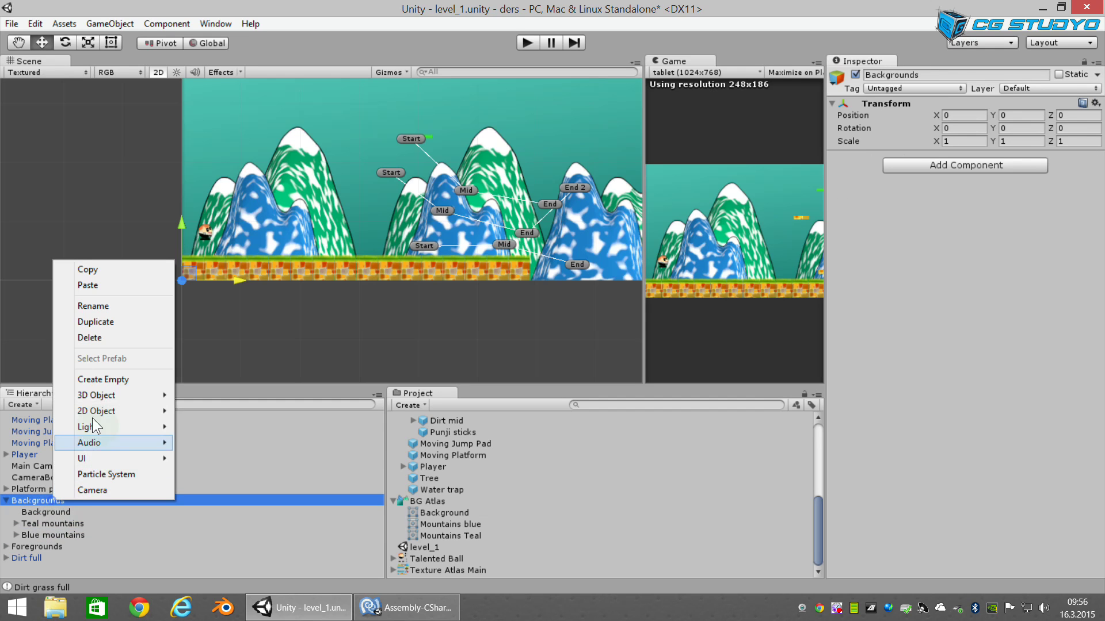
{"action": "left_click", "coordinate": [105, 378]}
Step: Return to the Move tool and rename the new empty object 'Trees'
{"action": "key", "text": "e"}
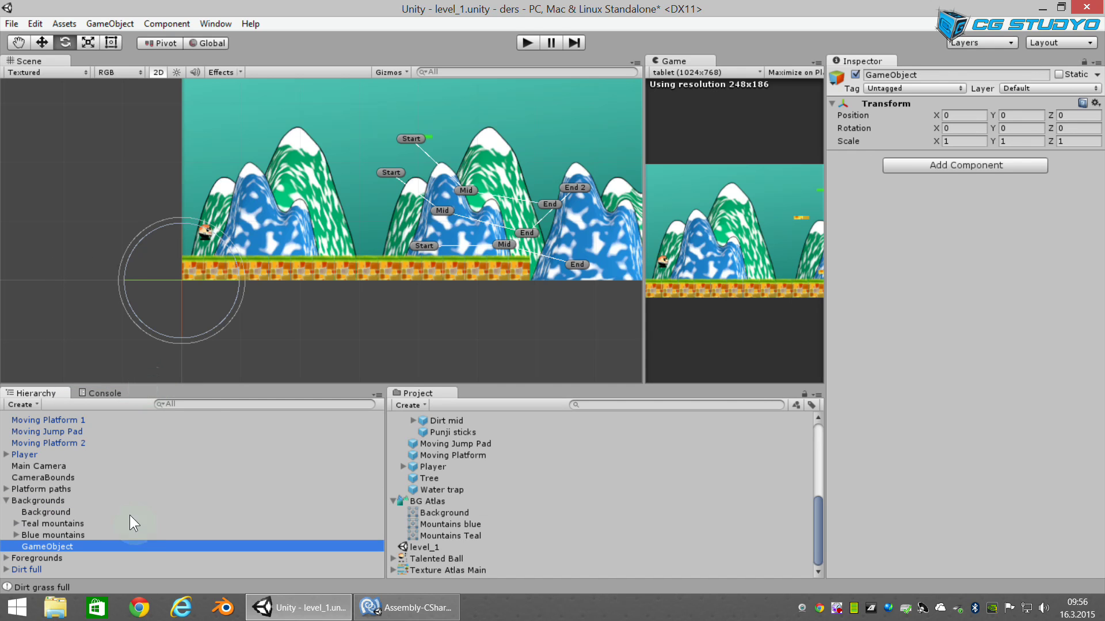
{"action": "left_click", "coordinate": [42, 42]}
{"action": "left_click", "coordinate": [135, 546]}
{"action": "left_click", "coordinate": [150, 547]}
{"action": "type", "text": "Tree"}
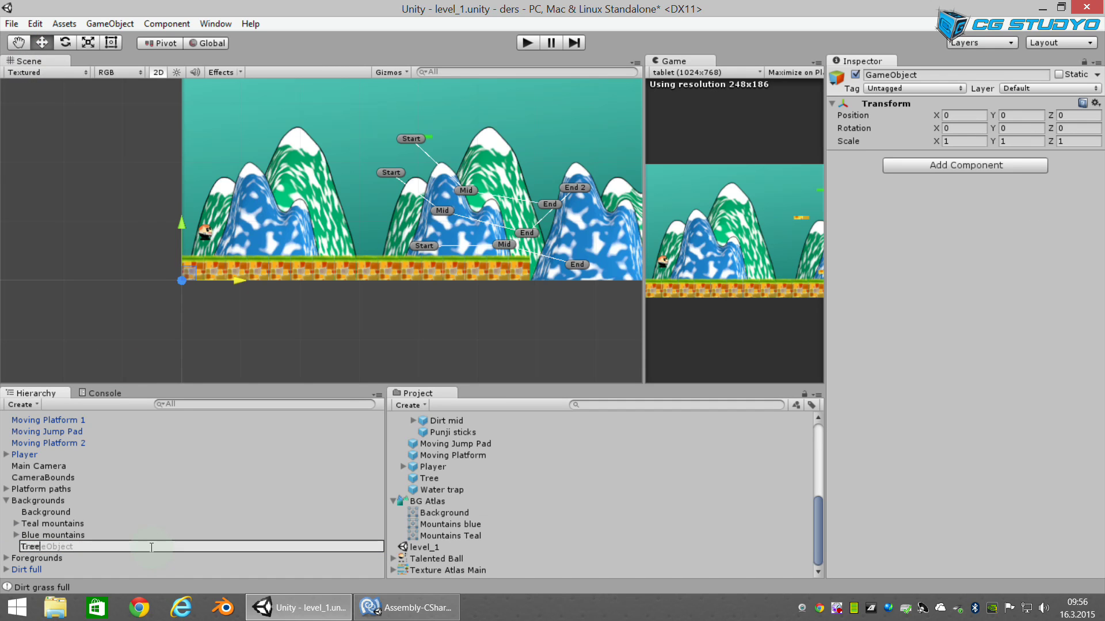
{"action": "type", "text": "s"}
{"action": "key", "text": "Return"}
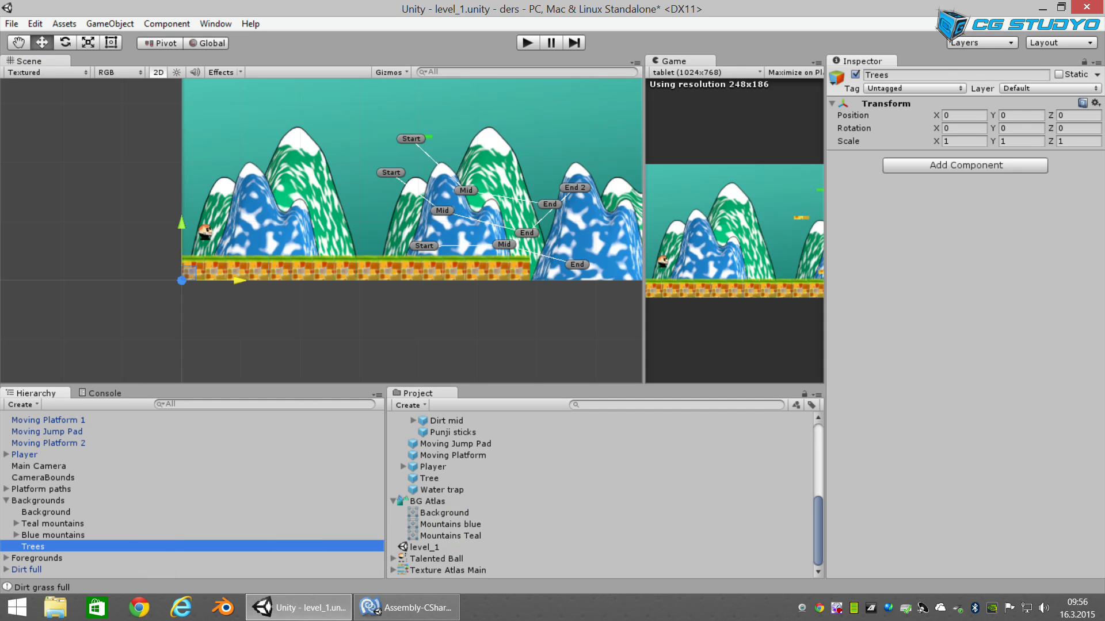
Step: Place a Tree prefab instance inside the Trees group and move it onto the grass
{"action": "left_click", "coordinate": [427, 479]}
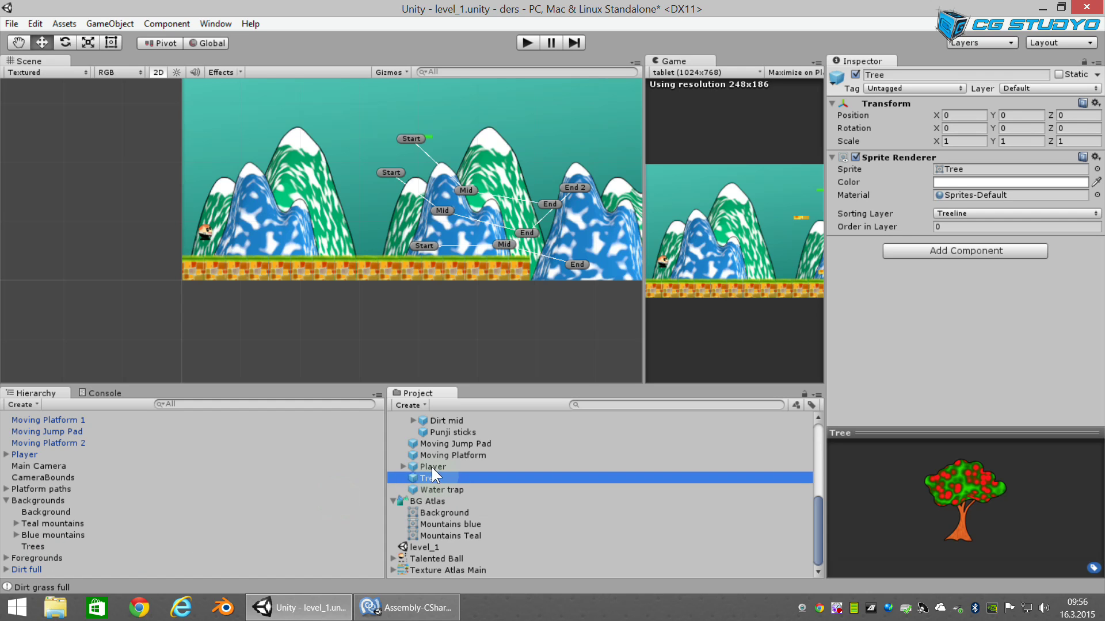
{"action": "mouse_move", "coordinate": [431, 476]}
{"action": "left_mouse_down"}
{"action": "mouse_move", "coordinate": [364, 479]}
{"action": "mouse_move", "coordinate": [429, 478]}
{"action": "left_mouse_up"}
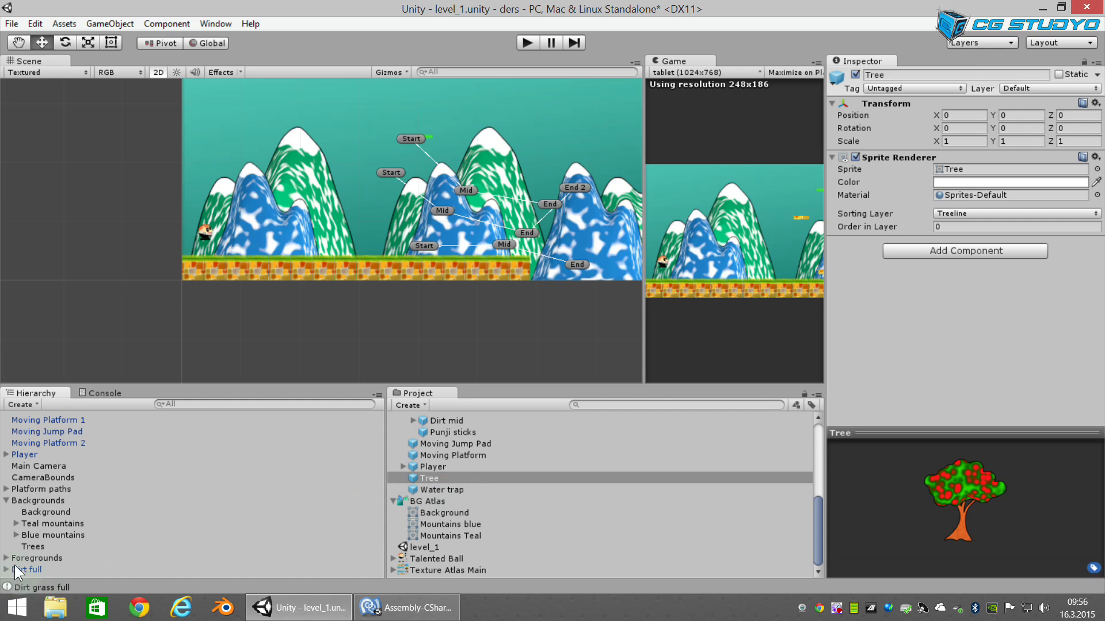
{"action": "left_click", "coordinate": [35, 546]}
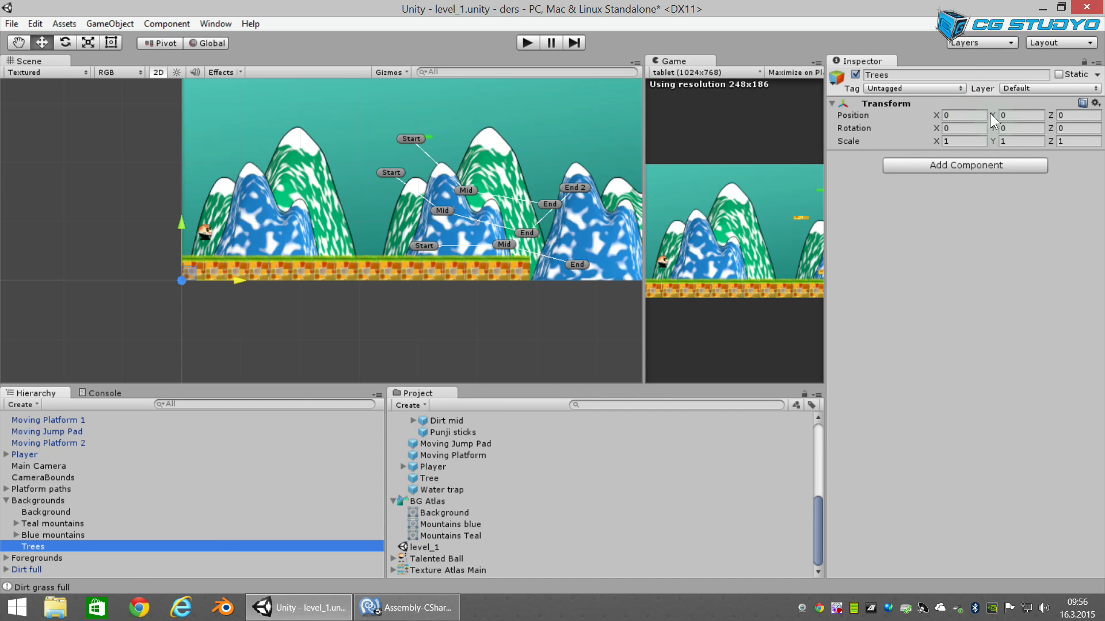
{"action": "left_click_drag", "start_coordinate": [433, 477], "coordinate": [29, 550]}
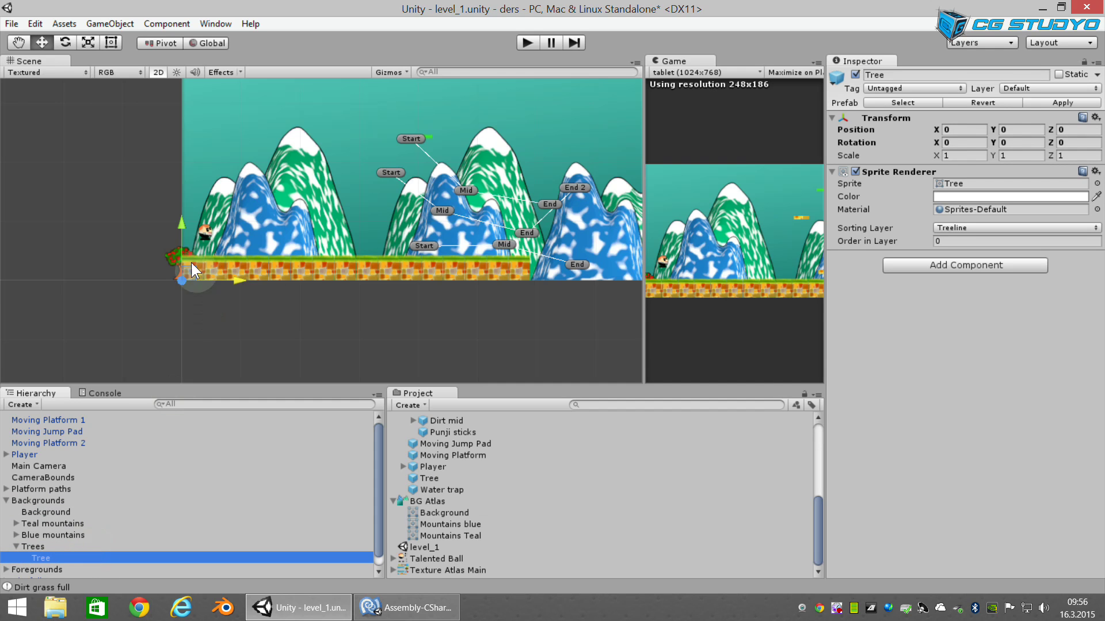
{"action": "scroll", "coordinate": [254, 310], "scroll_direction": "up", "scroll_amount": 5}
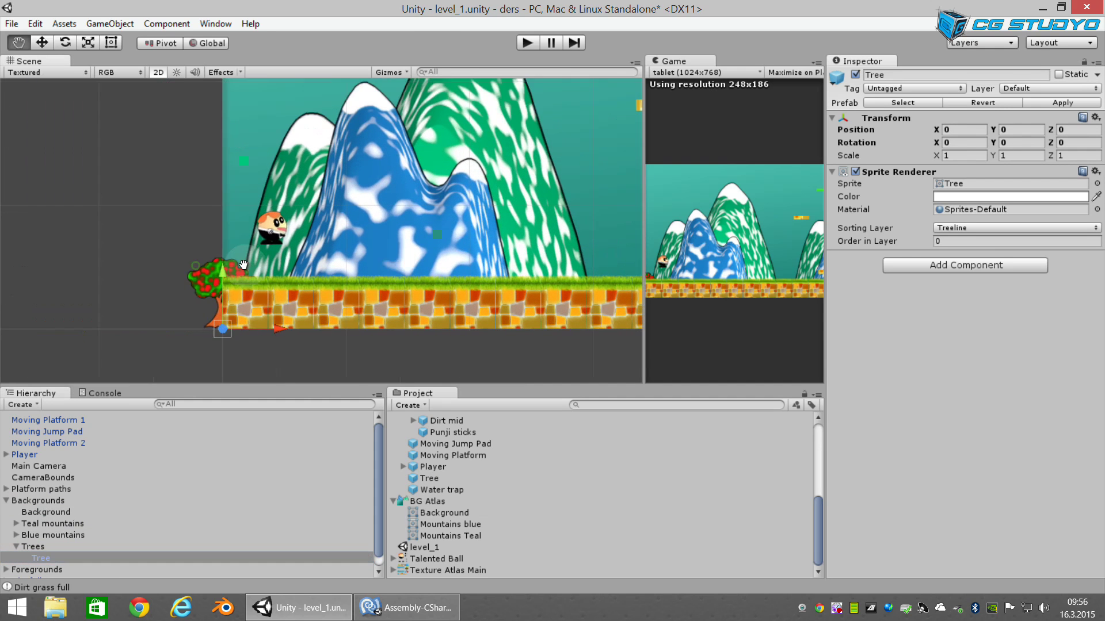
{"action": "scroll", "coordinate": [239, 271], "scroll_direction": "up", "scroll_amount": 2}
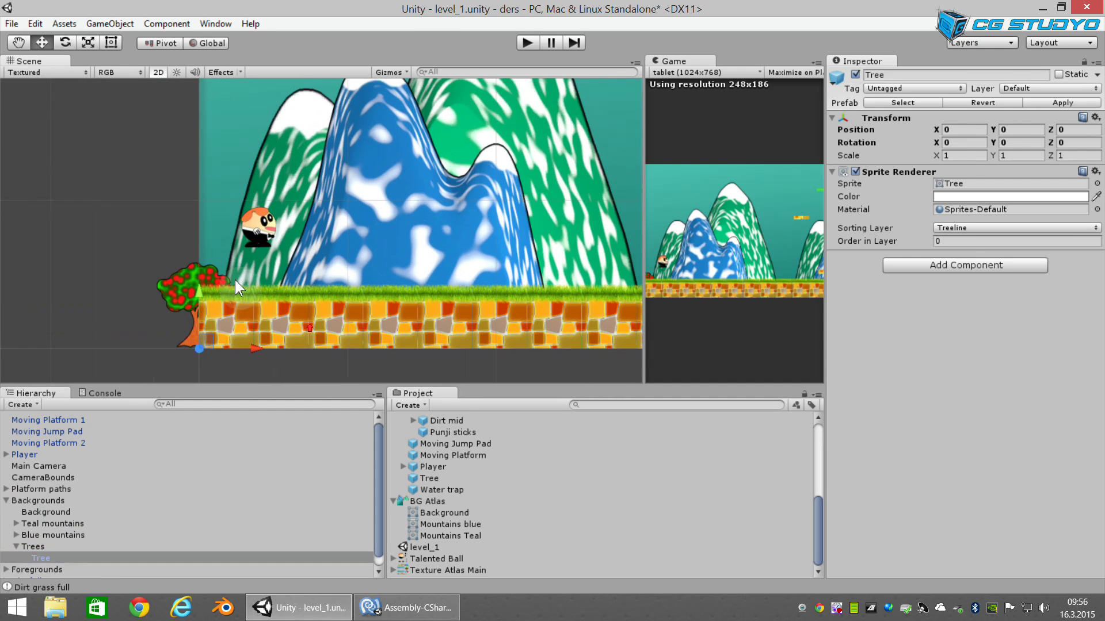
{"action": "left_click", "coordinate": [64, 554]}
{"action": "left_click_drag", "start_coordinate": [203, 339], "coordinate": [324, 278]}
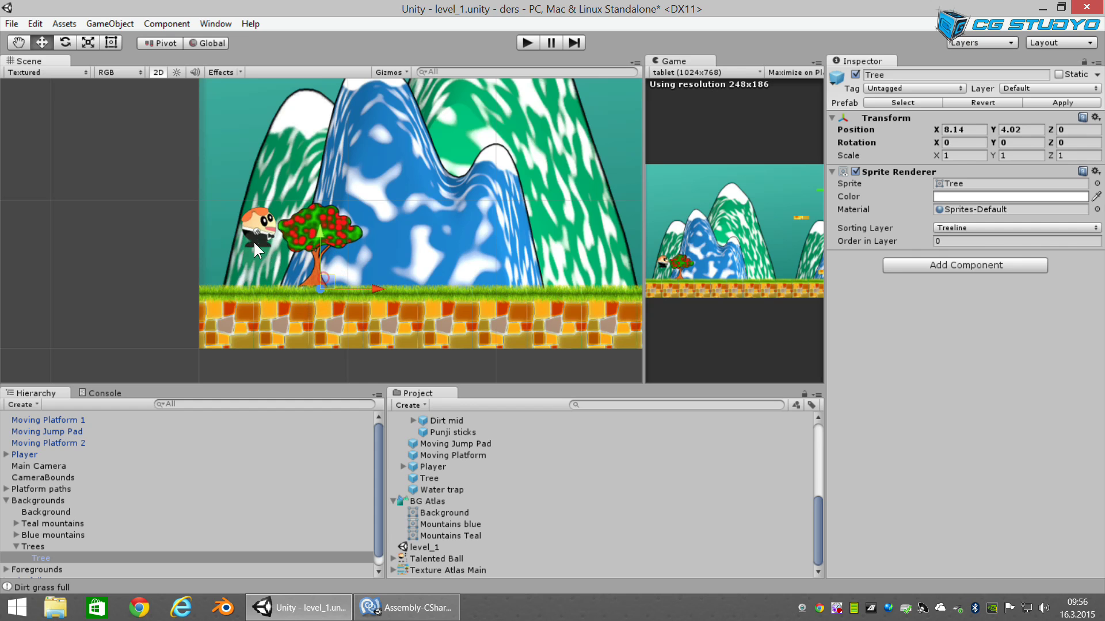
Step: Lower the player onto the grass, then scale the tree to 1.7 beside the player
{"action": "left_click", "coordinate": [255, 242]}
{"action": "left_click_drag", "start_coordinate": [262, 230], "coordinate": [237, 265]}
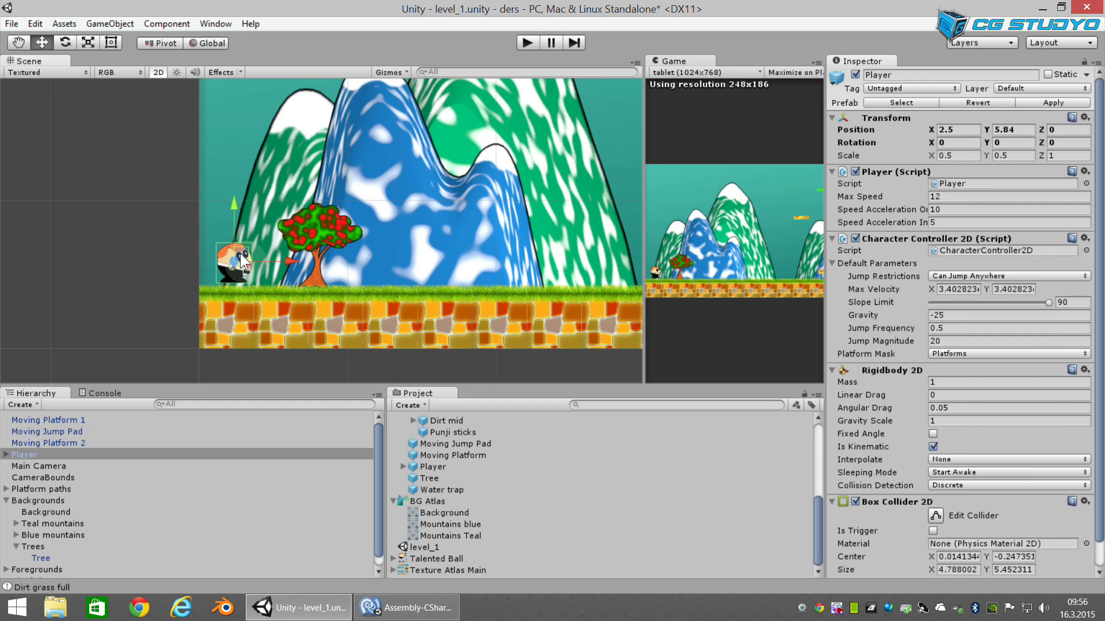
{"action": "left_click", "coordinate": [46, 553]}
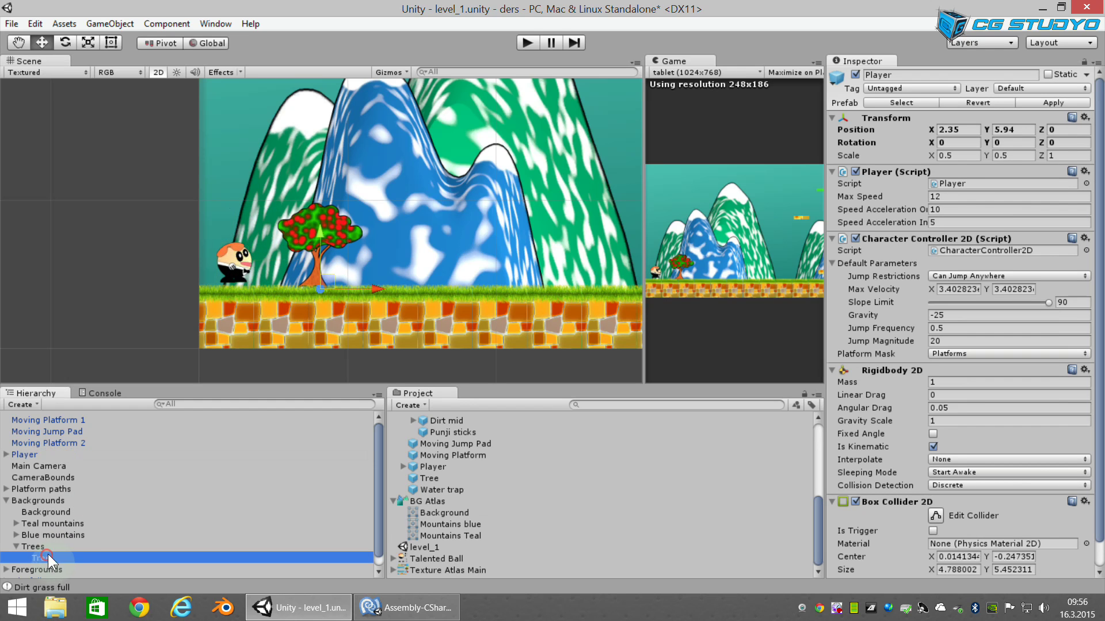
{"action": "left_click_drag", "start_coordinate": [320, 286], "coordinate": [299, 282]}
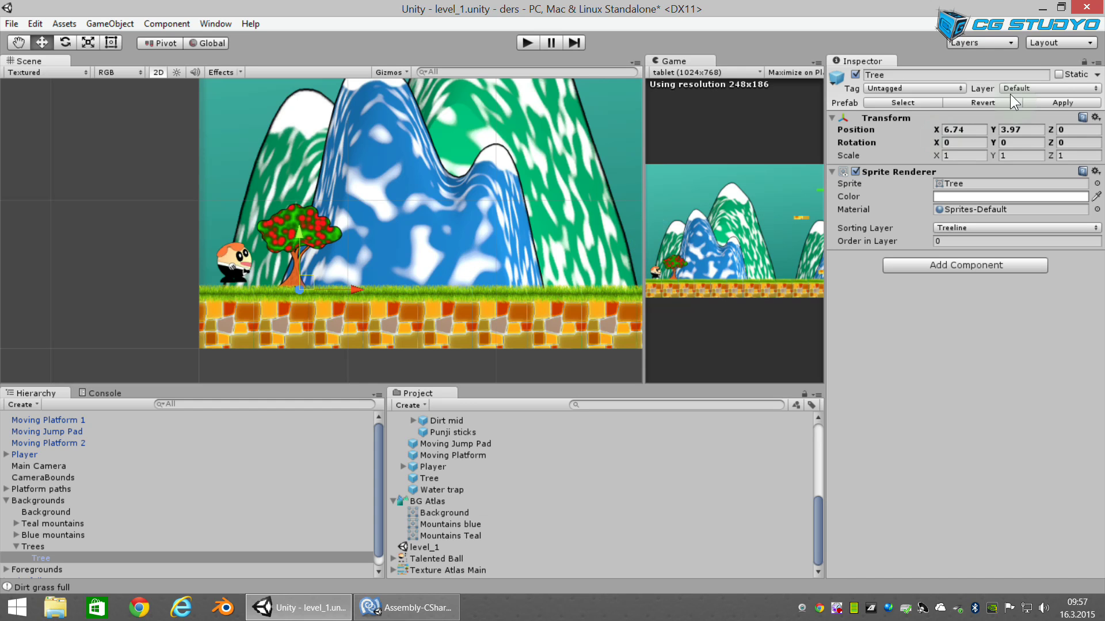
{"action": "left_click", "coordinate": [962, 157]}
{"action": "type", "text": "1"}
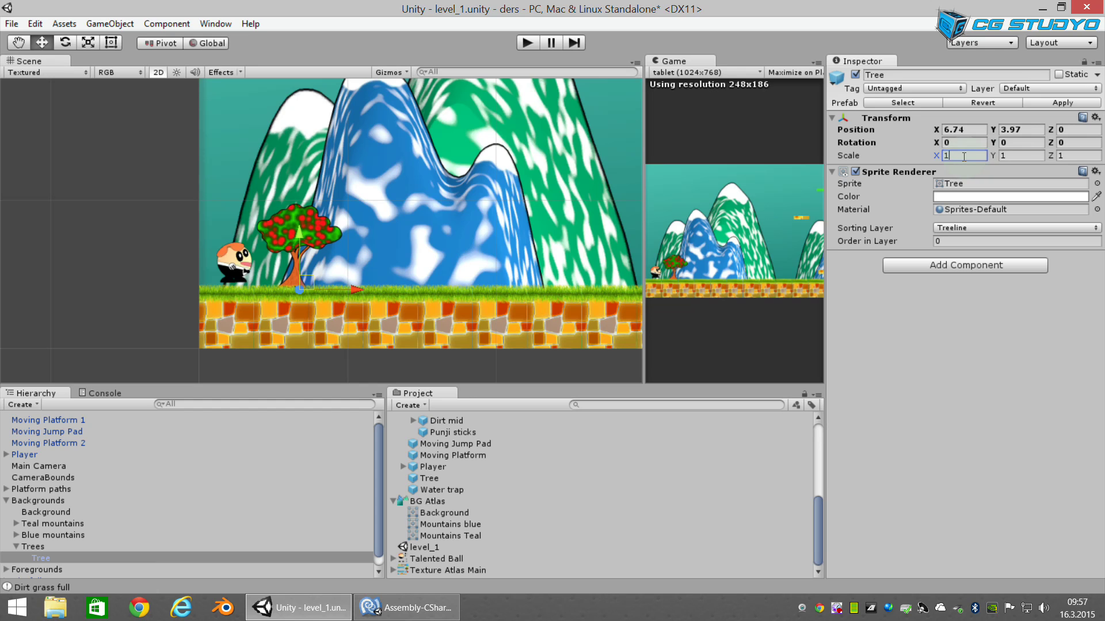
{"action": "type", "text": ",7"}
{"action": "key", "text": "Tab"}
{"action": "type", "text": "1,7"}
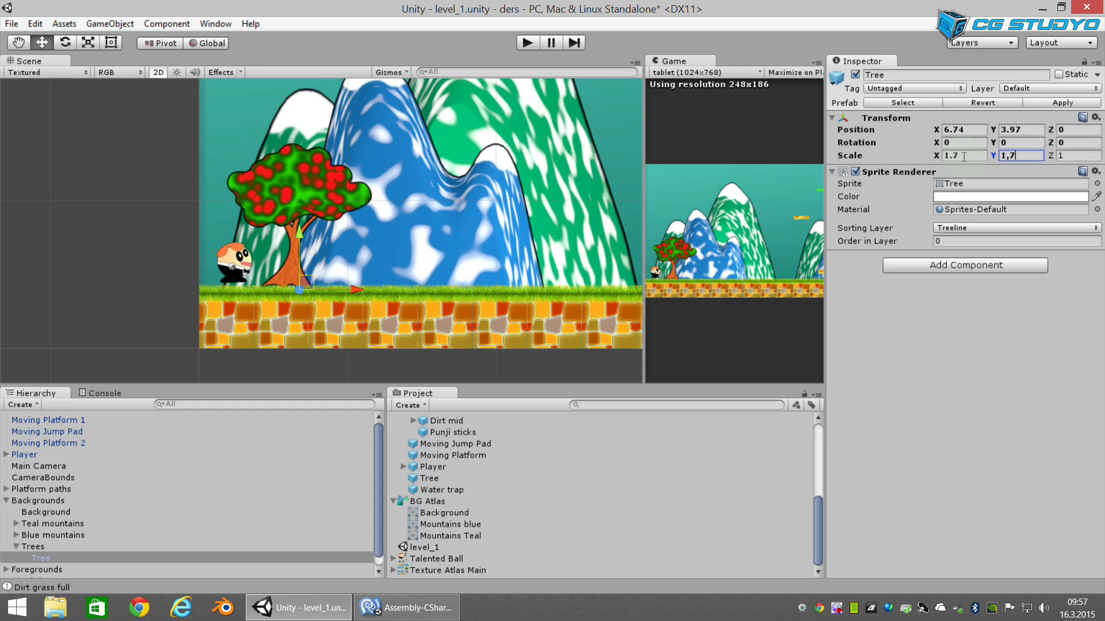
{"action": "left_click_drag", "start_coordinate": [308, 280], "coordinate": [307, 288]}
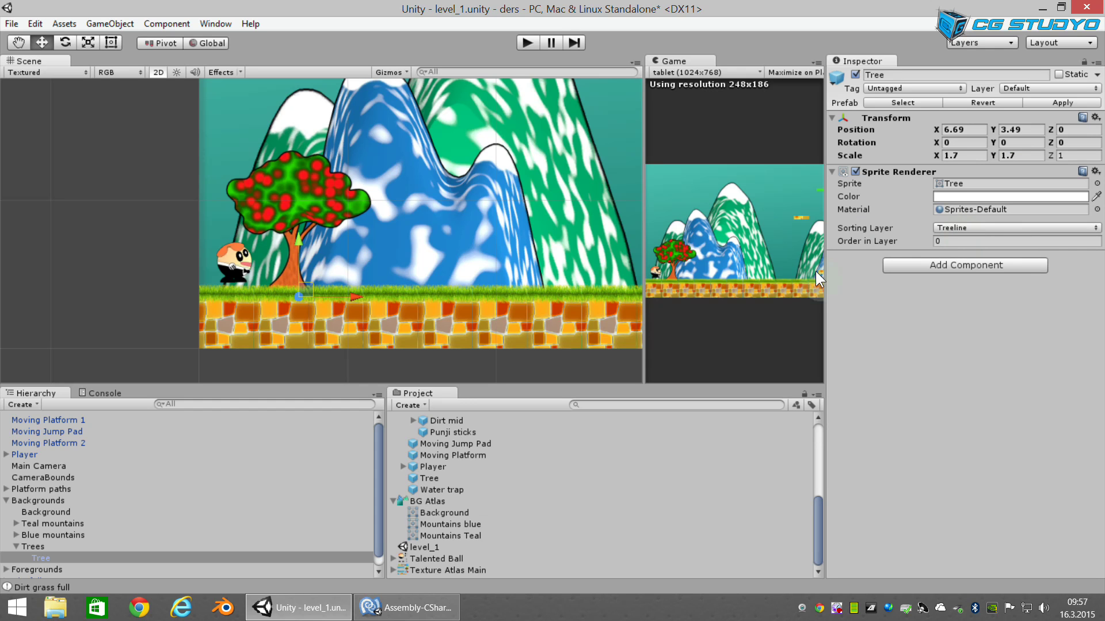
Step: Duplicate the tree twice, sliding each copy further right along the ground
{"action": "left_click", "coordinate": [112, 557]}
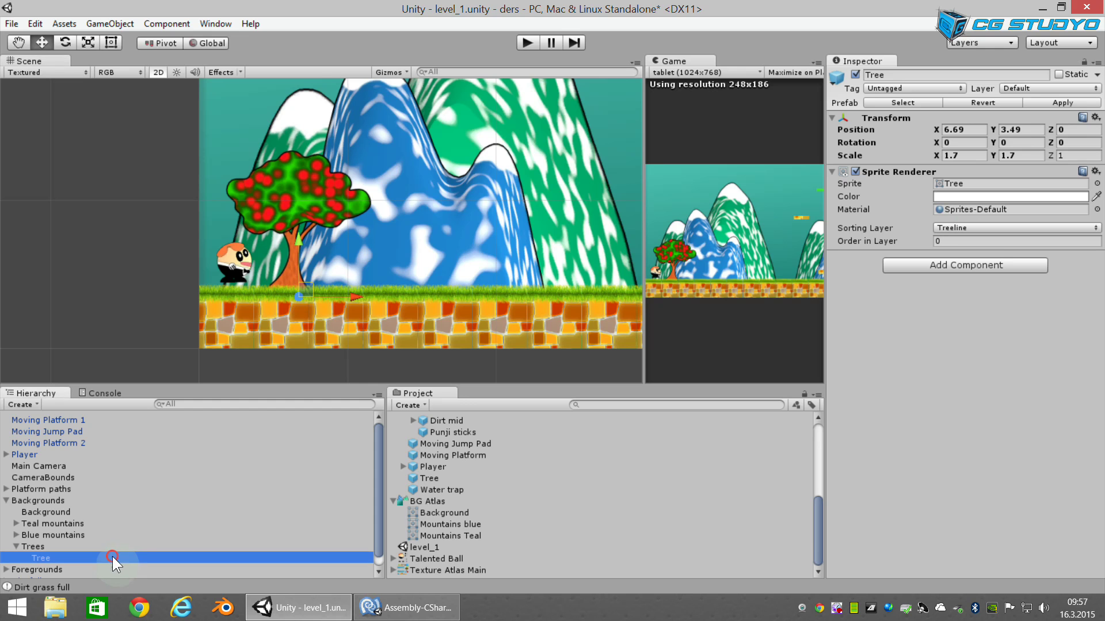
{"action": "key", "text": "ctrl+d"}
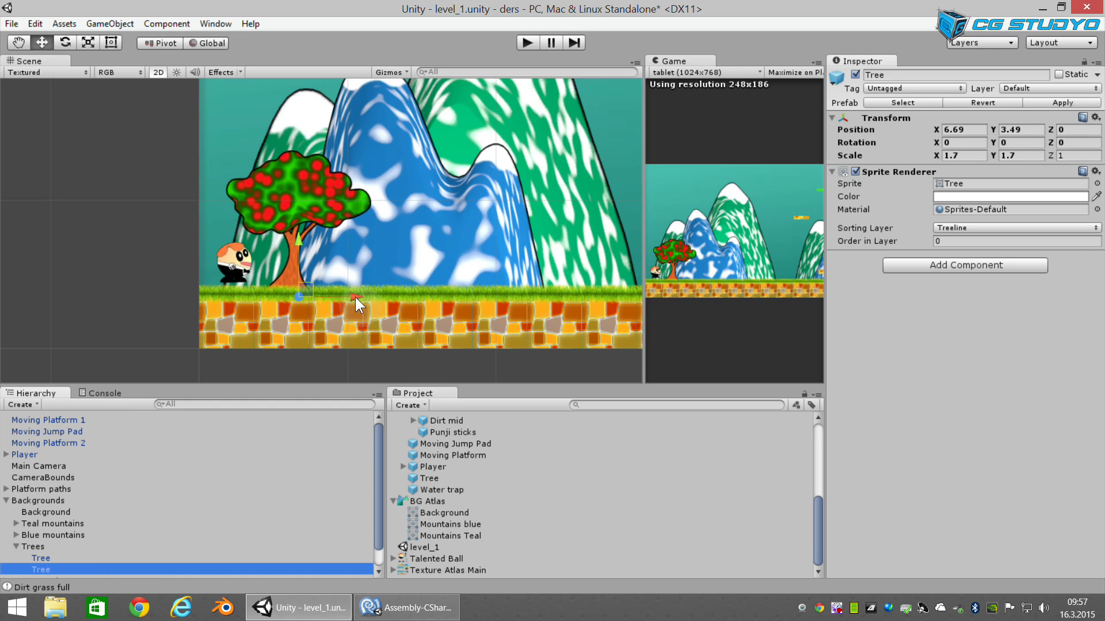
{"action": "left_click_drag", "start_coordinate": [354, 297], "coordinate": [524, 285]}
{"action": "scroll", "coordinate": [641, 357], "scroll_direction": "down", "scroll_amount": 3}
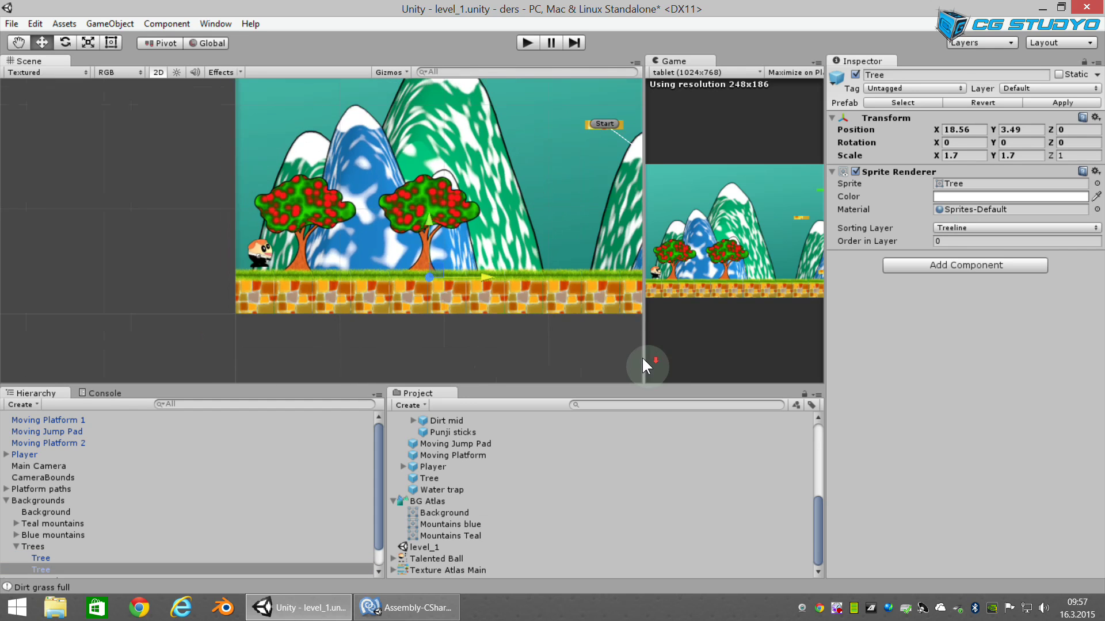
{"action": "middle_click_drag", "start_coordinate": [641, 357], "coordinate": [549, 377]}
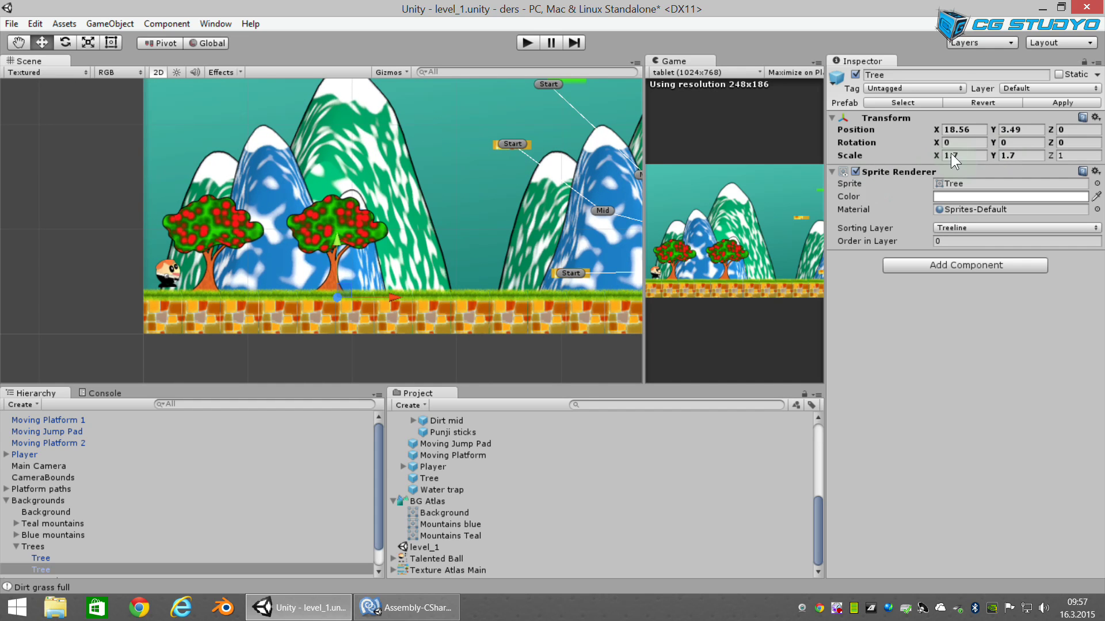
{"action": "left_click", "coordinate": [934, 155]}
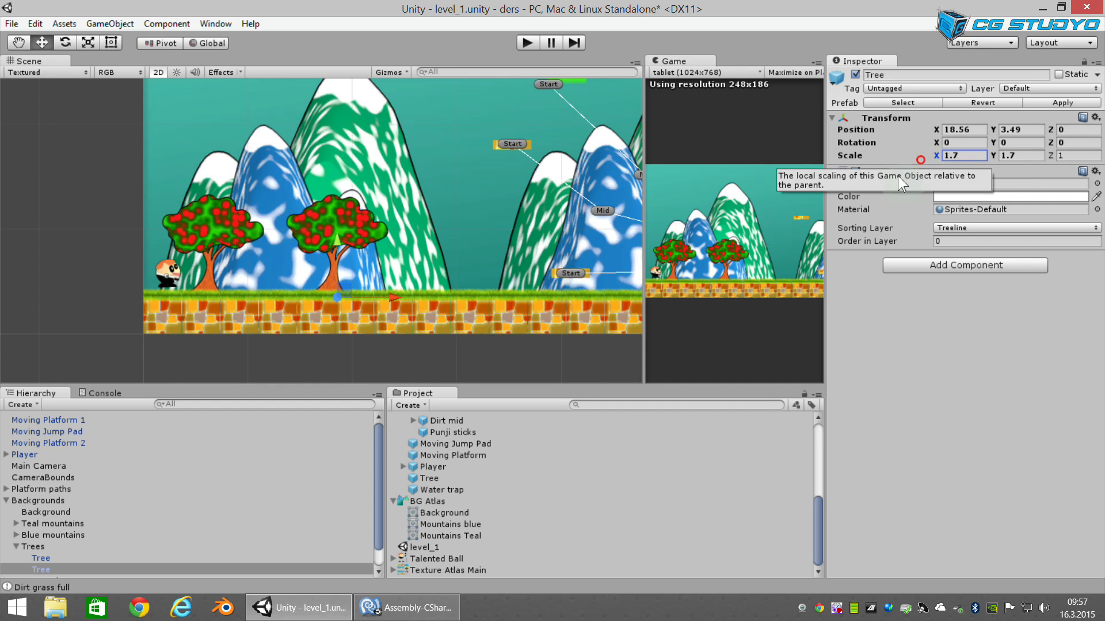
{"action": "scroll", "coordinate": [274, 283], "scroll_direction": "up", "scroll_amount": 2}
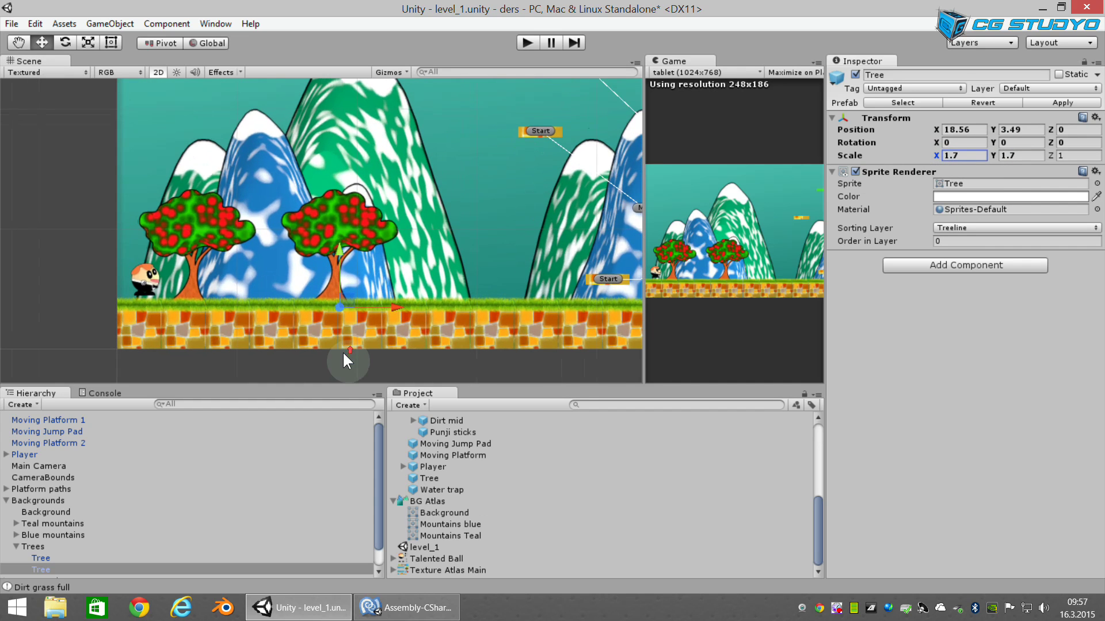
{"action": "left_click", "coordinate": [76, 568]}
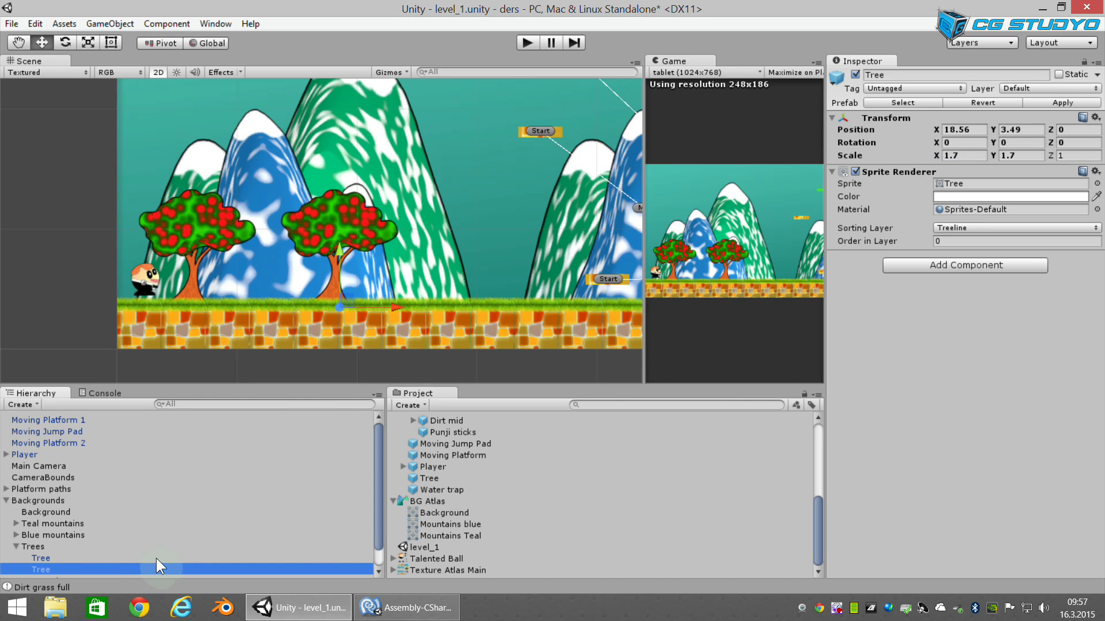
{"action": "key", "text": "ctrl+d"}
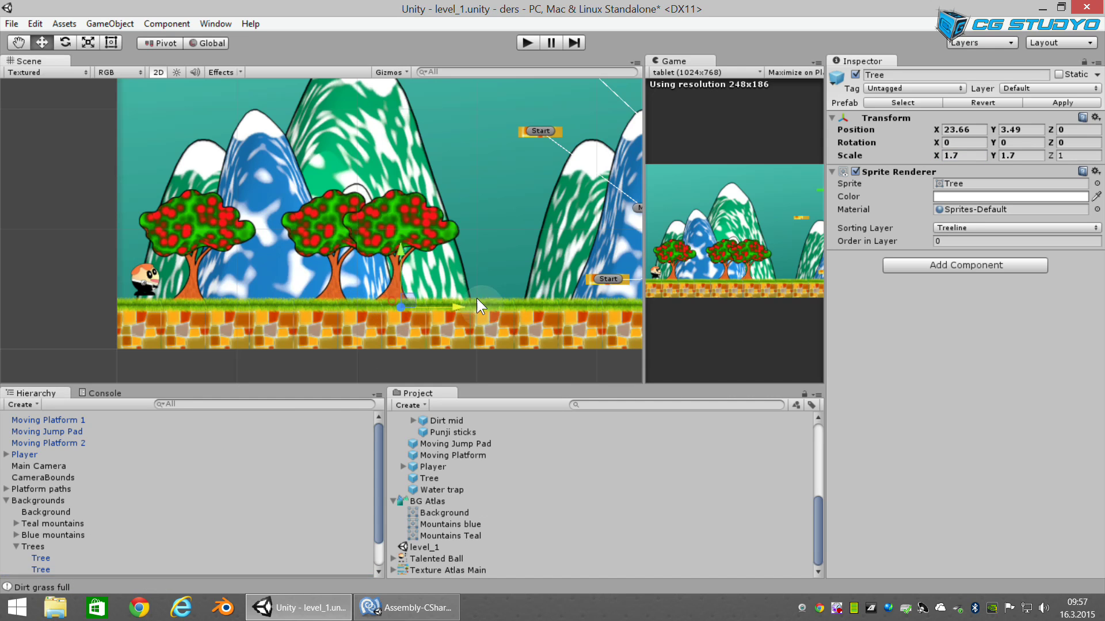
{"action": "mouse_move", "coordinate": [386, 299]}
{"action": "left_mouse_down"}
{"action": "mouse_move", "coordinate": [536, 299]}
{"action": "mouse_move", "coordinate": [273, 312]}
{"action": "left_mouse_up"}
{"action": "key", "text": "q"}
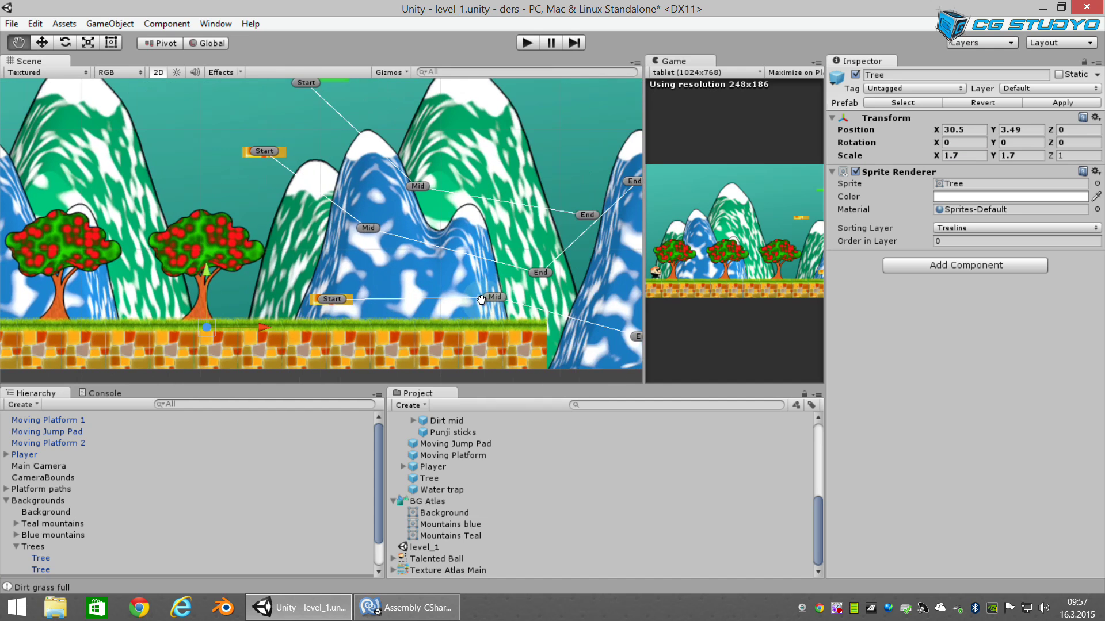
{"action": "key", "text": "w"}
{"action": "scroll", "coordinate": [109, 523], "scroll_direction": "down", "scroll_amount": 1}
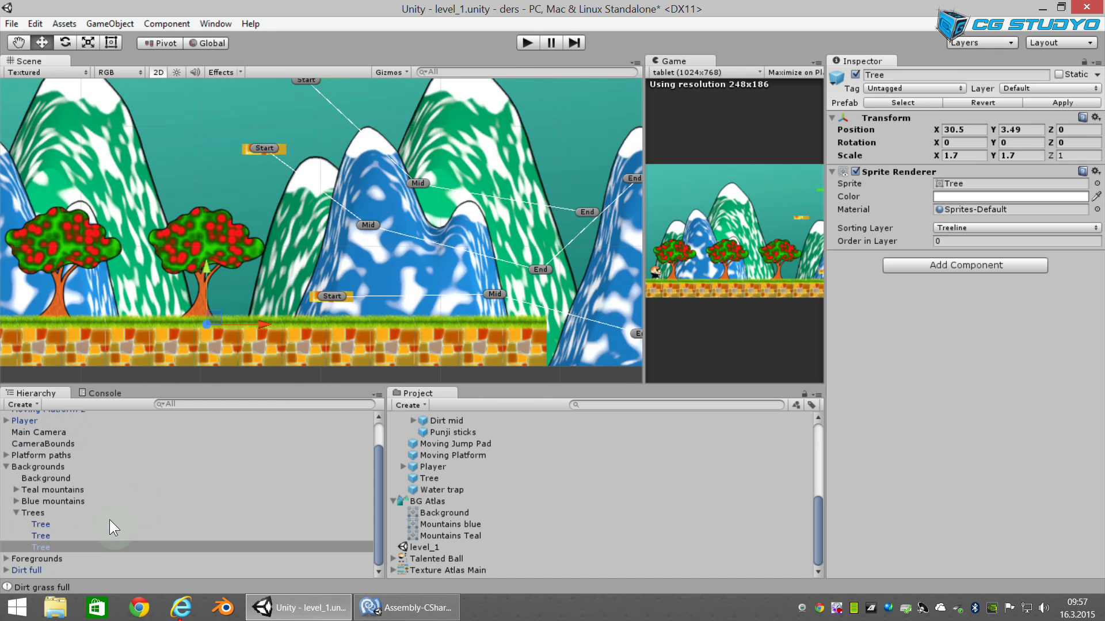
Step: Add two more tree copies further right, making five trees ending at X 55.82
{"action": "left_click", "coordinate": [71, 547]}
{"action": "key", "text": "ctrl+d"}
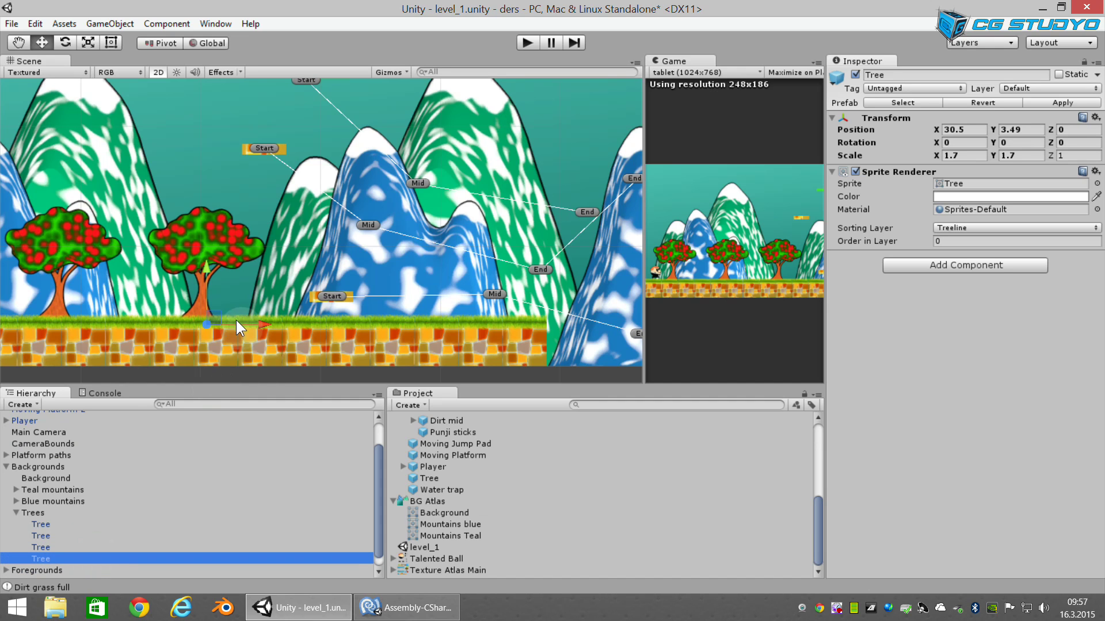
{"action": "left_click_drag", "start_coordinate": [264, 323], "coordinate": [398, 321]}
{"action": "left_click", "coordinate": [110, 558]}
{"action": "key", "text": "ctrl+d"}
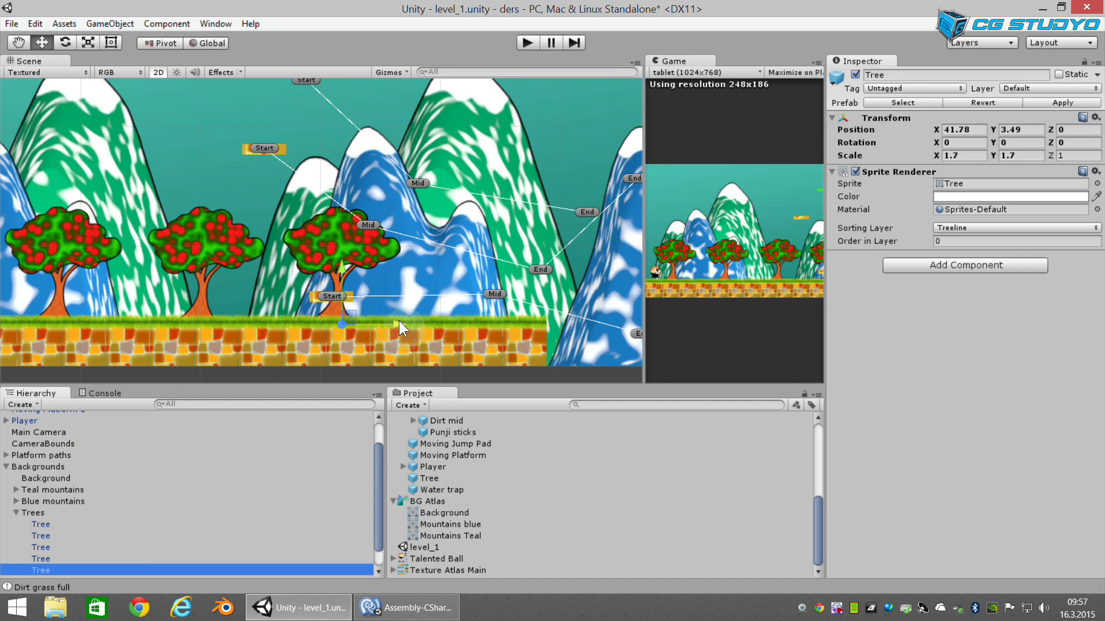
{"action": "left_click_drag", "start_coordinate": [399, 319], "coordinate": [565, 326]}
{"action": "scroll", "coordinate": [316, 268], "scroll_direction": "down", "scroll_amount": 3}
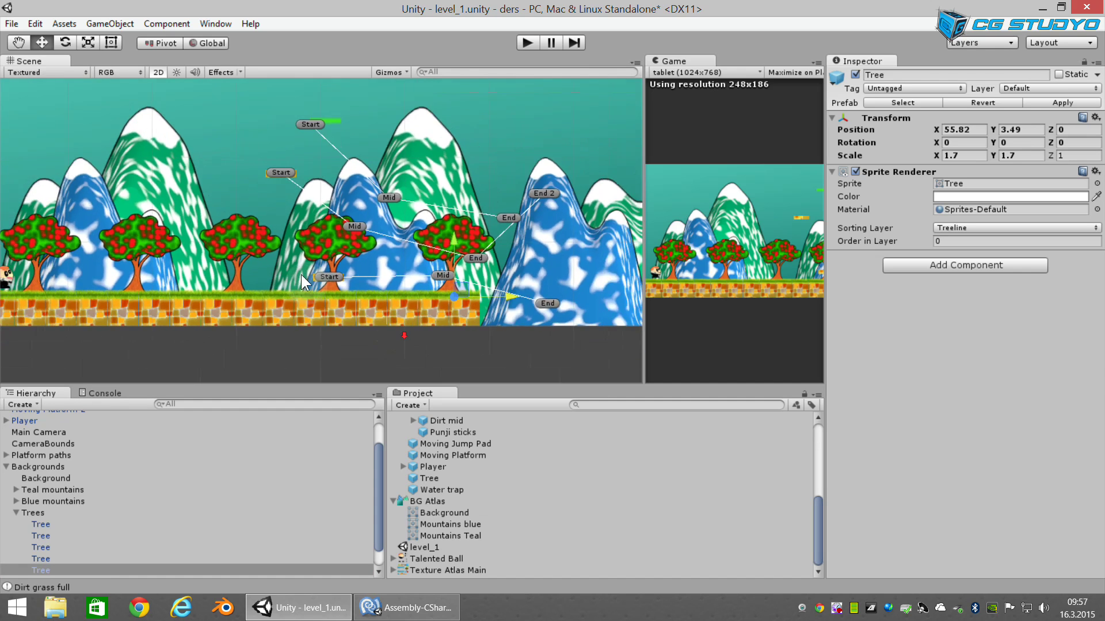
{"action": "scroll", "coordinate": [289, 292], "scroll_direction": "down", "scroll_amount": 2}
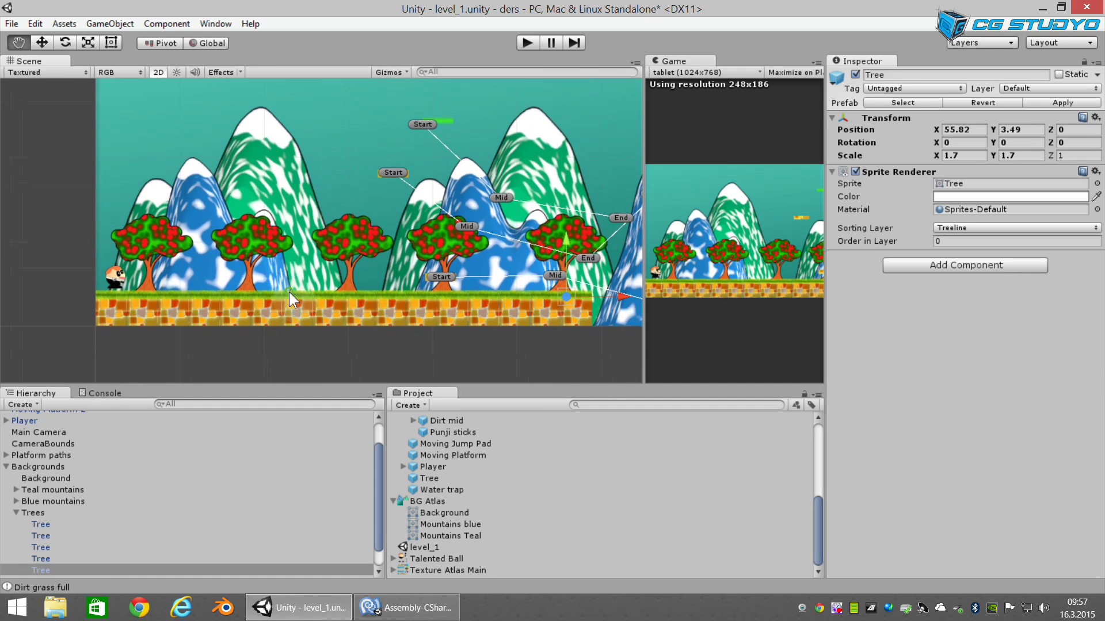
Step: Save the level_1 scene from the File menu
{"action": "left_click", "coordinate": [8, 26]}
{"action": "left_click", "coordinate": [35, 77]}
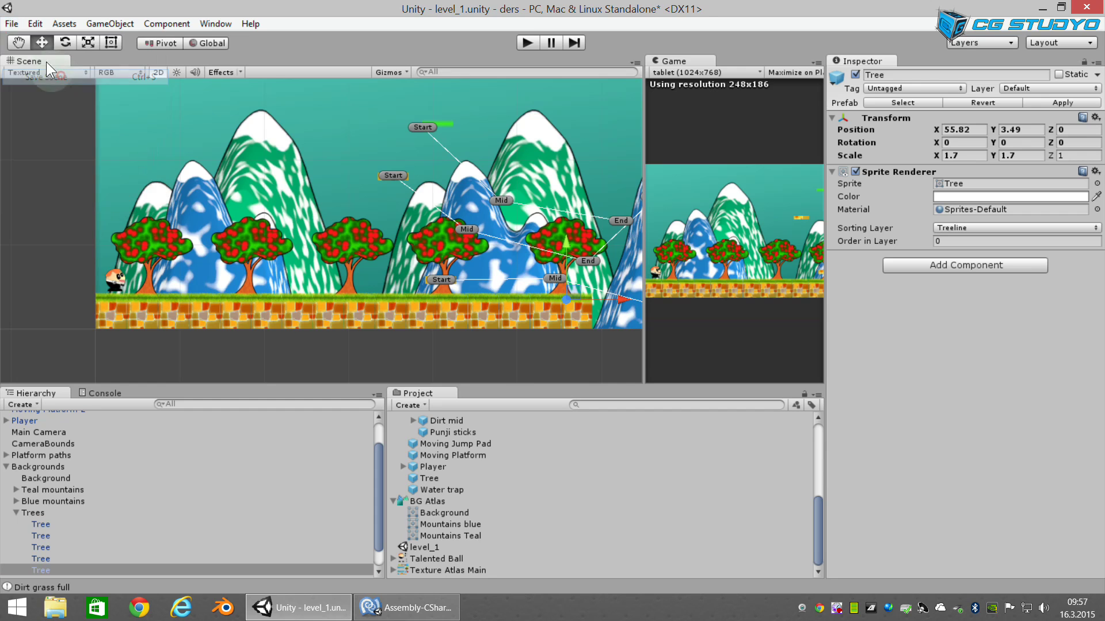
{"action": "left_click", "coordinate": [13, 26]}
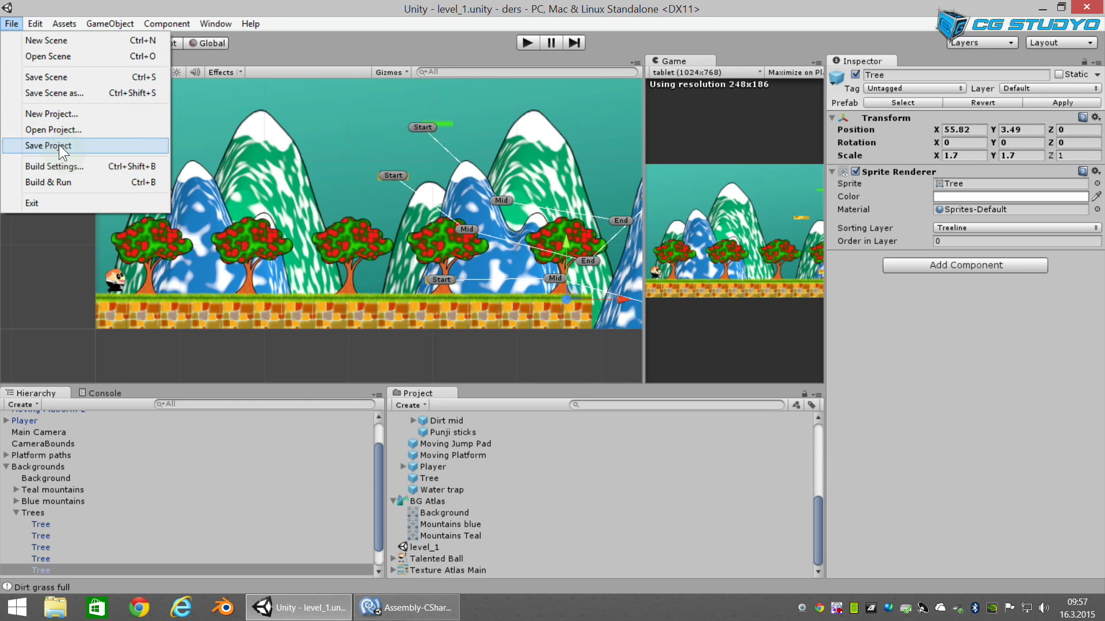
Step: Save the project, then add Blue mountains and Trees to Main Camera's Background Parallax list
{"action": "left_click", "coordinate": [52, 145]}
{"action": "left_click", "coordinate": [44, 431]}
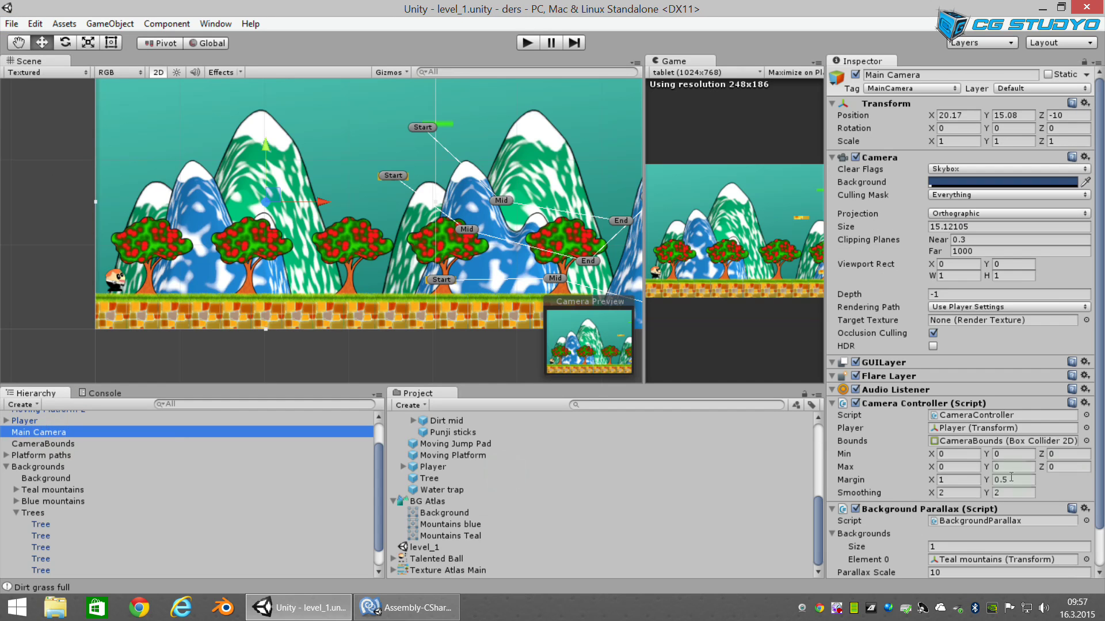
{"action": "left_click", "coordinate": [832, 403]}
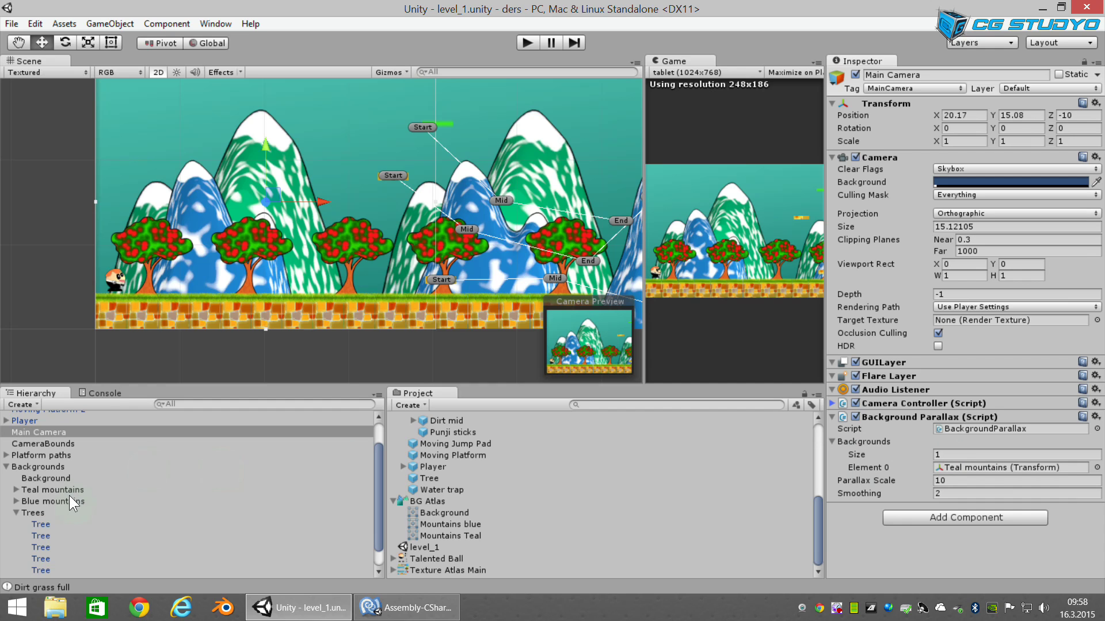
{"action": "left_click", "coordinate": [16, 511]}
{"action": "left_click_drag", "start_coordinate": [63, 535], "coordinate": [863, 448]}
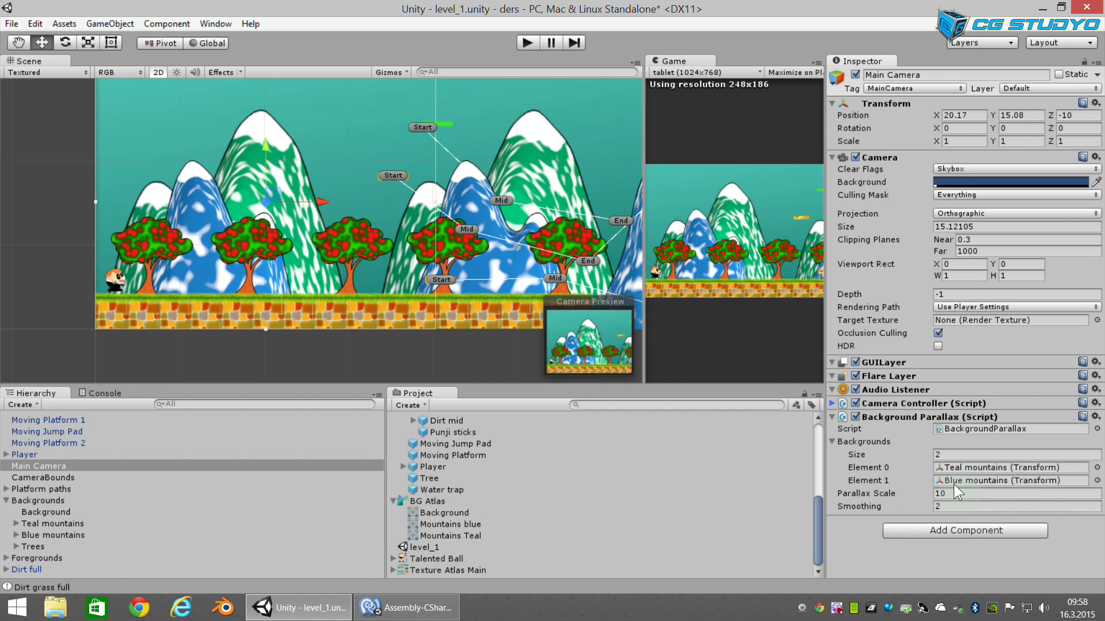
{"action": "left_click_drag", "start_coordinate": [32, 544], "coordinate": [868, 444]}
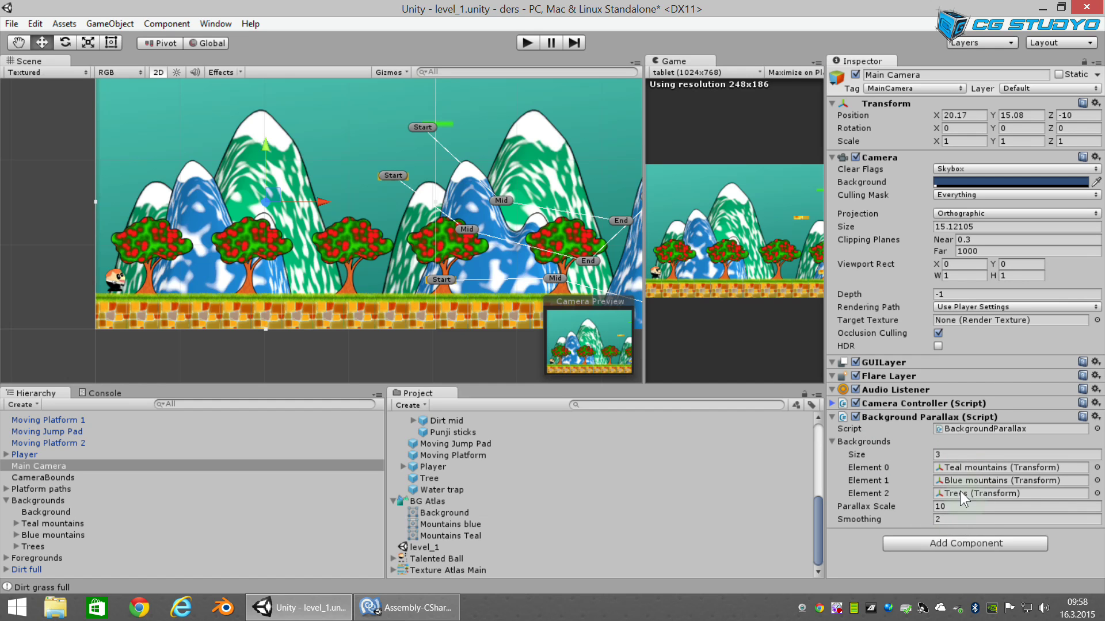
Step: Review the background-moving loop in BackgroundParallax.cs in MonoDevelop, then return to Unity
{"action": "left_click", "coordinate": [405, 607]}
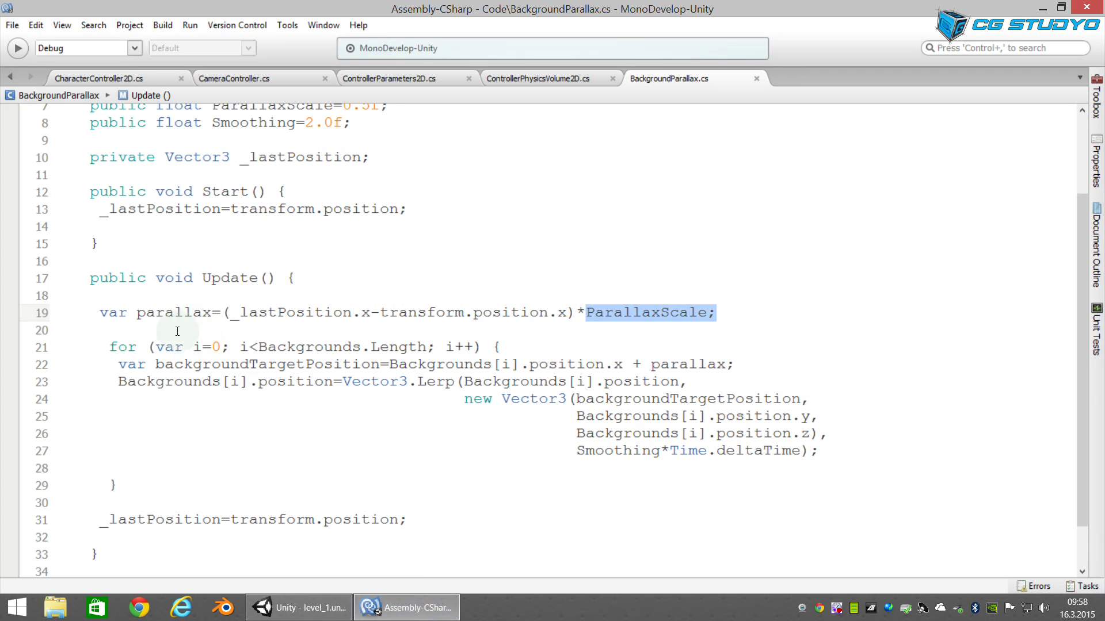
{"action": "left_click_drag", "start_coordinate": [98, 344], "coordinate": [321, 486]}
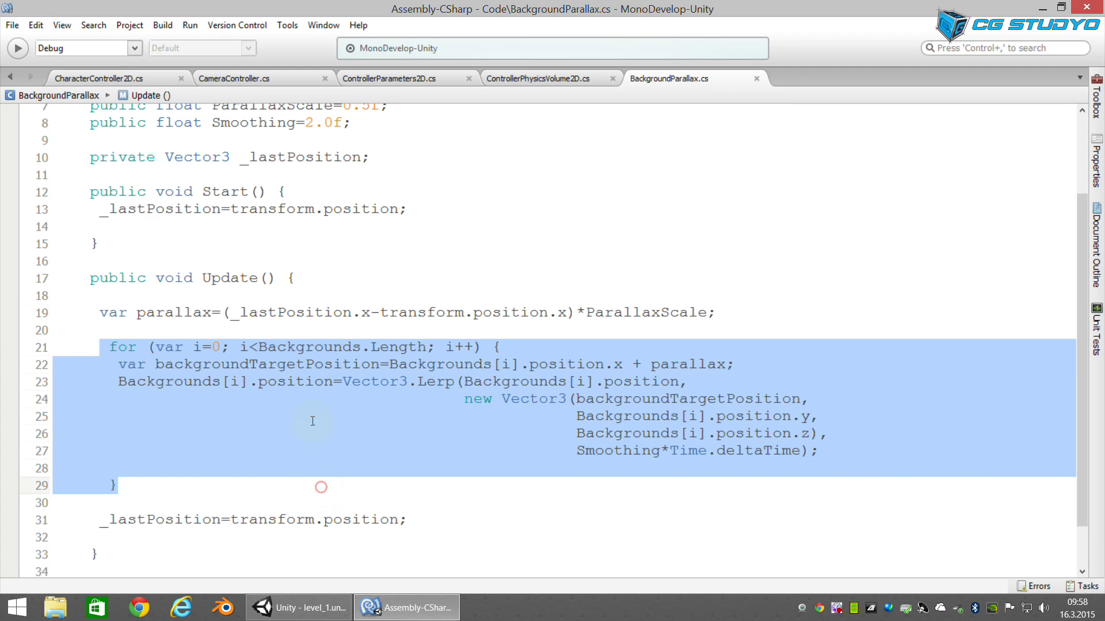
{"action": "left_click", "coordinate": [311, 418]}
{"action": "left_click", "coordinate": [299, 608]}
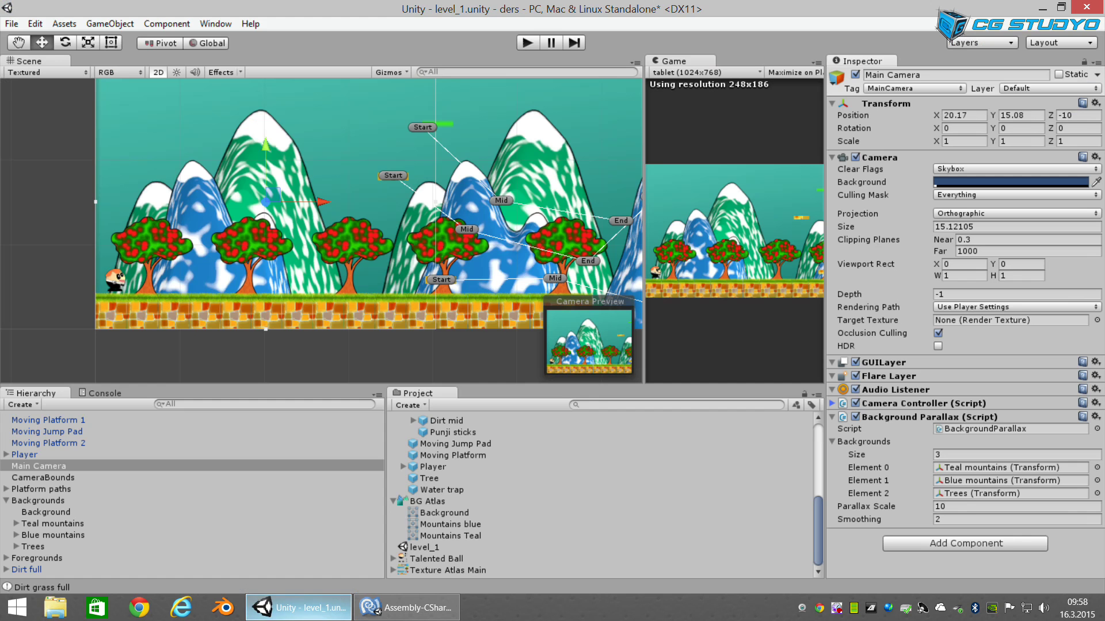
Step: Enlarge the Game view, then save the scene and the project
{"action": "left_click_drag", "start_coordinate": [643, 218], "coordinate": [359, 254]}
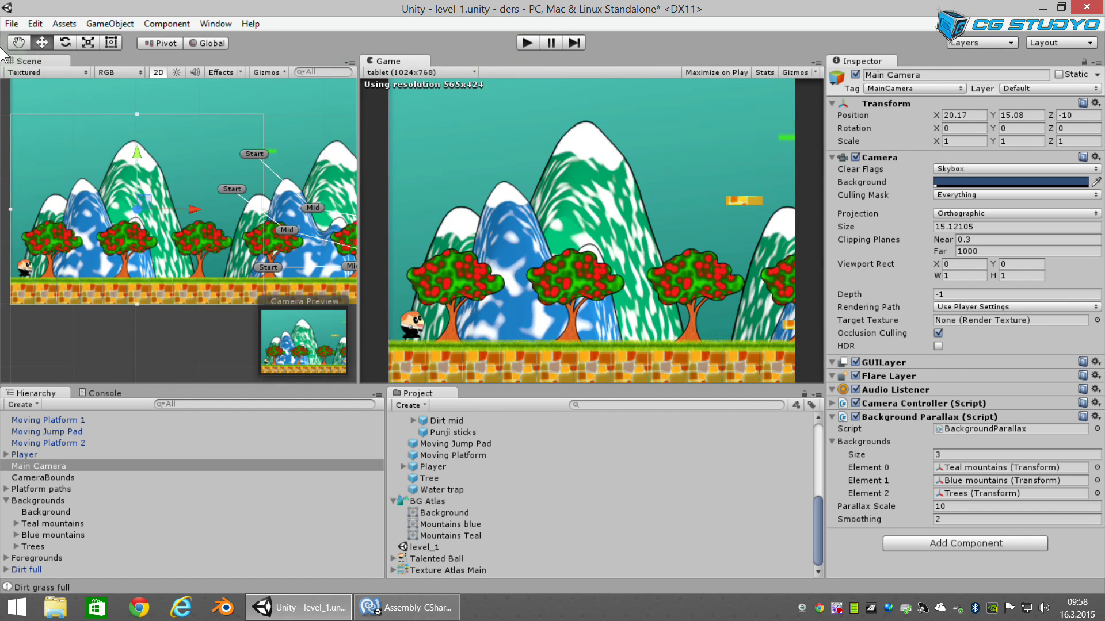
{"action": "left_click", "coordinate": [12, 23]}
{"action": "left_click", "coordinate": [34, 75]}
{"action": "left_click", "coordinate": [13, 23]}
{"action": "left_click", "coordinate": [44, 144]}
Step: Play the level and run the player right and left to watch the layers, then stop
{"action": "left_click", "coordinate": [526, 40]}
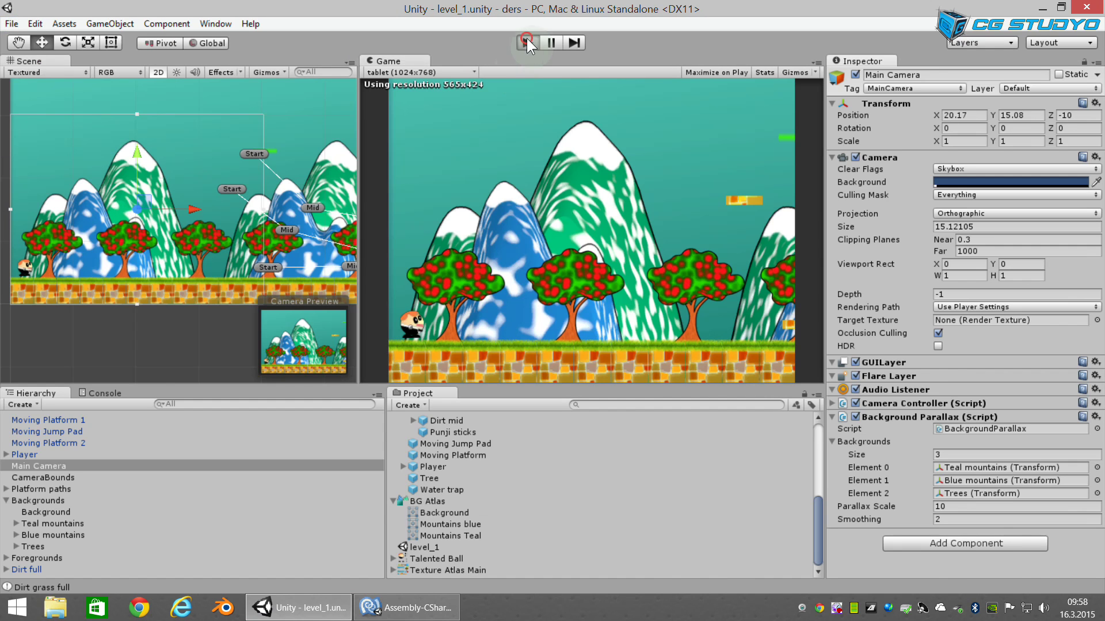
{"action": "key", "text": "Right"}
{"action": "key", "text": "Right"}
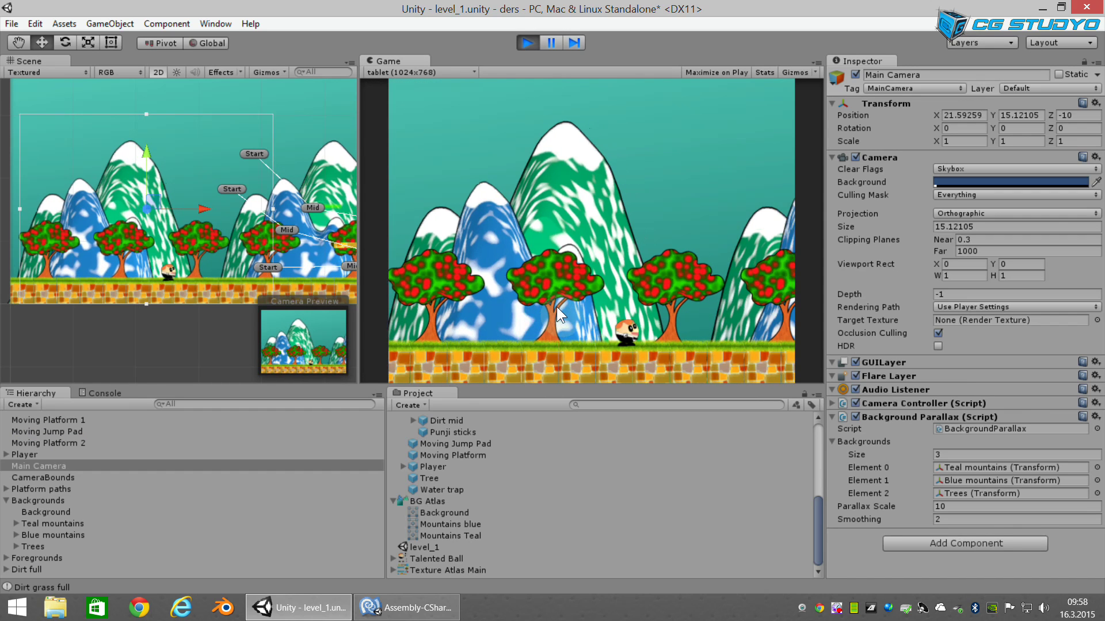
{"action": "key", "text": "Left"}
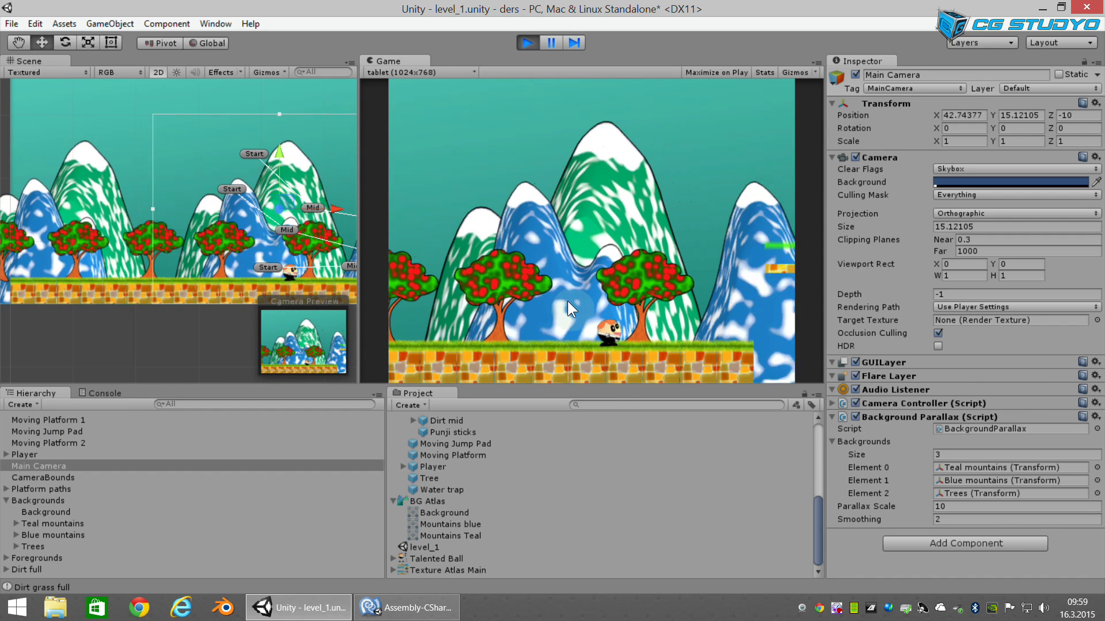
{"action": "key", "text": "Left"}
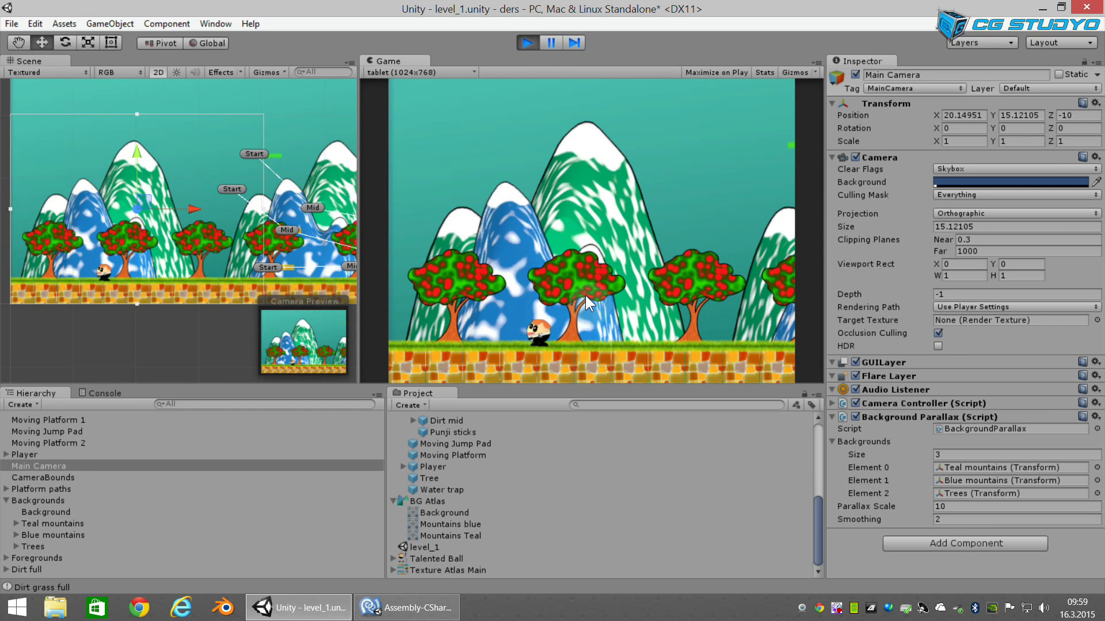
{"action": "key", "text": "Right"}
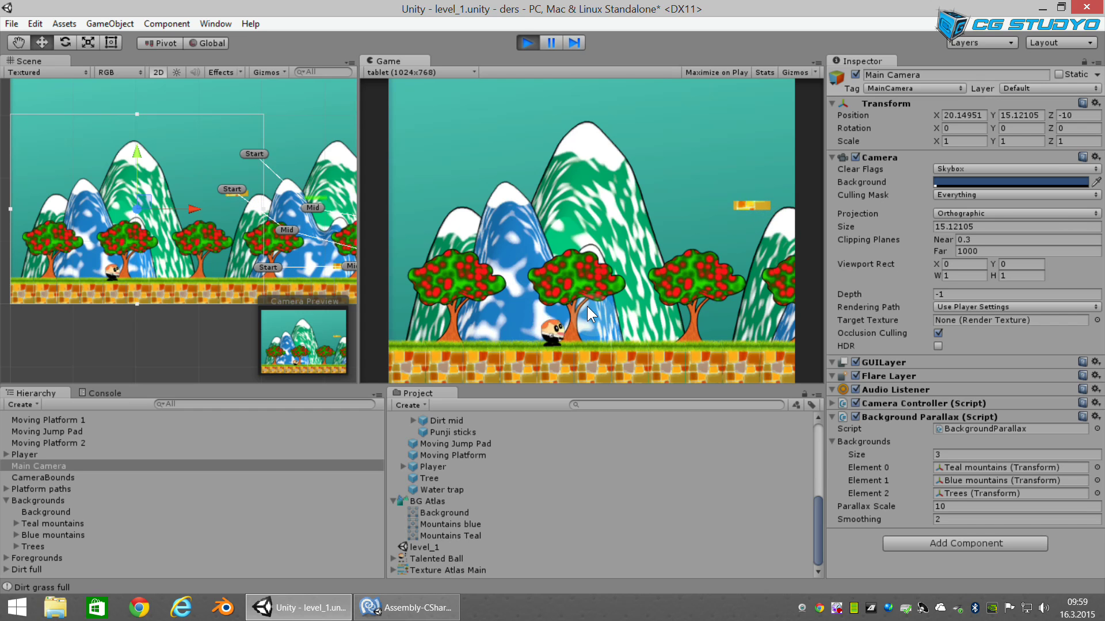
{"action": "key", "text": "Right"}
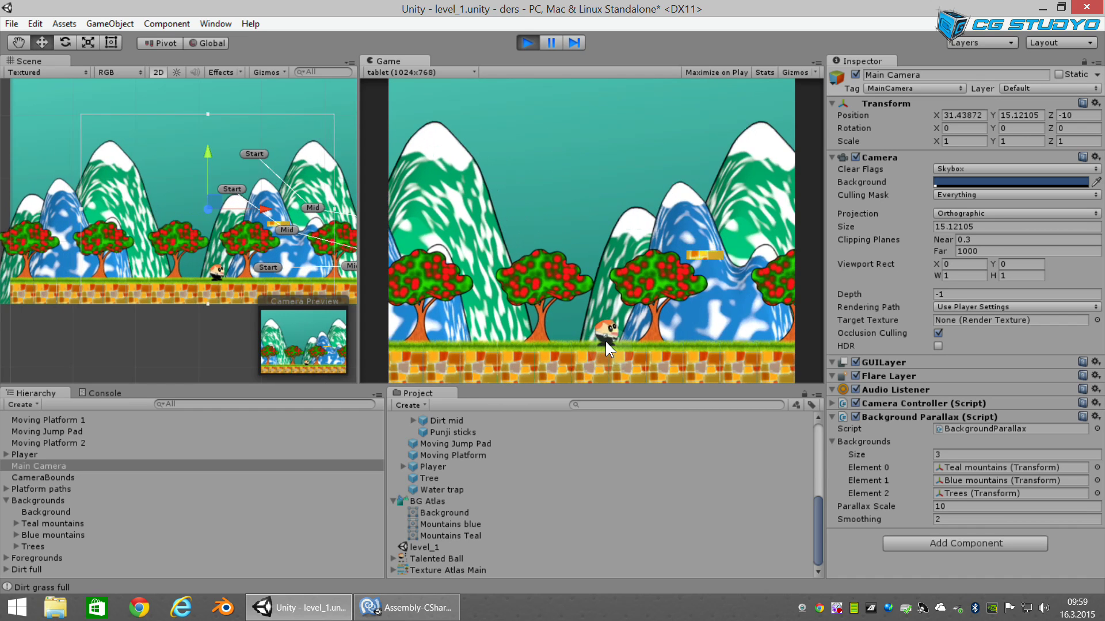
{"action": "key", "text": "Left"}
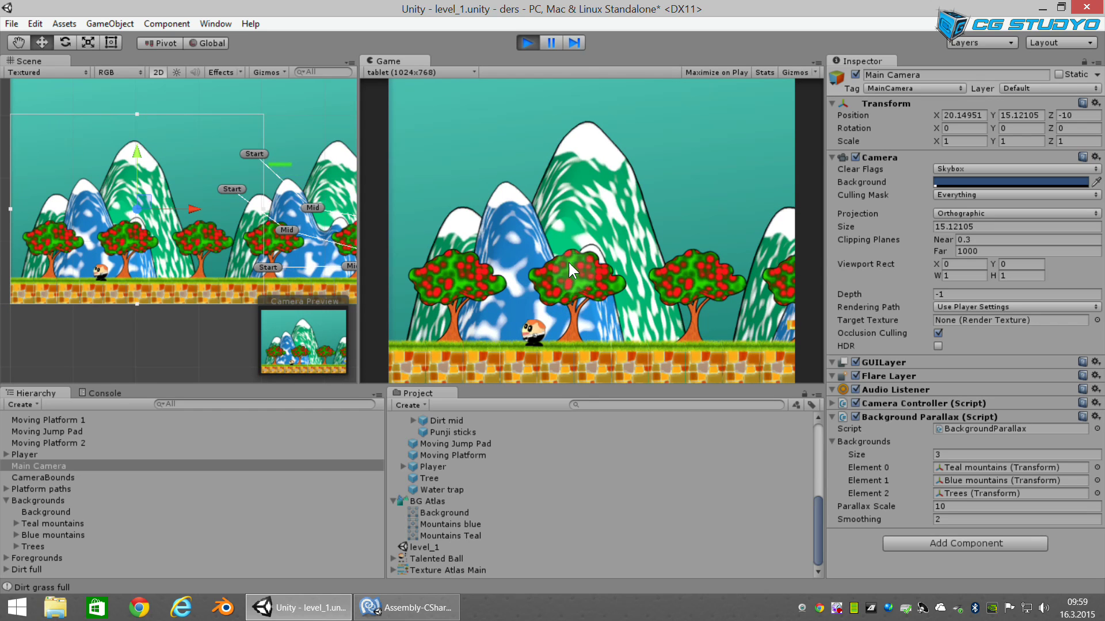
{"action": "left_click", "coordinate": [526, 41]}
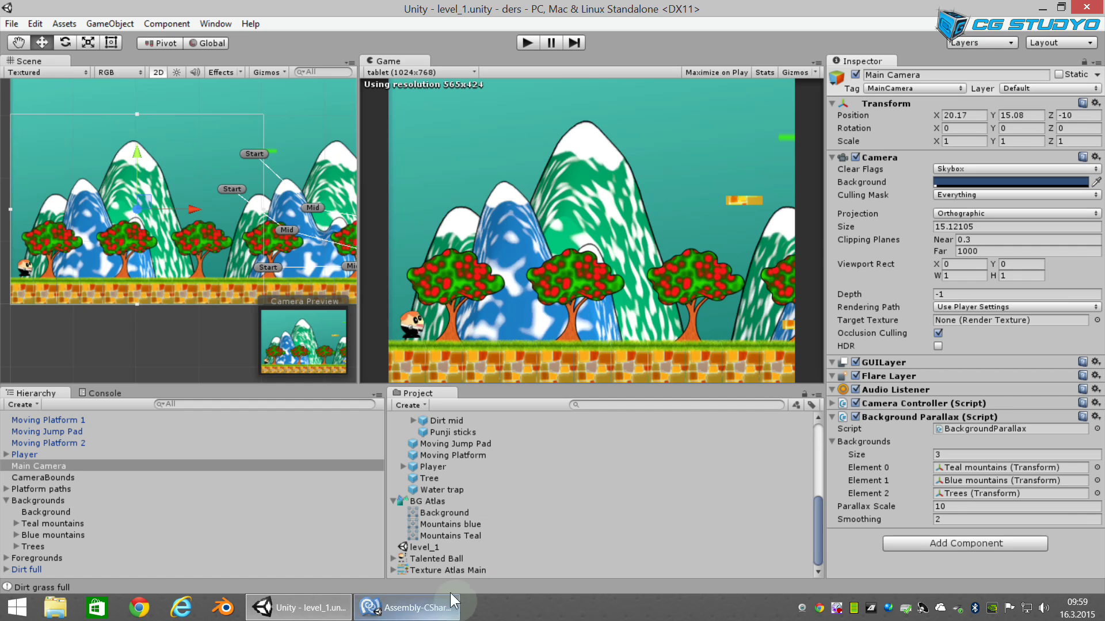
Step: In BackgroundParallax.cs, highlight backgroundTargetPosition, Backgrounds[ and position on line 22
{"action": "left_click", "coordinate": [406, 607]}
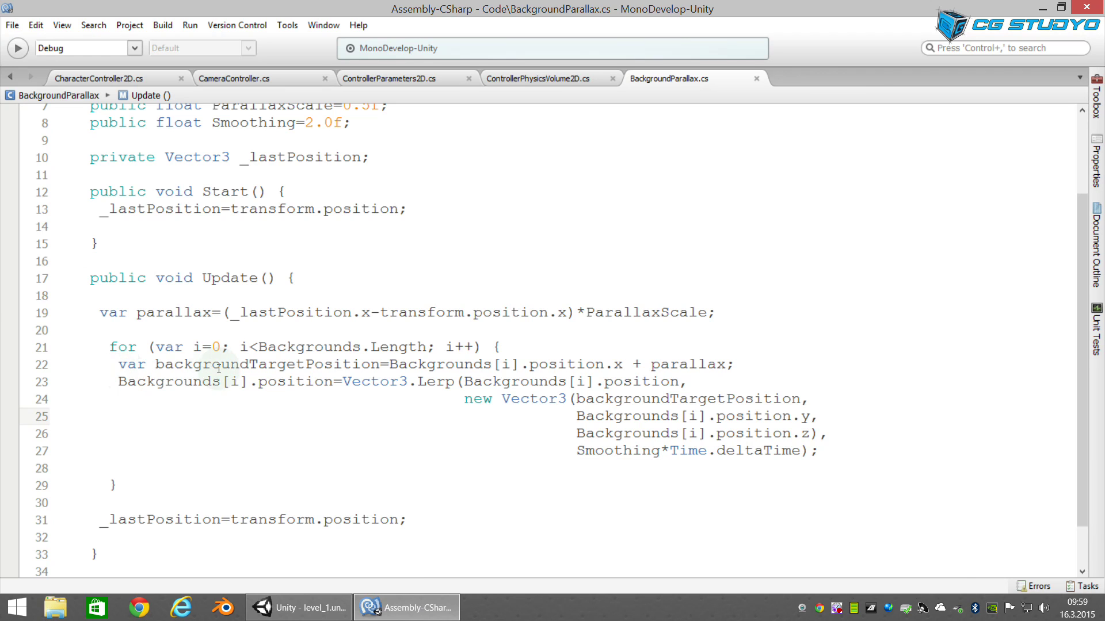
{"action": "left_click", "coordinate": [155, 365]}
{"action": "left_click_drag", "start_coordinate": [155, 364], "coordinate": [378, 364]}
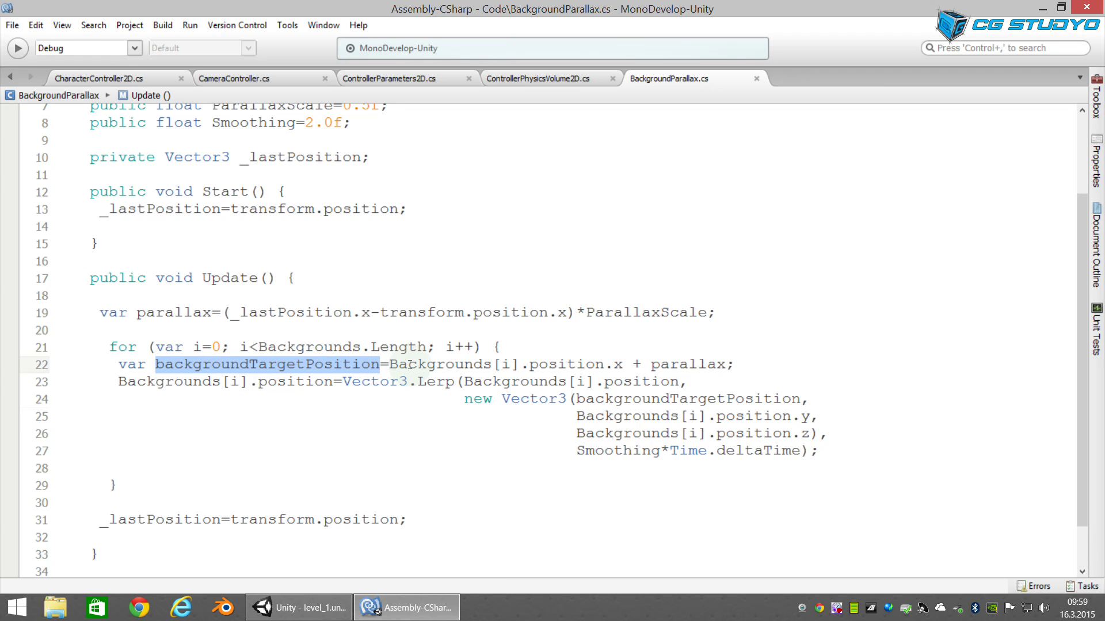
{"action": "left_click", "coordinate": [390, 364]}
{"action": "left_click_drag", "start_coordinate": [417, 364], "coordinate": [503, 362]}
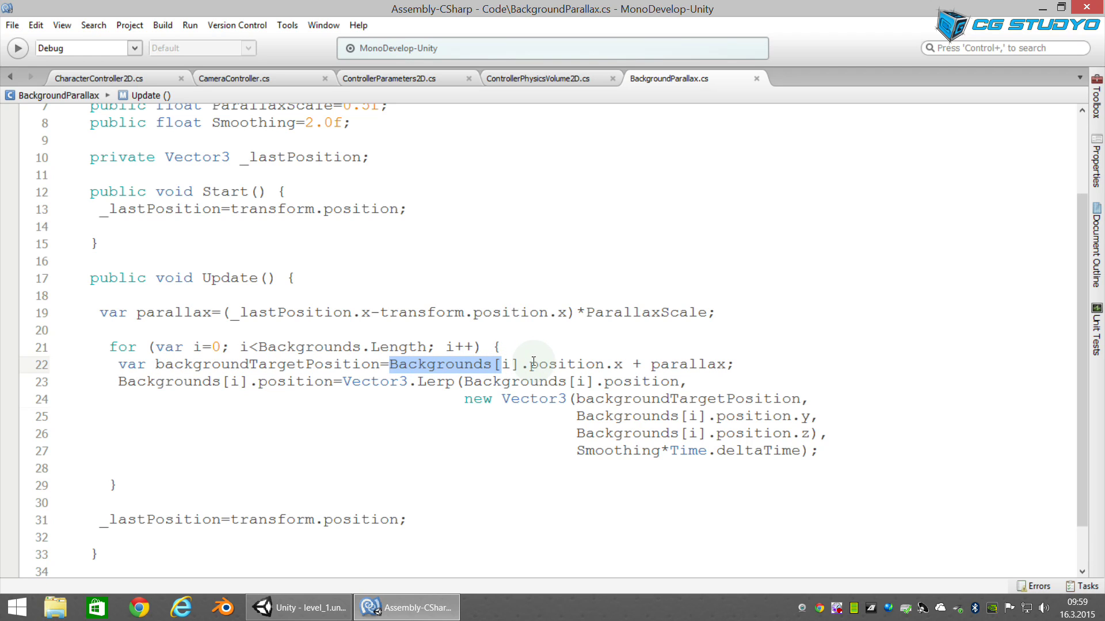
{"action": "left_click_drag", "start_coordinate": [538, 365], "coordinate": [605, 364]}
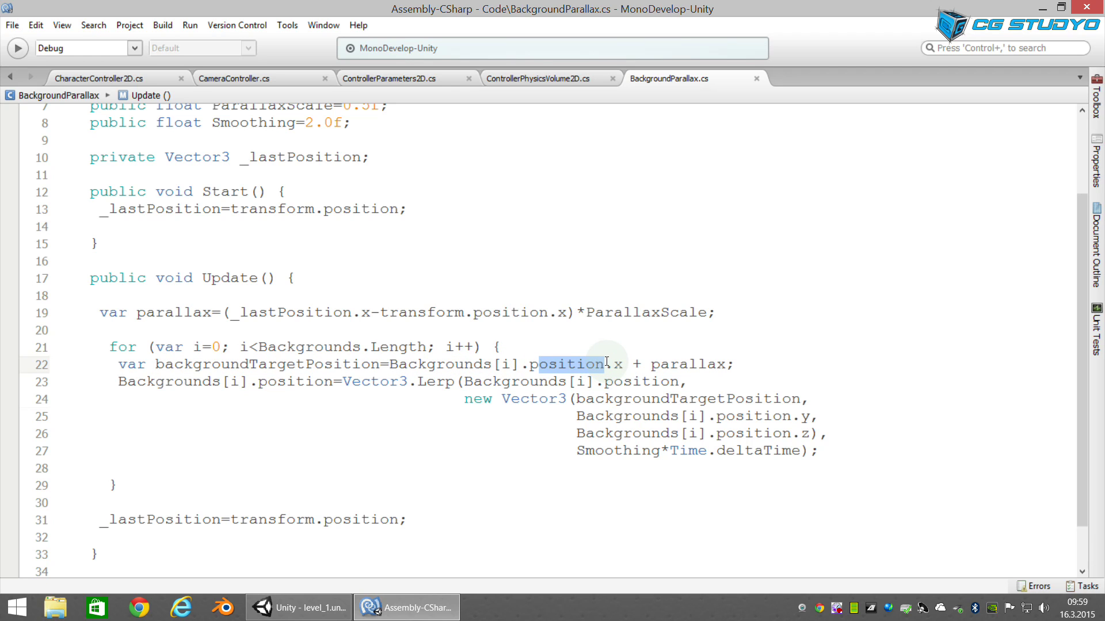
{"action": "left_click", "coordinate": [726, 364]}
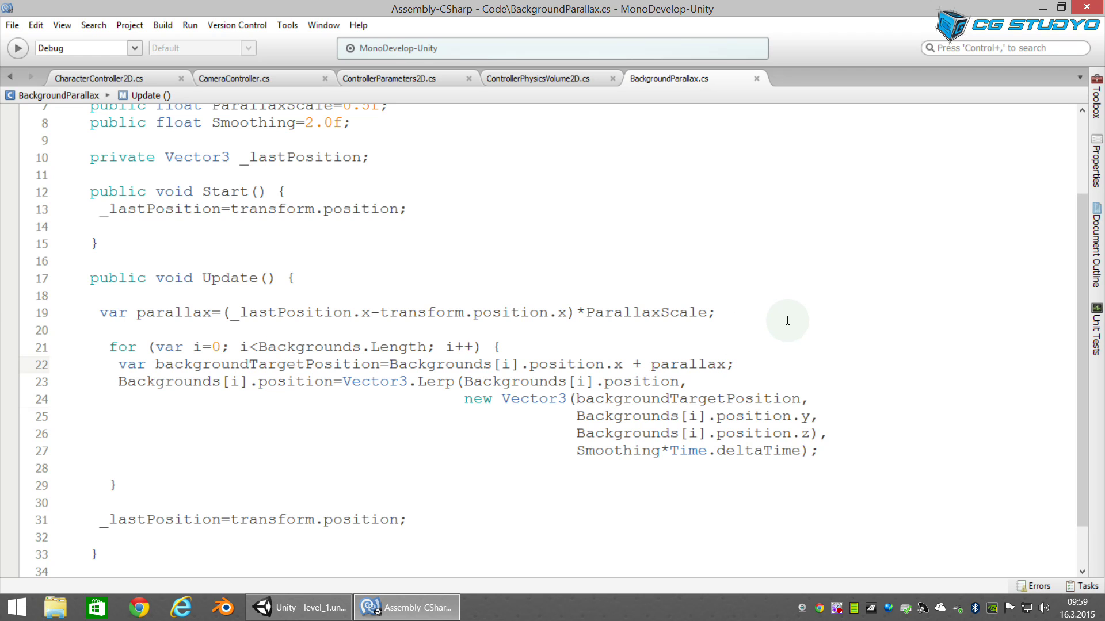
Step: Break line 22 after the plus so parallax sits on its own indented line, without its semicolon
{"action": "key", "text": "Left"}
{"action": "key", "text": "Left"}
{"action": "key", "text": "Return"}
{"action": "key", "text": "Tab"}
{"action": "key", "text": "Tab"}
{"action": "key", "text": "Tab"}
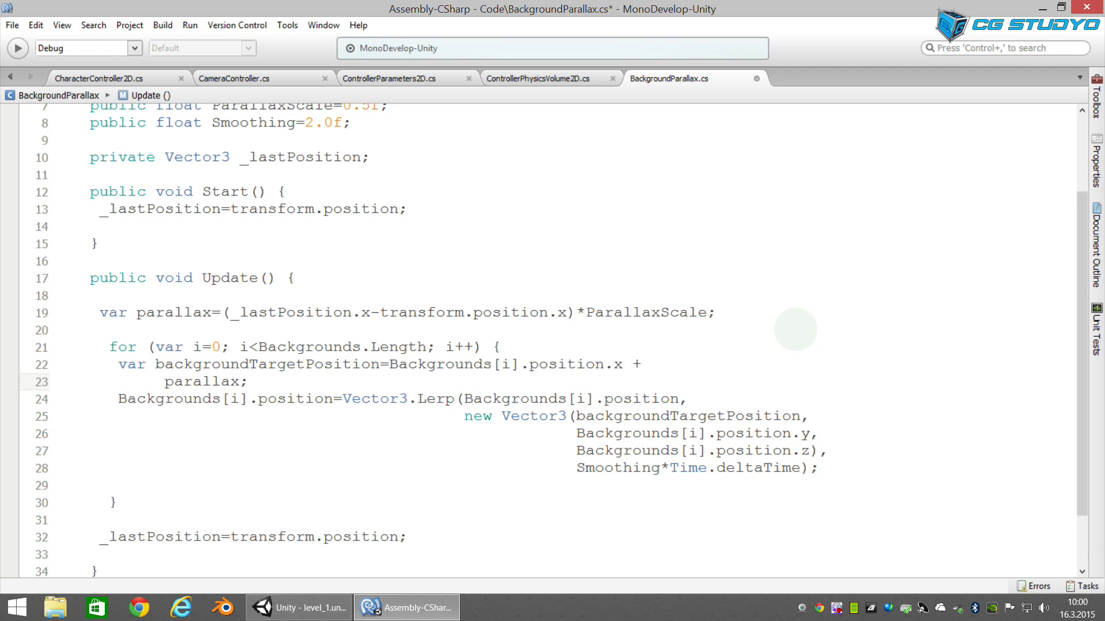
{"action": "key", "text": "Return"}
{"action": "key", "text": "Up"}
{"action": "key", "text": "Up"}
{"action": "key", "text": "Down"}
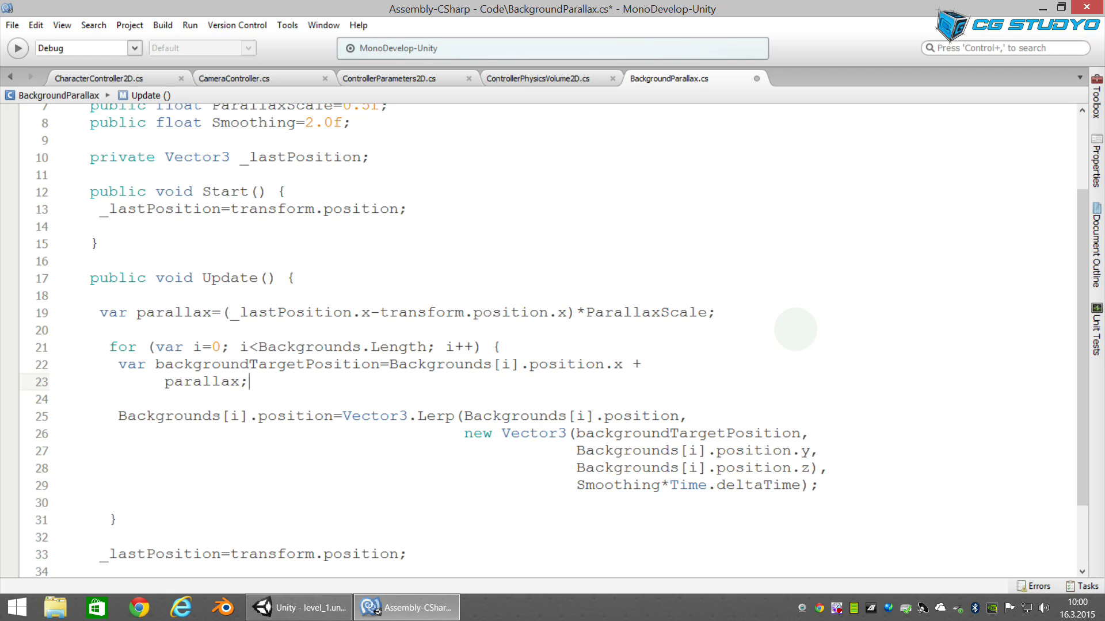
{"action": "left_click_drag", "start_coordinate": [622, 365], "coordinate": [643, 364]}
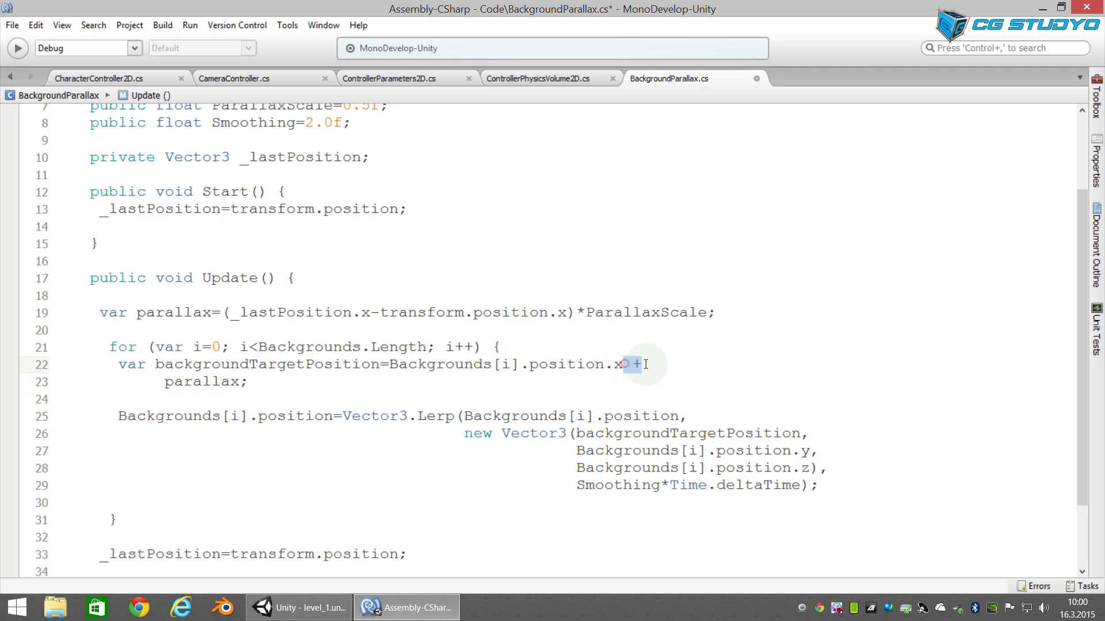
{"action": "left_click", "coordinate": [254, 382]}
{"action": "key", "text": "BackSpace"}
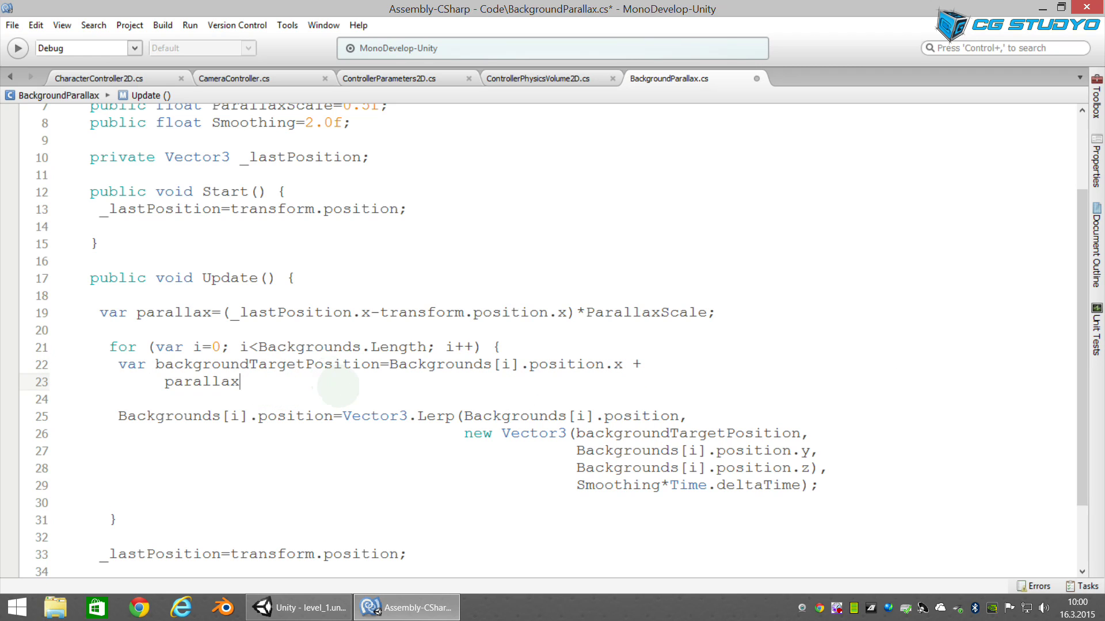
Step: Multiply the parallax term by (i*ParallaxReductionFactor+1) and close the statement
{"action": "type", "text": "("}
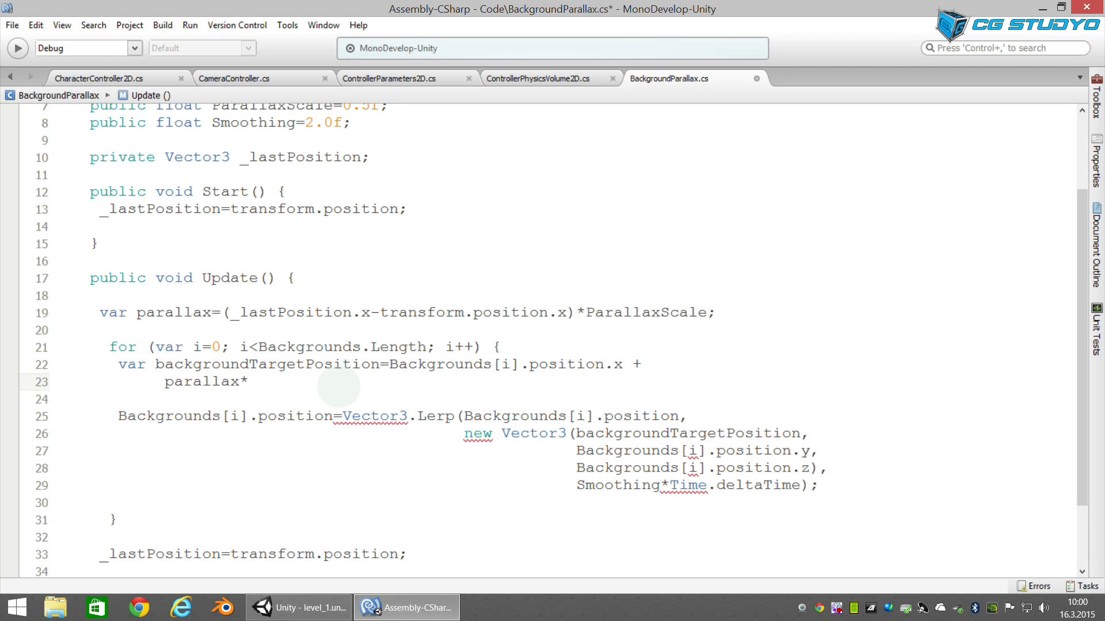
{"action": "type", "text": "i"}
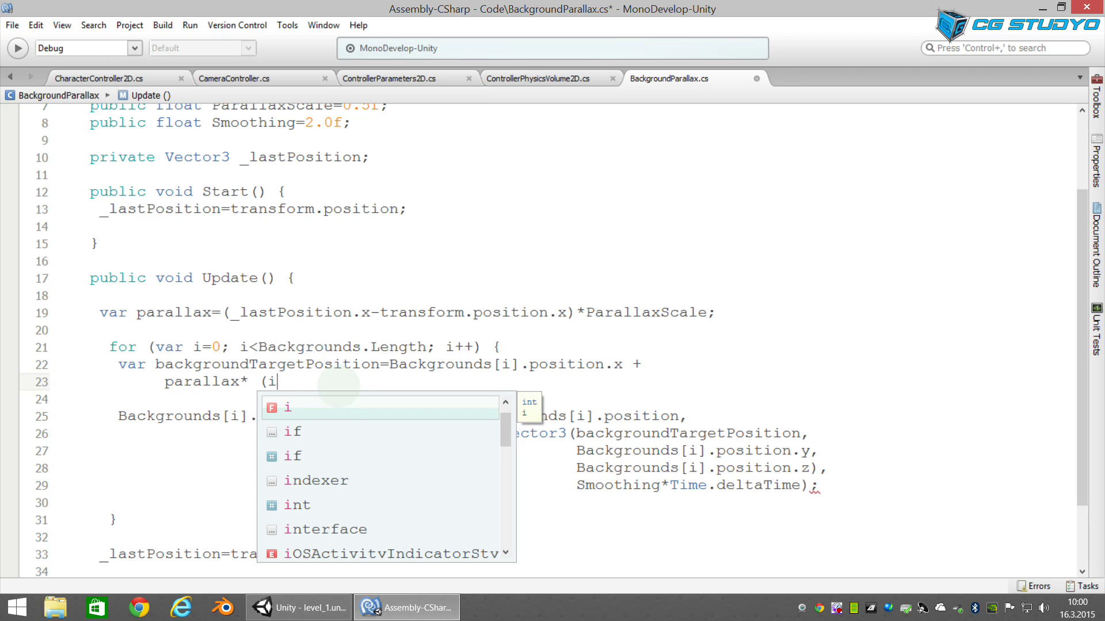
{"action": "type", "text": "*"}
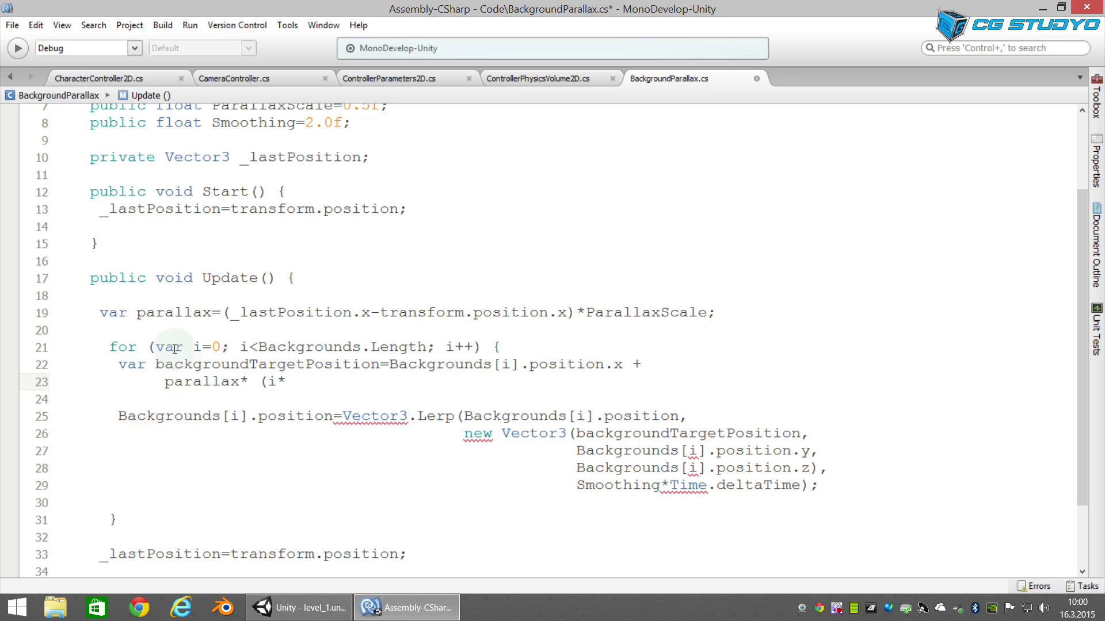
{"action": "left_click", "coordinate": [195, 348]}
{"action": "double_click", "coordinate": [199, 347]}
{"action": "double_click", "coordinate": [272, 382]}
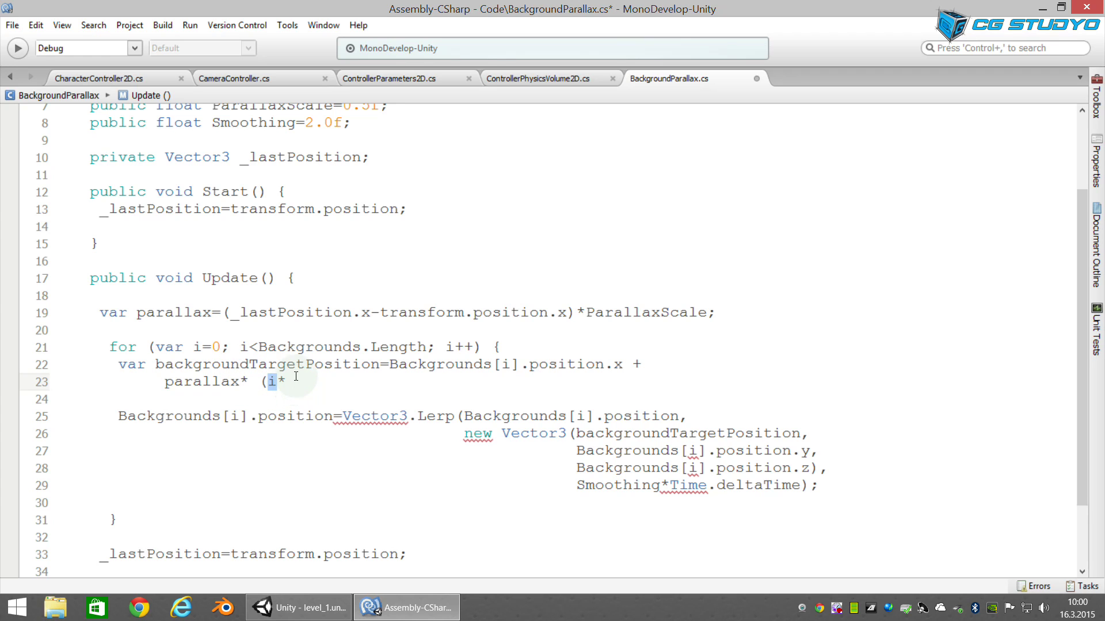
{"action": "left_click", "coordinate": [168, 382]}
{"action": "left_click_drag", "start_coordinate": [168, 382], "coordinate": [232, 381]}
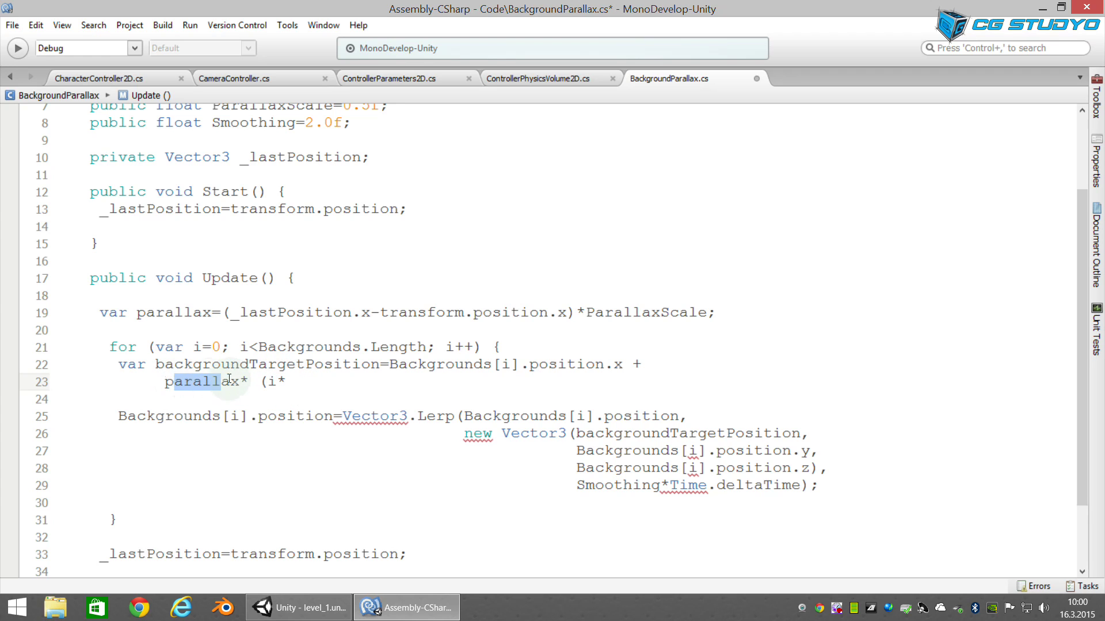
{"action": "left_click", "coordinate": [316, 380]}
{"action": "type", "text": "parallax* (i*"}
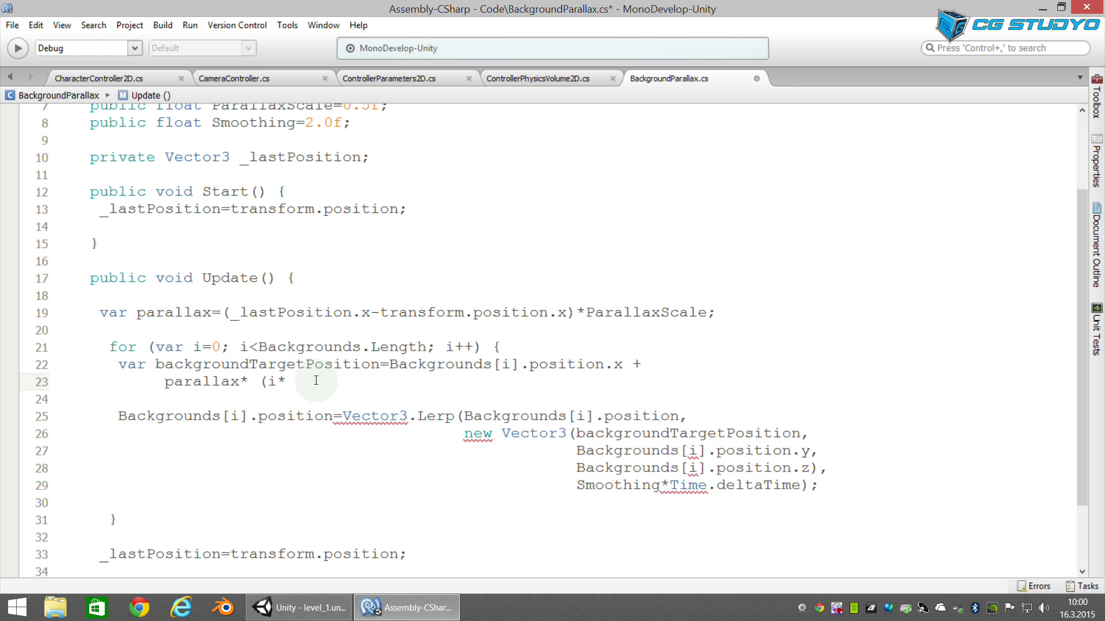
{"action": "type", "text": "Parallax"}
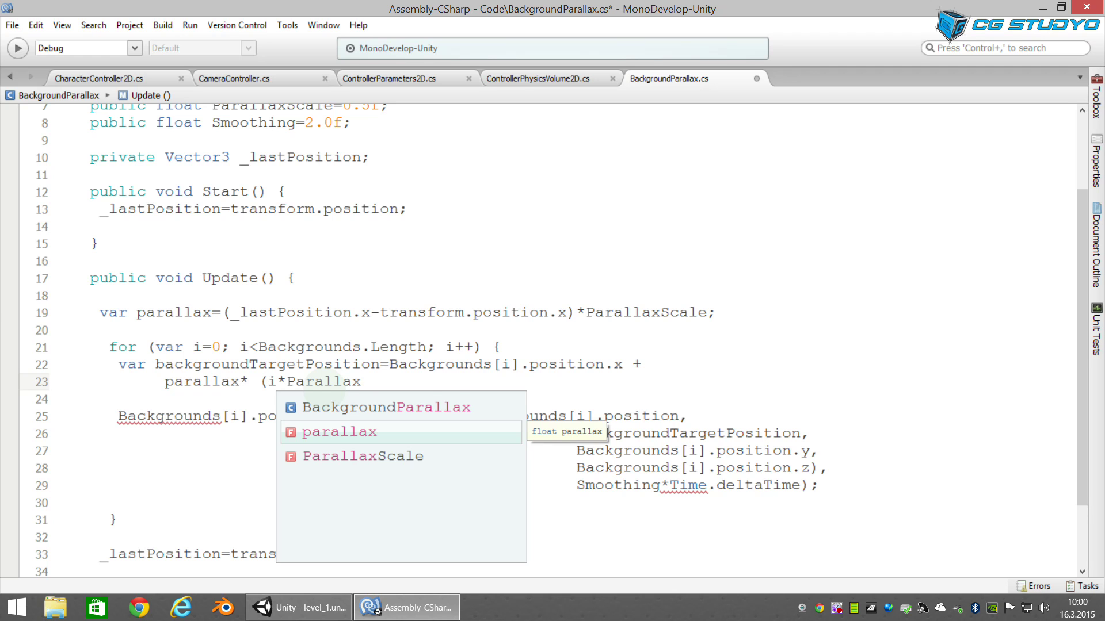
{"action": "type", "text": "ReductionFac"}
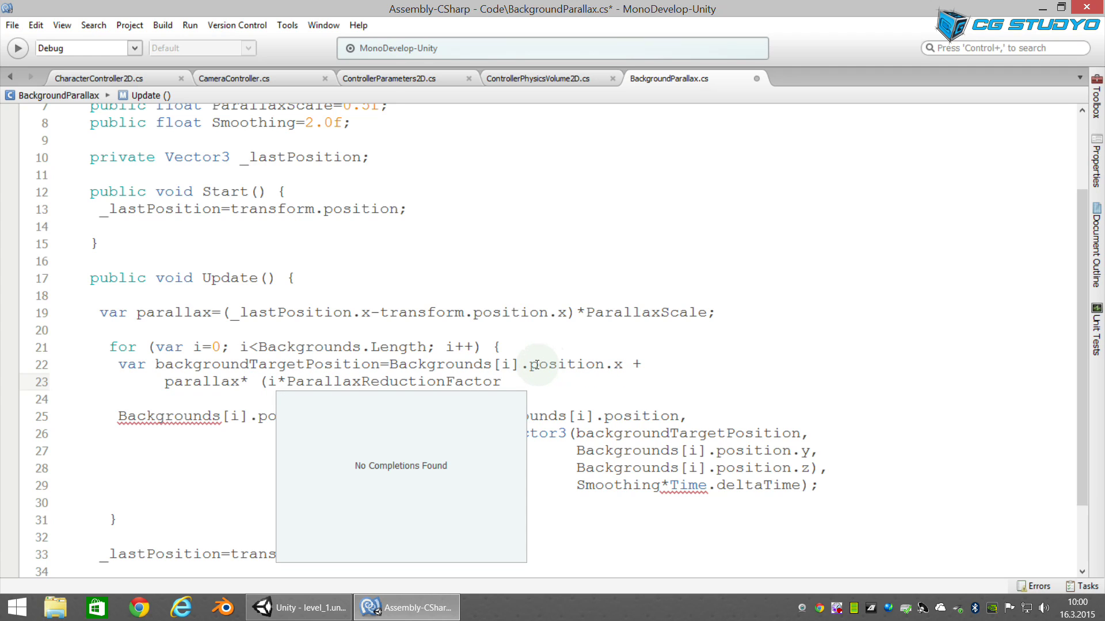
{"action": "left_click_drag", "start_coordinate": [539, 365], "coordinate": [584, 365]}
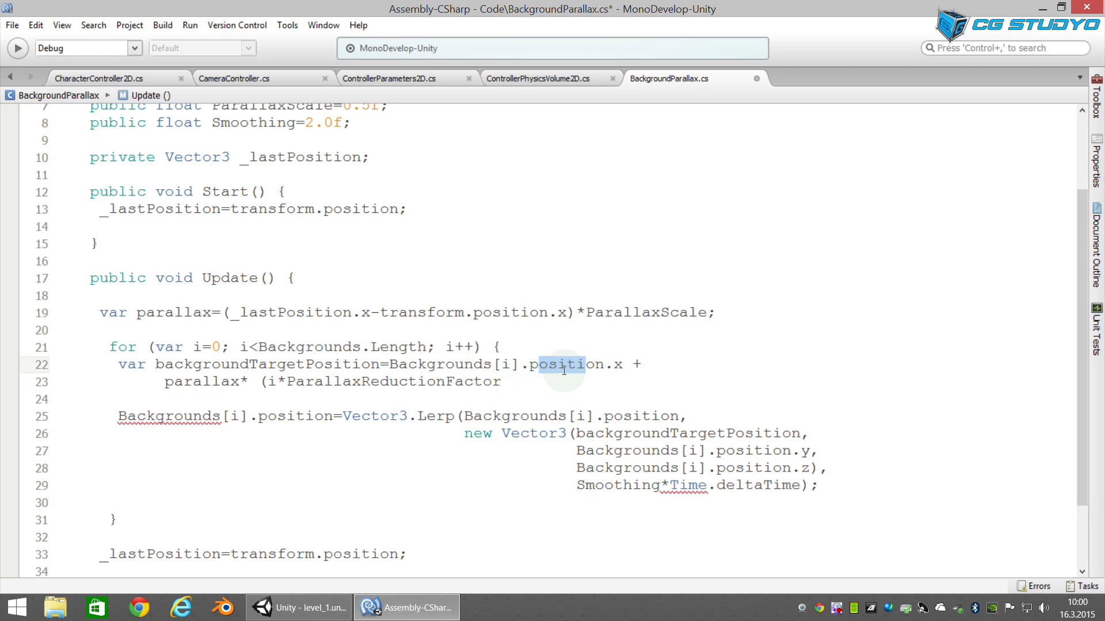
{"action": "left_click", "coordinate": [546, 386]}
{"action": "type", "text": "+1"}
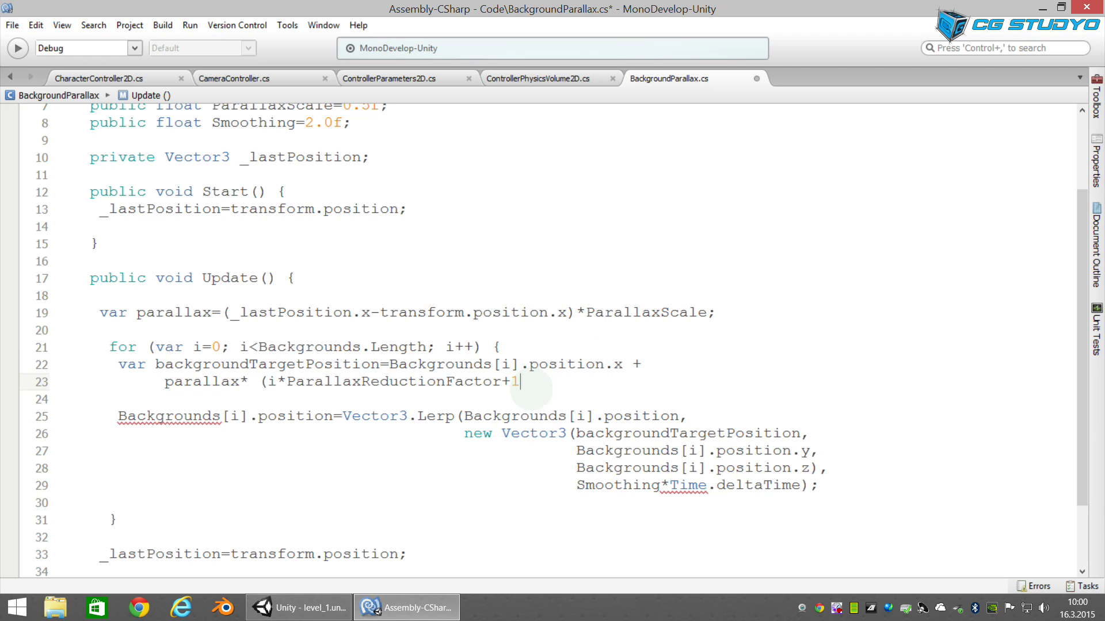
{"action": "type", "text": ")"}
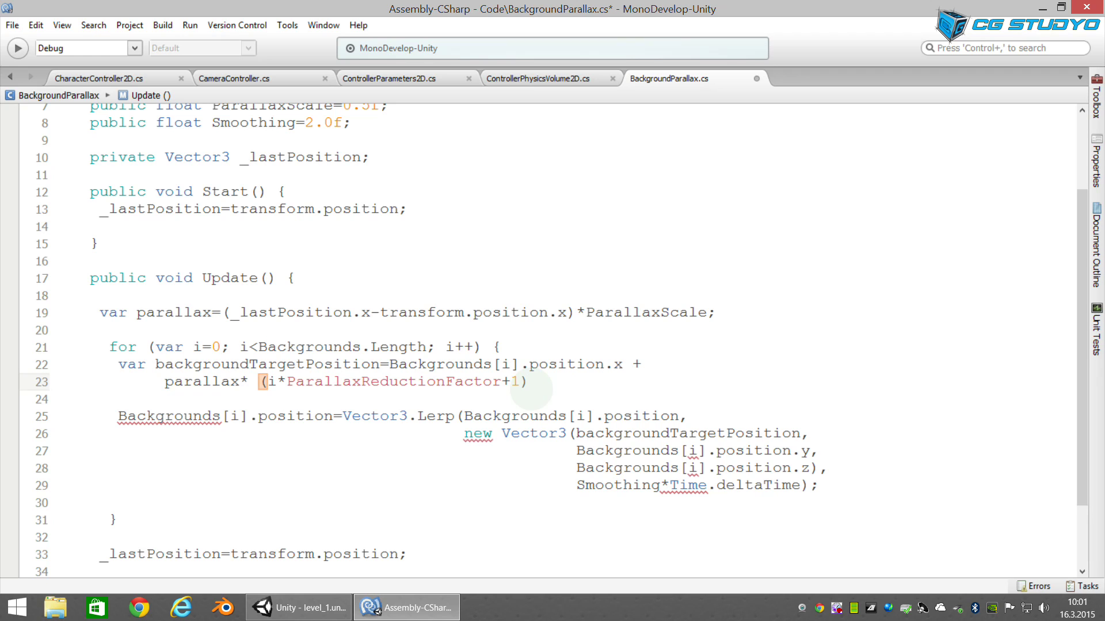
{"action": "type", "text": ";"}
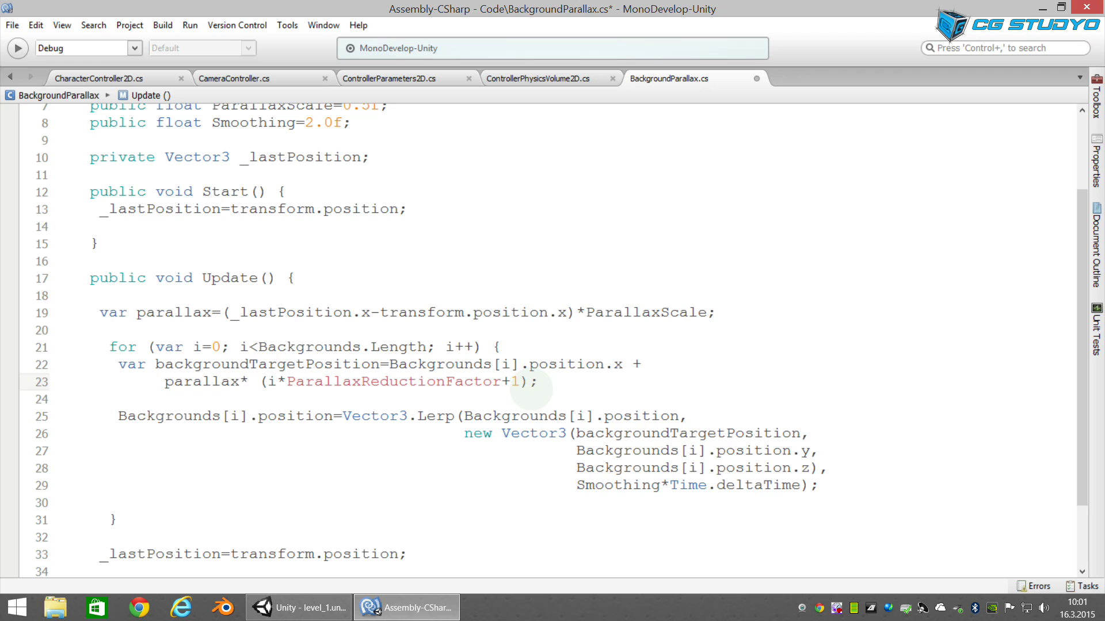
{"action": "scroll", "coordinate": [406, 211], "scroll_direction": "up", "scroll_amount": 1}
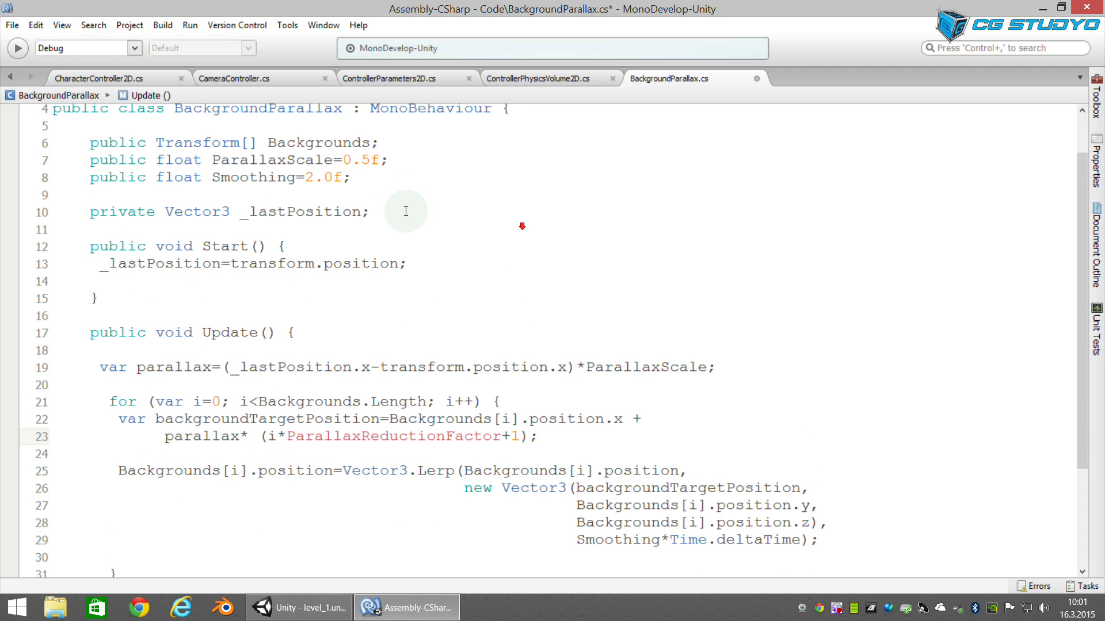
Step: Add the field public float ParallaxReductionFactor=3.0f below the Smoothing declaration
{"action": "left_click", "coordinate": [396, 178]}
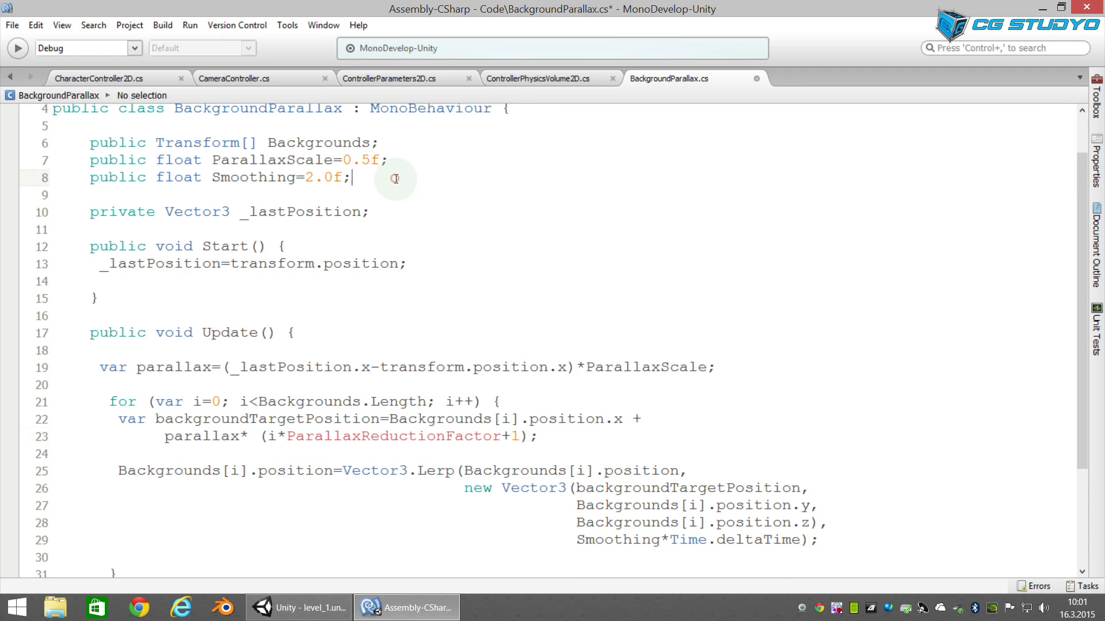
{"action": "key", "text": "Return"}
{"action": "type", "text": "p"}
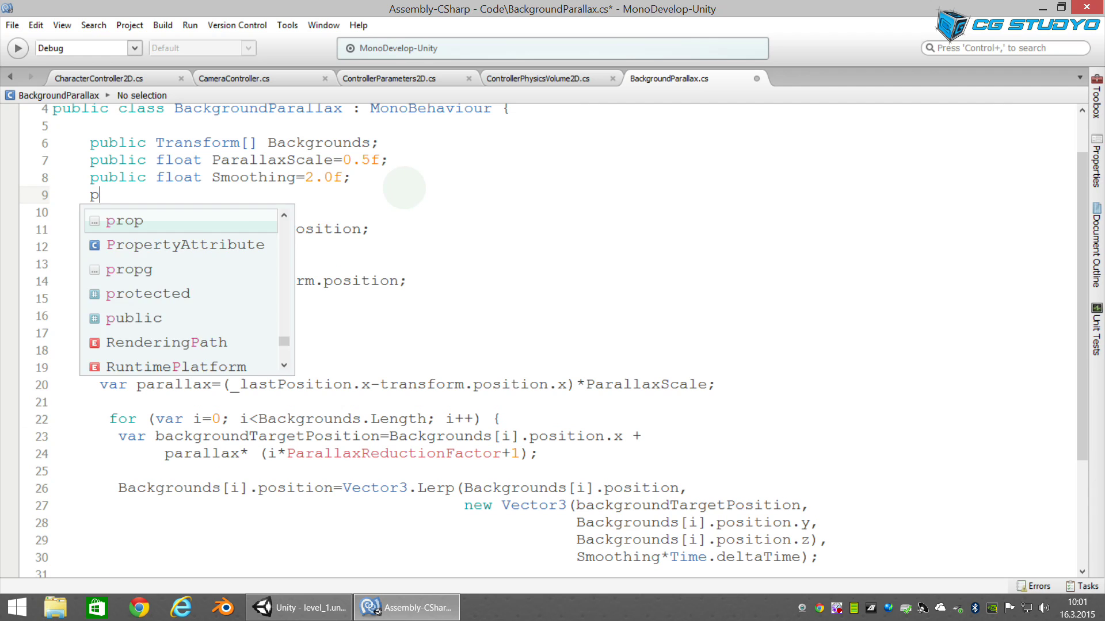
{"action": "type", "text": "ublic float ParallaxReduc"}
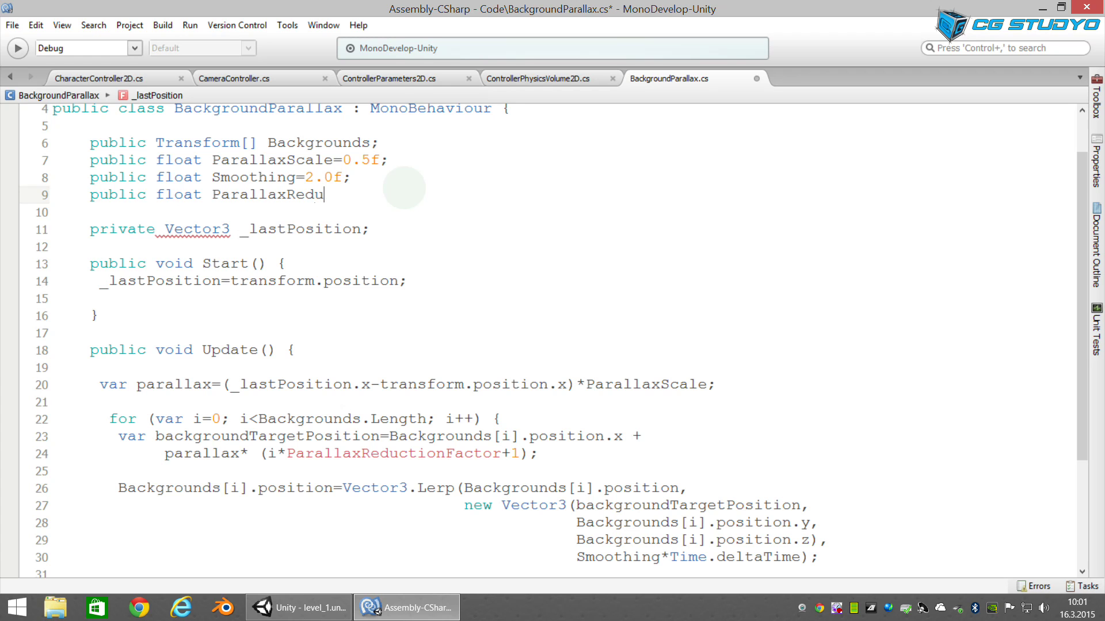
{"action": "type", "text": "tionFac"}
{"action": "type", "text": "tor="}
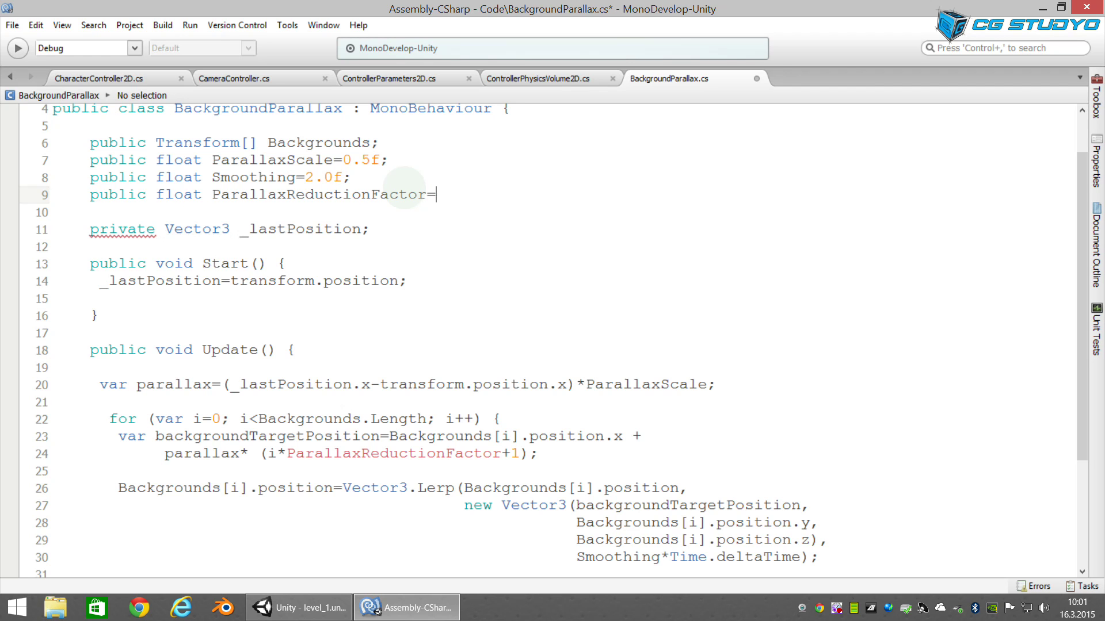
{"action": "type", "text": "3.0f;"}
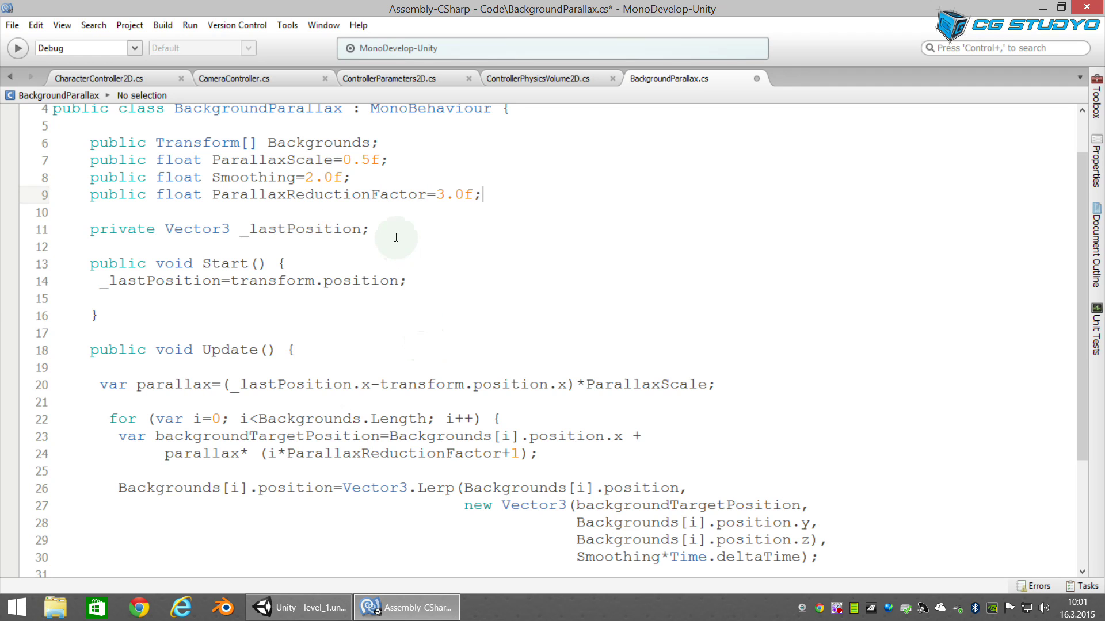
{"action": "left_click_drag", "start_coordinate": [344, 161], "coordinate": [351, 178]}
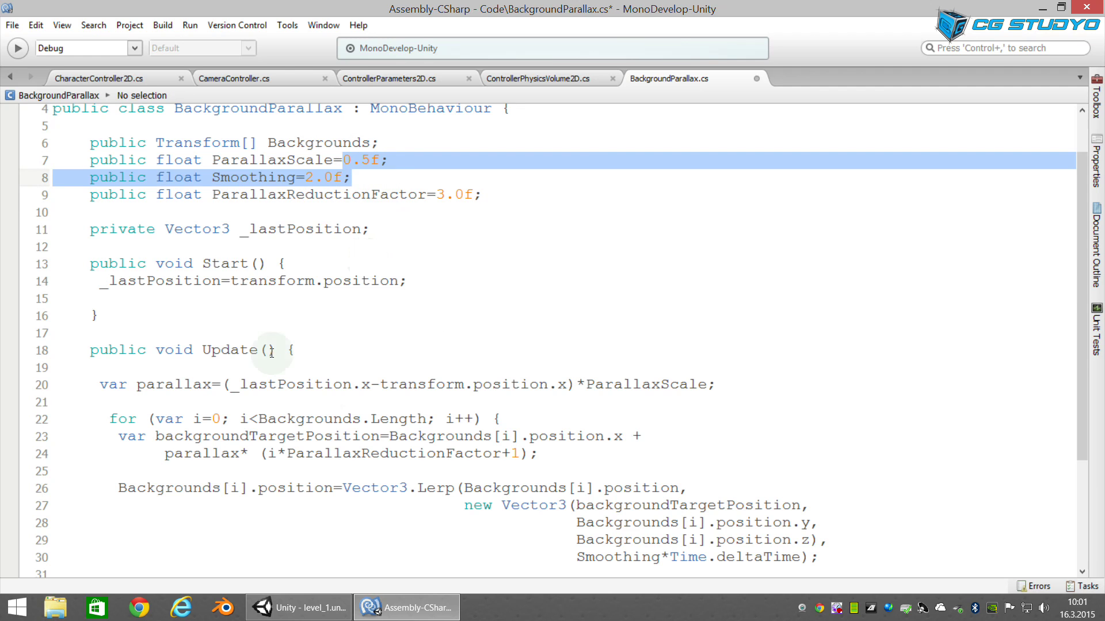
Step: Compare the script's 0.5 ParallaxScale default with Unity's Inspector, then return to Unity to recompile
{"action": "left_click", "coordinate": [316, 611]}
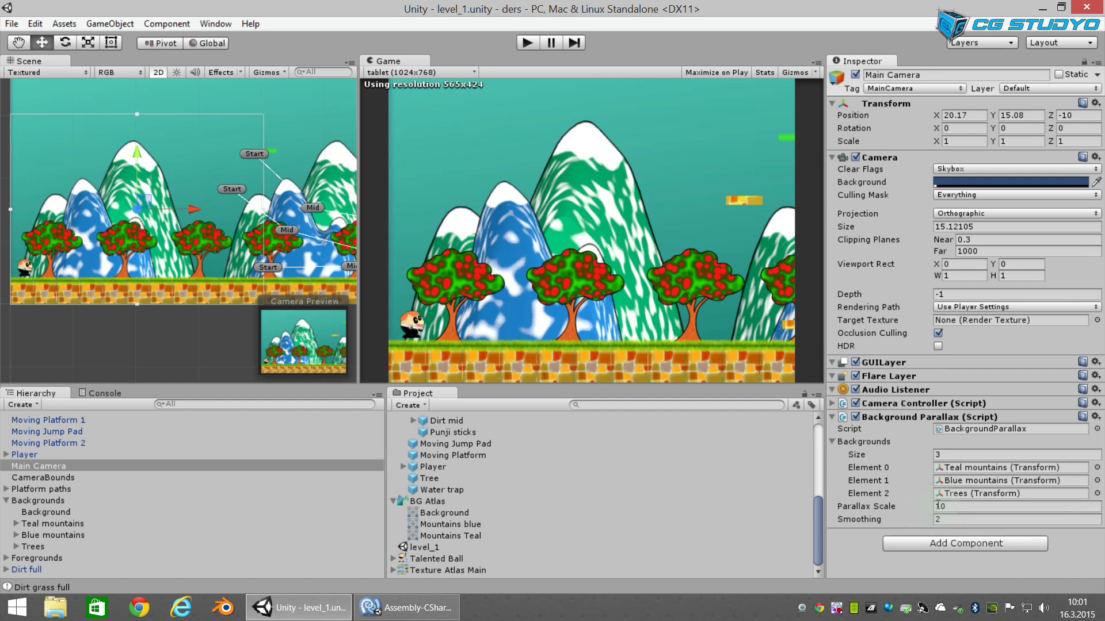
{"action": "left_click", "coordinate": [417, 607]}
{"action": "left_click", "coordinate": [357, 162]}
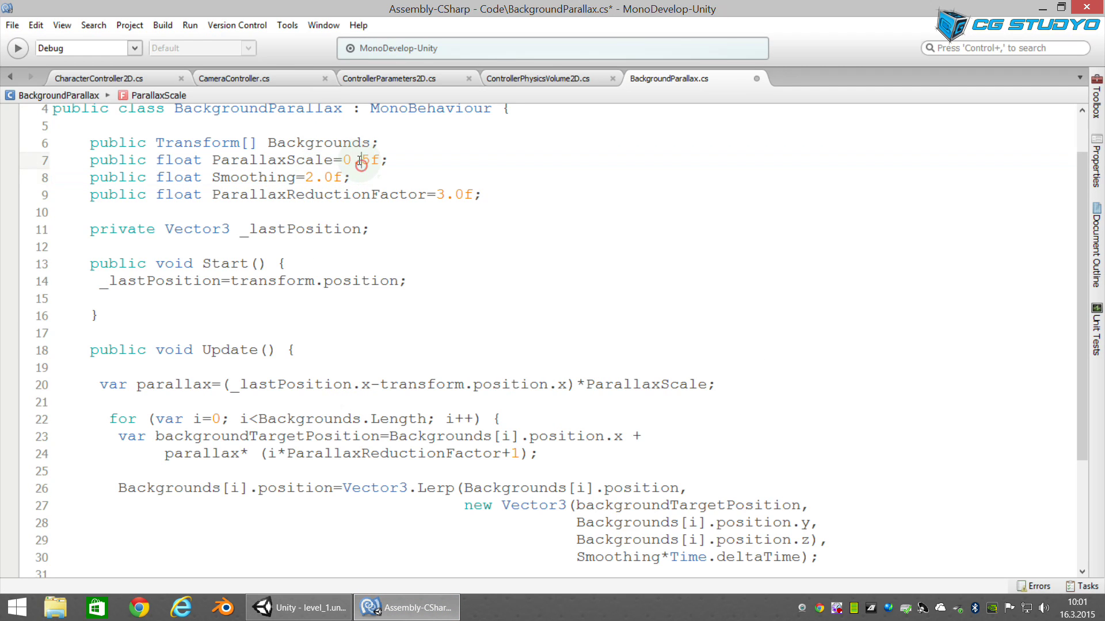
{"action": "left_click_drag", "start_coordinate": [344, 161], "coordinate": [370, 161]}
{"action": "left_click", "coordinate": [305, 608]}
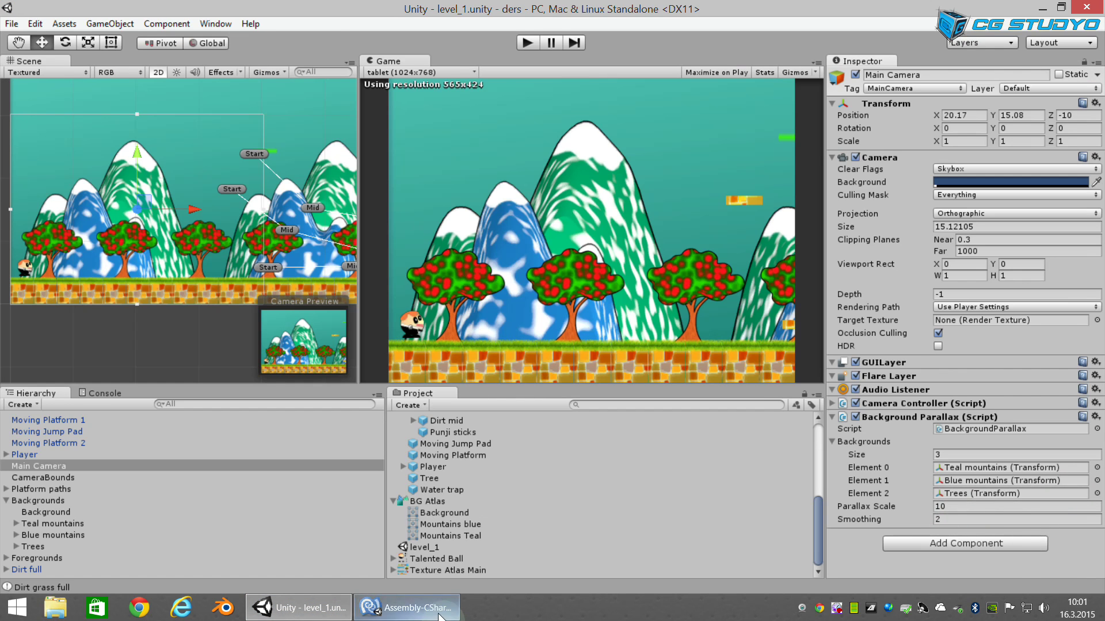
{"action": "left_click", "coordinate": [406, 608]}
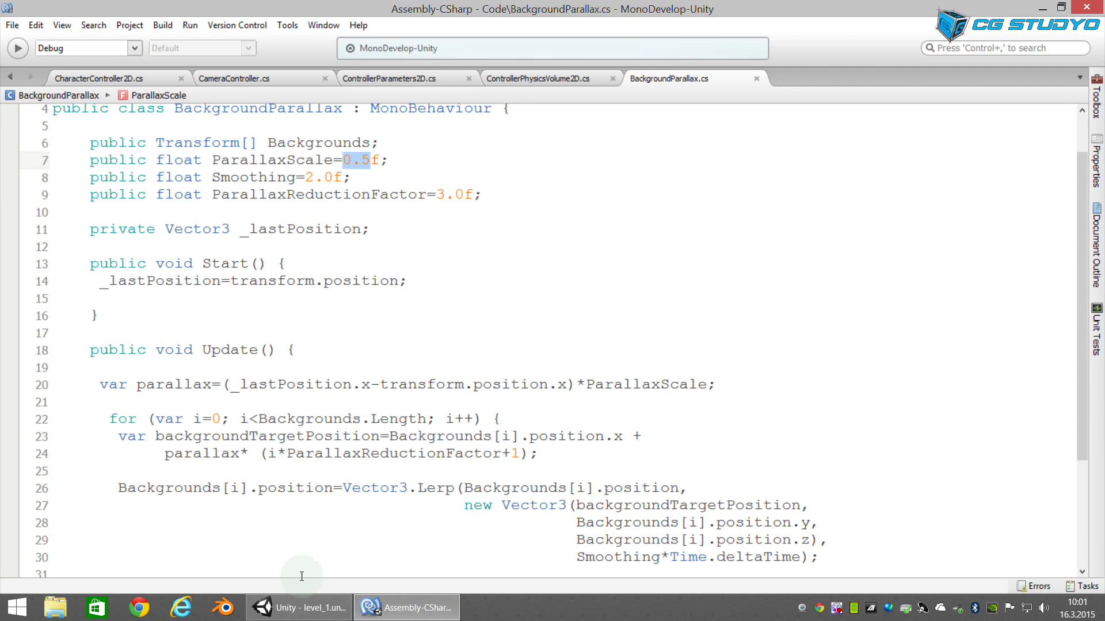
{"action": "left_click", "coordinate": [299, 608]}
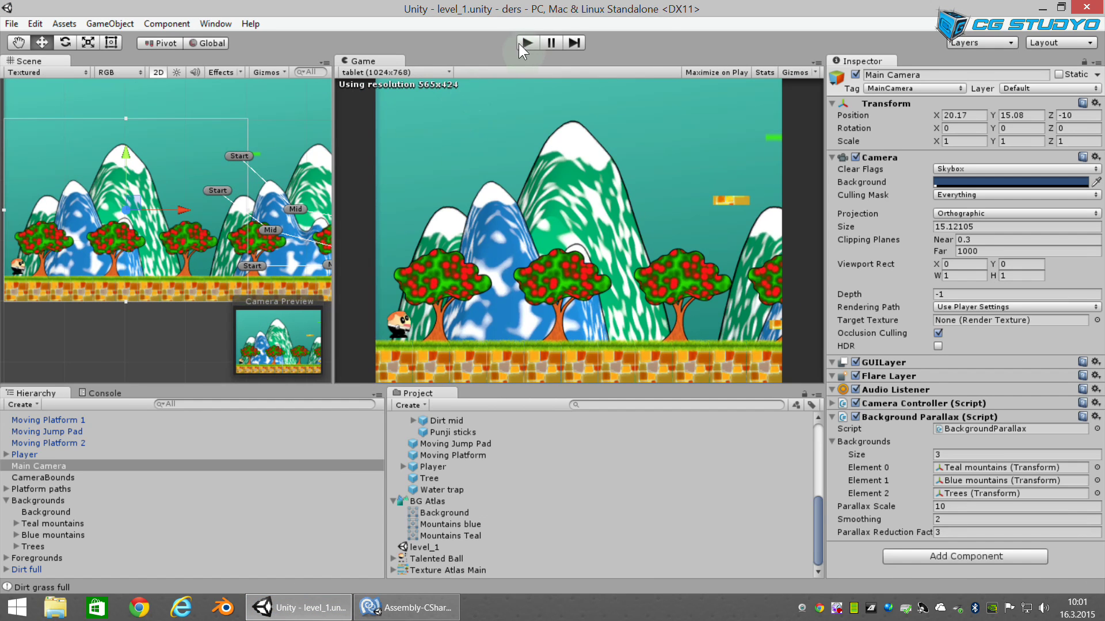
{"action": "left_click", "coordinate": [525, 44]}
{"action": "key", "text": "Right"}
{"action": "key", "text": "Right"}
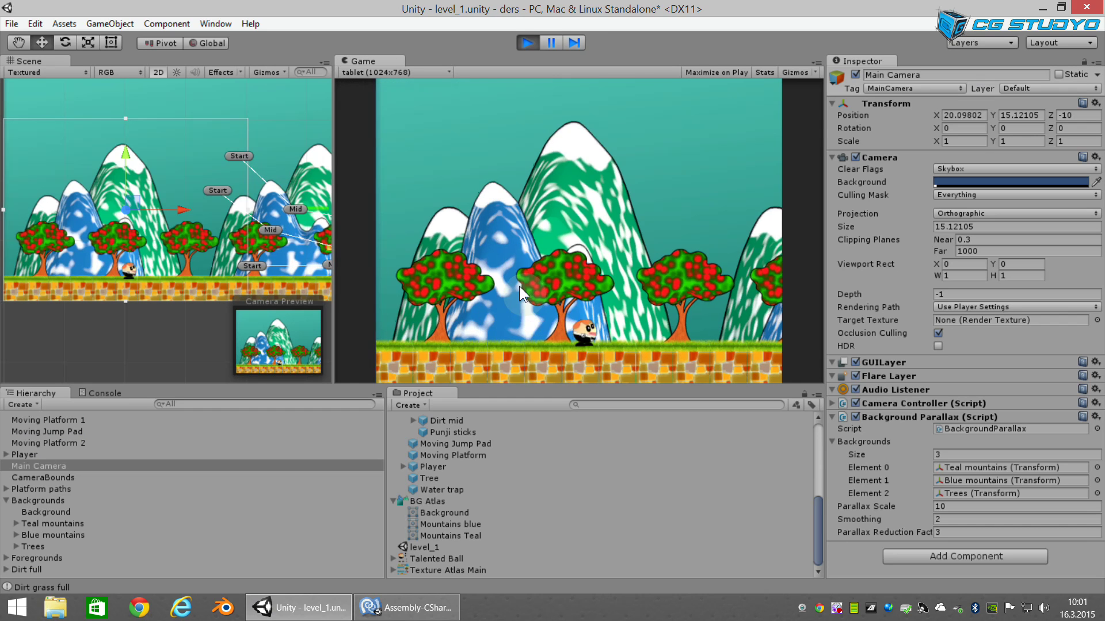
{"action": "key", "text": "Left"}
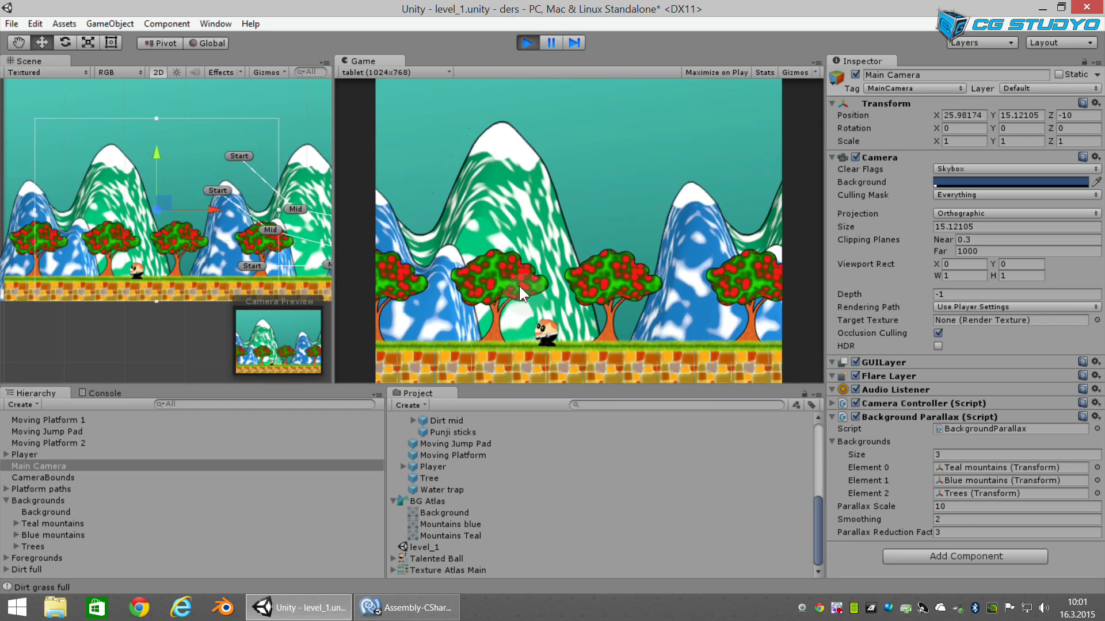
{"action": "key", "text": "Right"}
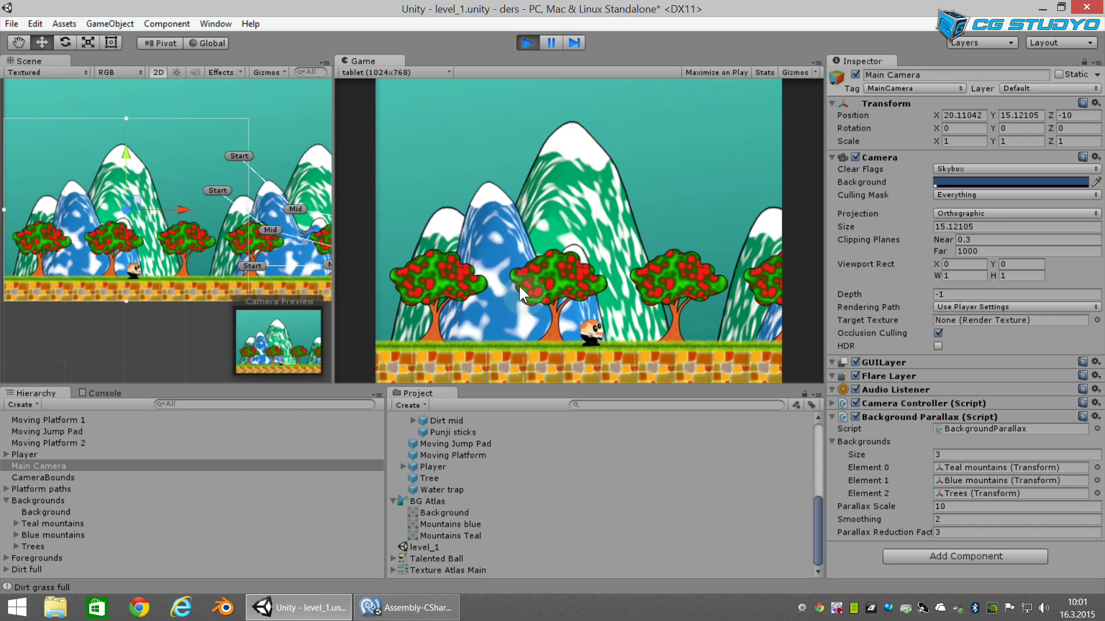
{"action": "key", "text": "Left"}
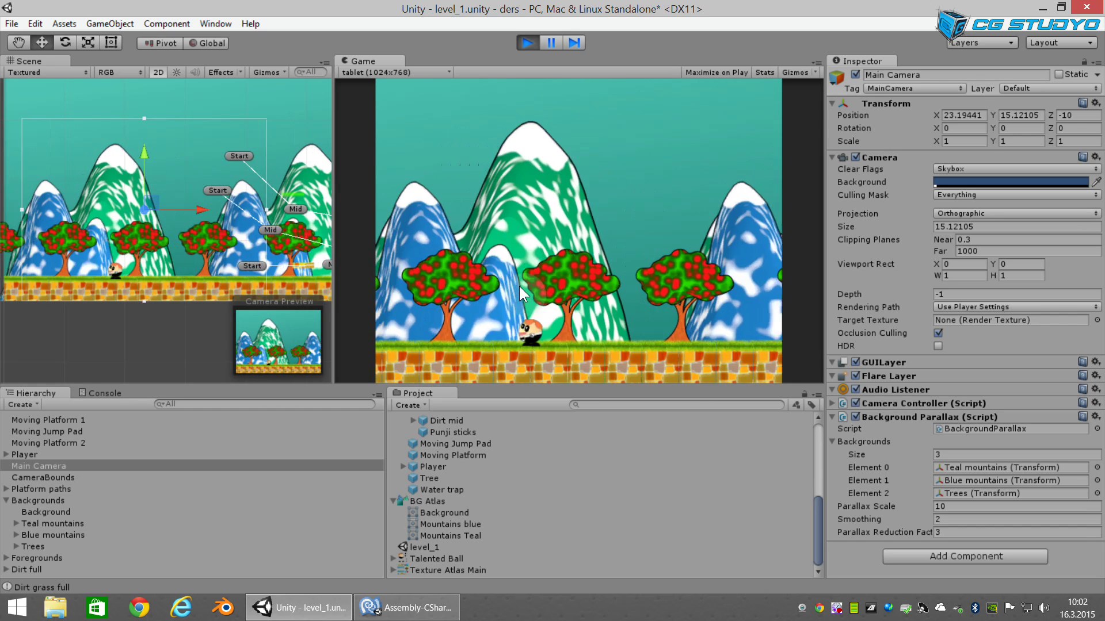
{"action": "key", "text": "Right"}
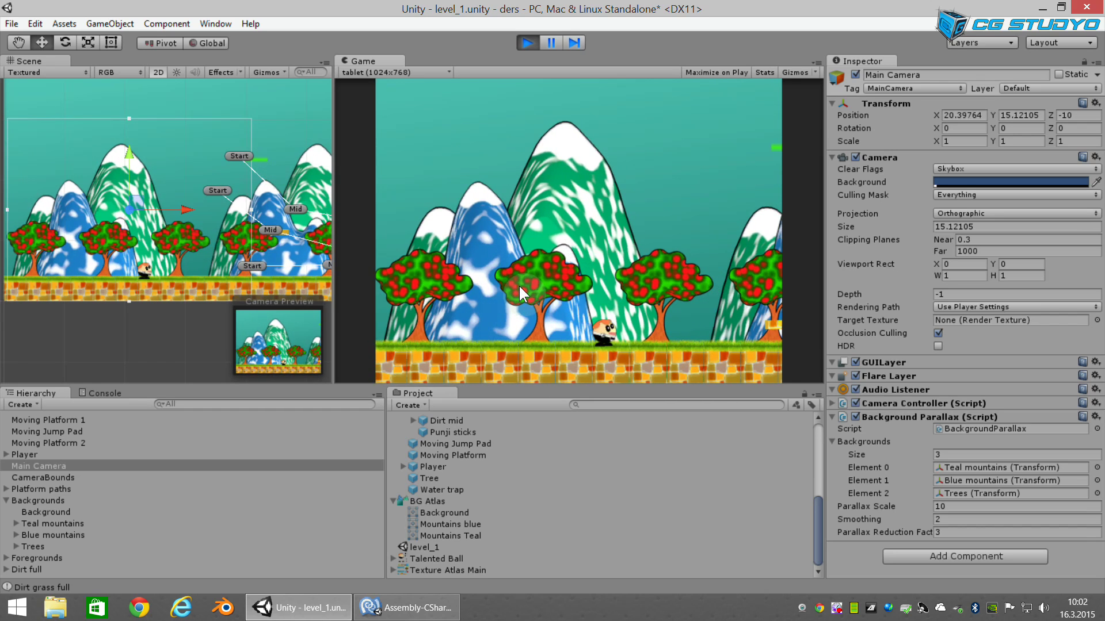
{"action": "key", "text": "Left"}
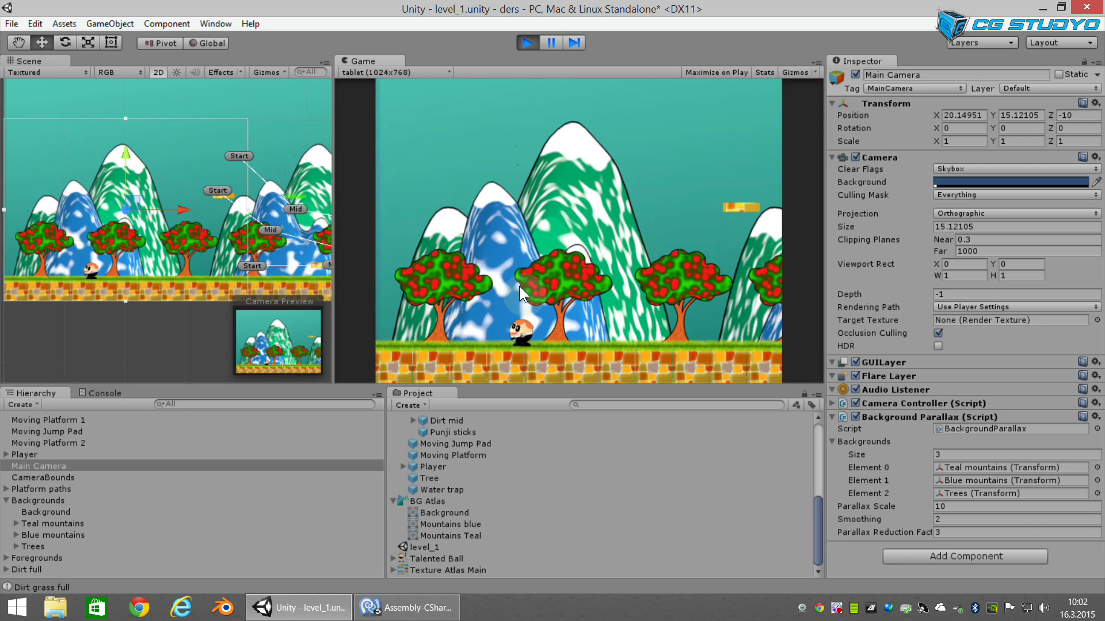
{"action": "left_click", "coordinate": [527, 42]}
Step: Set Parallax Scale to 0.5 and widen the Game view
{"action": "double_click", "coordinate": [959, 507]}
{"action": "type", "text": ".5"}
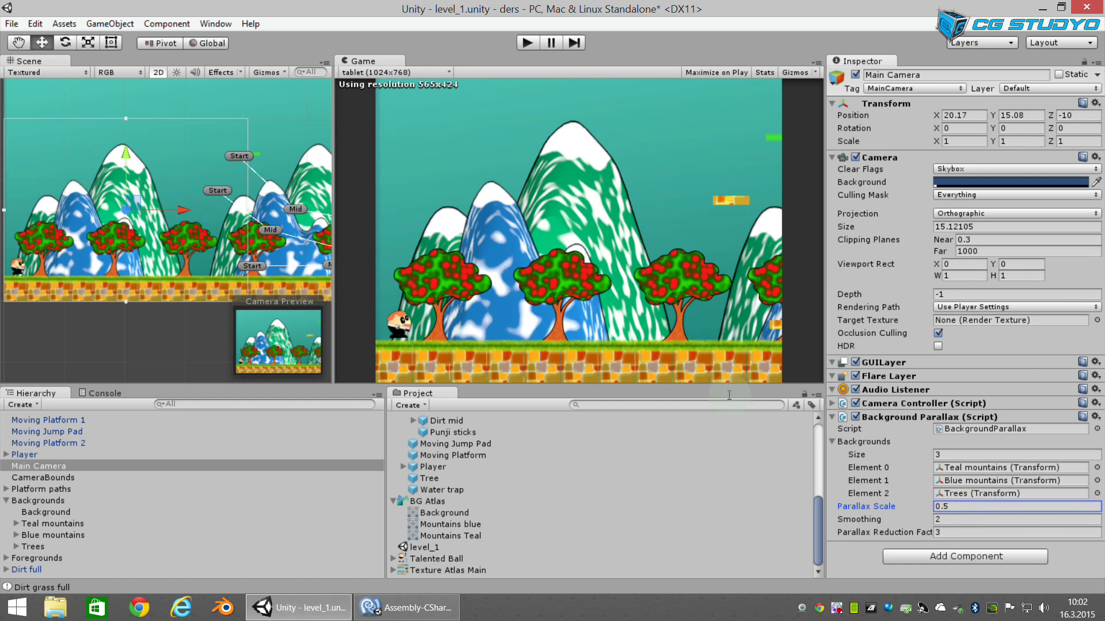
{"action": "left_click_drag", "start_coordinate": [339, 235], "coordinate": [231, 242]}
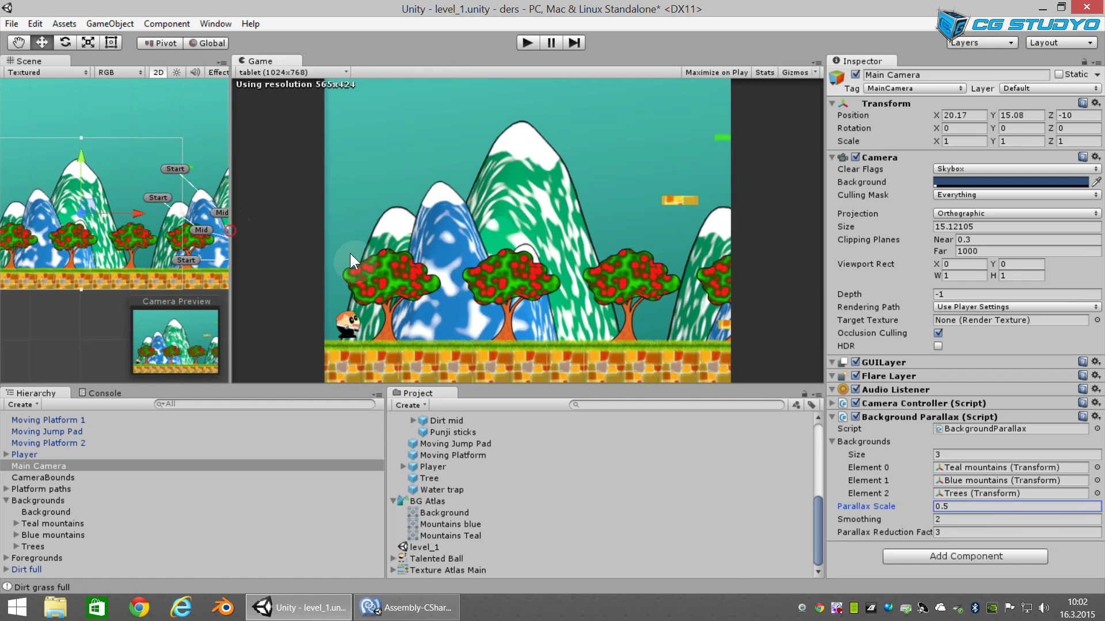
Step: Play the level, run the player right and left, and select the Backgrounds object
{"action": "left_click", "coordinate": [528, 43]}
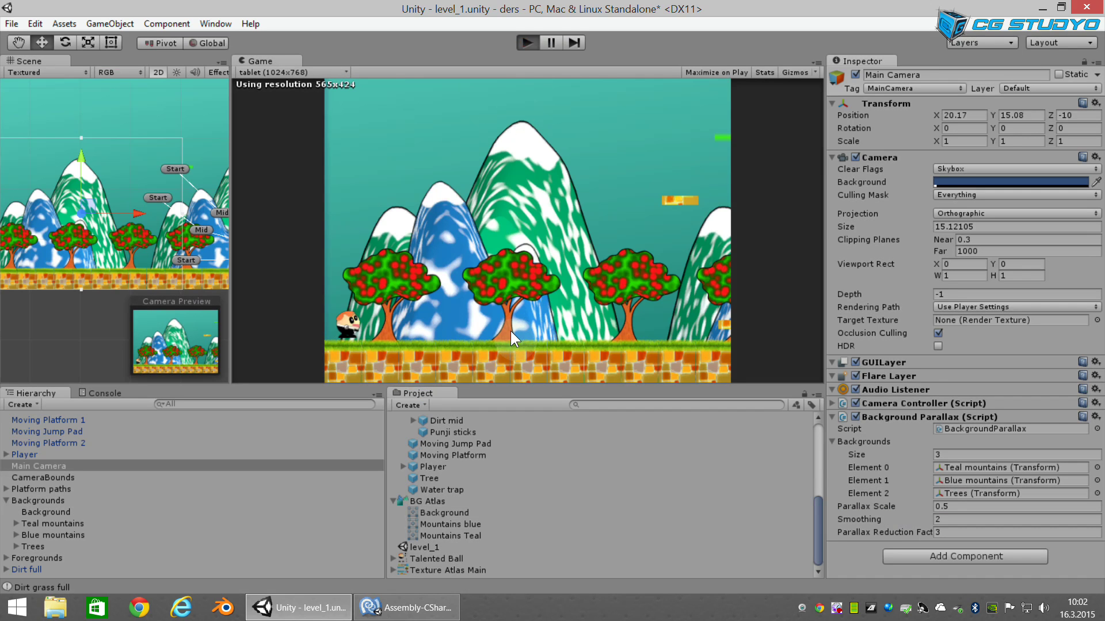
{"action": "key", "text": "Right"}
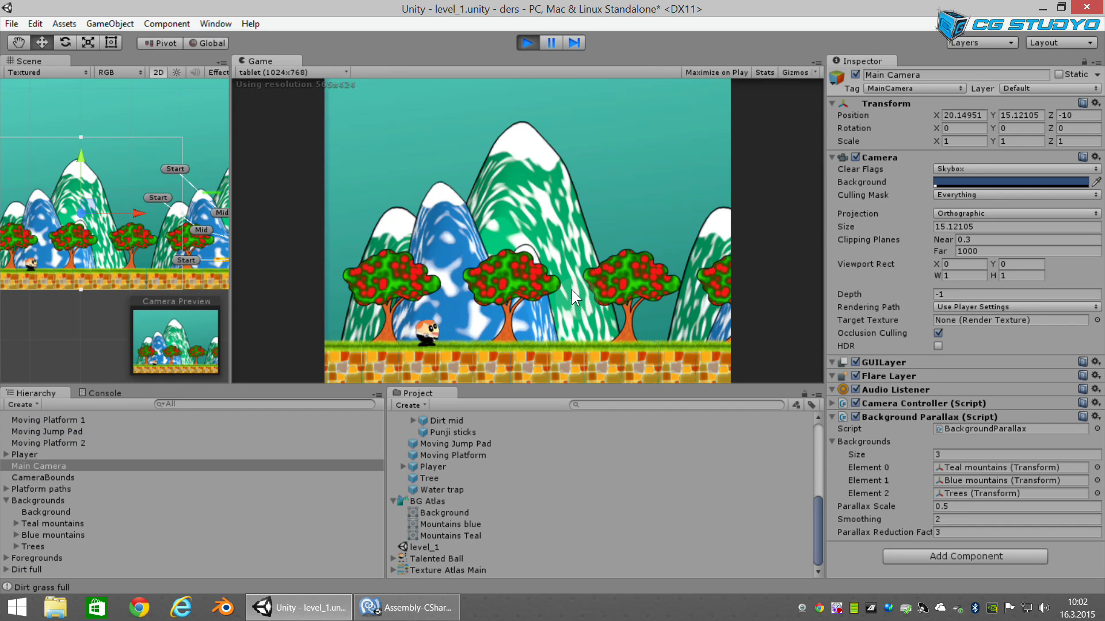
{"action": "key", "text": "Right"}
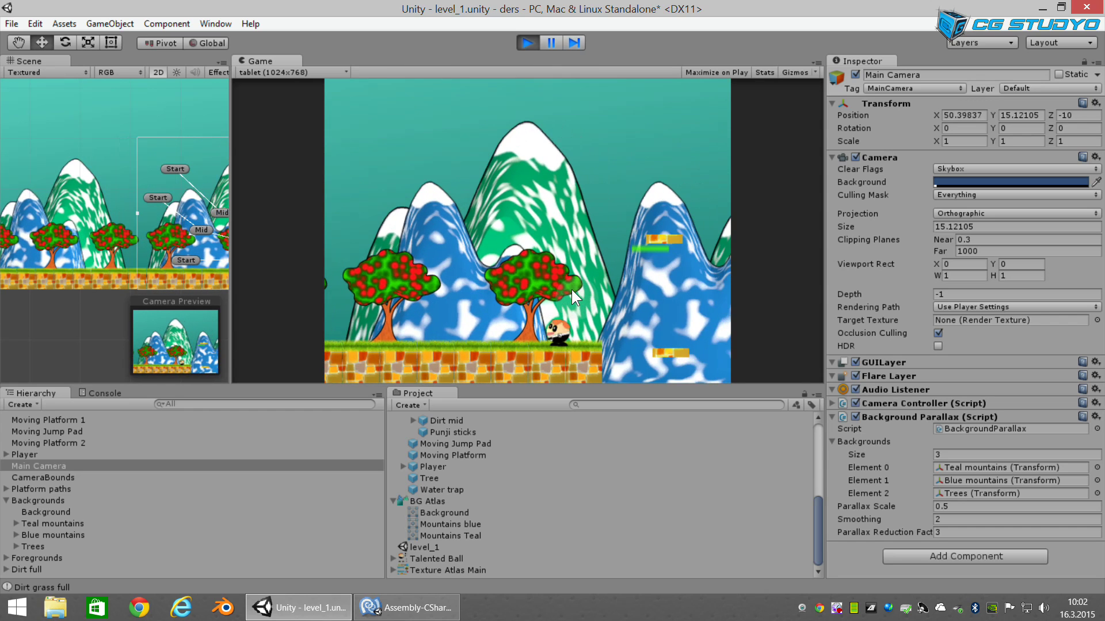
{"action": "key", "text": "Left"}
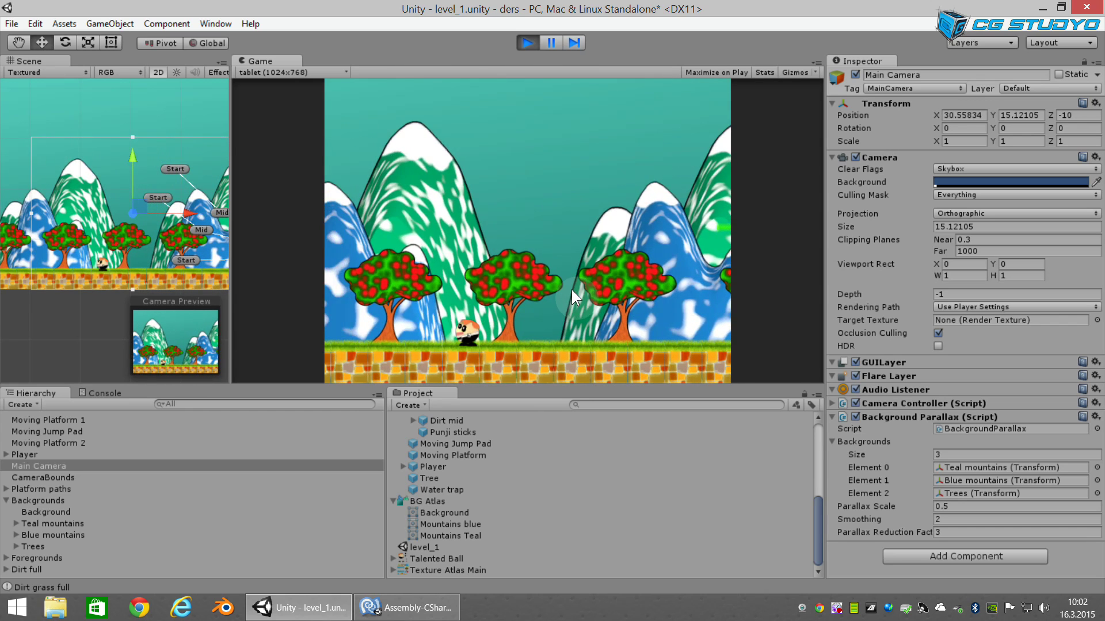
{"action": "key", "text": "Right"}
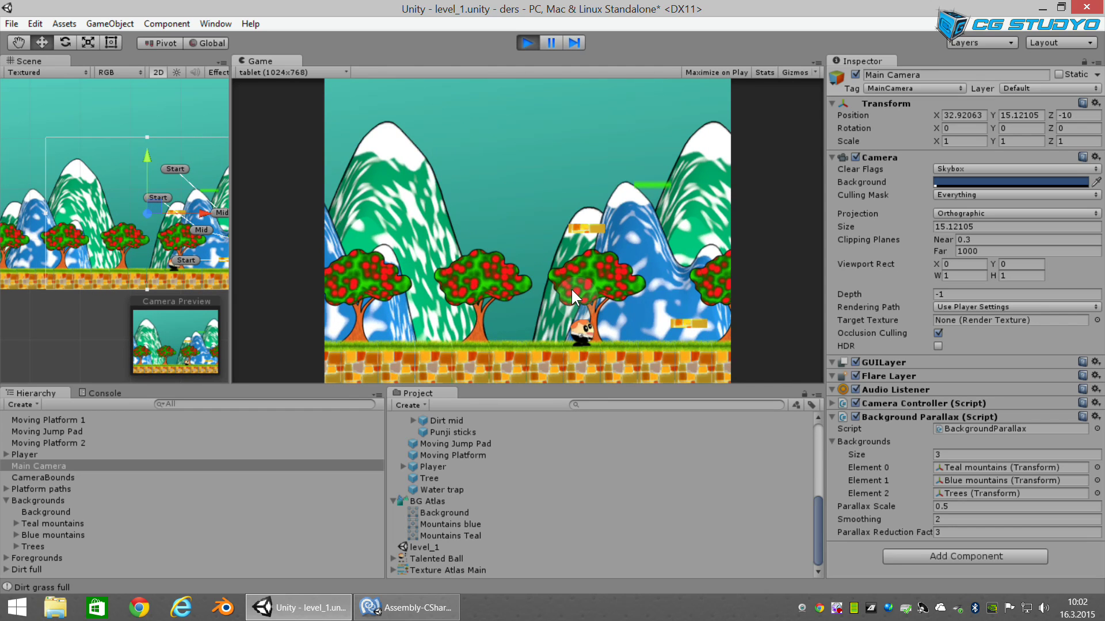
{"action": "key", "text": "Left"}
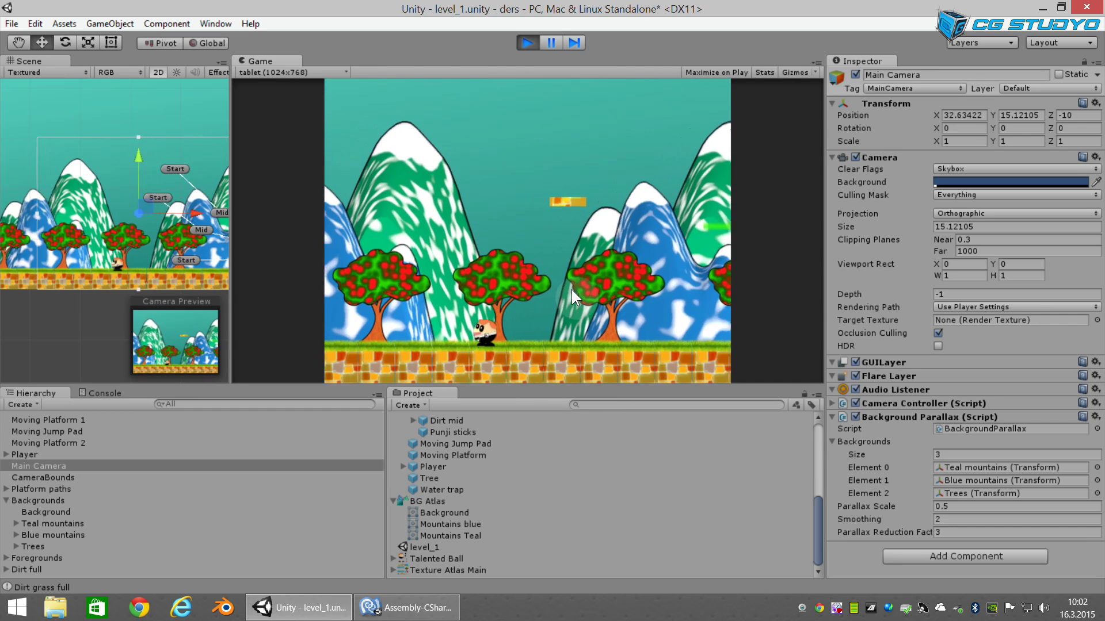
{"action": "key", "text": "Right"}
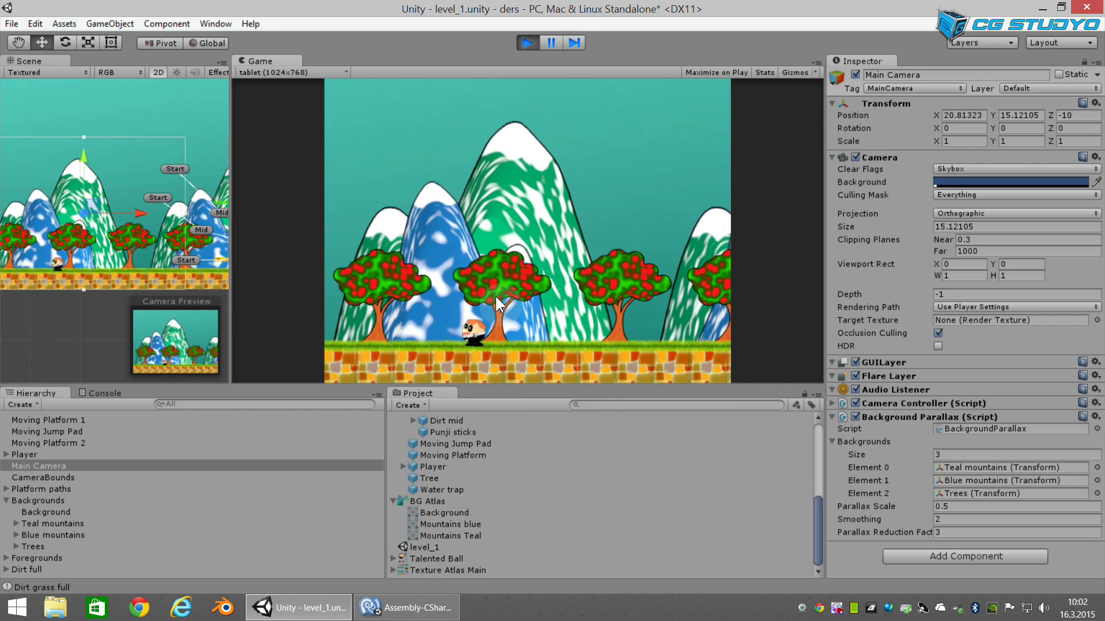
{"action": "key", "text": "Right"}
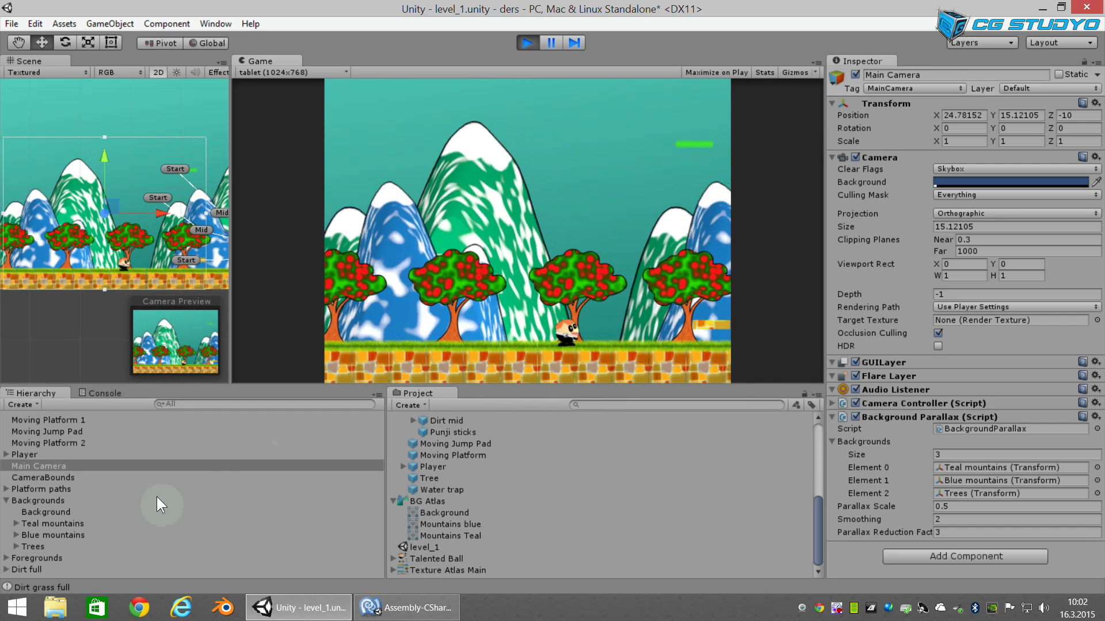
{"action": "left_click", "coordinate": [29, 500]}
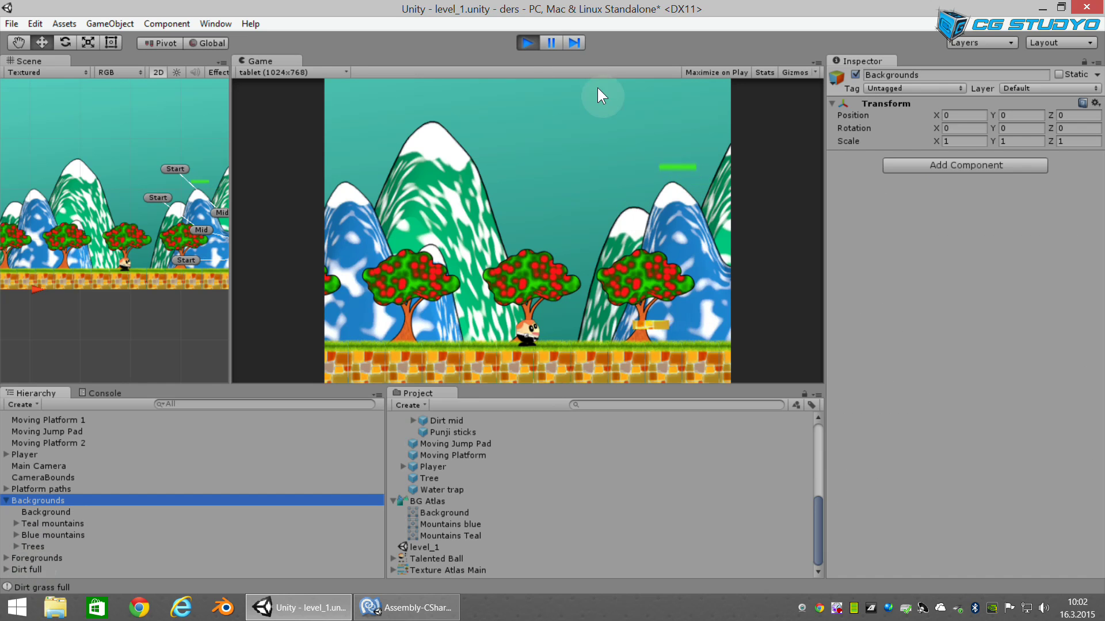
Step: Stop play, select Main Camera, and review the background-layer loop in BackgroundParallax.cs
{"action": "left_click", "coordinate": [527, 43]}
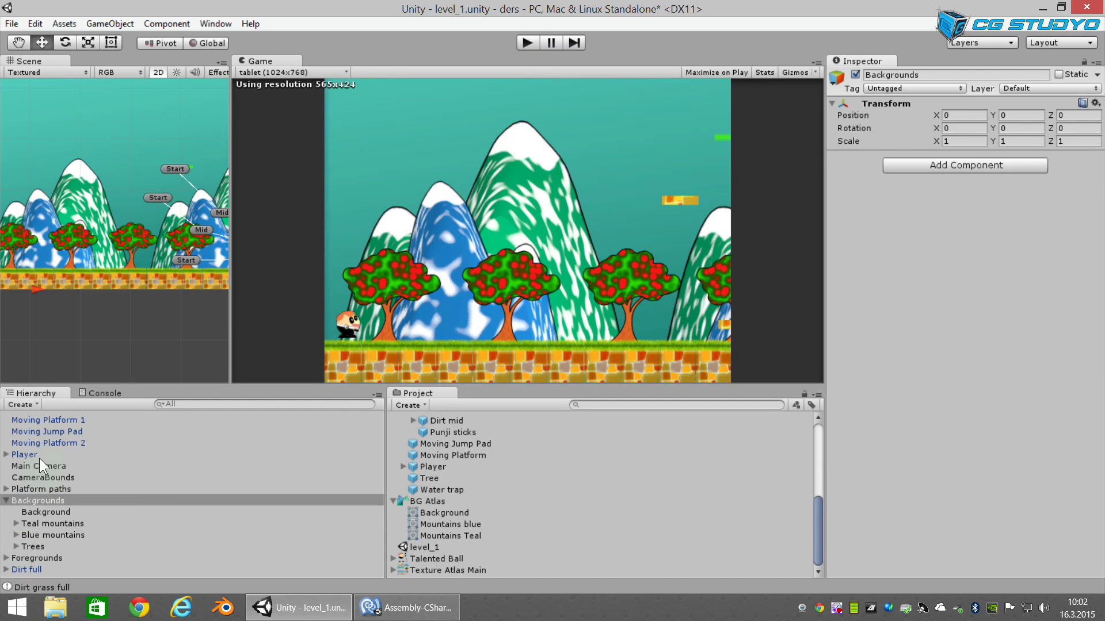
{"action": "left_click", "coordinate": [39, 466]}
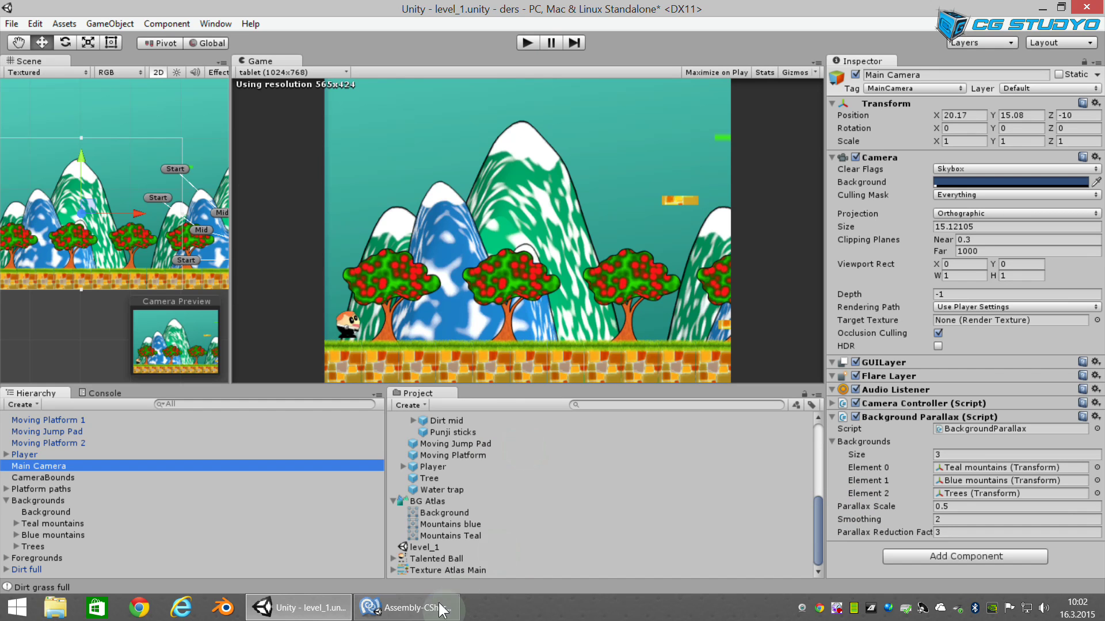
{"action": "left_click", "coordinate": [406, 607]}
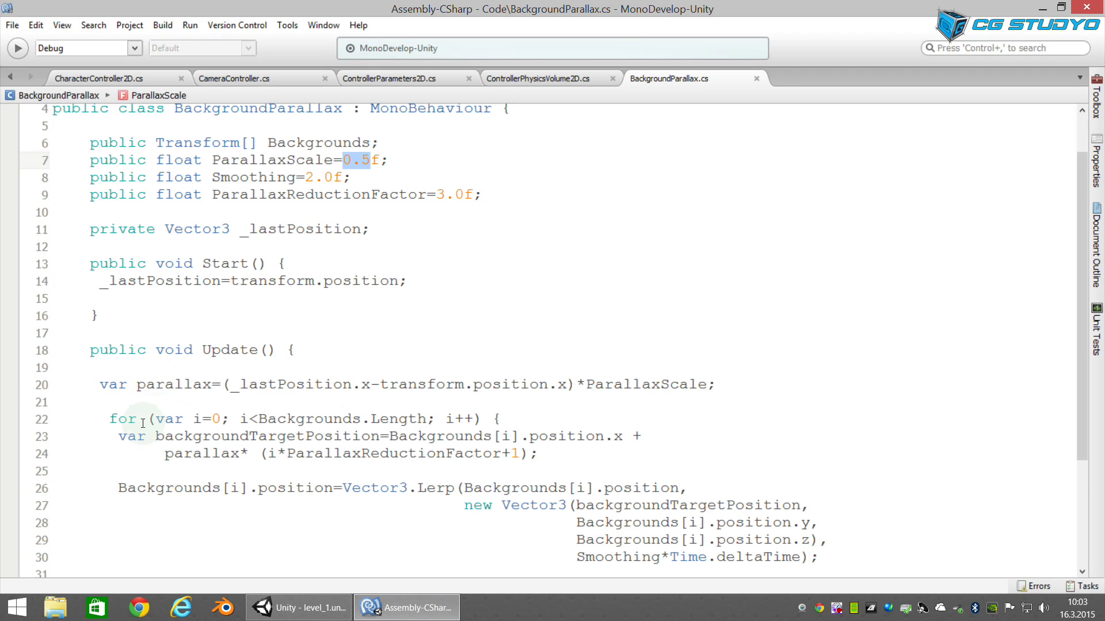
{"action": "left_click_drag", "start_coordinate": [155, 418], "coordinate": [545, 416]}
{"action": "scroll", "coordinate": [489, 443], "scroll_direction": "down", "scroll_amount": 2}
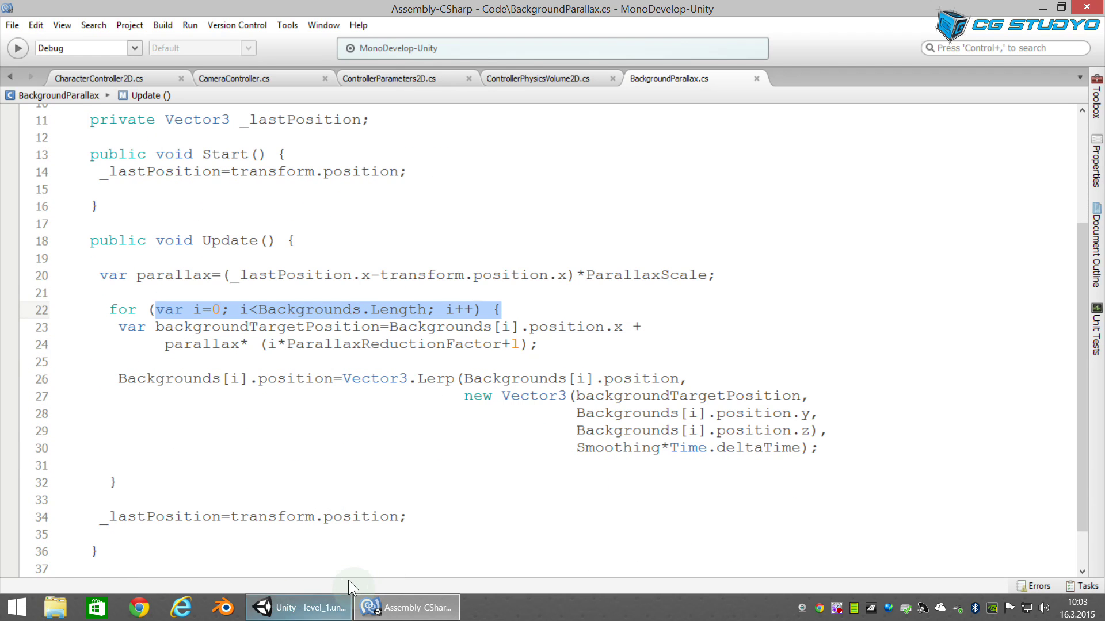
{"action": "left_click", "coordinate": [305, 608]}
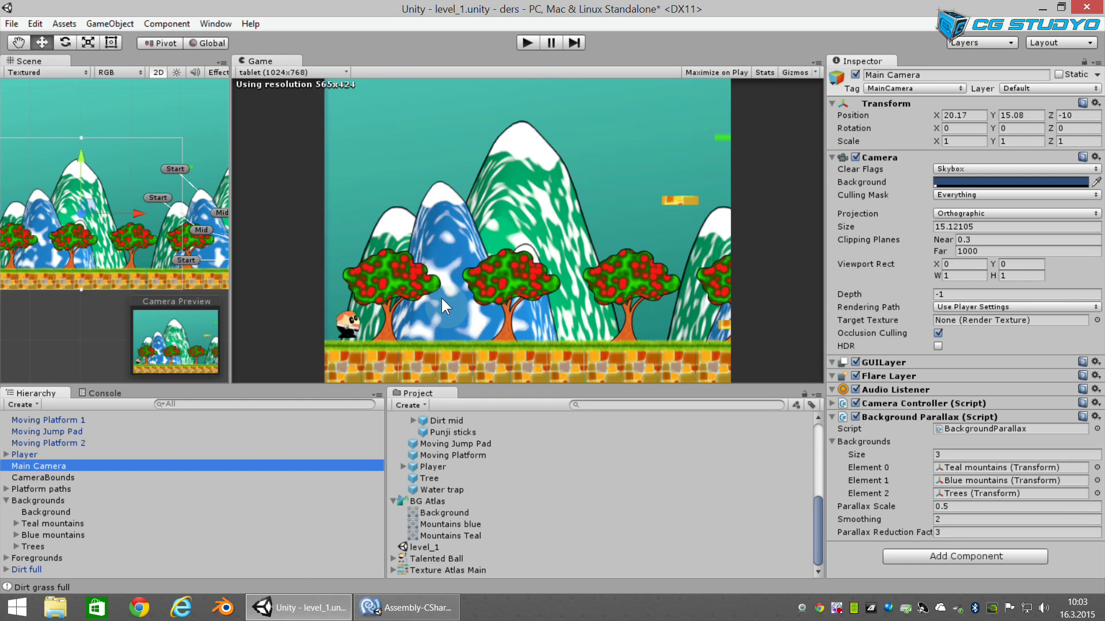
Step: Play the level again and run the player to the right
{"action": "left_click", "coordinate": [537, 36]}
{"action": "key", "text": "Right"}
{"action": "key", "text": "Right"}
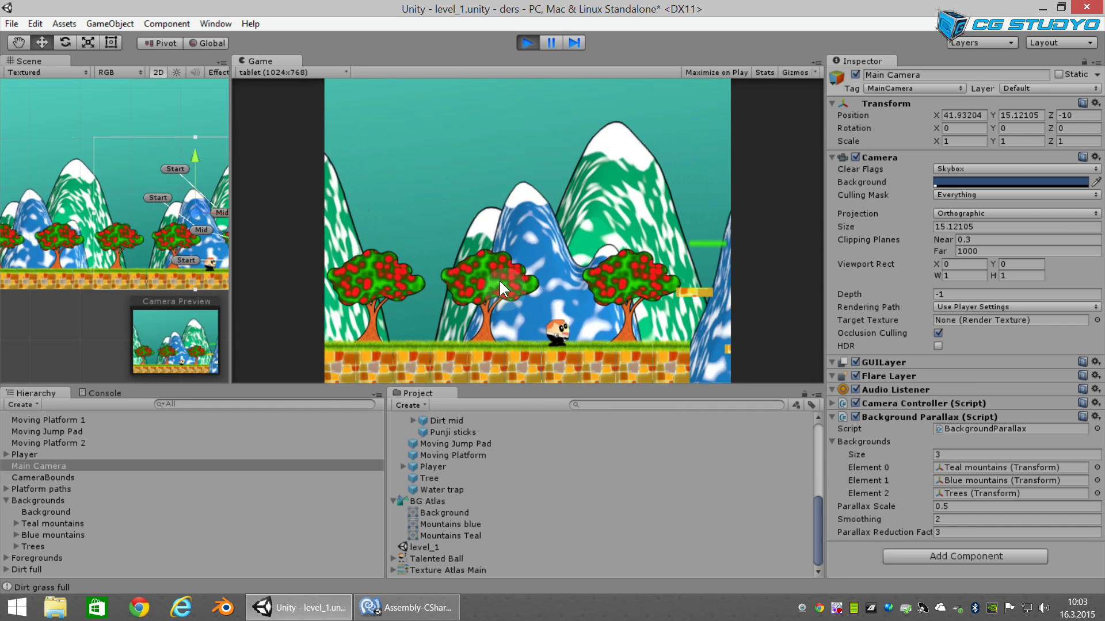